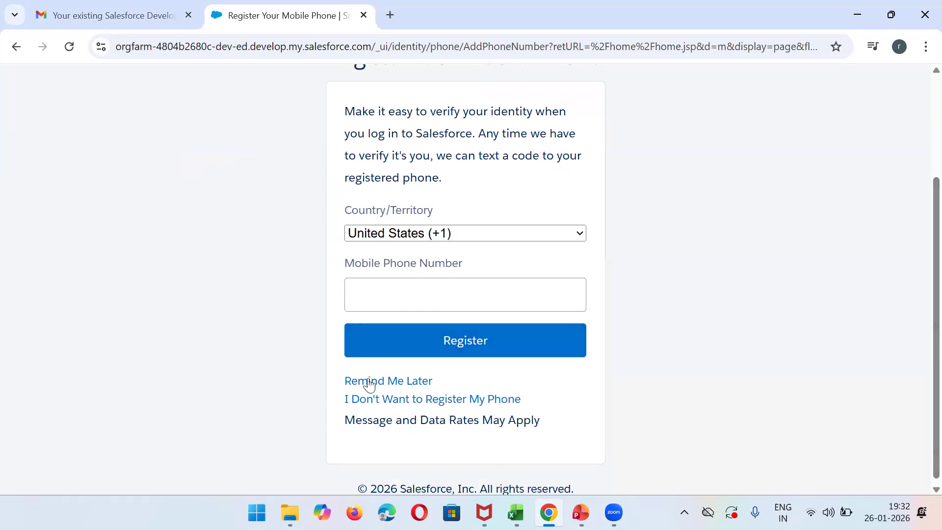
- Postpone the mobile phone registration and continue to the ABC Engineering College app's home page
left_click(364, 384)
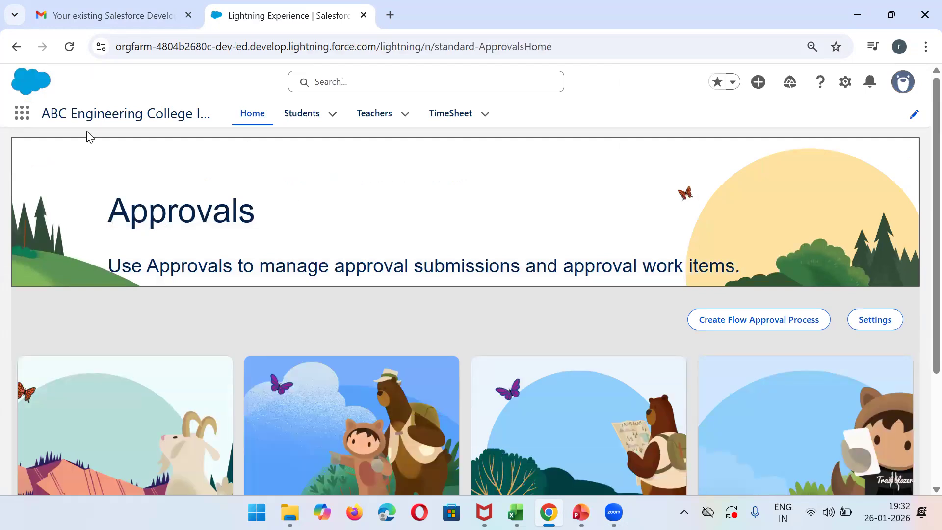
left_click_drag(43, 117, 197, 116)
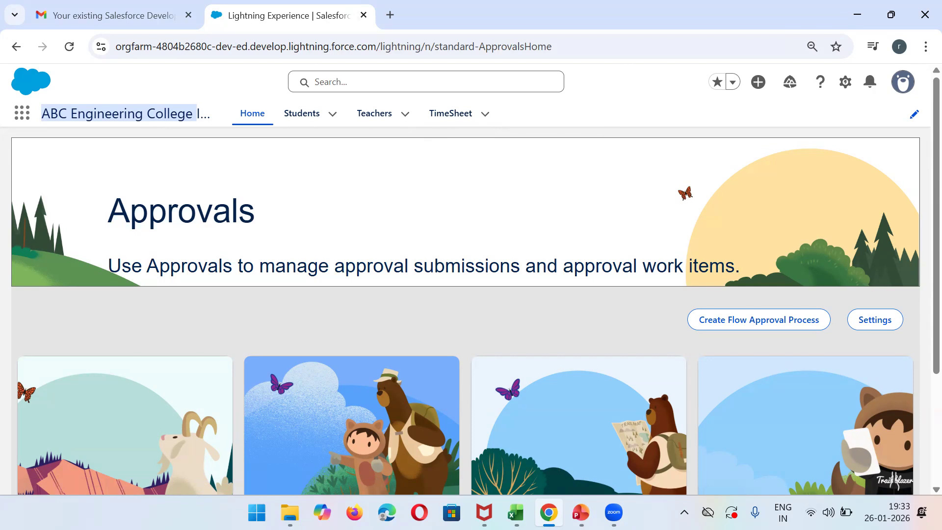
- Switch to the Day5 PowerPoint presentation, review the slide on record types, data management and analytics, and return to Salesforce
left_click(581, 512)
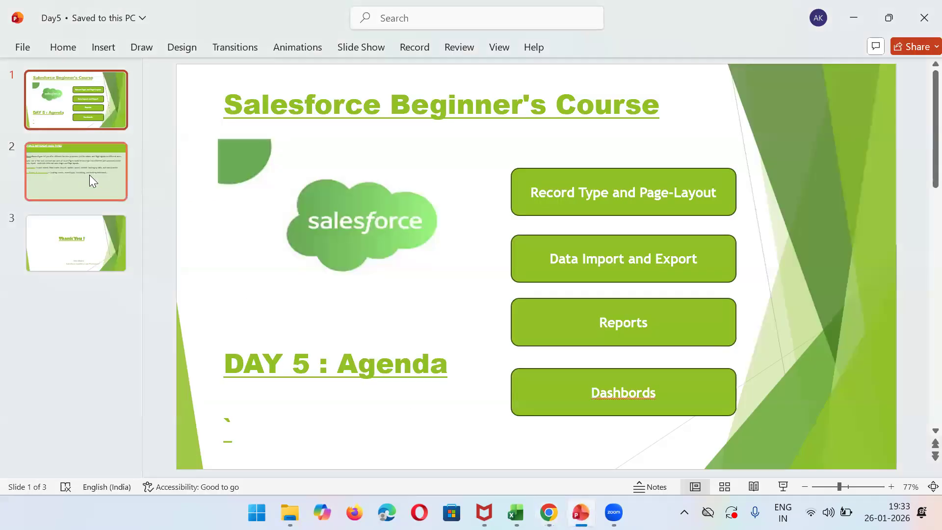
scroll(366, 171, "down", 1)
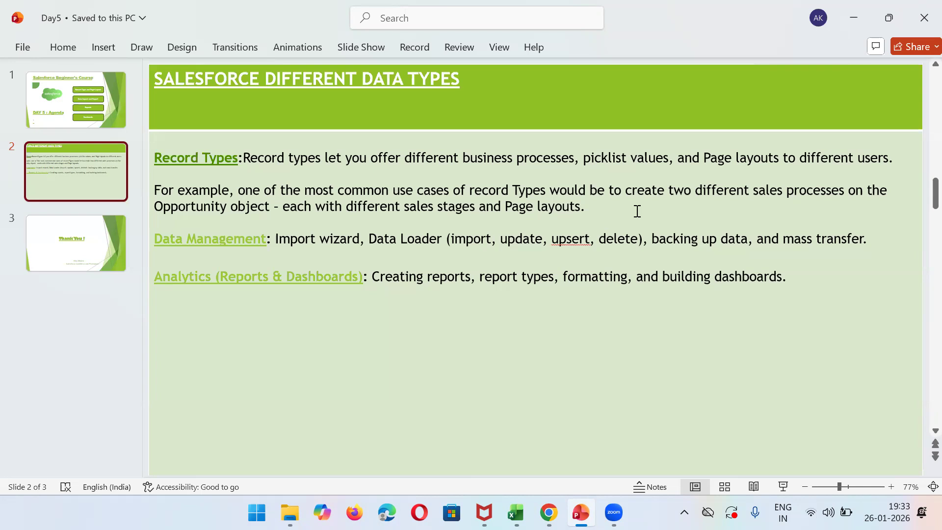
left_click(865, 26)
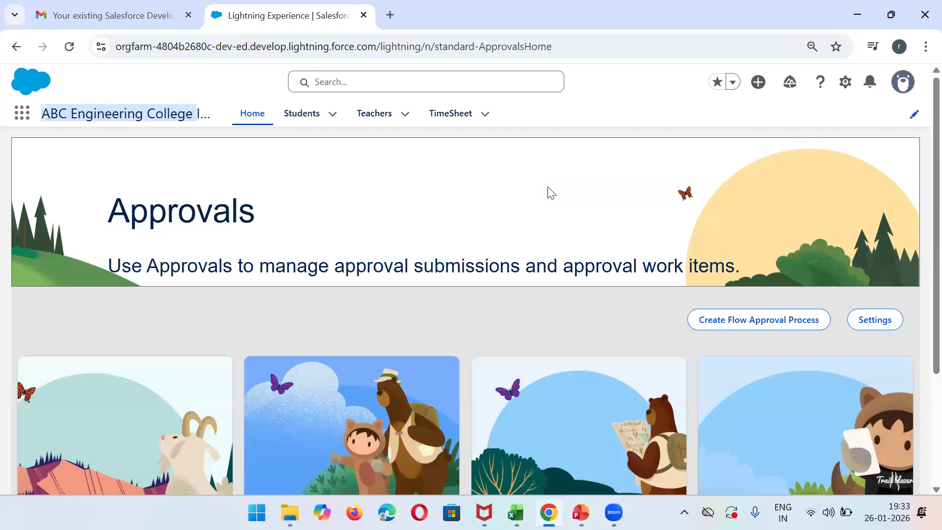
- Show the Students records in the All list view
left_click(302, 123)
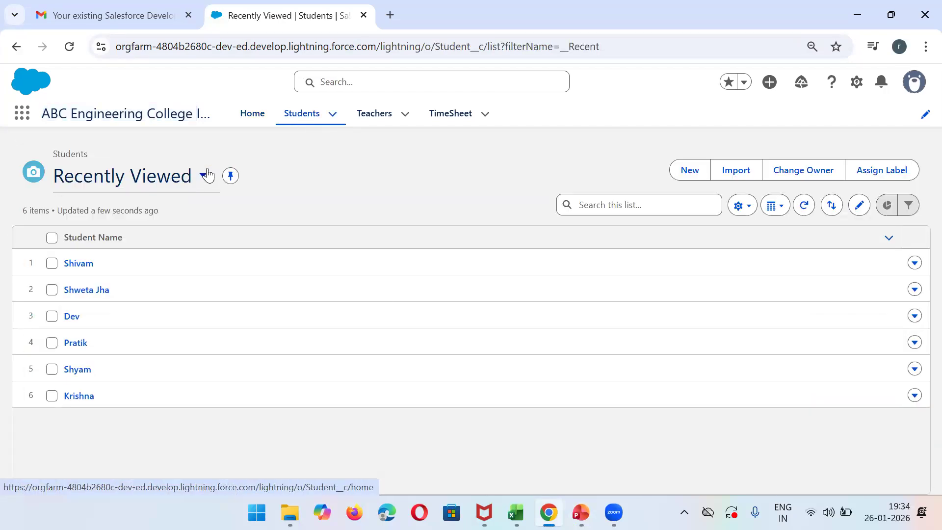
left_click(207, 174)
left_click(103, 269)
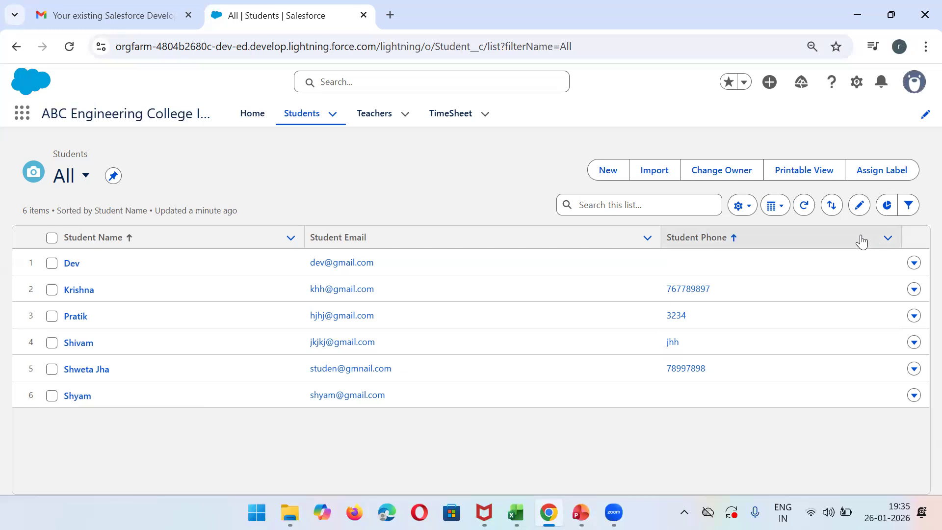
- Open Setup, find the Student object in the Object Manager and display its record types
left_click(855, 83)
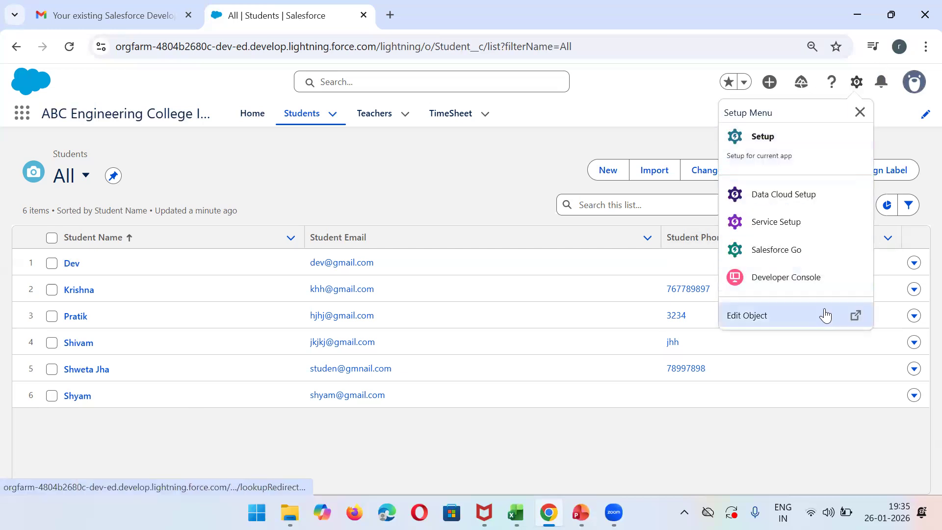
left_click(769, 135)
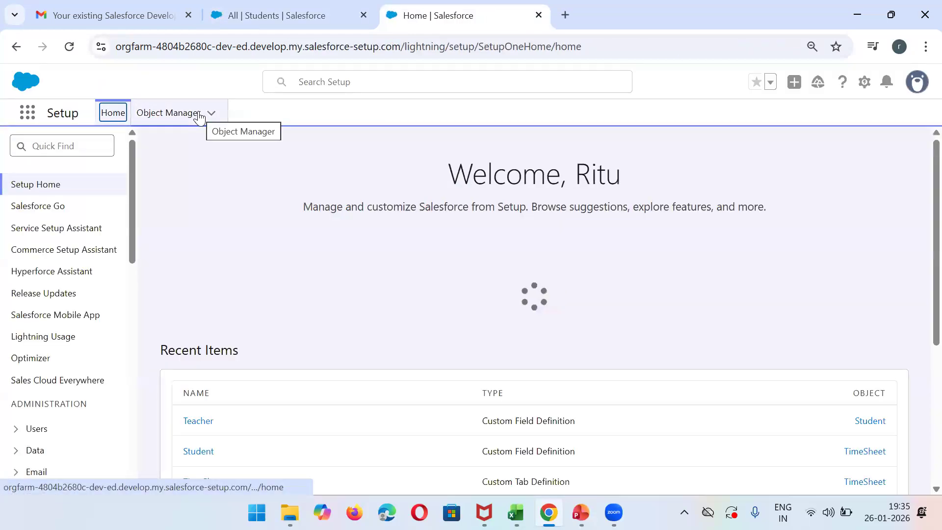
left_click(186, 116)
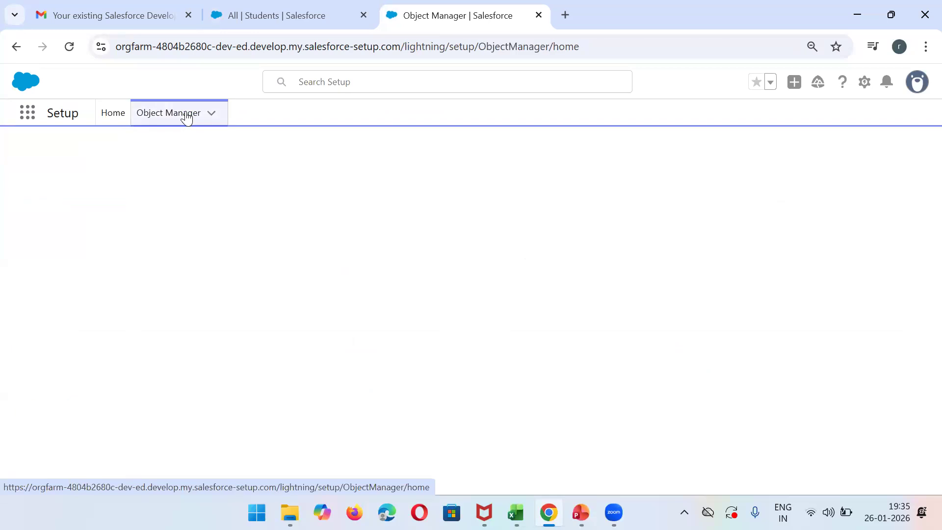
left_click(692, 162)
type("Student")
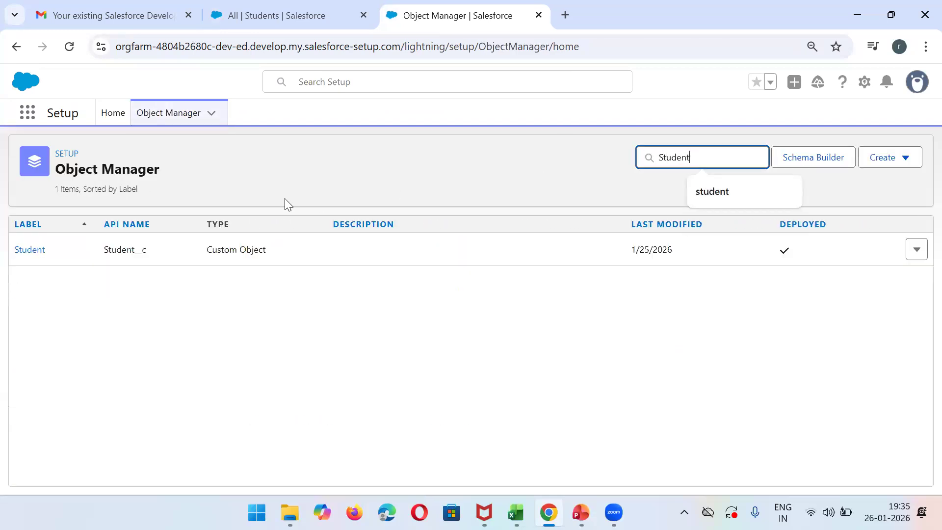
left_click(34, 252)
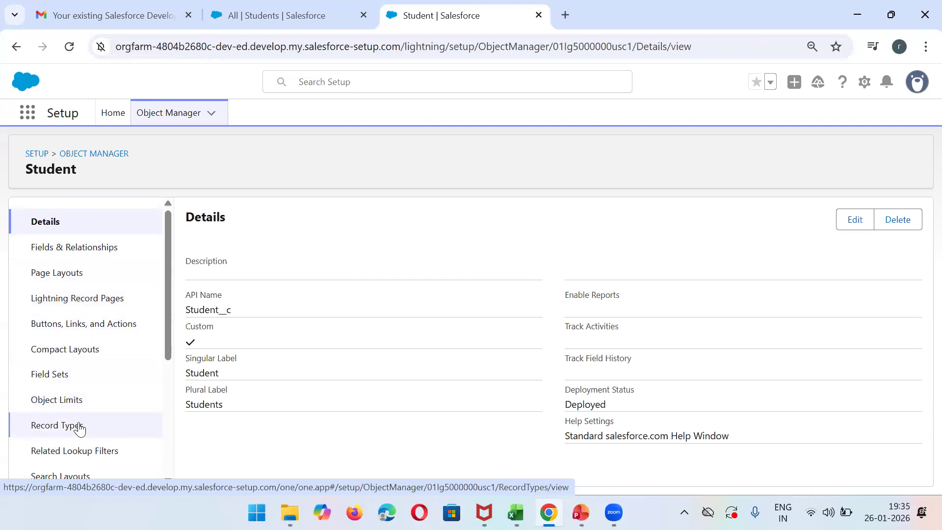
left_click(60, 430)
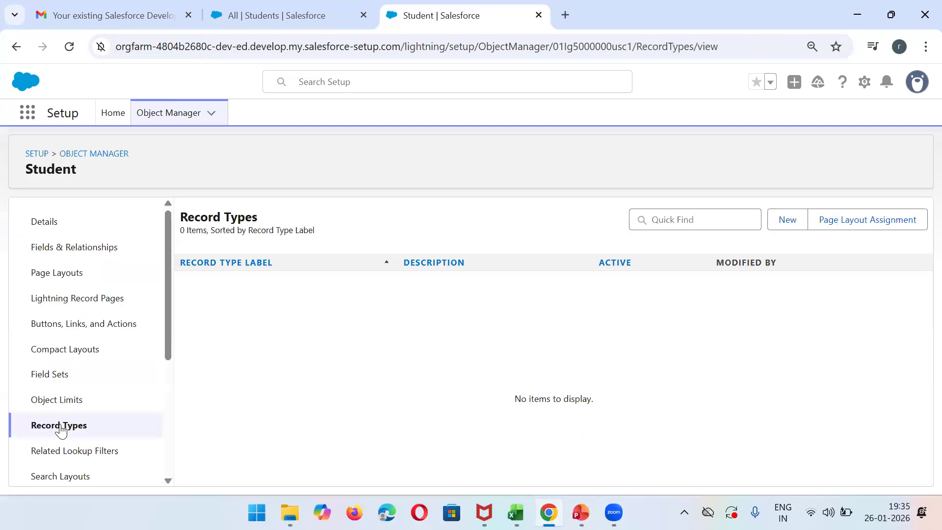
- Start a new Student record type based on Master, with label Internal Students and name Internal_Students
left_click(784, 224)
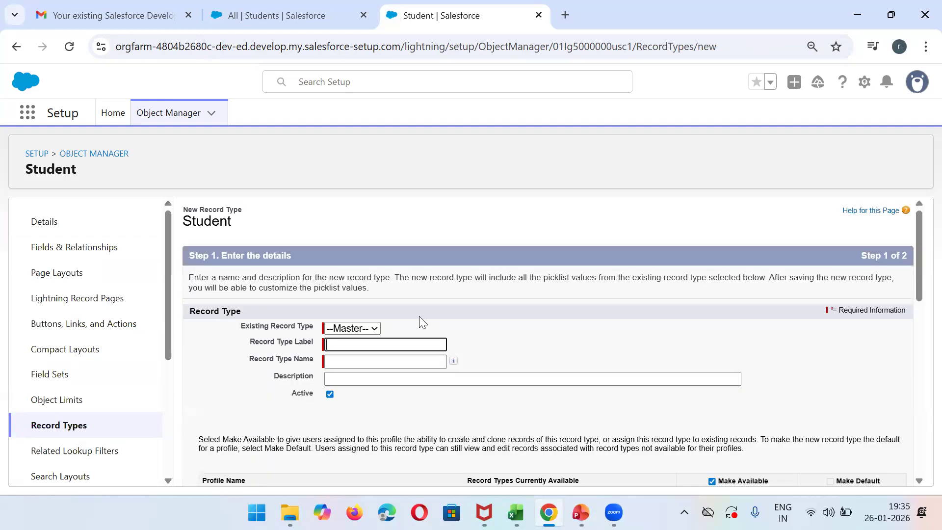
left_click(354, 342)
type("Internal Students")
left_click(358, 365)
- Apply Student Layout to all profiles for the Internal Students record type, save it and start another record type
mouse_move(919, 284)
left_mouse_down()
mouse_move(918, 335)
mouse_move(919, 292)
left_mouse_up()
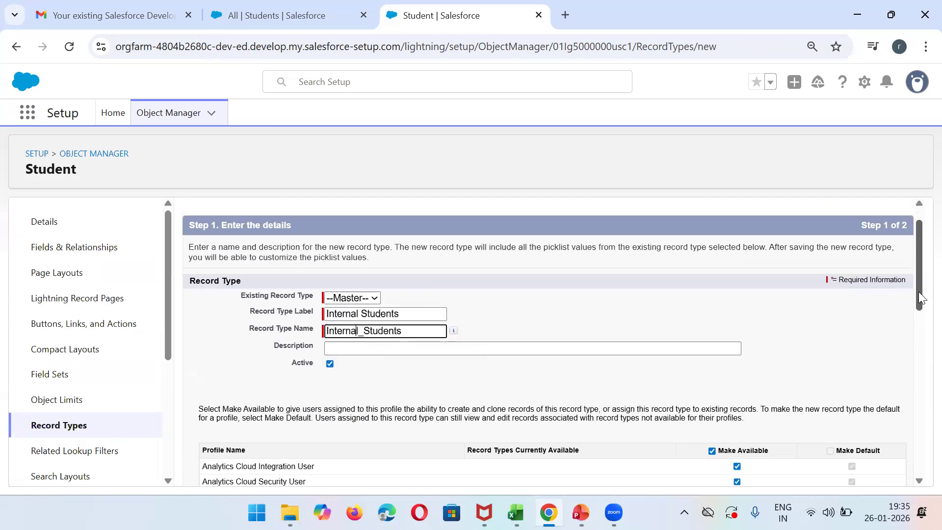
left_click_drag(919, 281, 914, 472)
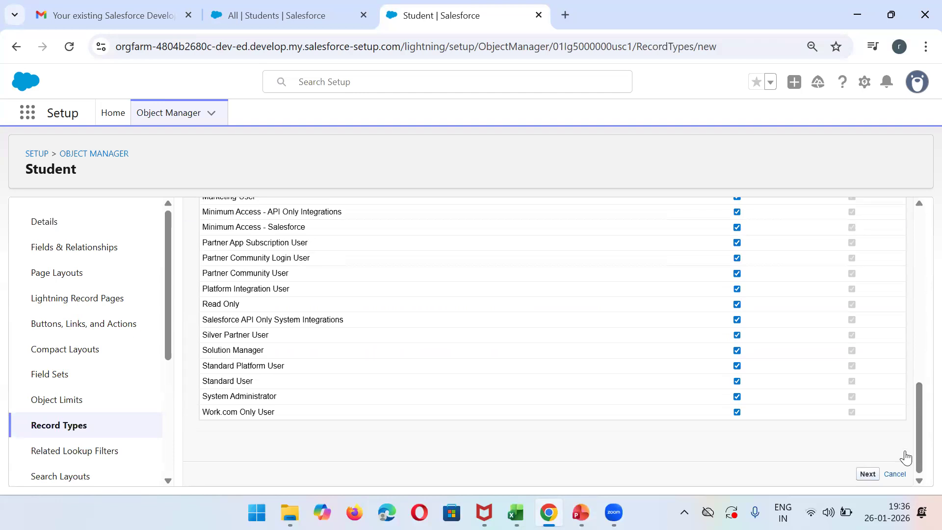
left_click(868, 474)
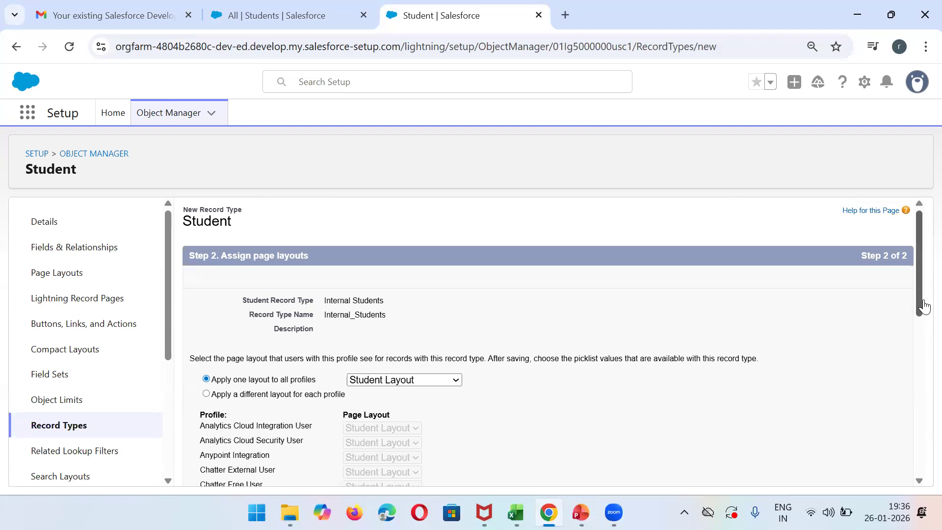
left_click_drag(919, 304, 919, 460)
left_click(843, 476)
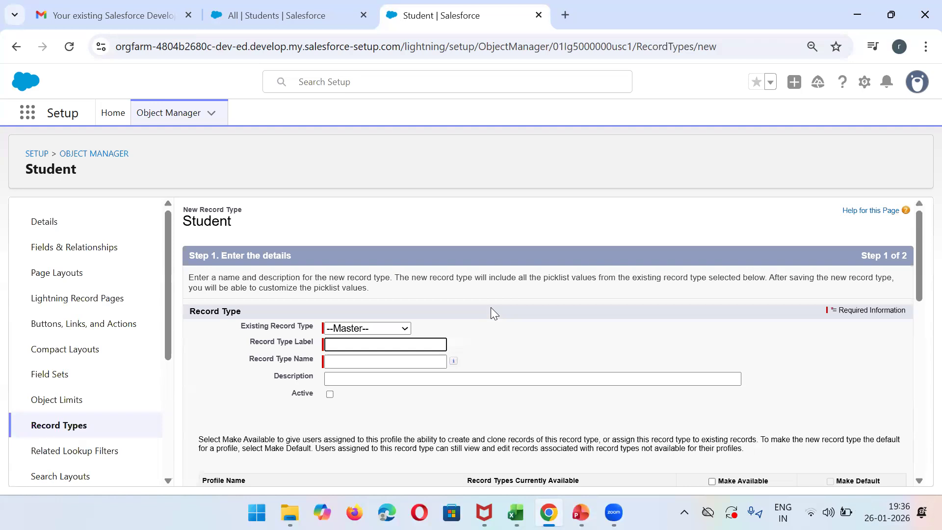
- Label the new record type Correspondence/External, with name Correspondence_External, and make it active
left_click(363, 343)
type("Correspondence")
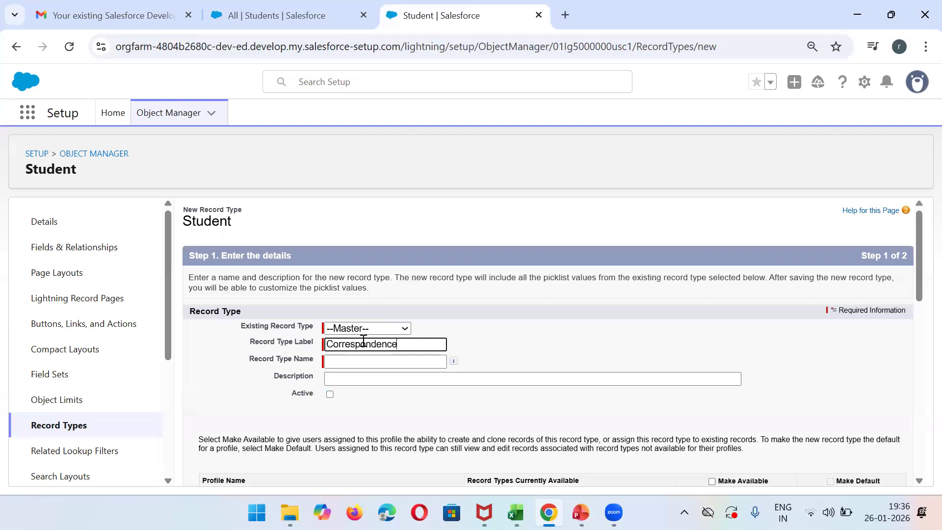
type("/External")
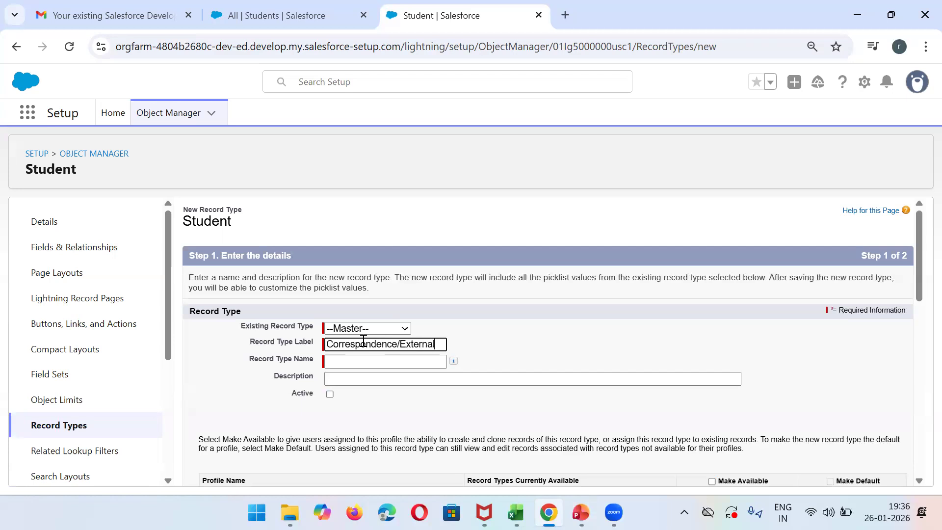
left_click(351, 362)
left_click(330, 394)
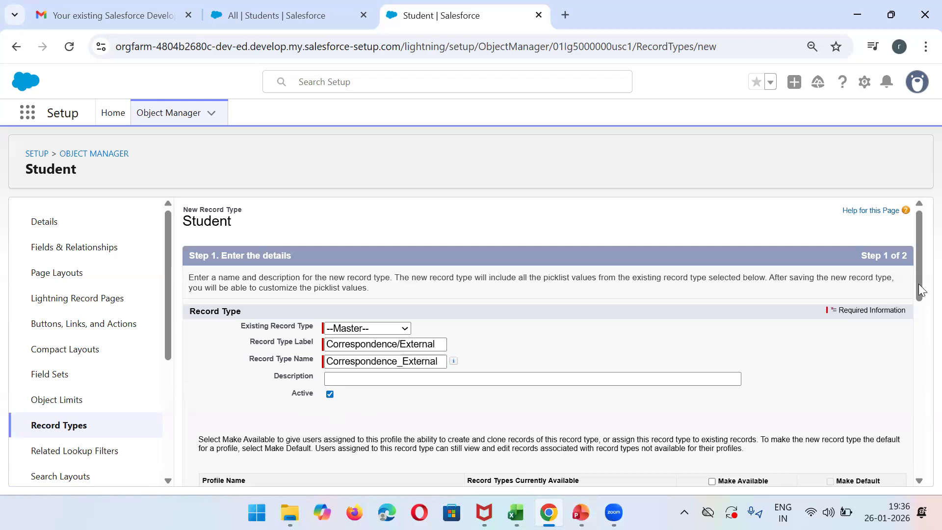
- Apply Student Layout to all profiles for the Correspondence/External record type, save it and return to the record type list
left_click_drag(919, 266, 919, 474)
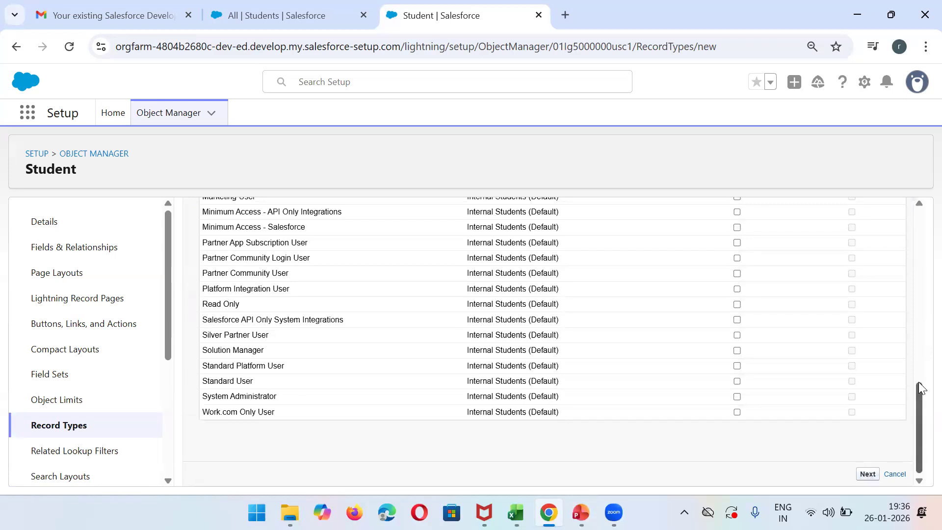
left_click(873, 474)
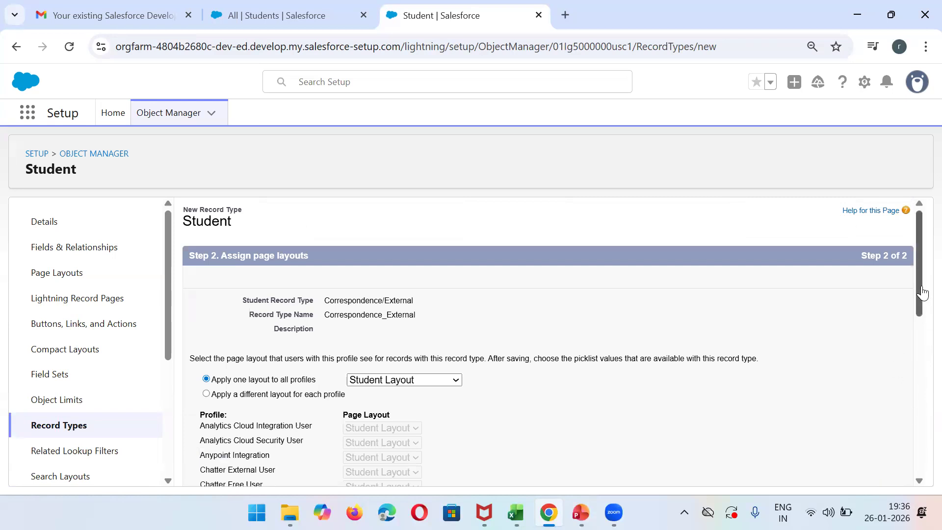
left_click_drag(922, 294, 926, 435)
left_click(875, 477)
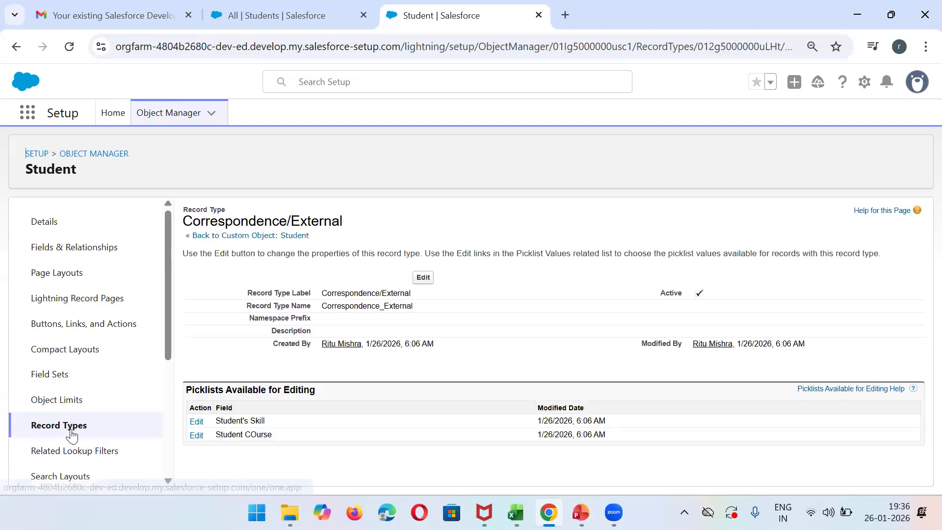
left_click(74, 435)
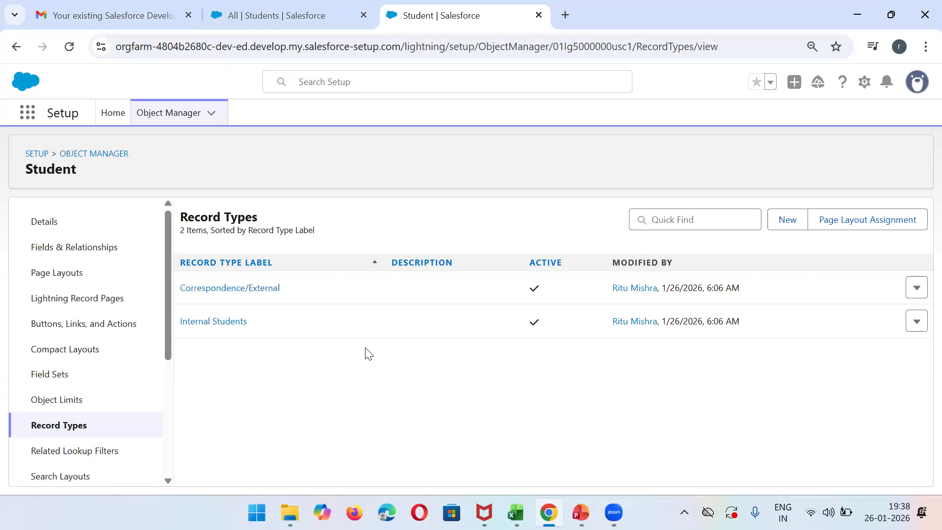
left_click(57, 274)
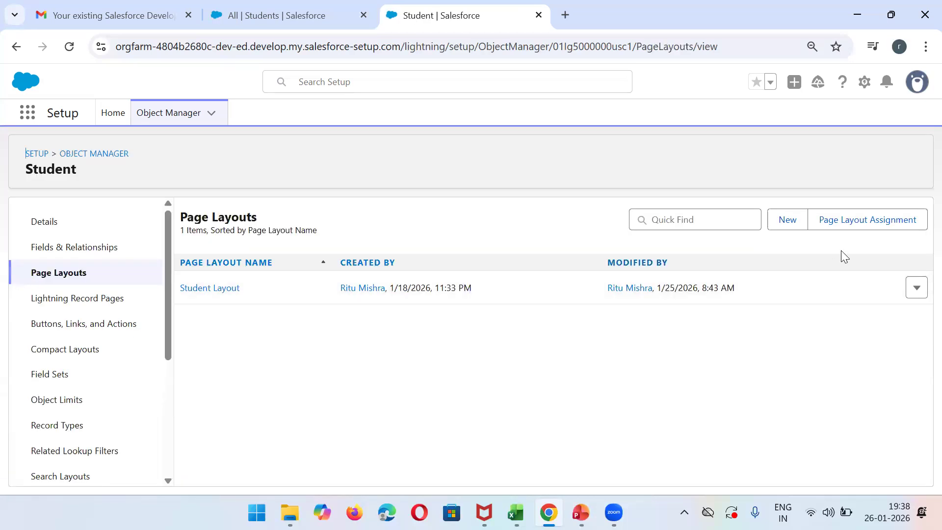
left_click(790, 222)
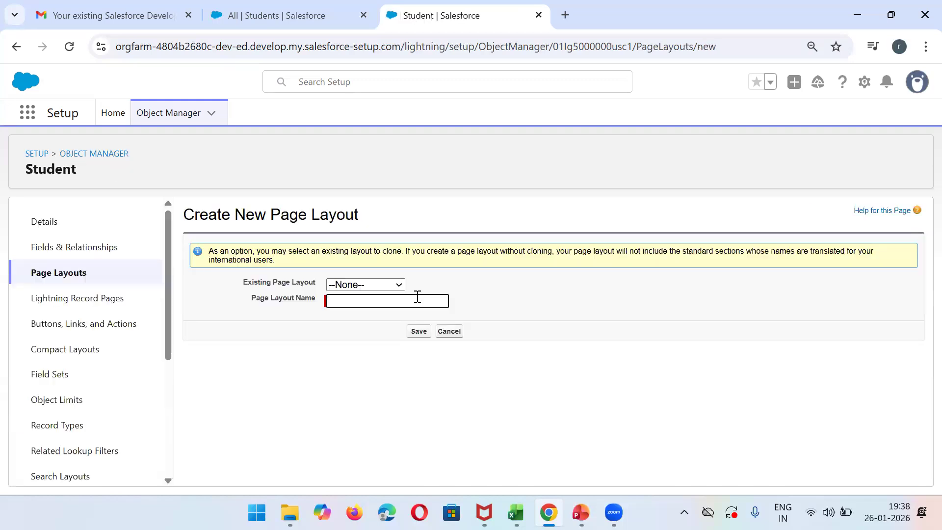
left_click(367, 297)
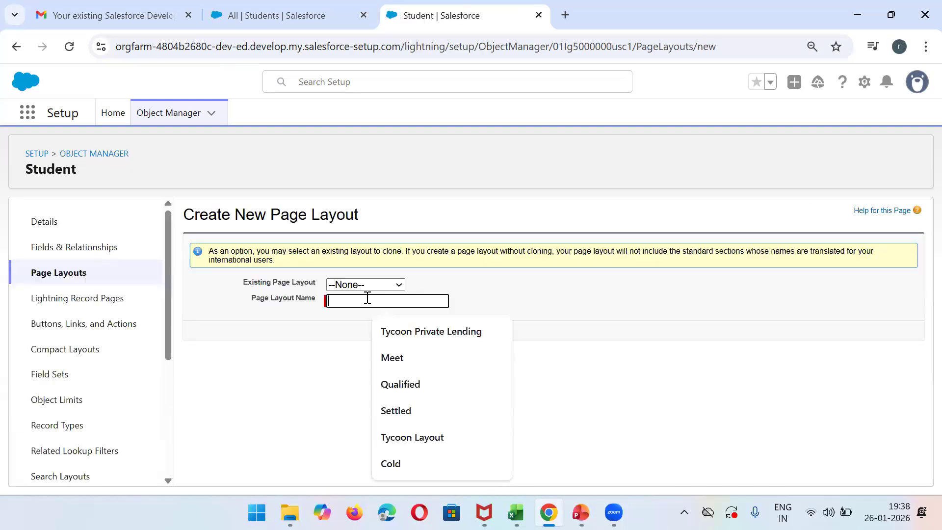
- Create and save a Student page layout named Correspondence/External, reusing the record type's label and cloning no existing layout
left_click(68, 432)
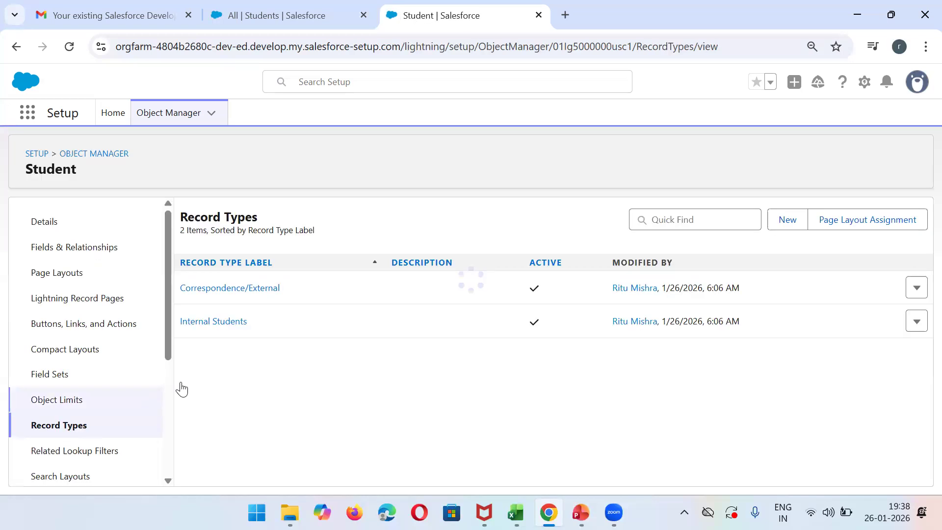
triple_click(304, 289)
key("ctrl+c")
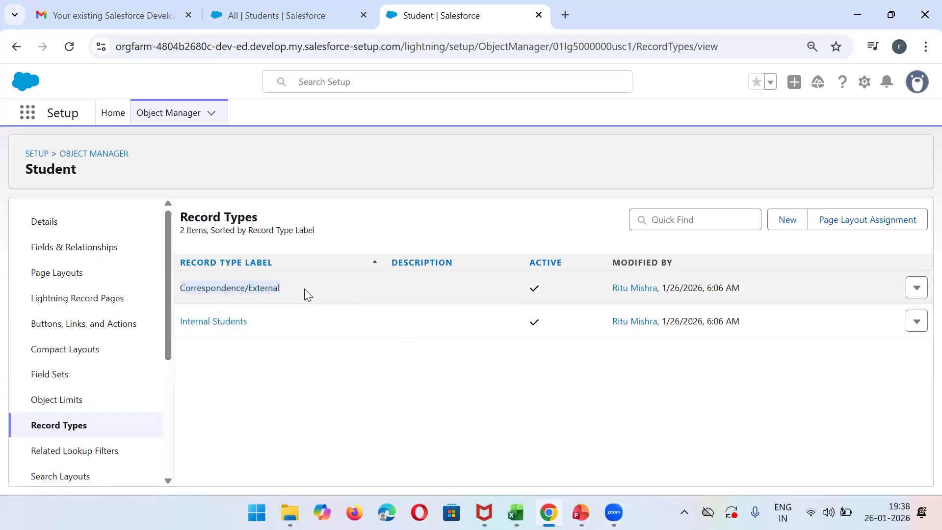
left_click(65, 280)
left_click(787, 226)
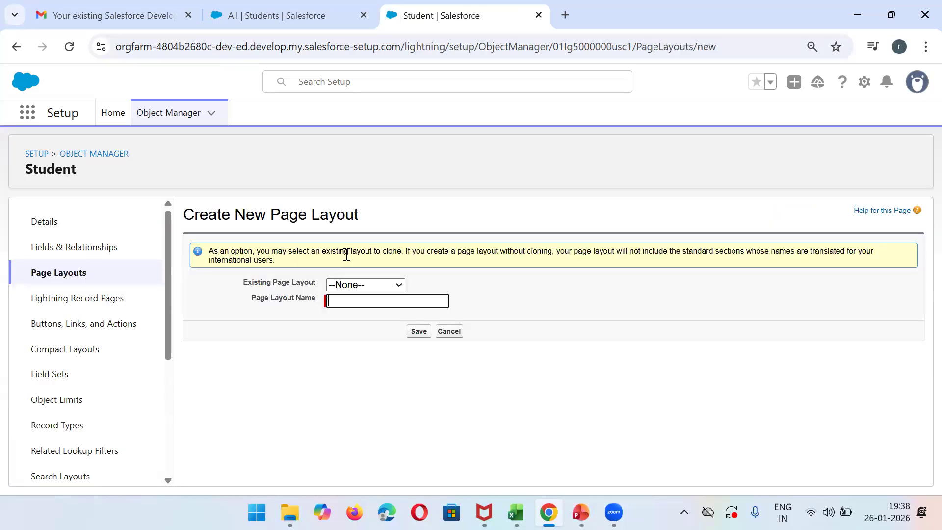
key("ctrl+v")
left_click(424, 335)
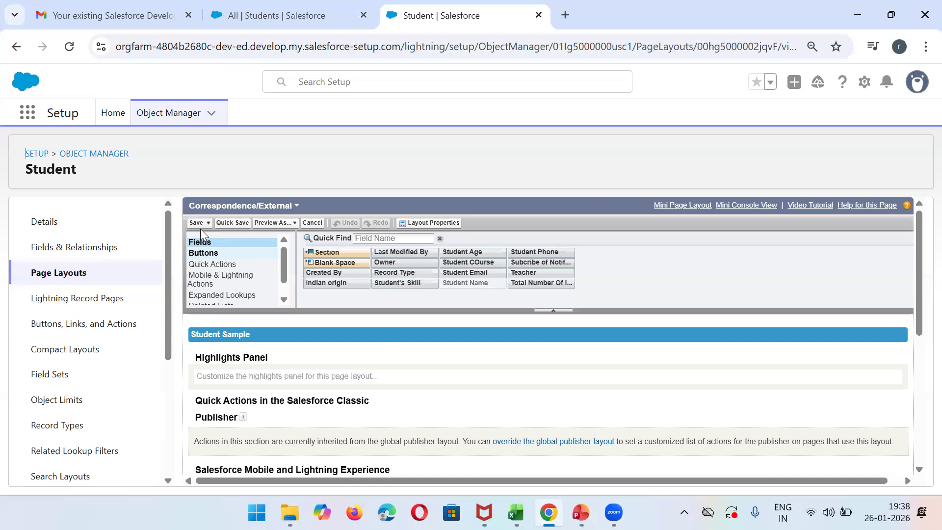
left_click(190, 223)
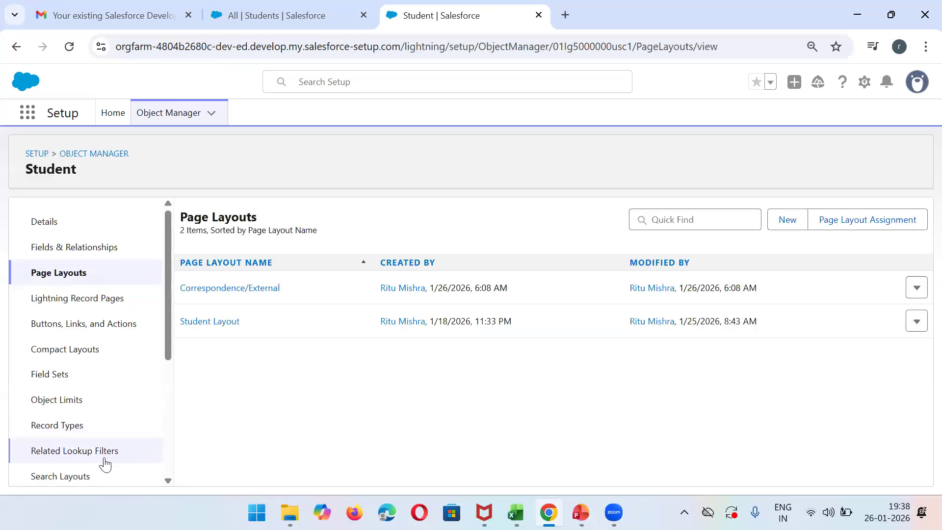
- Create and save a Student page layout named Internal Students, reusing the record type's label and cloning no existing layout, and return to the layout list
left_click(69, 424)
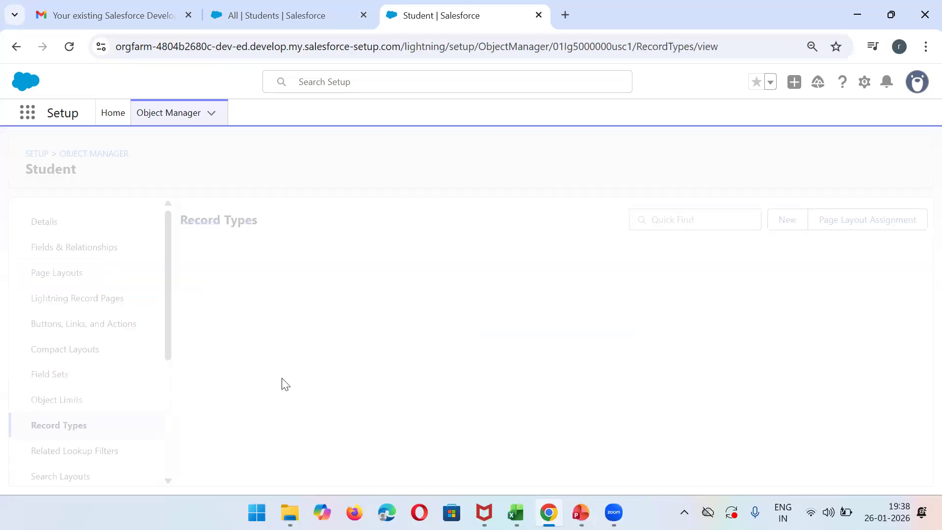
triple_click(303, 324)
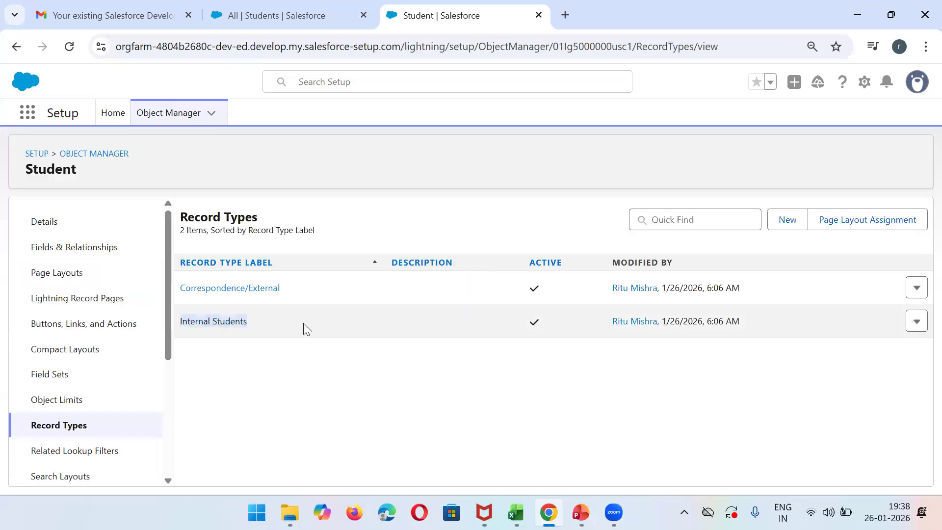
left_click(70, 272)
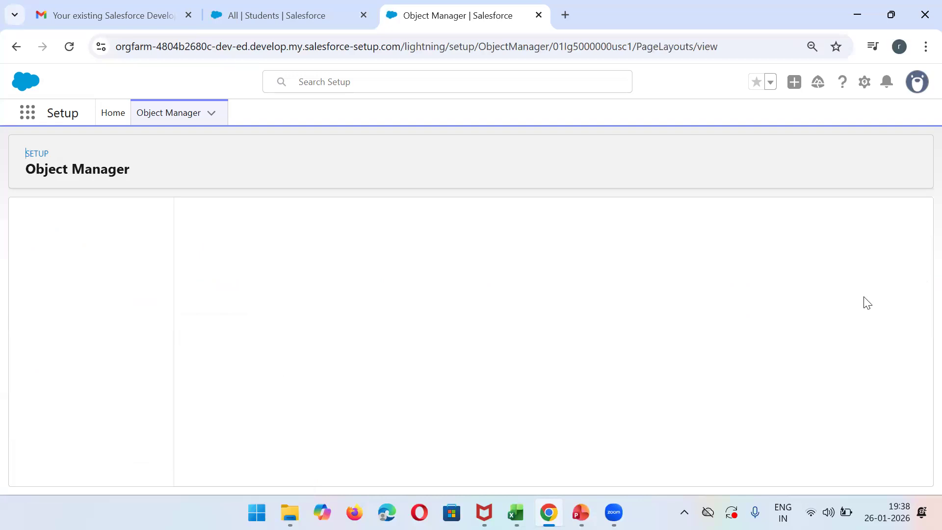
left_click(794, 231)
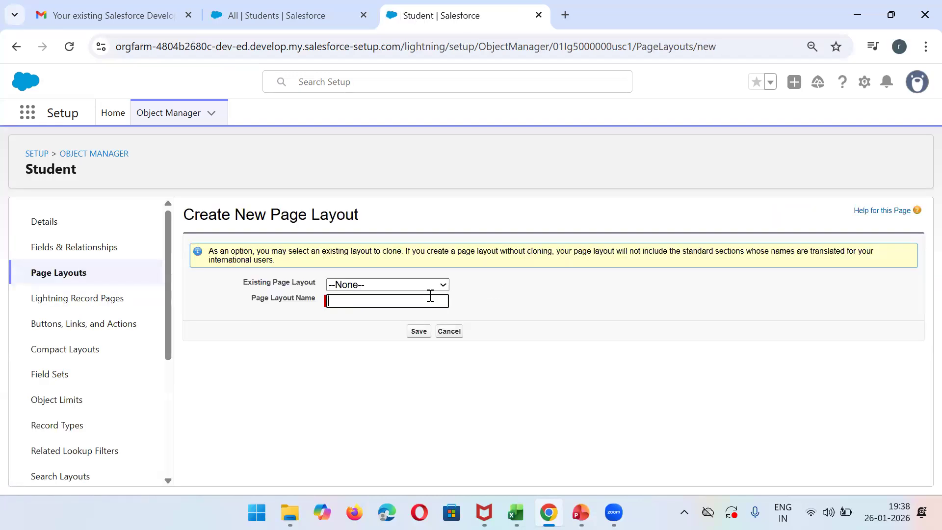
type("Internal Students")
left_click(422, 334)
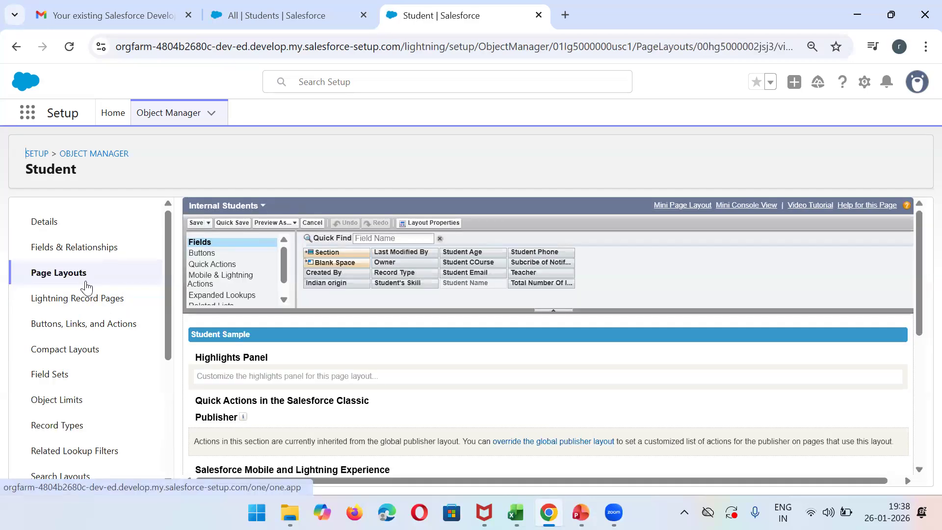
left_click(85, 283)
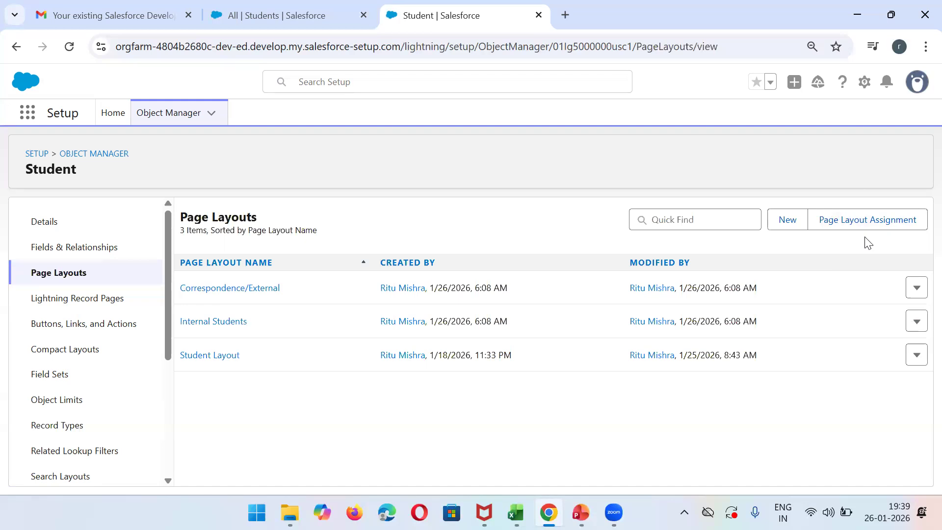
- Edit the page layout assignments so every profile uses the Correspondence/External layout for the Correspondence/External record type
left_click(847, 228)
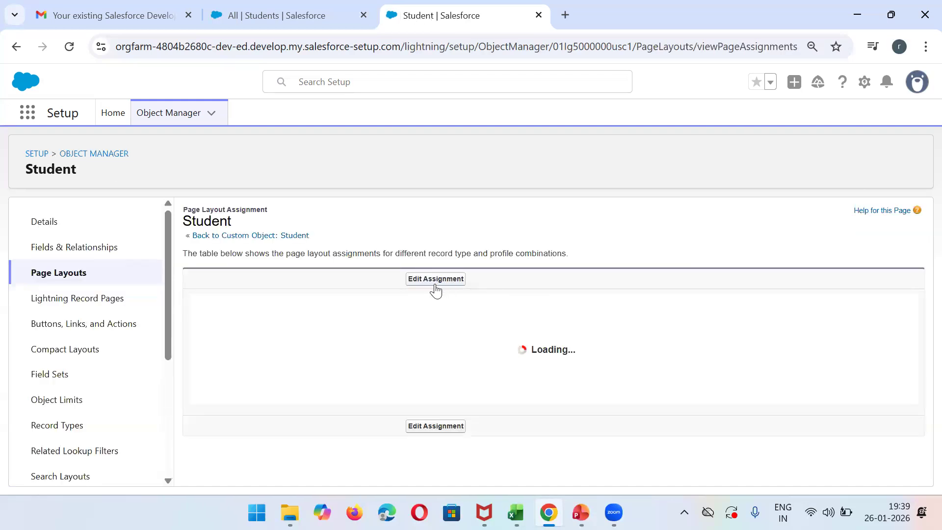
left_click(436, 283)
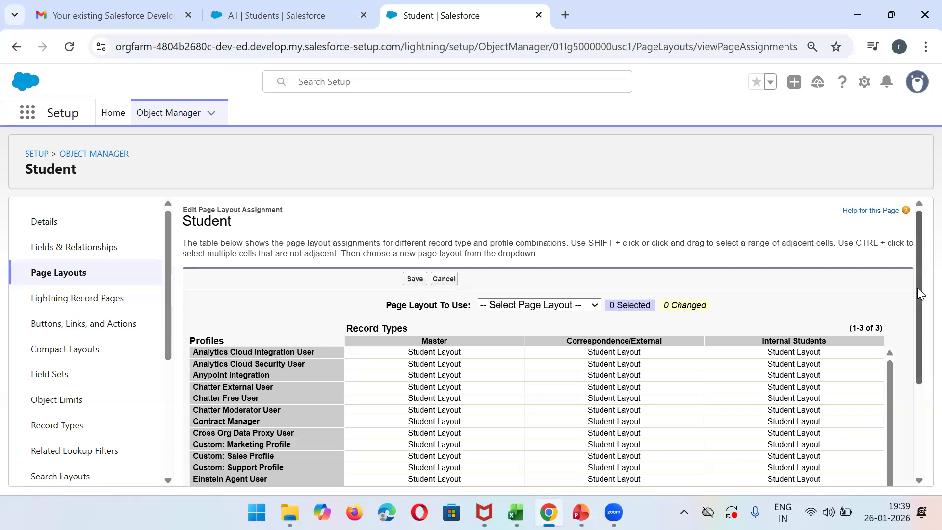
left_click_drag(918, 288, 921, 347)
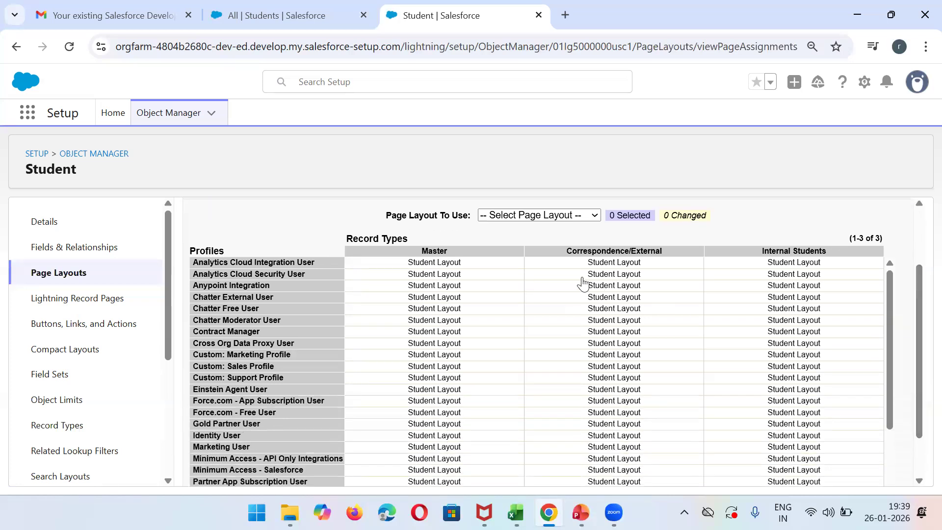
left_click(557, 216)
left_click(561, 249)
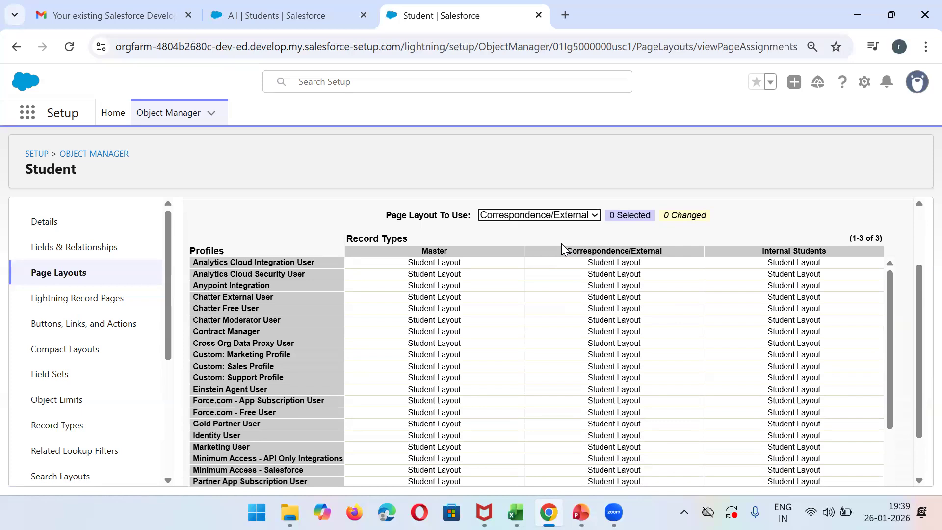
left_click(600, 265)
left_click_drag(919, 283, 919, 363)
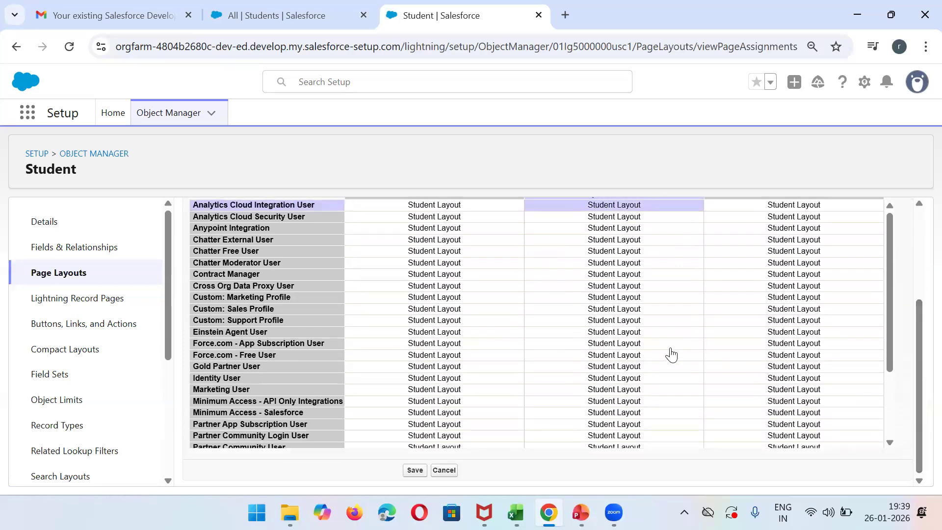
left_click(667, 392, "shift")
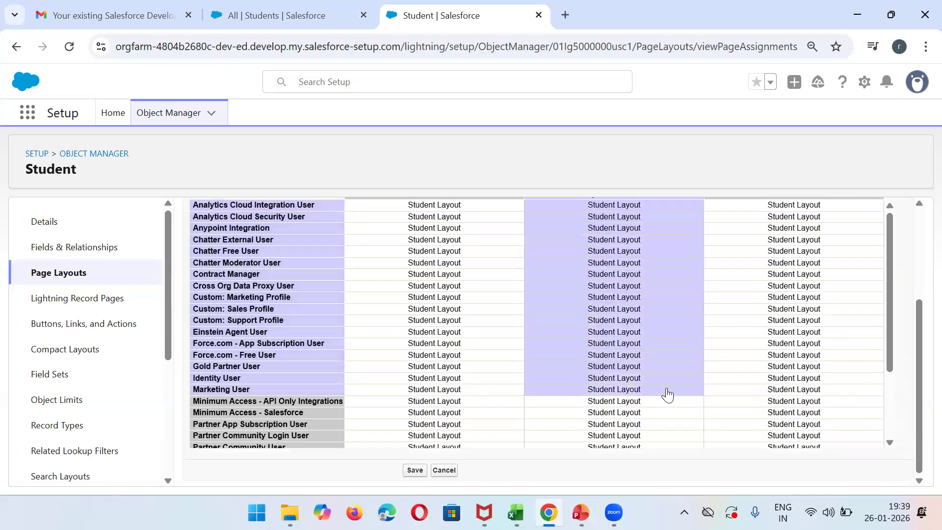
left_click_drag(888, 339, 882, 429)
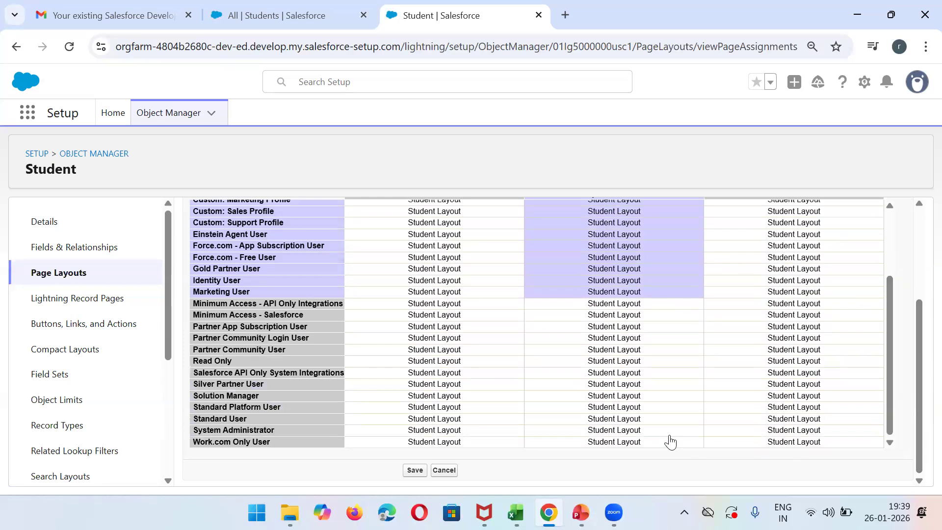
left_click(646, 445, "shift")
left_click_drag(919, 371, 917, 263)
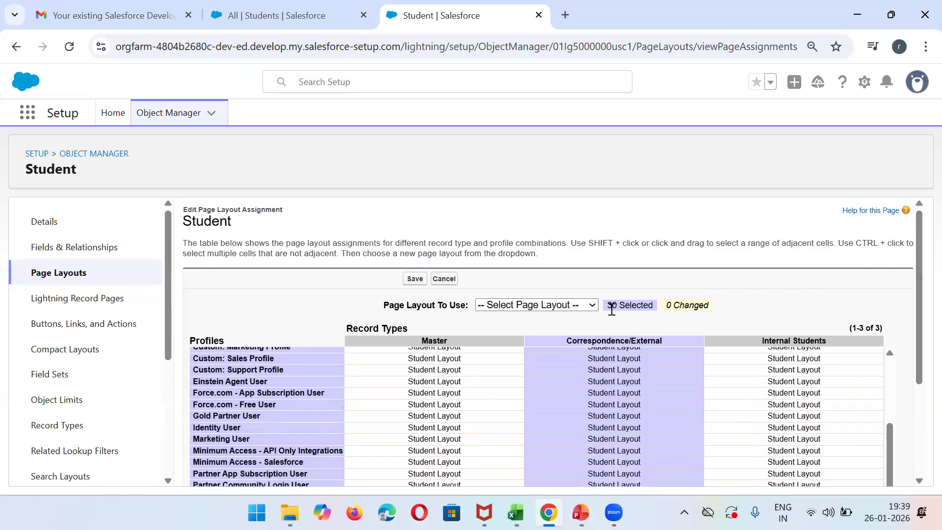
left_click(567, 310)
left_click(520, 338)
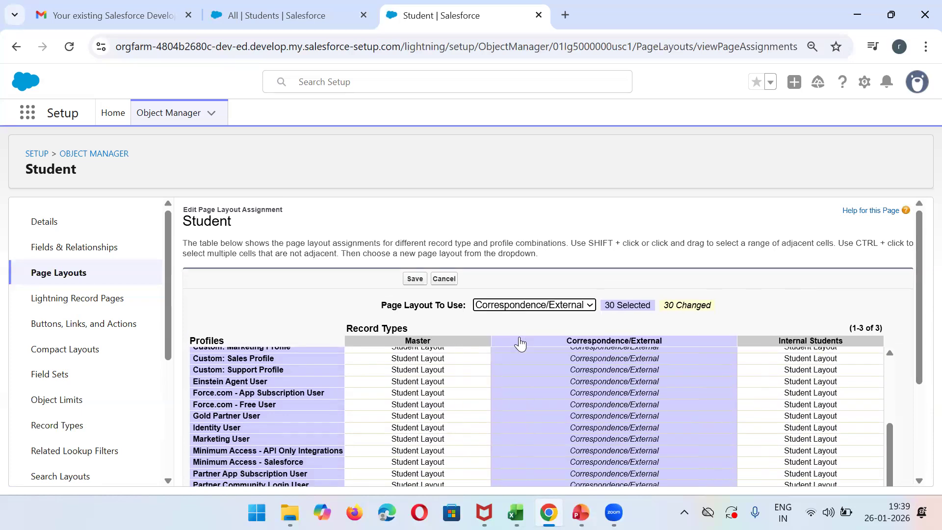
- Assign the Internal Students layout to all profiles for the Internal Students record type and save the assignments
mouse_move(918, 276)
left_mouse_down()
mouse_move(918, 413)
mouse_move(919, 267)
left_mouse_up()
left_click_drag(891, 420, 885, 310)
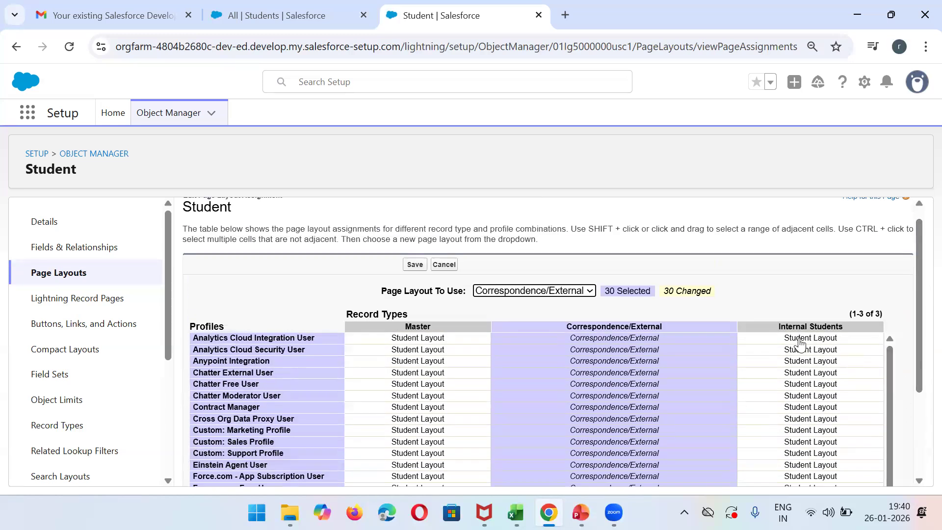
left_click(800, 342)
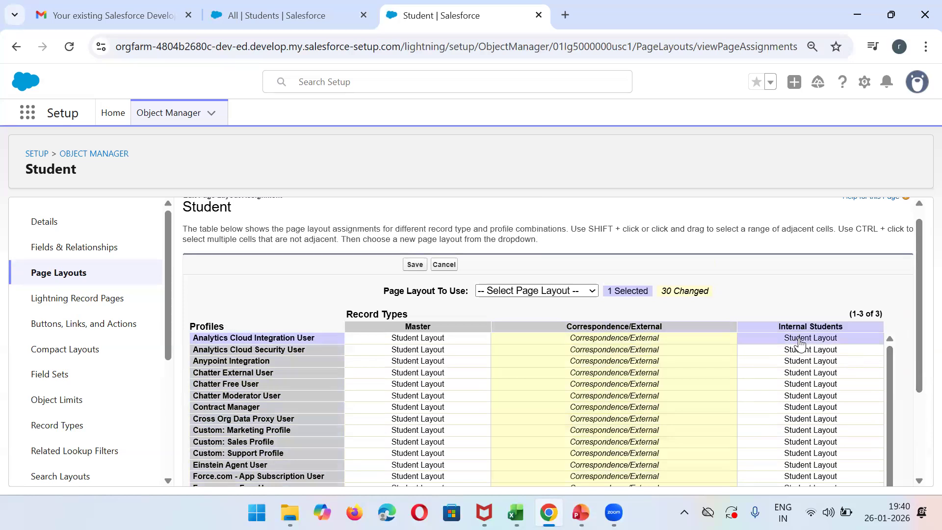
left_click_drag(919, 317, 914, 430)
scroll(886, 439, "down", 4)
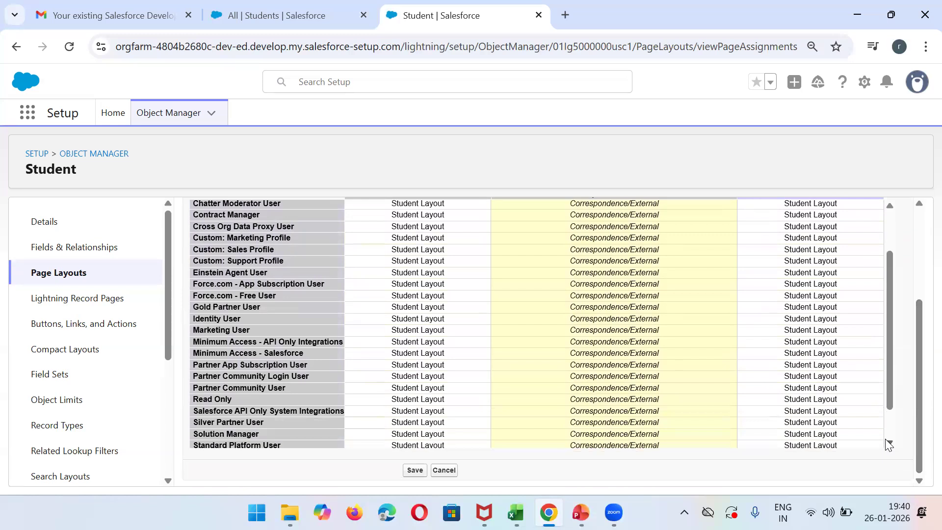
left_click(861, 436, "shift")
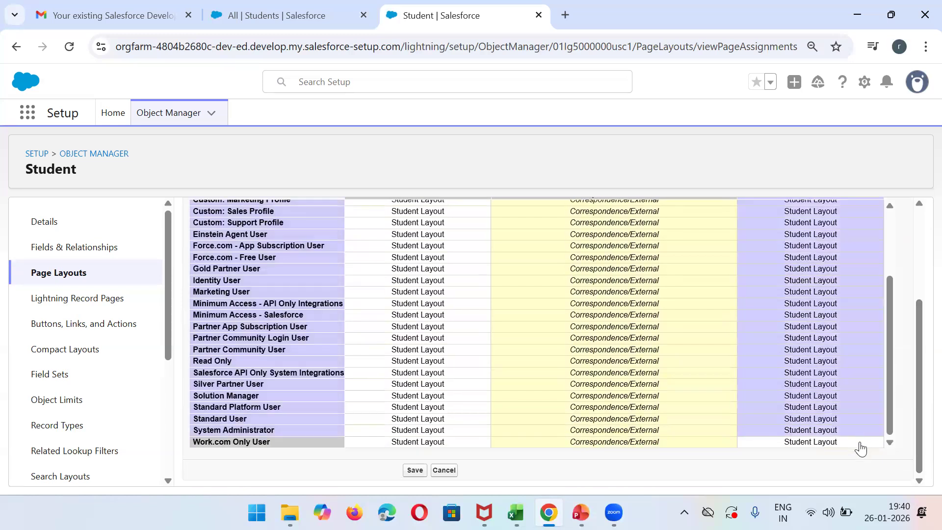
left_click(860, 443, "shift")
left_click_drag(919, 416, 838, 288)
left_click(567, 306)
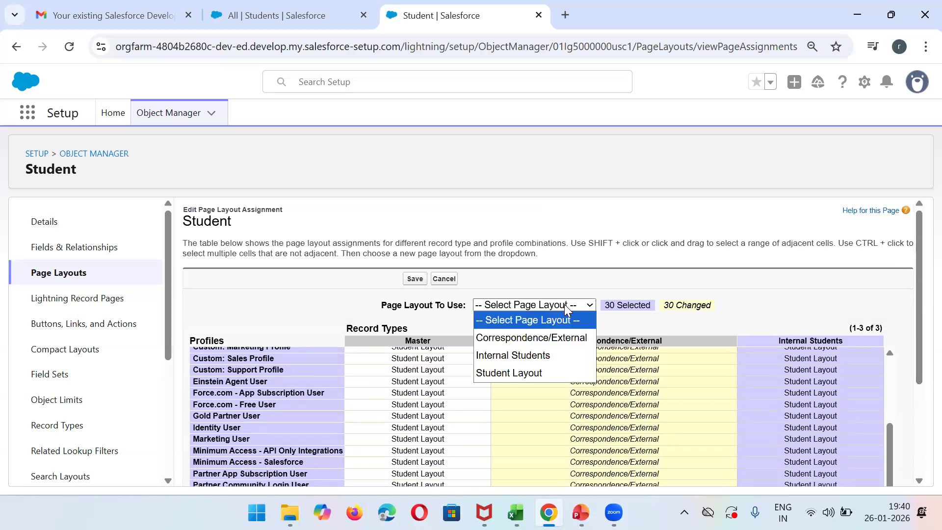
left_click(539, 359)
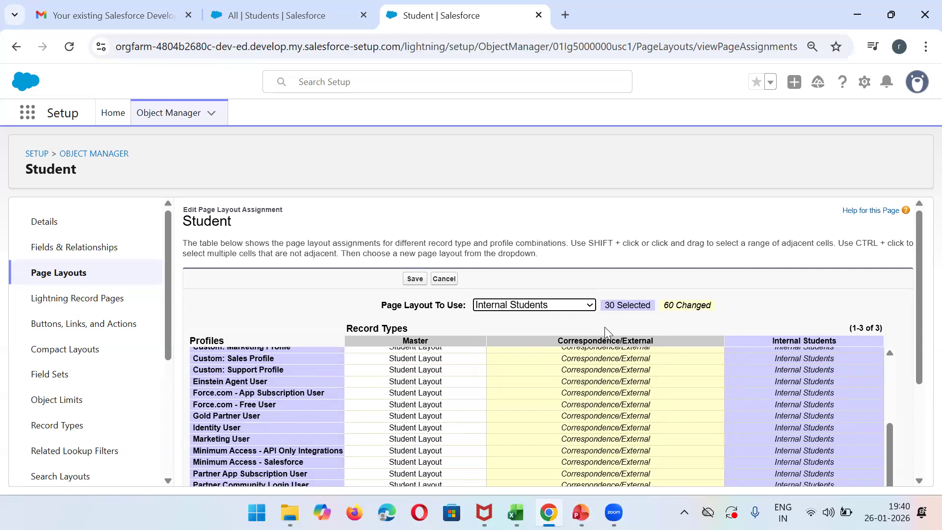
left_click(412, 278)
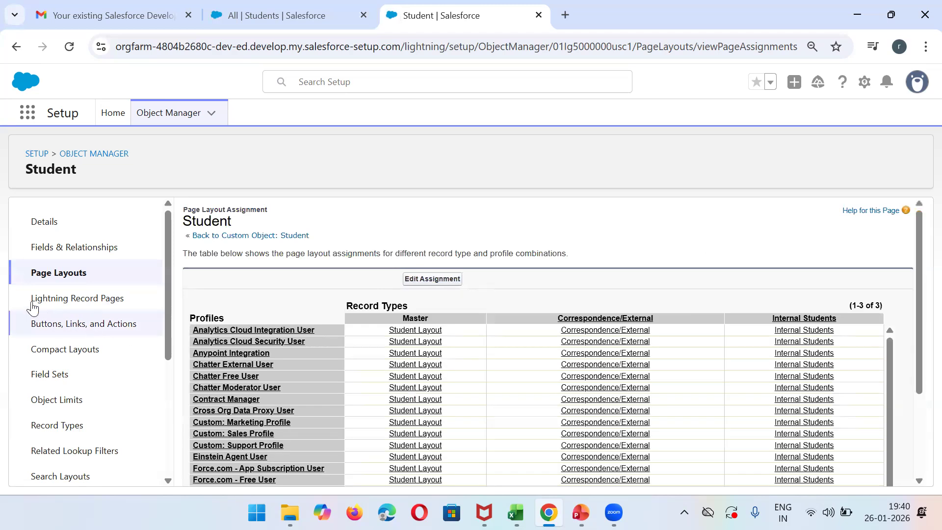
- Open the Internal Students page layout and add Student Email, Student Age, Student COurse and Student Phone to its detail fields
left_click(59, 273)
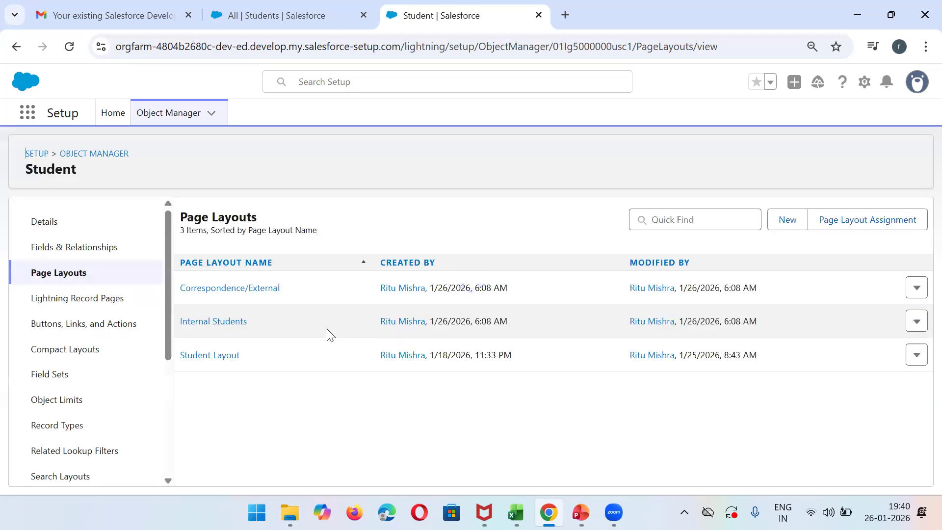
left_click(214, 323)
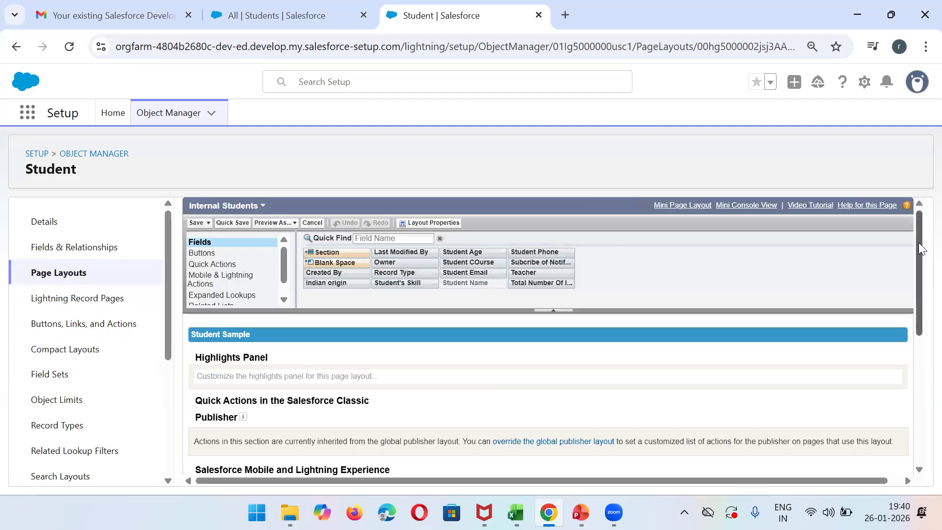
left_click_drag(921, 249, 919, 349)
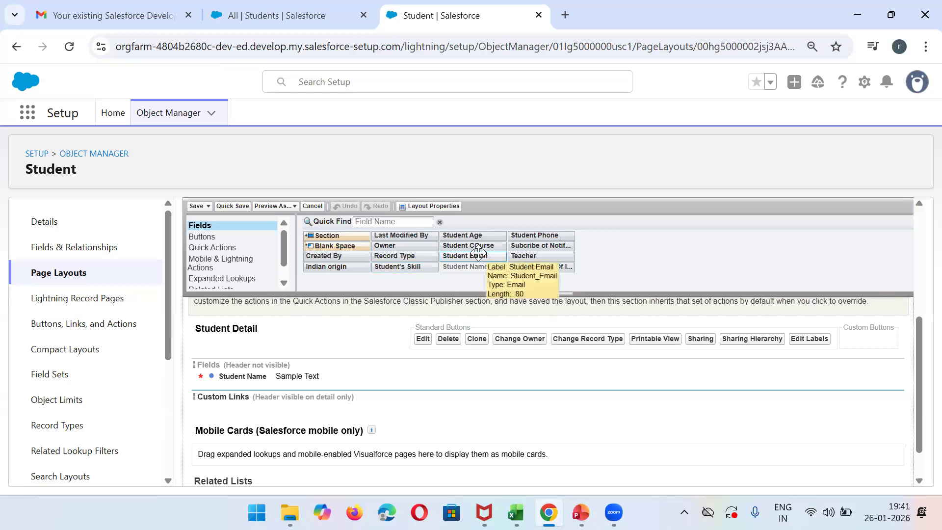
left_click_drag(479, 253, 265, 389)
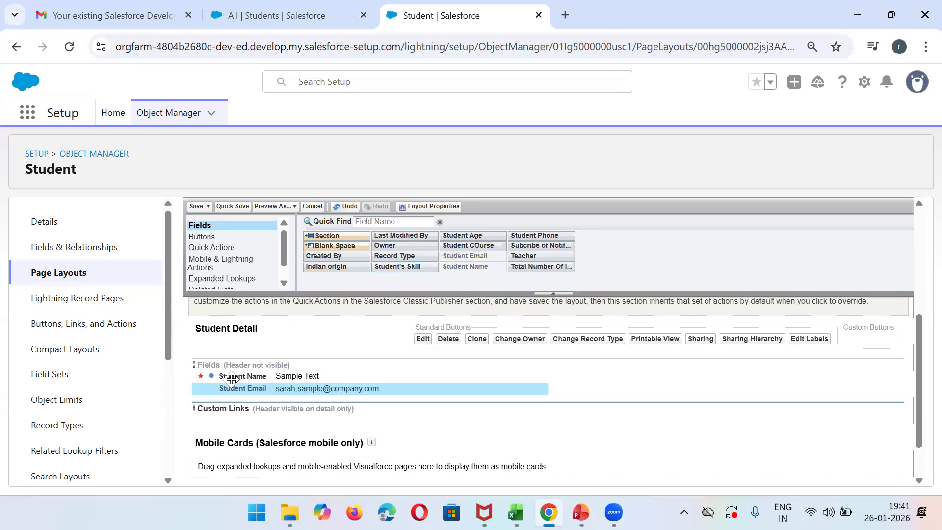
left_click_drag(474, 236, 596, 366)
left_click_drag(468, 245, 579, 390)
left_click_drag(537, 235, 226, 395)
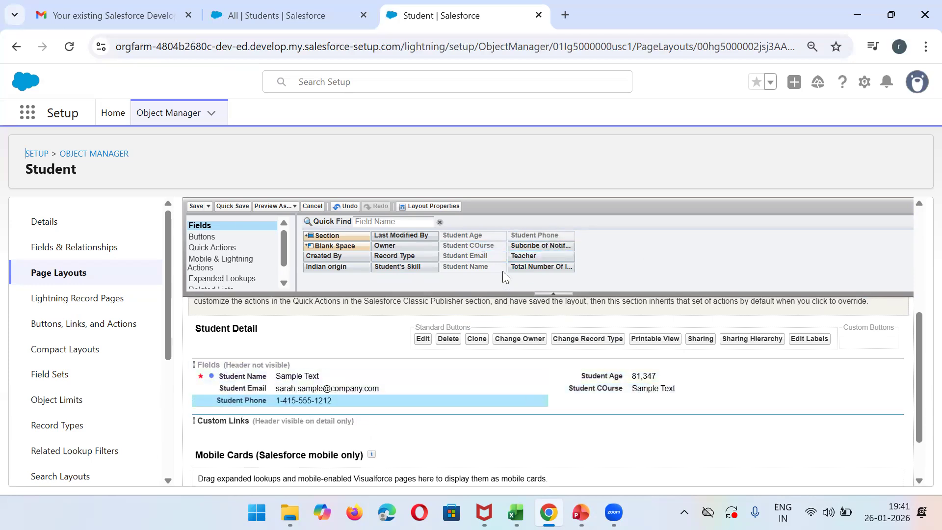
- Add the Subcribe of Notification, Total Number Of leaves, Teacher, Record Type, Student's Skill and Indian origin fields to the detail fields section
left_click_drag(533, 242, 577, 389)
left_click_drag(537, 269, 251, 415)
left_click_drag(540, 256, 599, 417)
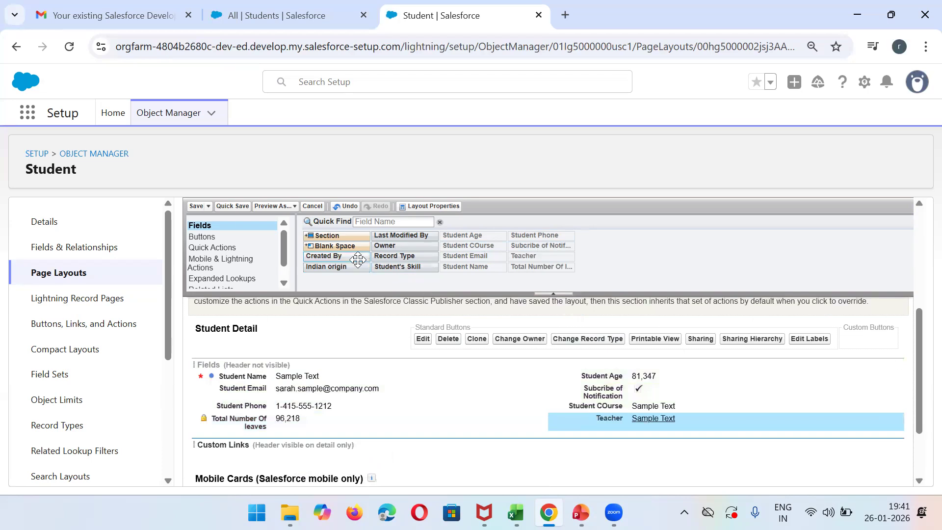
left_click_drag(395, 257, 578, 368)
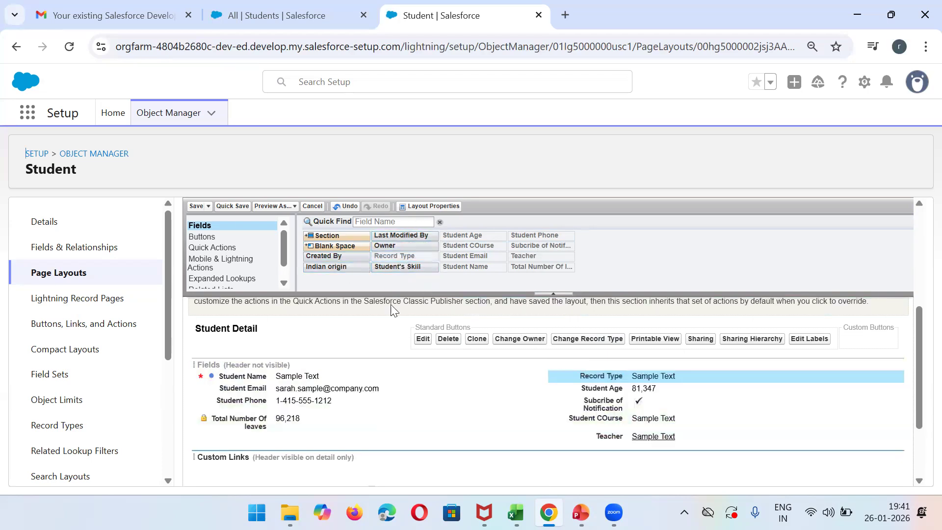
left_click_drag(400, 267, 255, 440)
left_click_drag(333, 269, 214, 403)
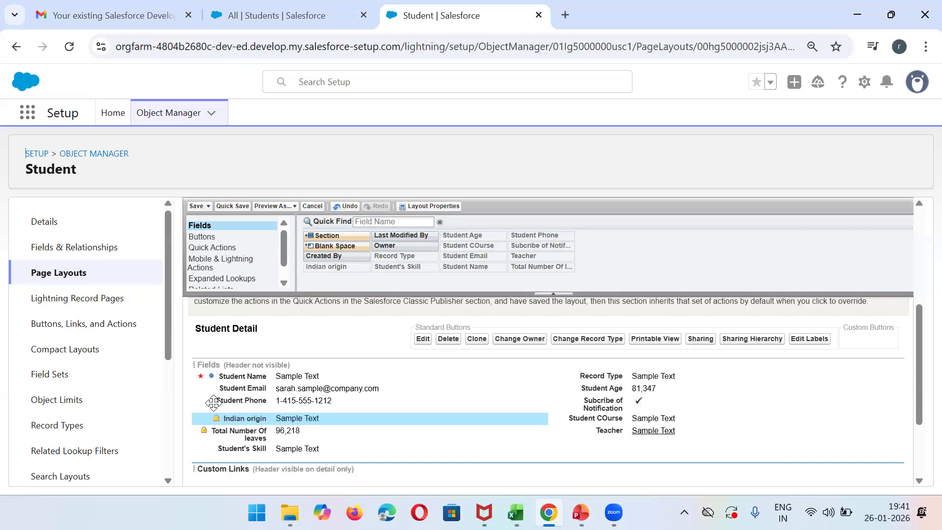
- Add a two-column section named Technical Skills between the Fields and Custom Links sections, keeping its left-right tab order
mouse_move(918, 369)
left_mouse_down()
mouse_move(919, 411)
mouse_move(920, 373)
left_mouse_up()
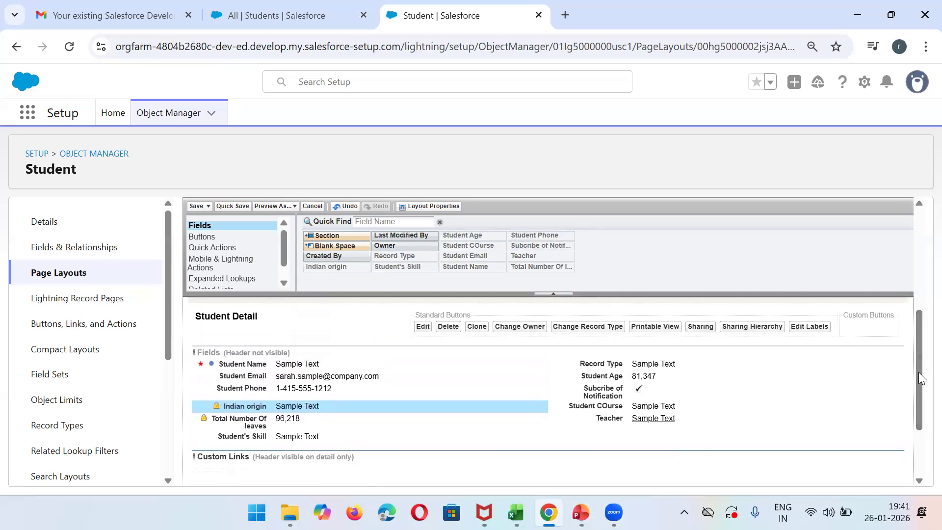
left_click_drag(343, 236, 199, 438)
triple_click(571, 290)
key("shift")
key("shift")
key("shift")
key("shift")
key("shift")
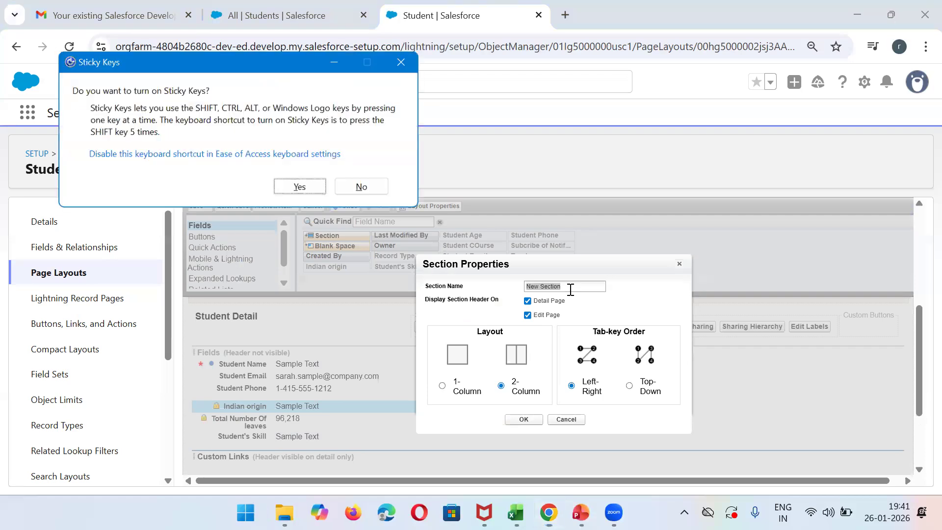
left_click(364, 189)
type("Technical Skills")
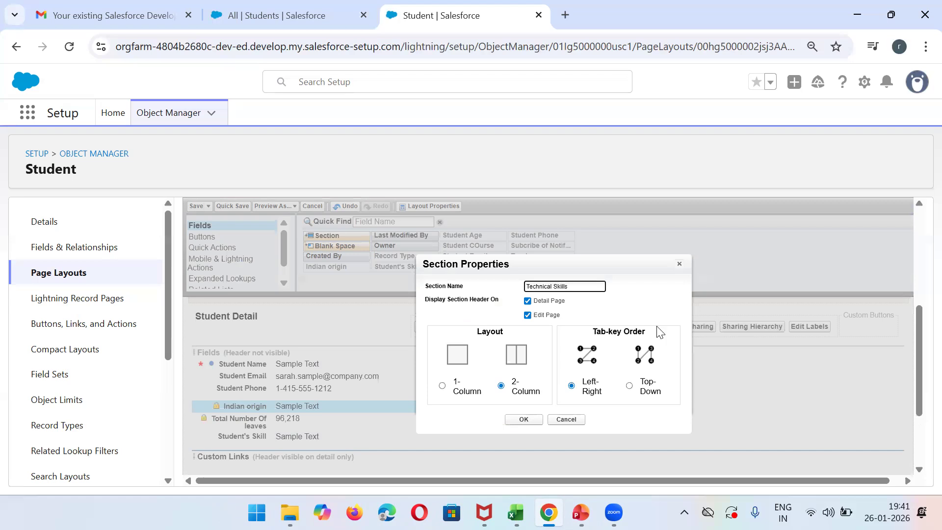
left_click(522, 419)
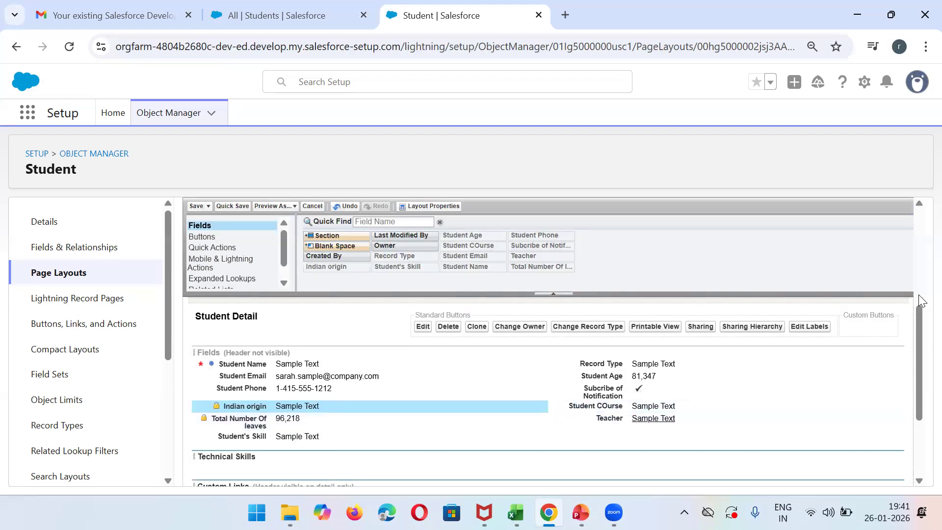
left_click_drag(921, 312, 920, 342)
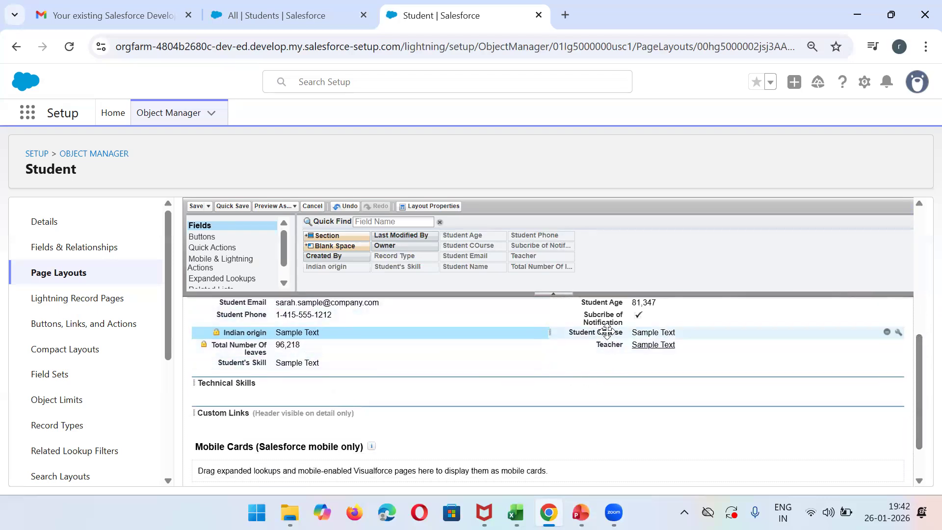
- Move the Student's Skill and Student COurse fields into the Technical Skills section and save the Internal Students layout
left_click_drag(259, 362, 230, 395)
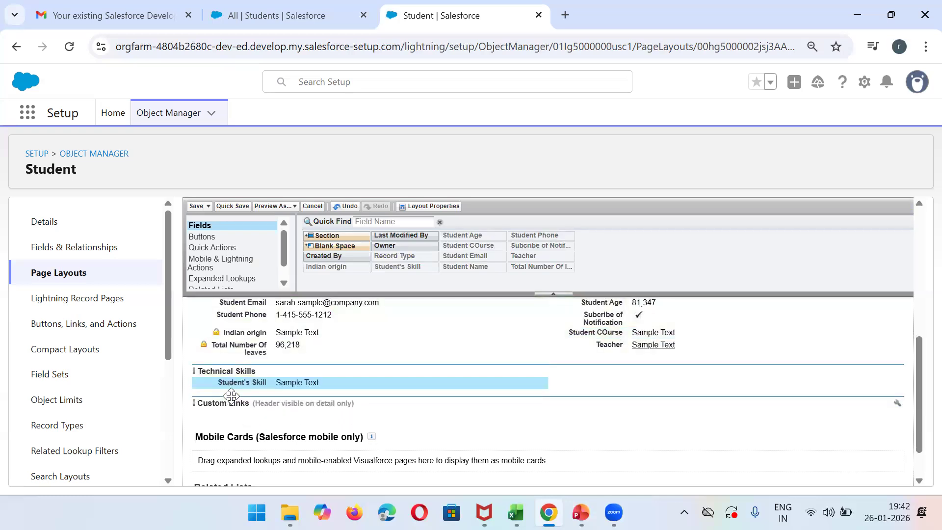
left_click_drag(608, 332, 585, 369)
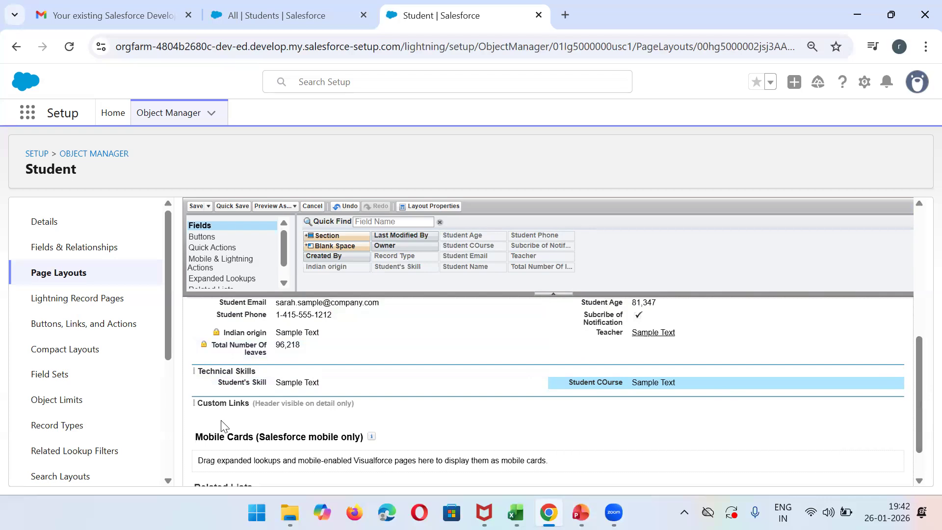
left_click(196, 206)
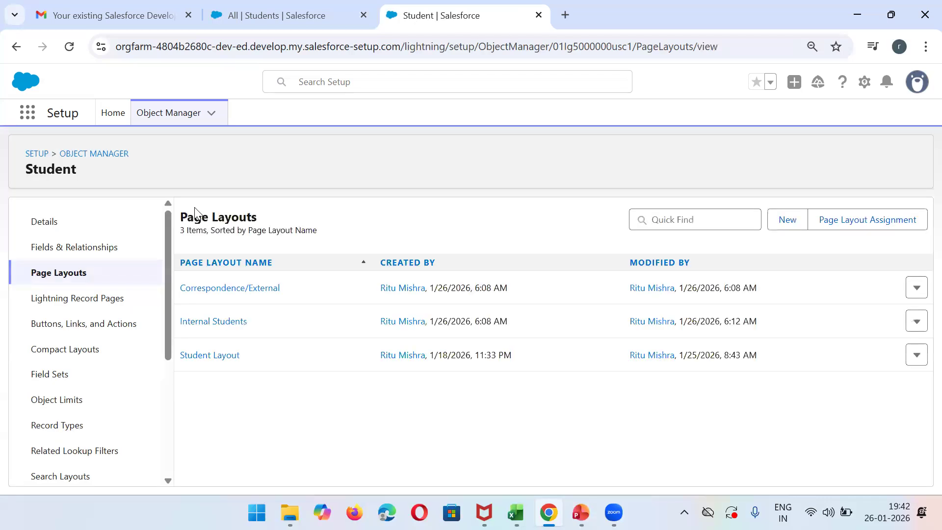
- Open the Correspondence/External page layout and add the Student's Skill, Record Type and Student Email fields to its detail fields section
left_click(211, 289)
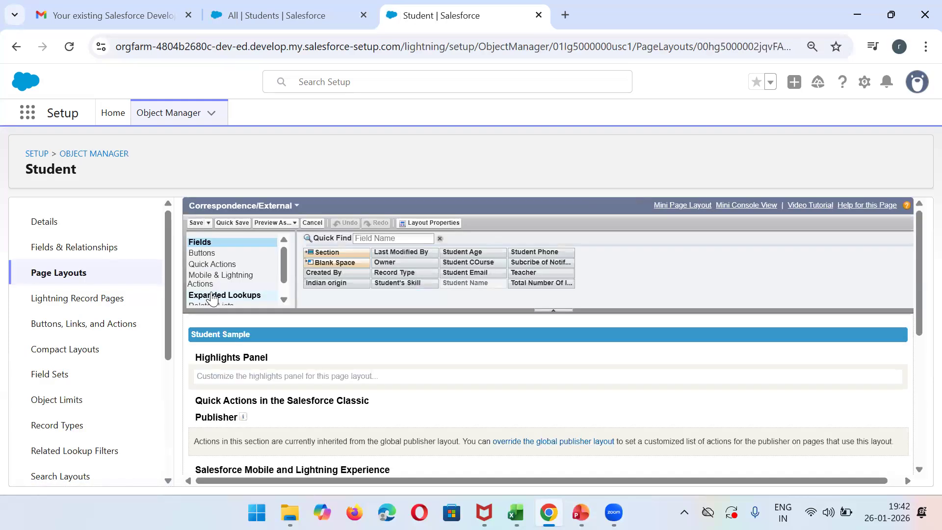
left_click_drag(919, 327, 918, 431)
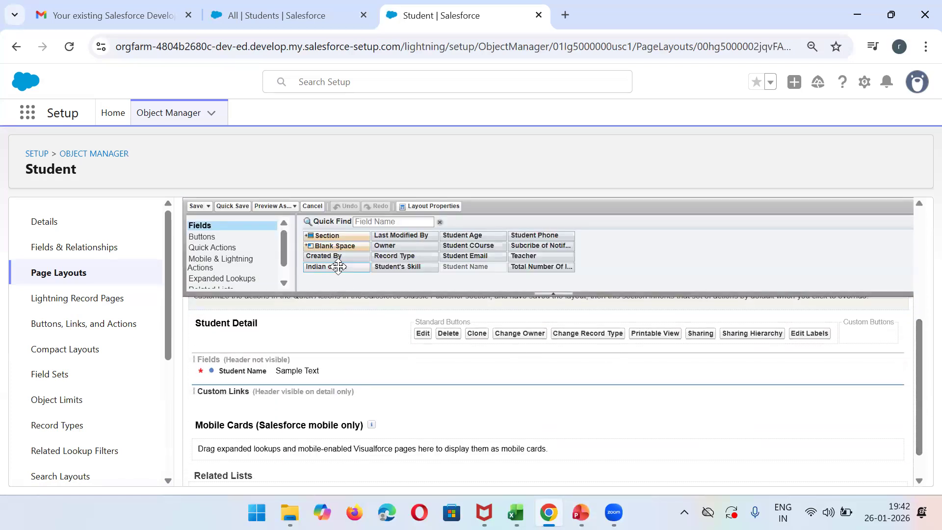
left_click_drag(412, 267, 215, 376)
left_click_drag(394, 256, 530, 366)
left_click_drag(478, 253, 522, 380)
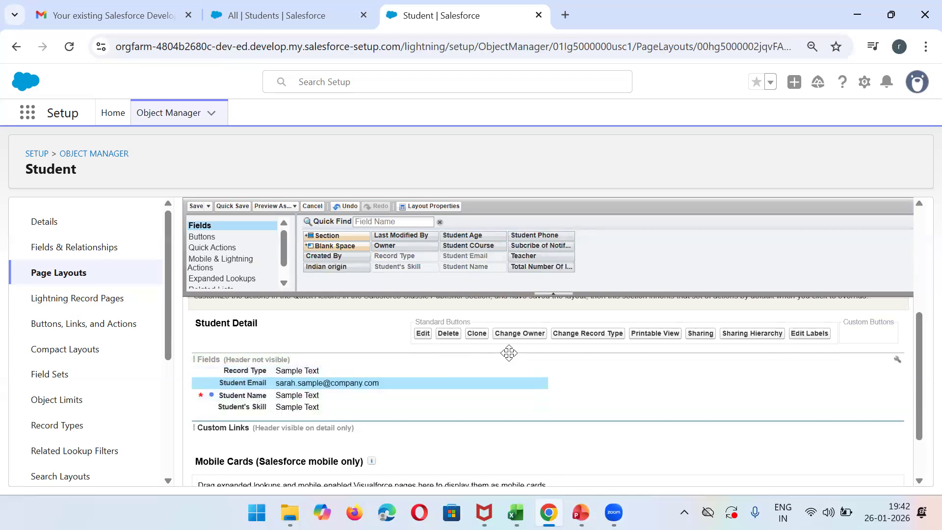
- Keep the Fields section at two columns with left-right tab order and move Student's Skill and Student Name into its second column
left_click(897, 361)
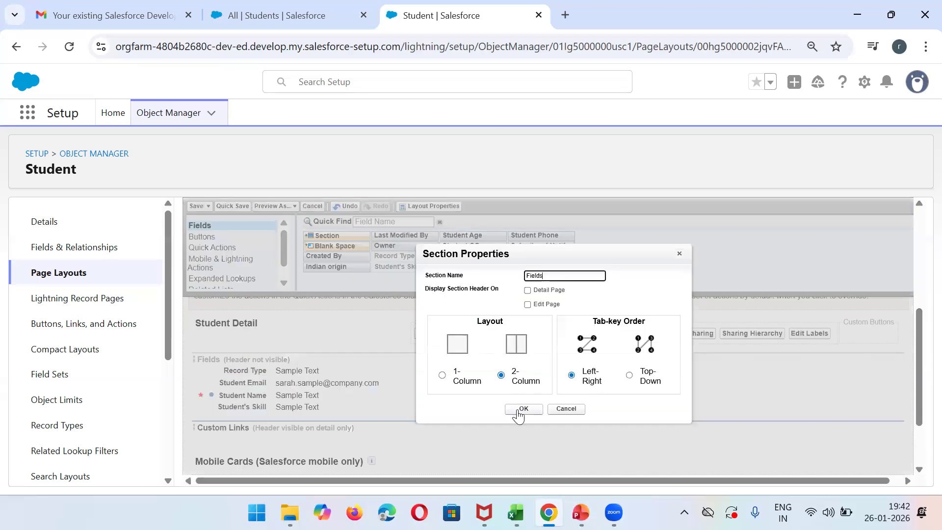
left_click(522, 409)
left_click_drag(515, 396, 538, 402)
left_click_drag(246, 408, 427, 384)
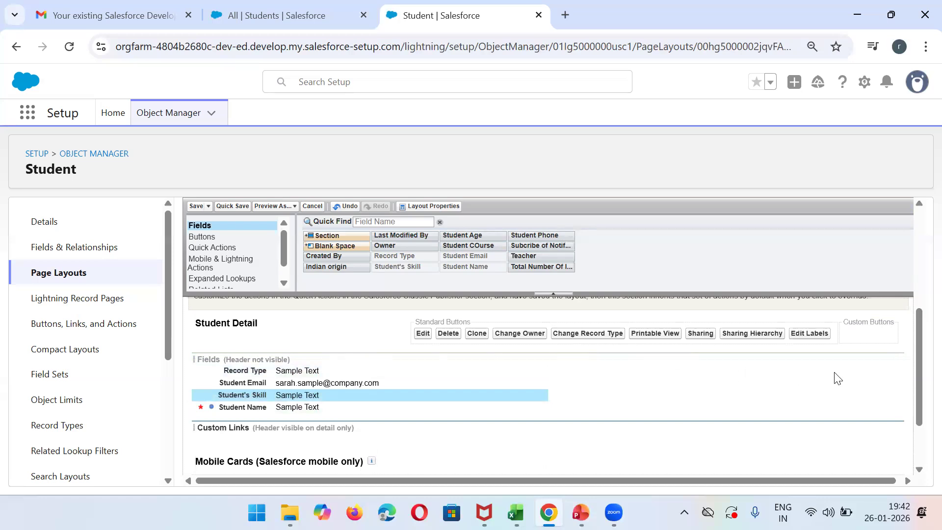
left_click(896, 362)
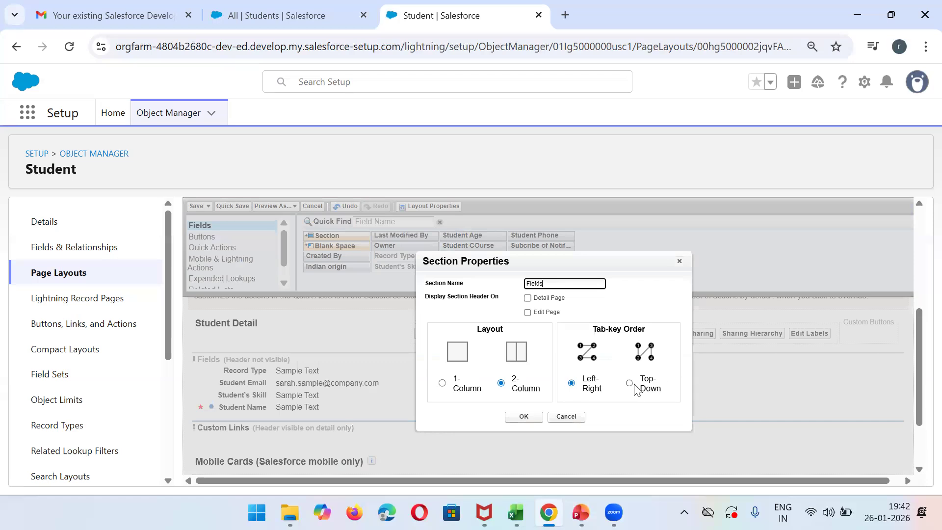
left_click(523, 416)
left_click_drag(309, 395, 664, 370)
left_click_drag(292, 395, 595, 383)
- Add Teacher, Student Phone, Student COurse and Student Age to the Fields section and save the Correspondence/External layout
left_click_drag(536, 253, 275, 395)
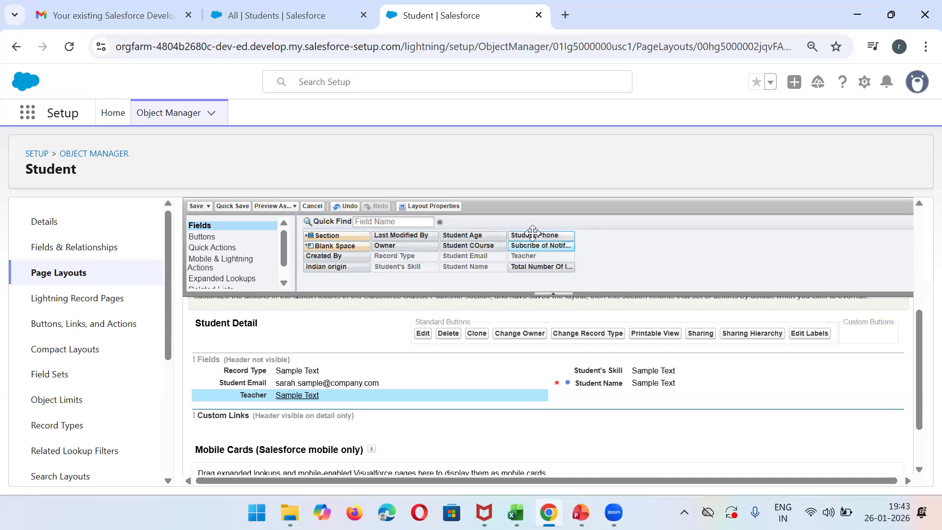
left_click_drag(534, 235, 577, 392)
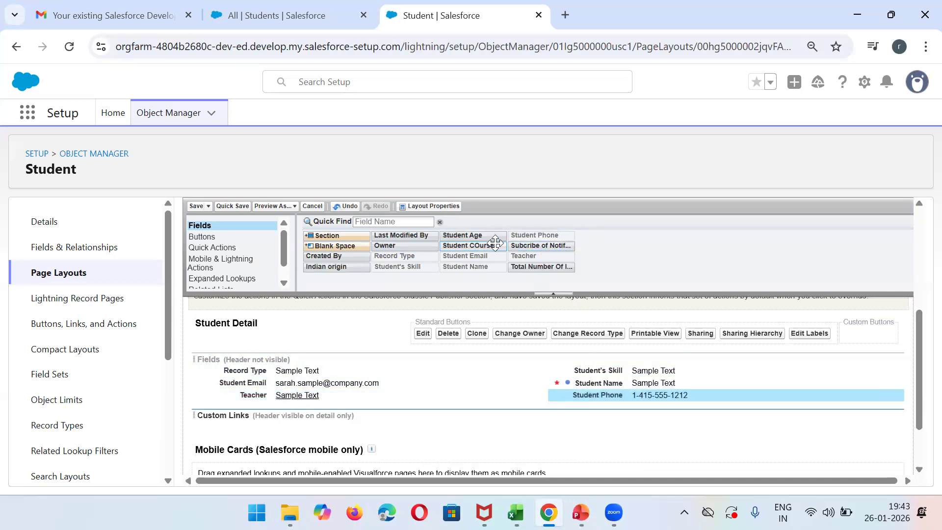
left_click_drag(468, 245, 237, 398)
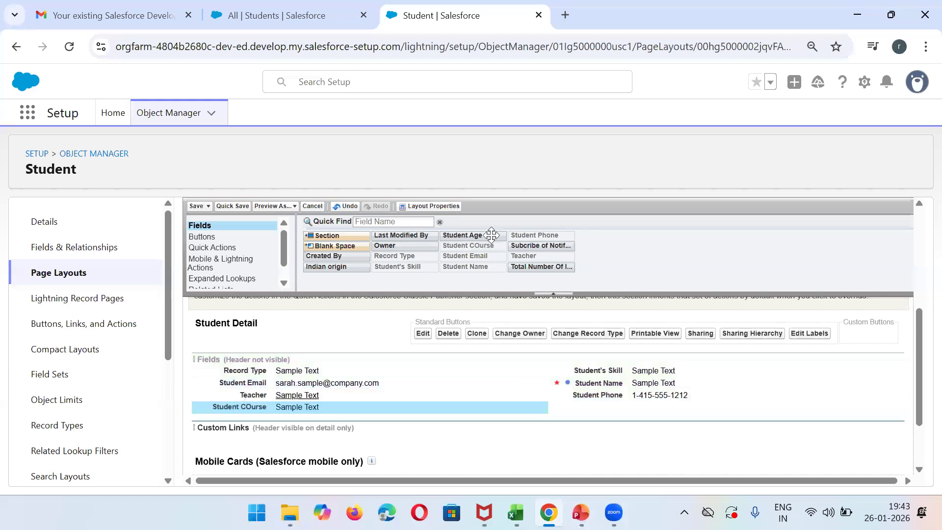
left_click_drag(473, 236, 580, 403)
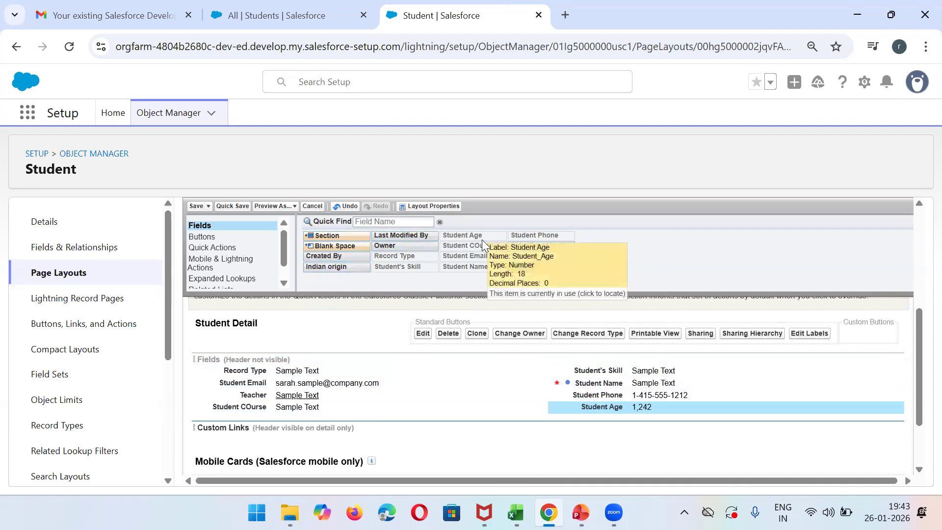
left_click(192, 209)
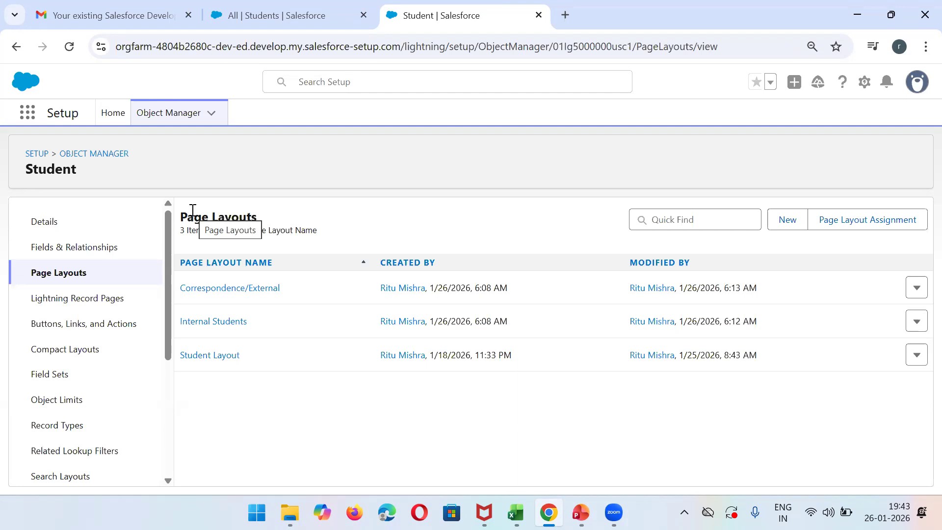
- Reload the Students list and open the new student form several times to check for a record type choice, closing it each time
left_click(337, 7)
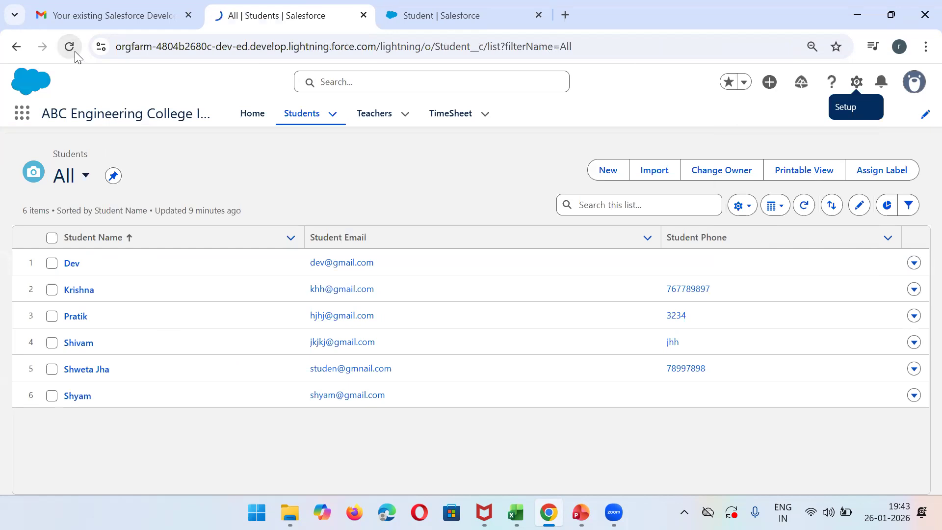
left_click(74, 51)
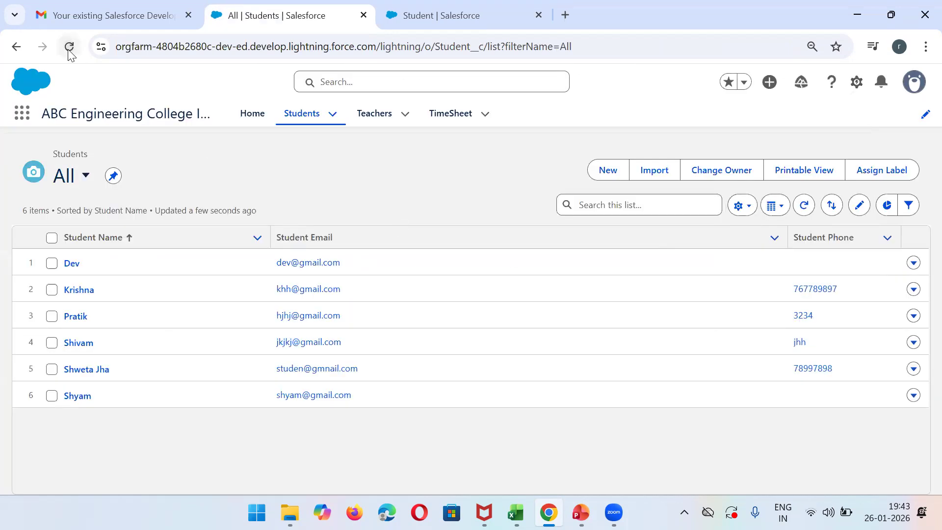
left_click(69, 48)
left_click(69, 51)
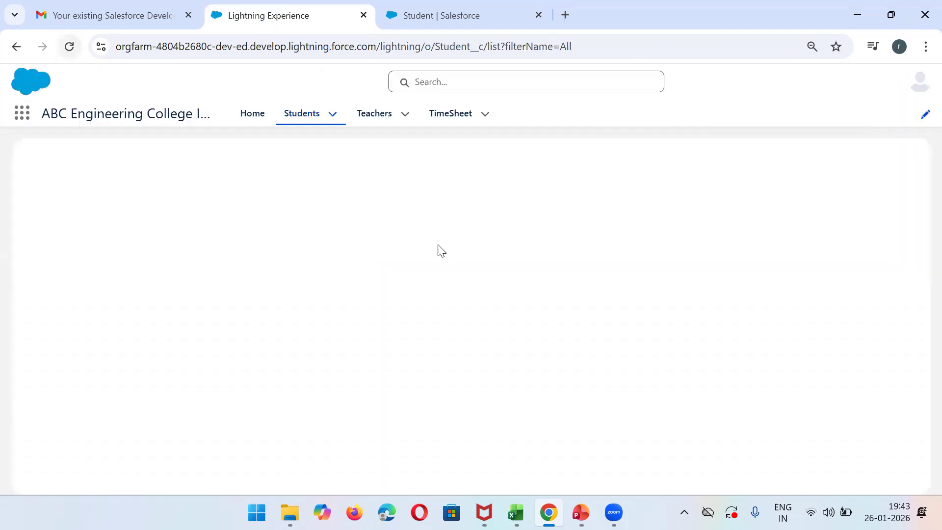
left_click(608, 170)
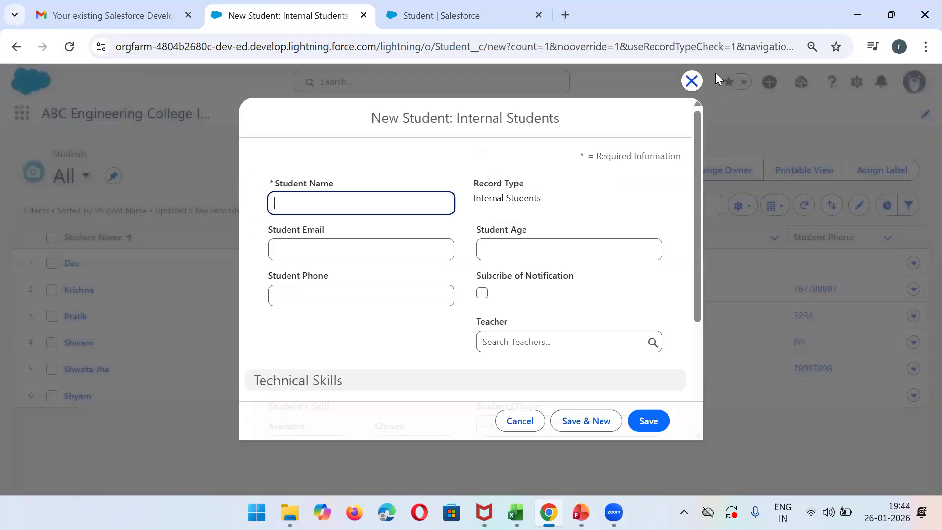
left_click(692, 81)
left_click(608, 169)
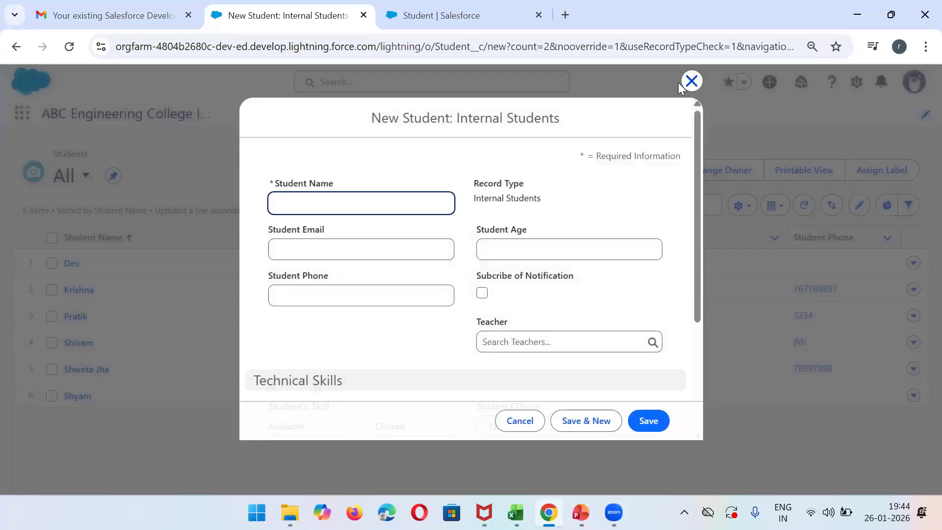
left_click(687, 84)
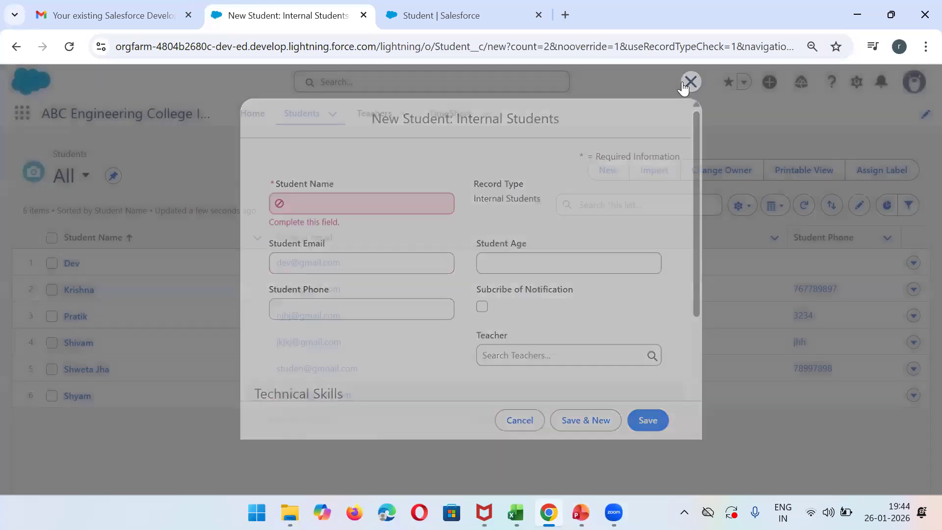
left_click(602, 171)
left_click(515, 422)
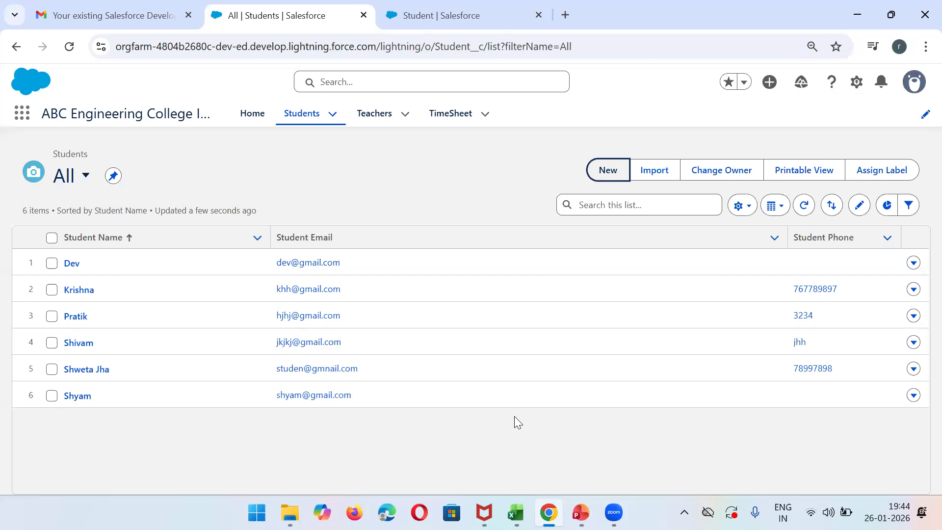
- Review the Student page layouts list, reload the Students list, and examine the new student form down to Technical Skills before closing it
left_click(456, 5)
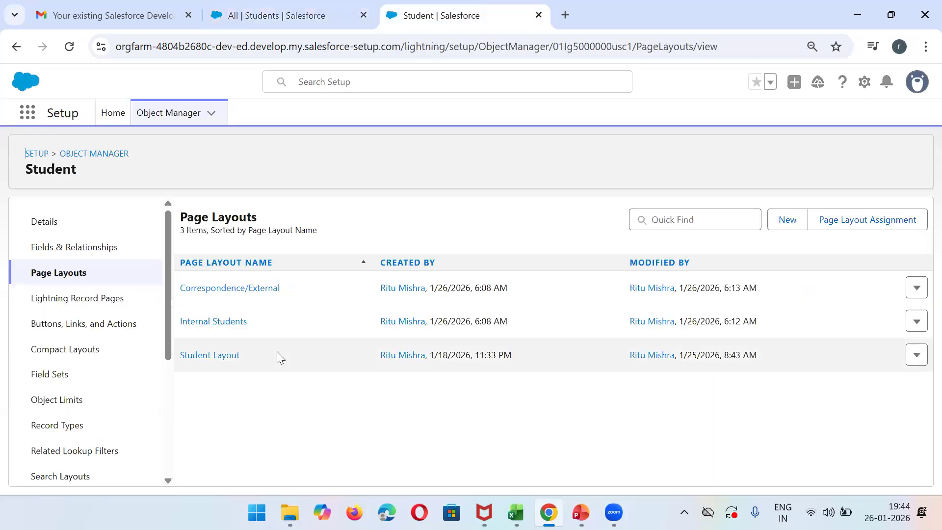
mouse_move(170, 338)
left_mouse_down()
mouse_move(165, 451)
mouse_move(169, 333)
left_mouse_up()
left_click(296, 5)
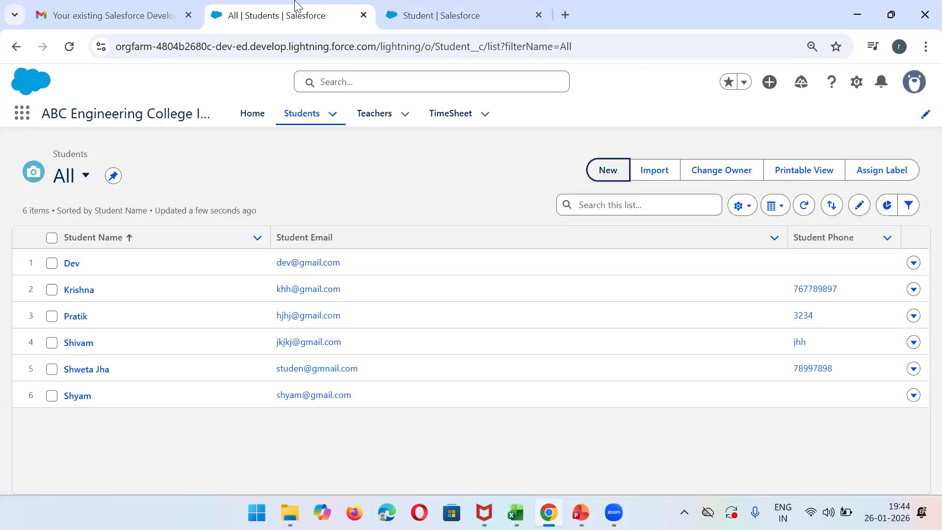
left_click(70, 47)
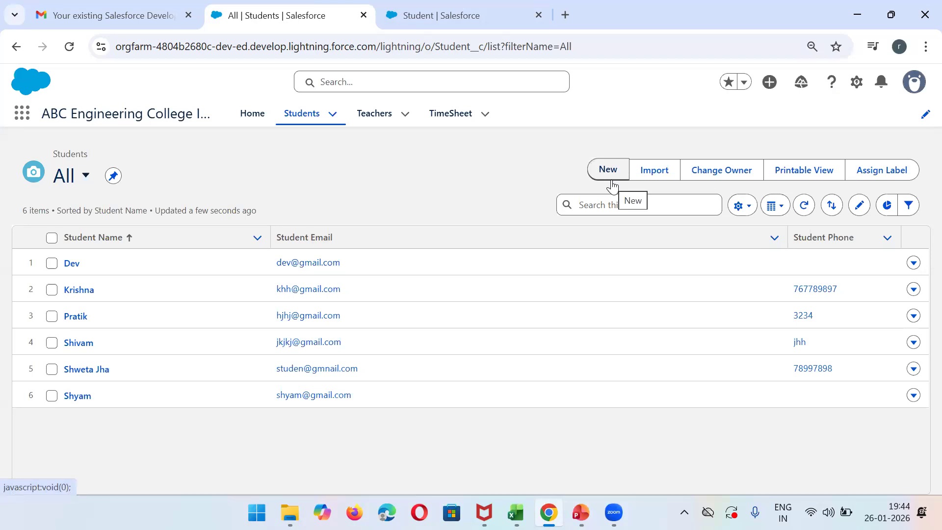
left_click(611, 179)
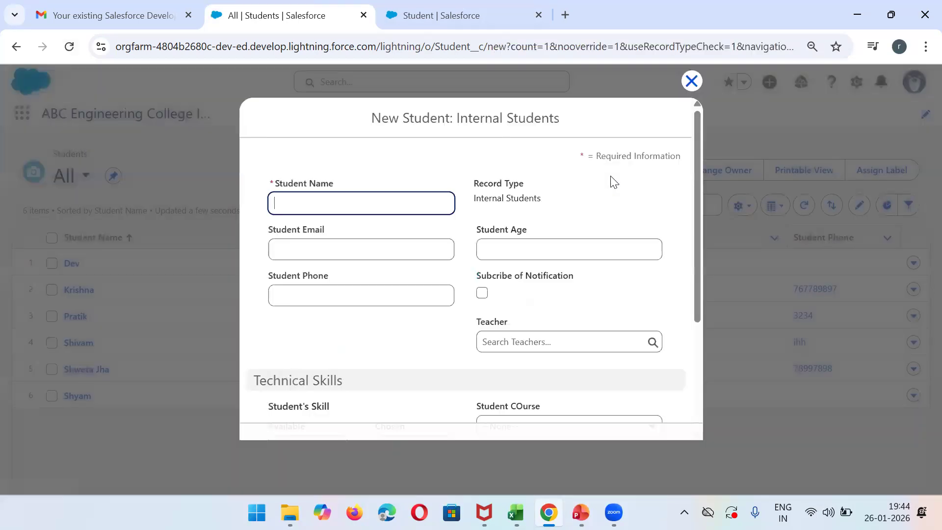
scroll(695, 378, "down", 3)
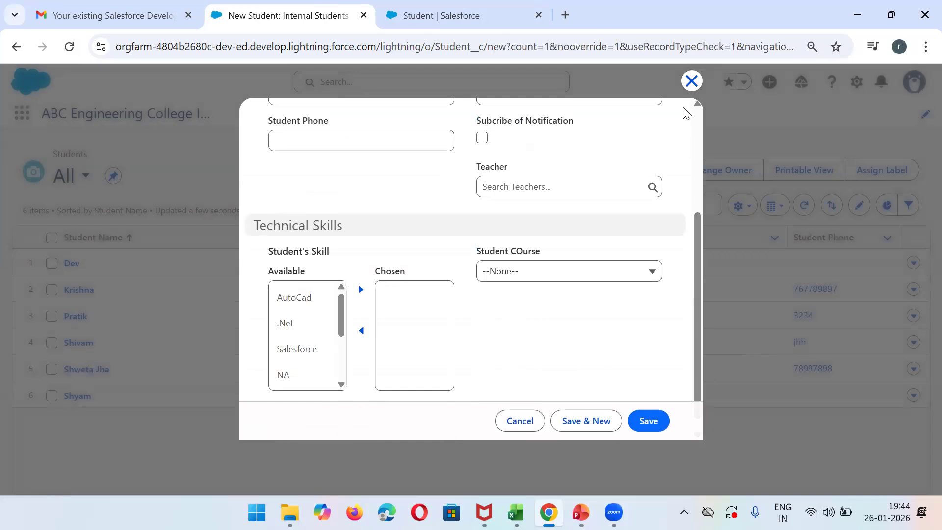
left_click(692, 81)
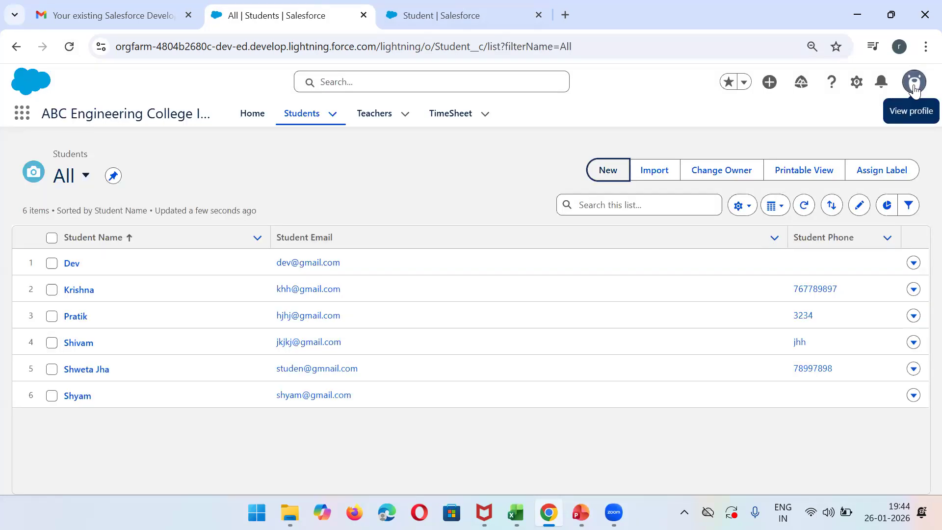
- Log out of Salesforce and log back in with the username from the Gmail message and the account password
left_click(917, 88)
left_click(837, 151)
left_click(155, 6)
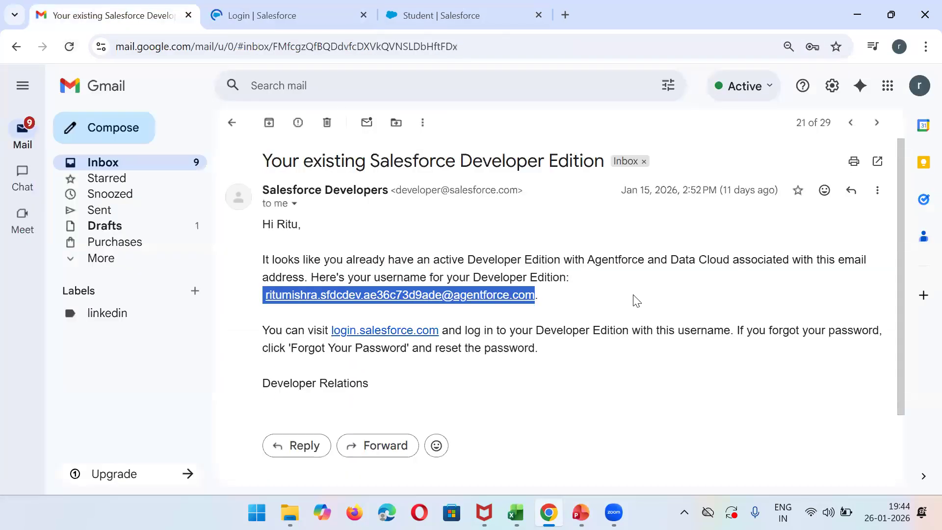
left_click(286, 7)
key("ctrl+v")
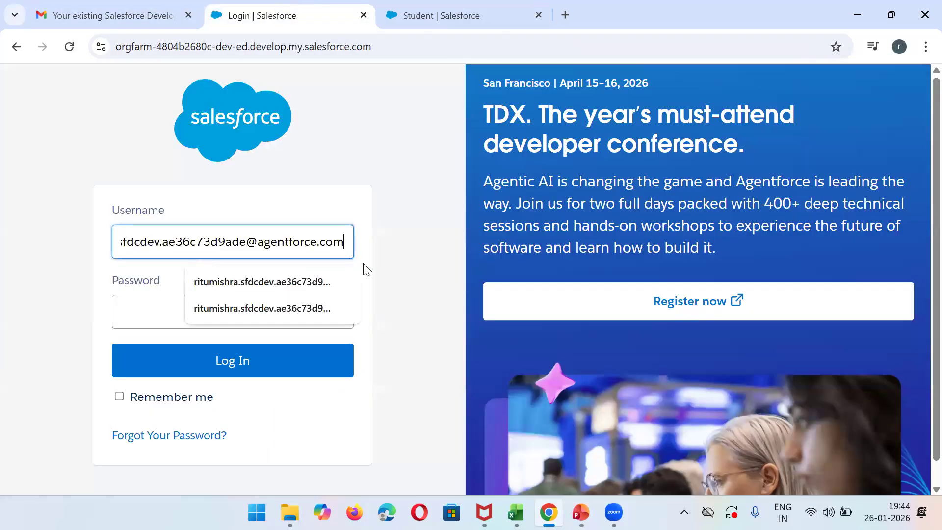
left_click(170, 305)
type("•••")
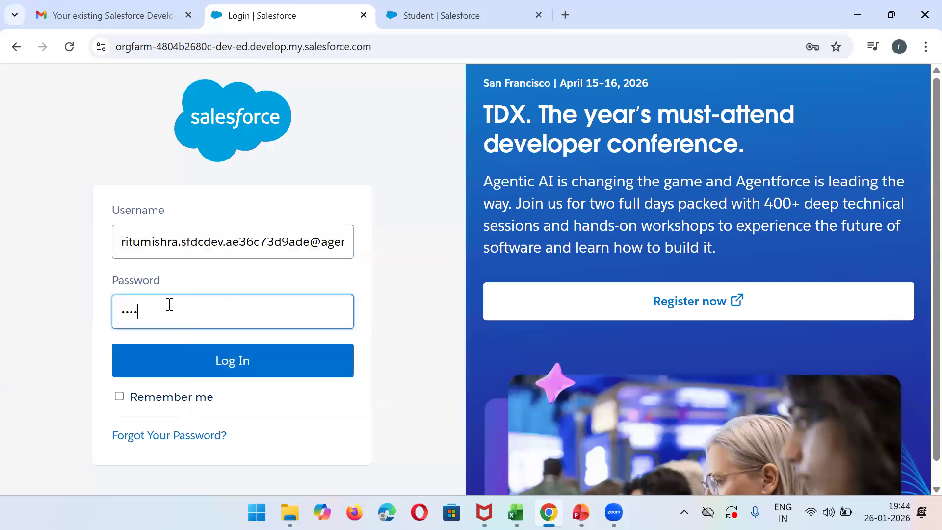
type("••••••")
key("Return")
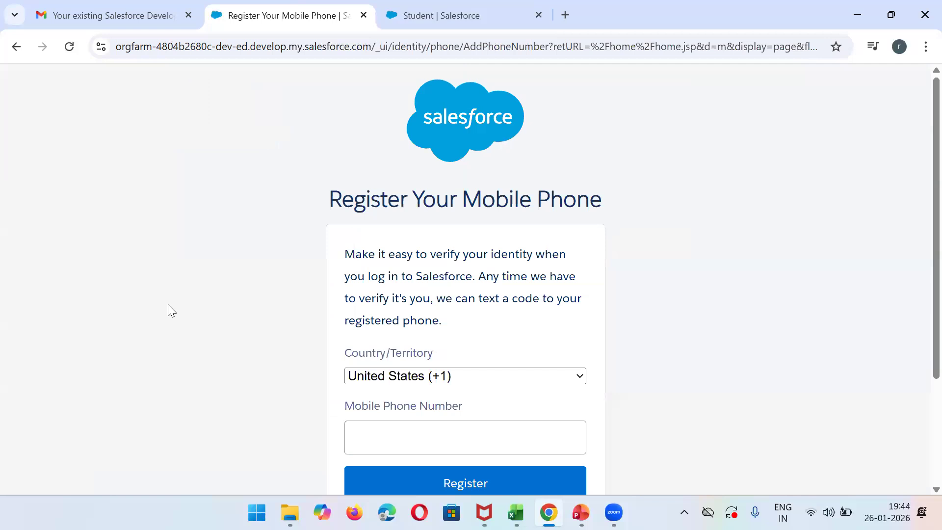
- Postpone the mobile phone registration and open a new student record form from the Students list
scroll(919, 331, "down", 3)
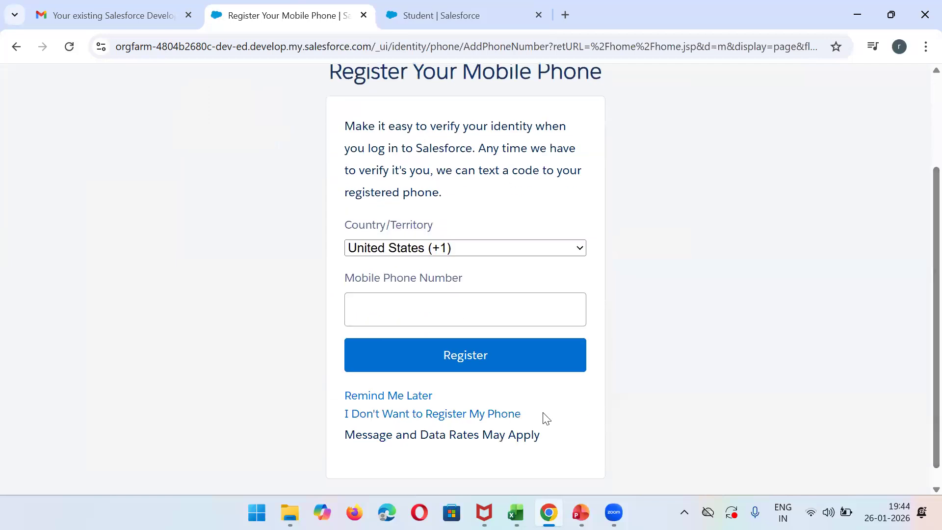
left_click(411, 396)
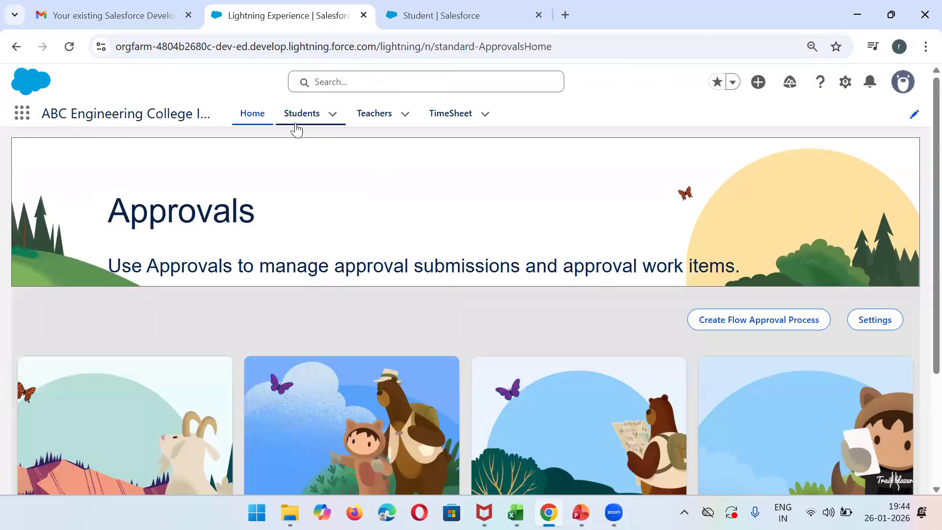
left_click(296, 129)
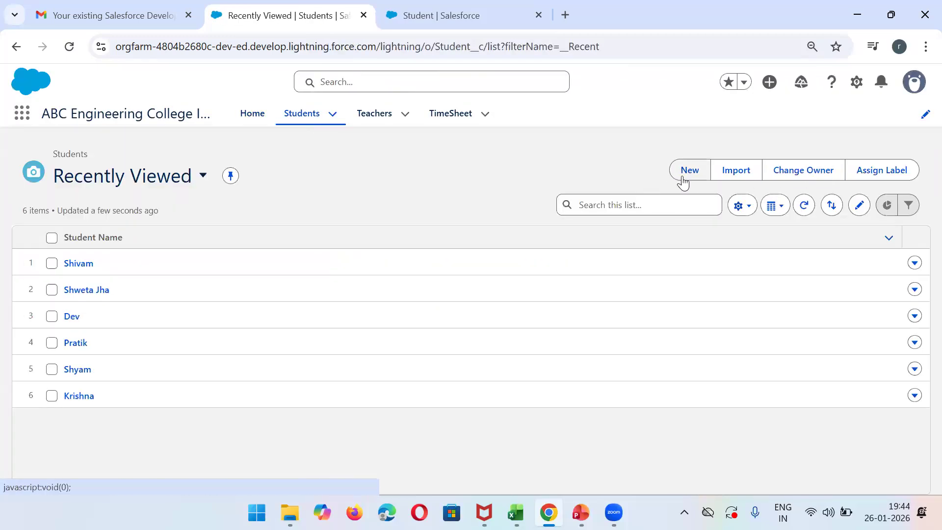
left_click(687, 172)
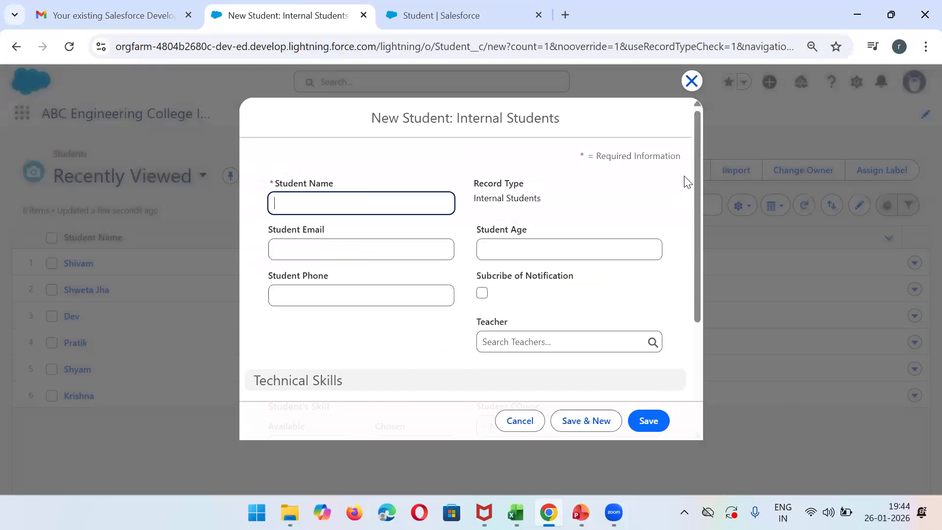
- Examine the new student form down to Technical Skills, close it, and review the Student object's record types list
scroll(701, 336, "down", 3)
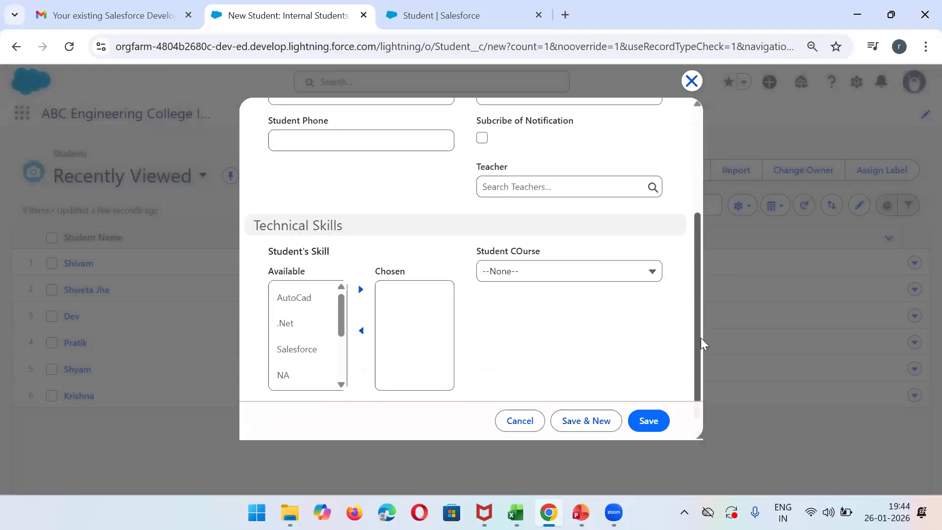
left_click_drag(700, 337, 691, 207)
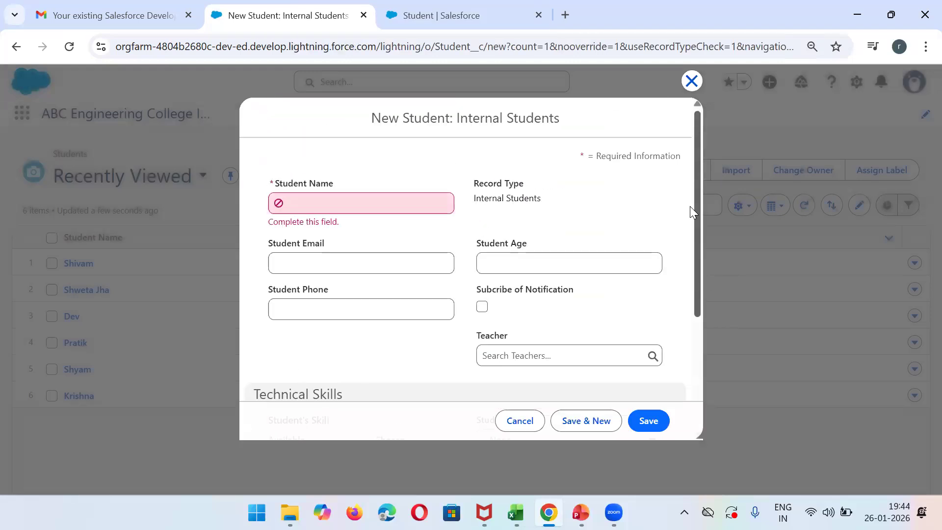
left_click(514, 422)
left_click(461, 6)
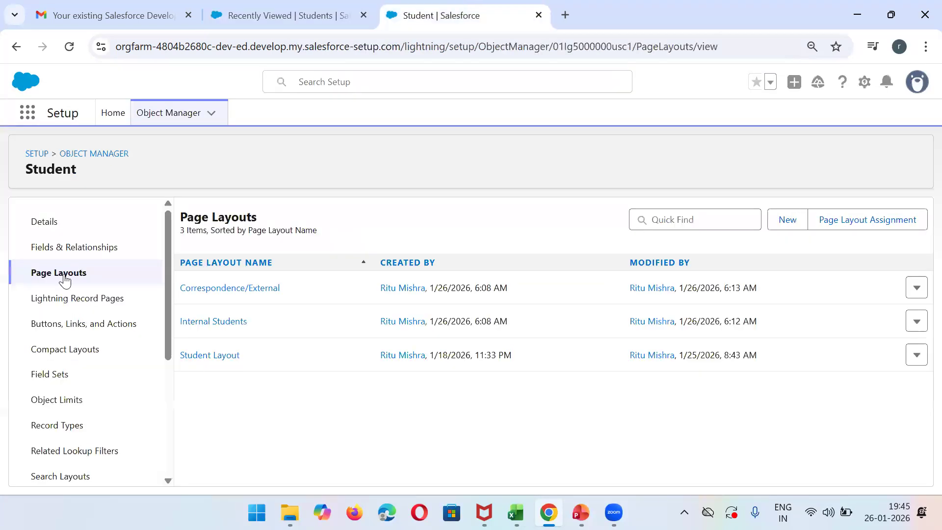
left_click(52, 435)
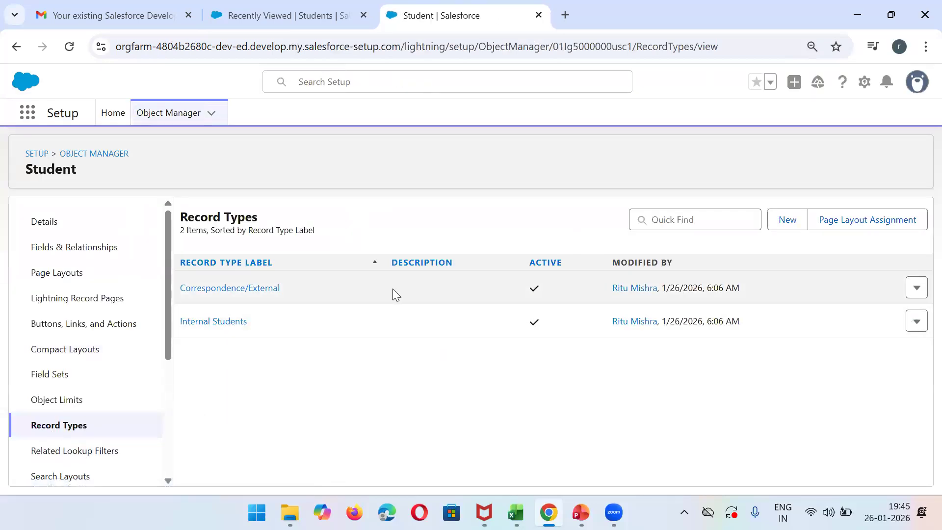
- Open a student record from the All list view of Students and examine its basic and technical details
left_click(288, 16)
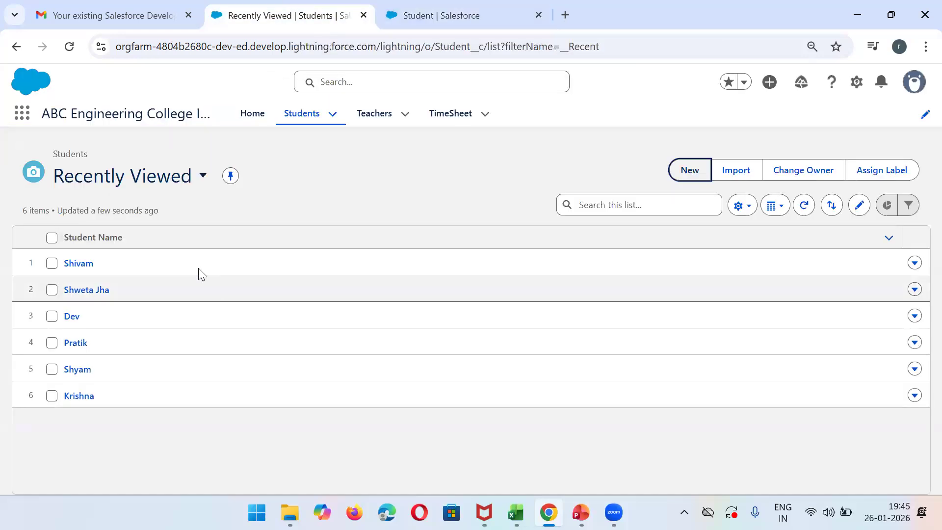
left_click(210, 185)
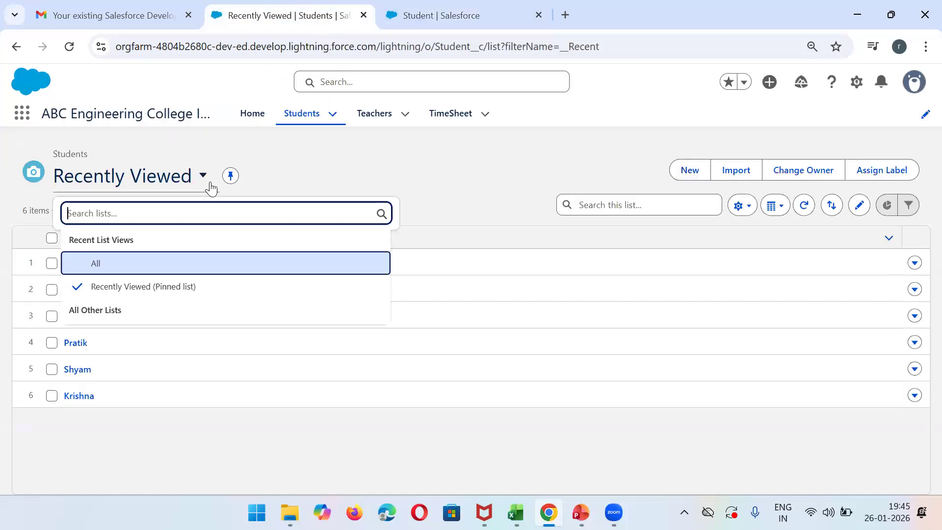
left_click(131, 270)
left_click(70, 264)
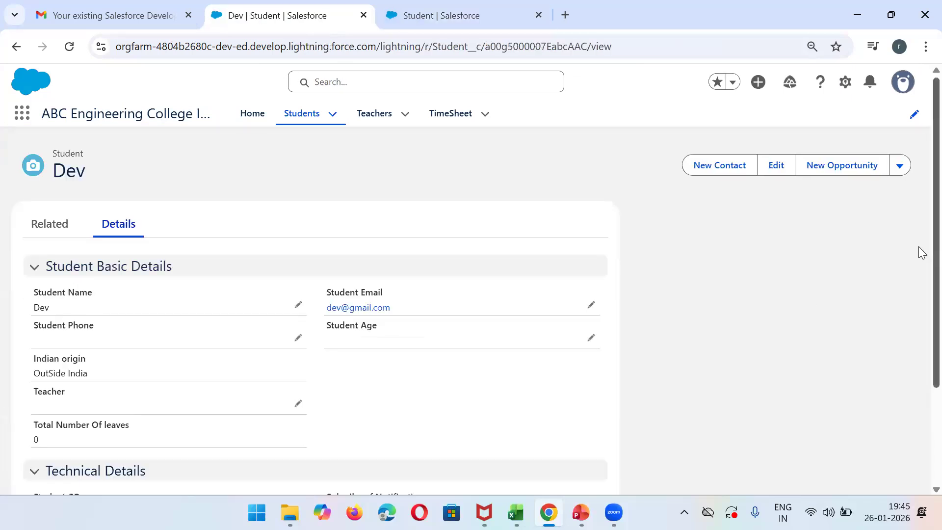
scroll(922, 294, "down", 1)
scroll(921, 334, "down", 2)
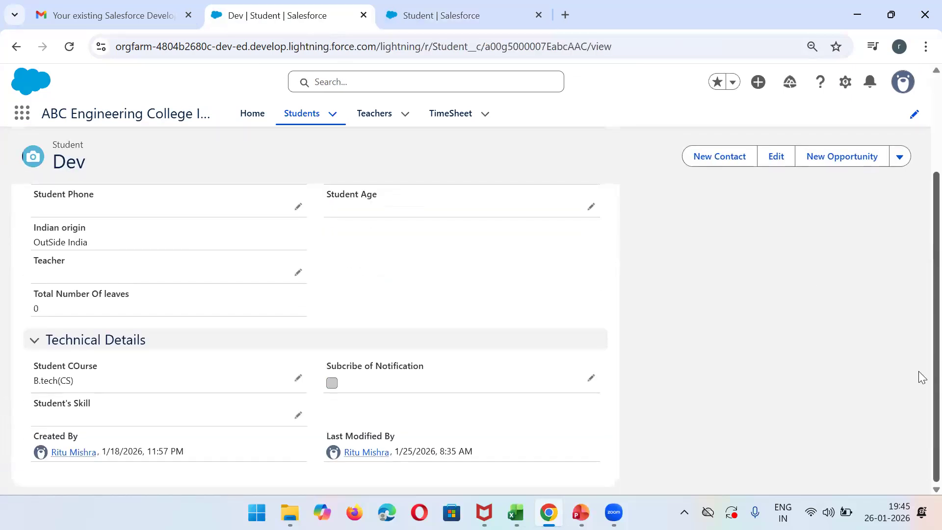
scroll(922, 377, "up", 3)
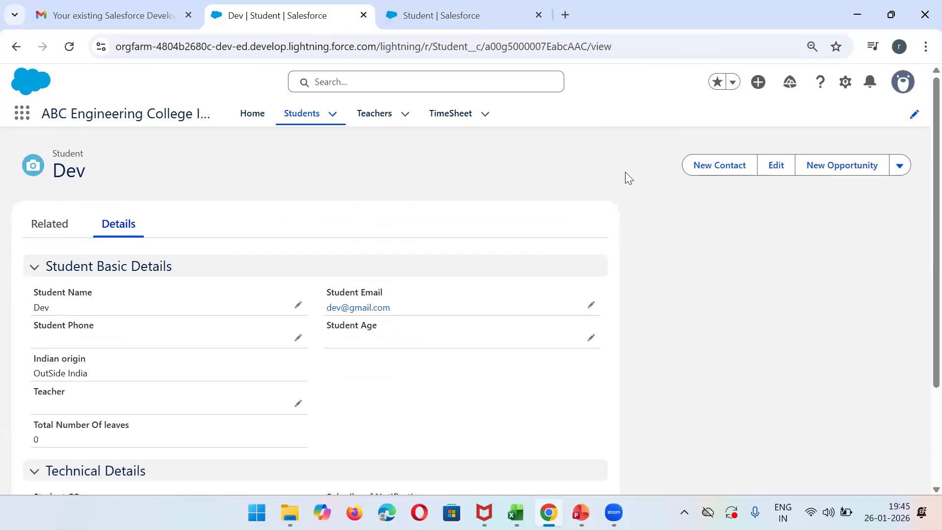
- Open a new student form from the Students list, inspect its Record Type field and remaining sections, and cancel the form
left_click(301, 120)
left_click(706, 173)
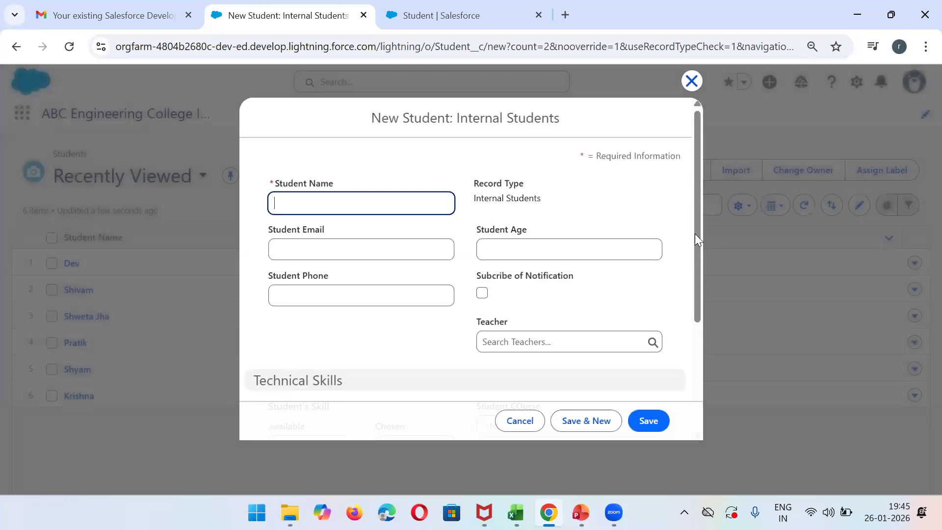
left_click(699, 230)
scroll(691, 267, "down", 2)
scroll(690, 252, "up", 2)
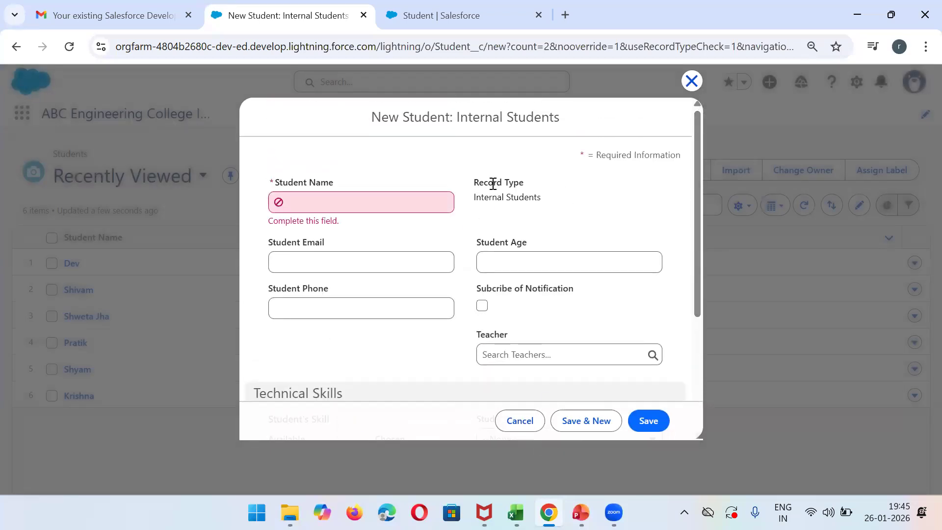
triple_click(496, 198)
left_click(515, 422)
- Check the edit page of the Internal Students record type, and review the Student page layout assignments by profile
left_click(510, 12)
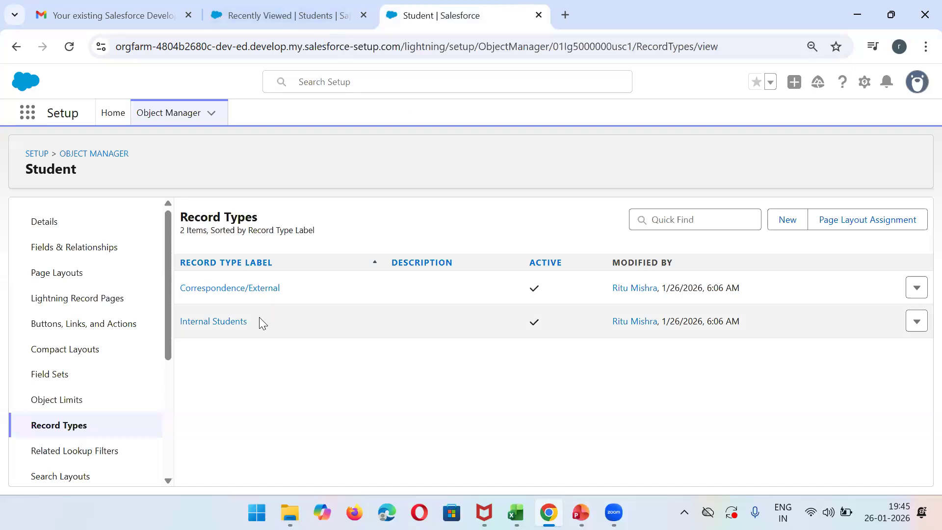
left_click(212, 323)
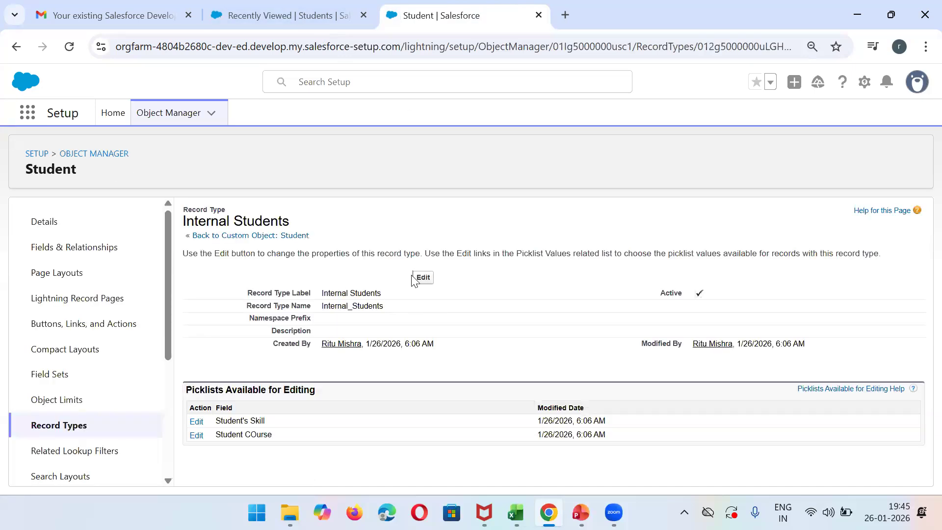
left_click(423, 278)
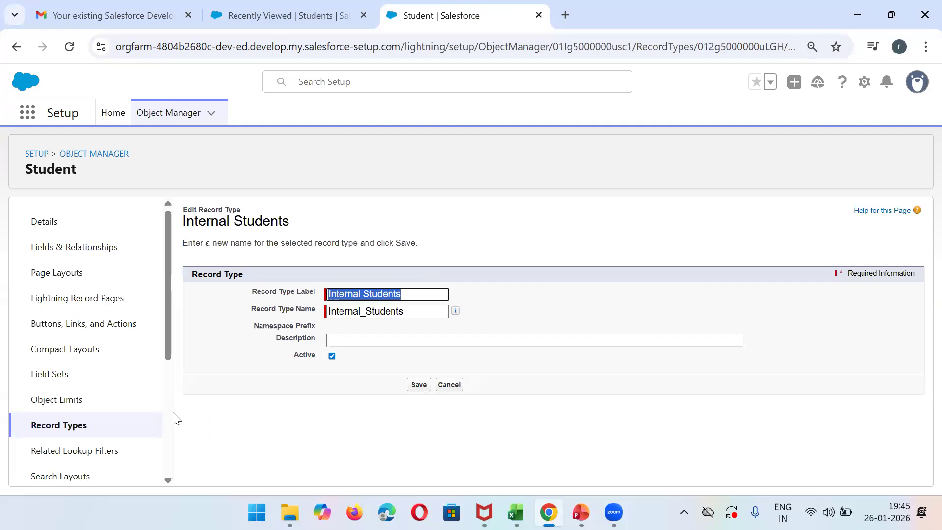
left_click(62, 436)
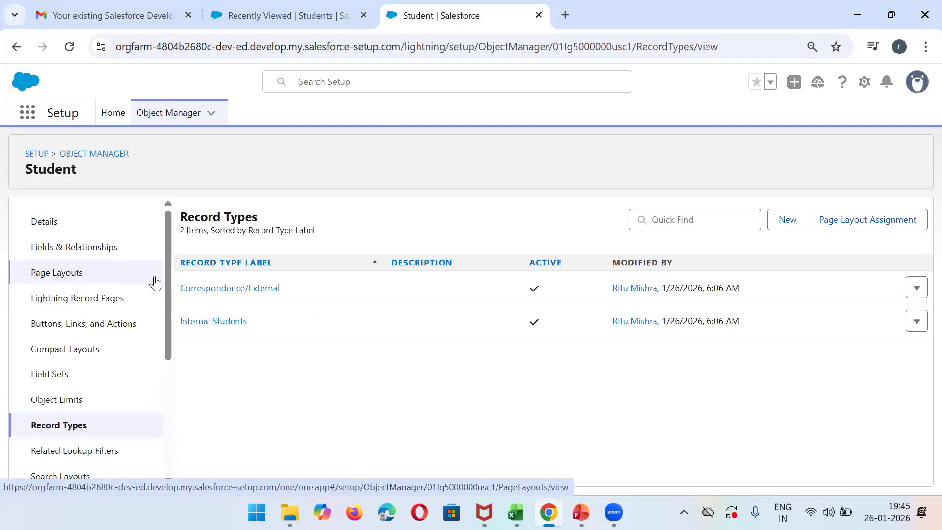
left_click(859, 223)
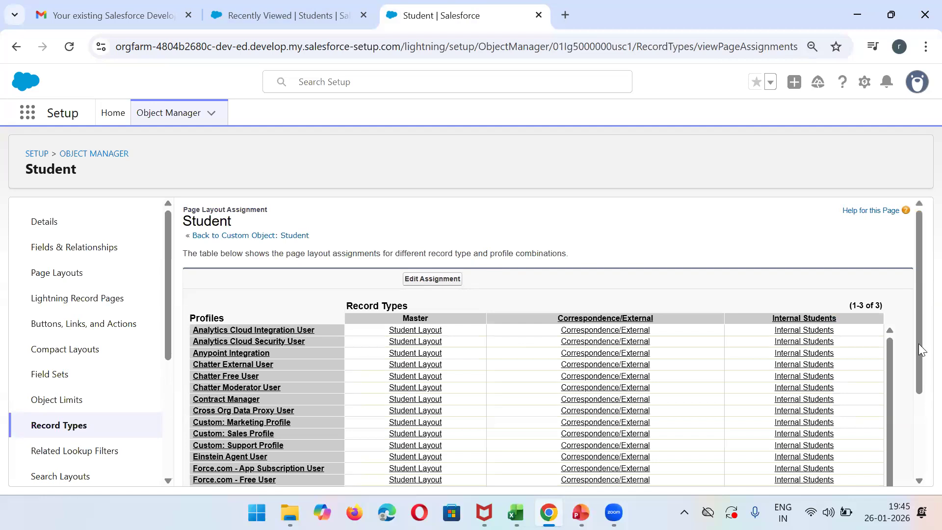
left_click_drag(921, 423, 921, 244)
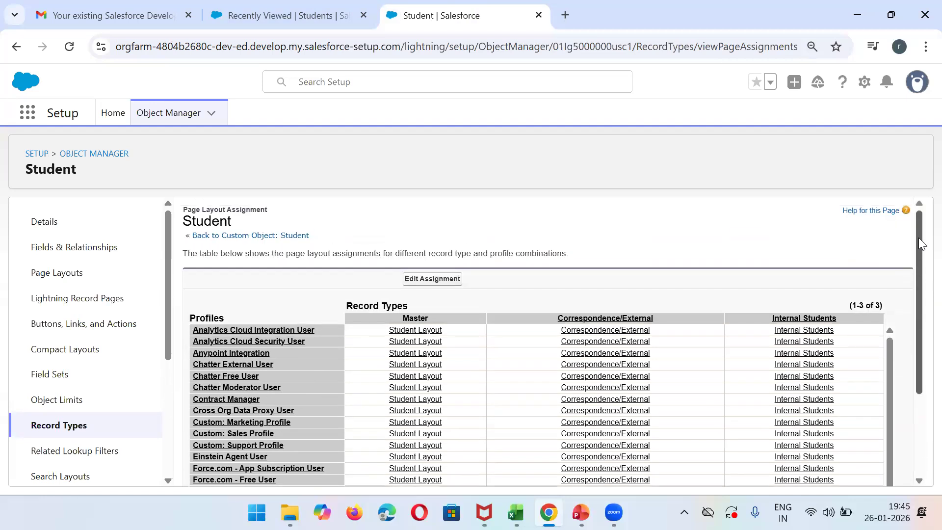
- Reload the Students list and check the new student form for a record type choice, closing it without saving
left_click(290, 6)
left_click(72, 43)
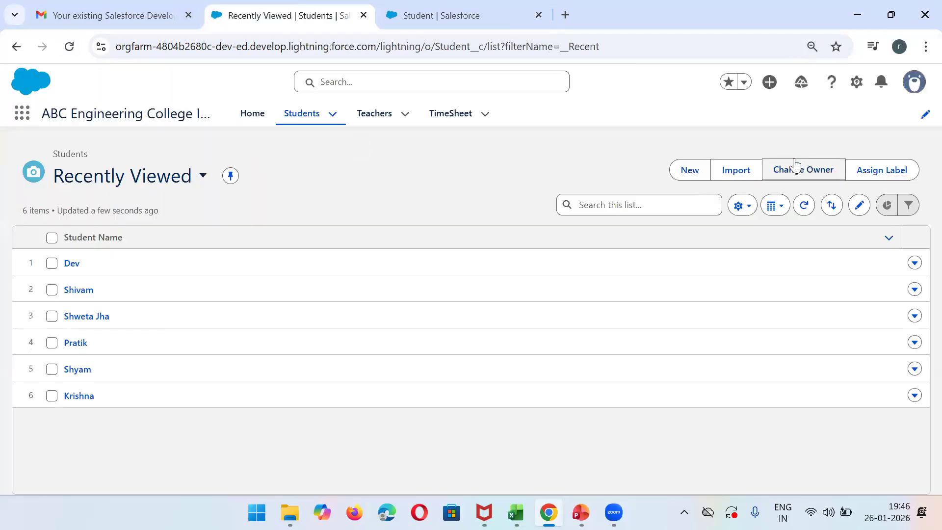
left_click(702, 167)
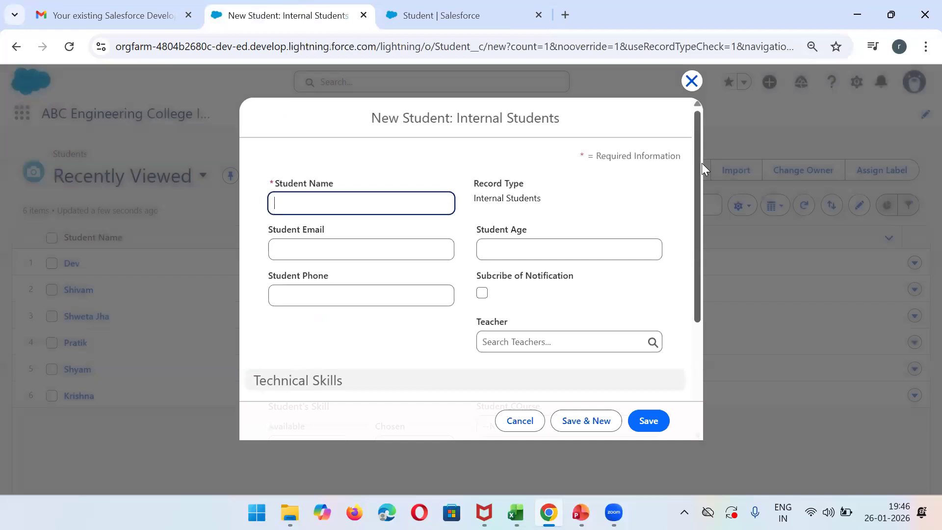
left_click(535, 421)
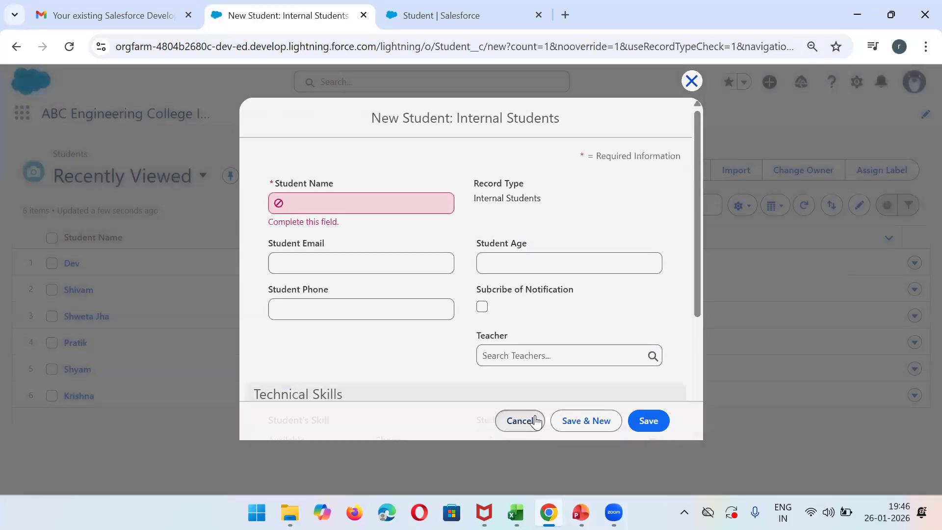
- Open Setup for the current app in a new browser tab
left_click(857, 82)
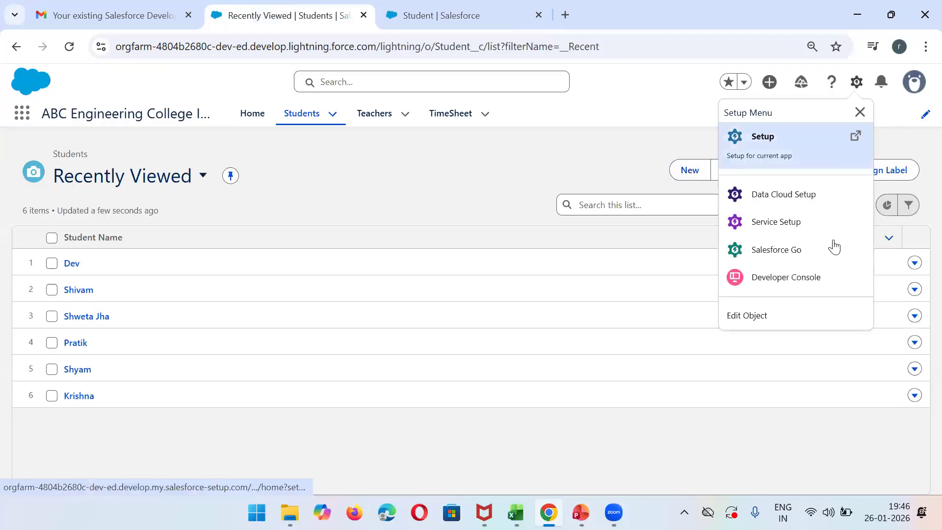
right_click(774, 147)
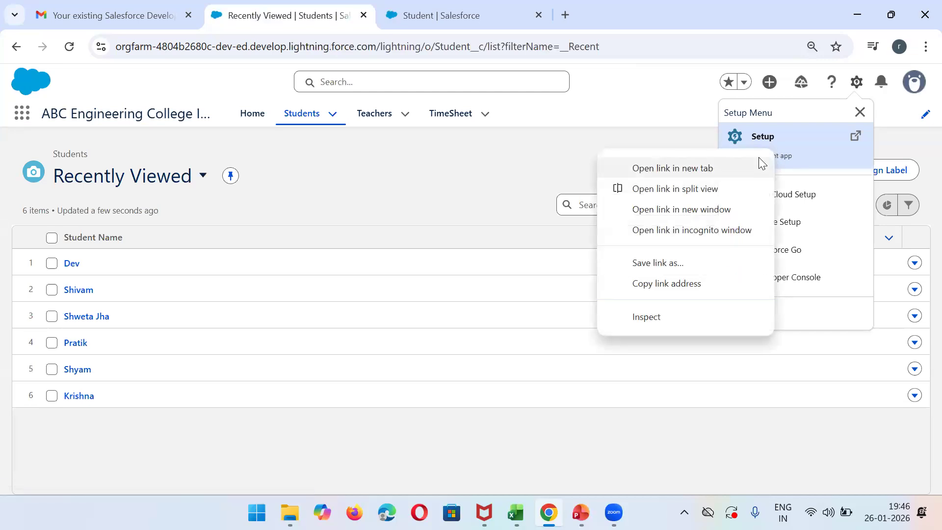
left_click(759, 158)
- Edit the Student page layout assignment, selecting the System Administrator row across all record types, and save it
left_click(527, 6)
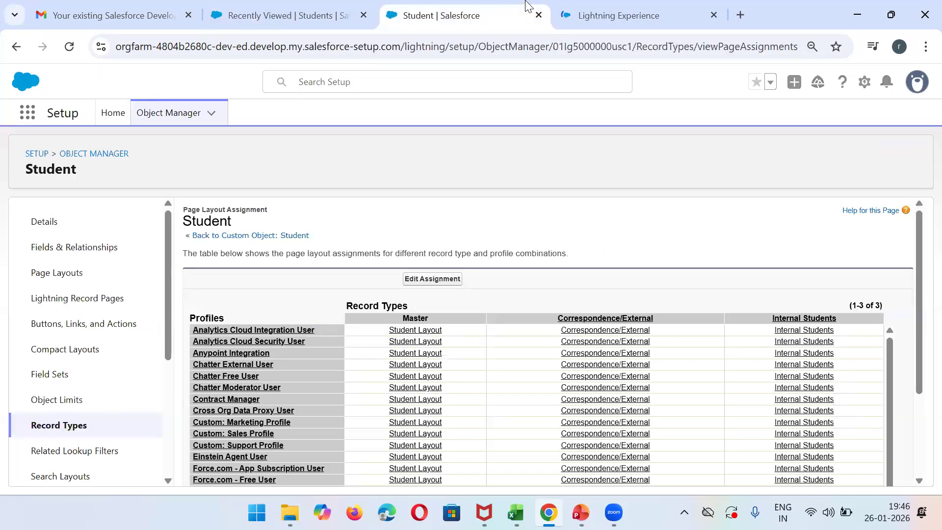
left_click(457, 280)
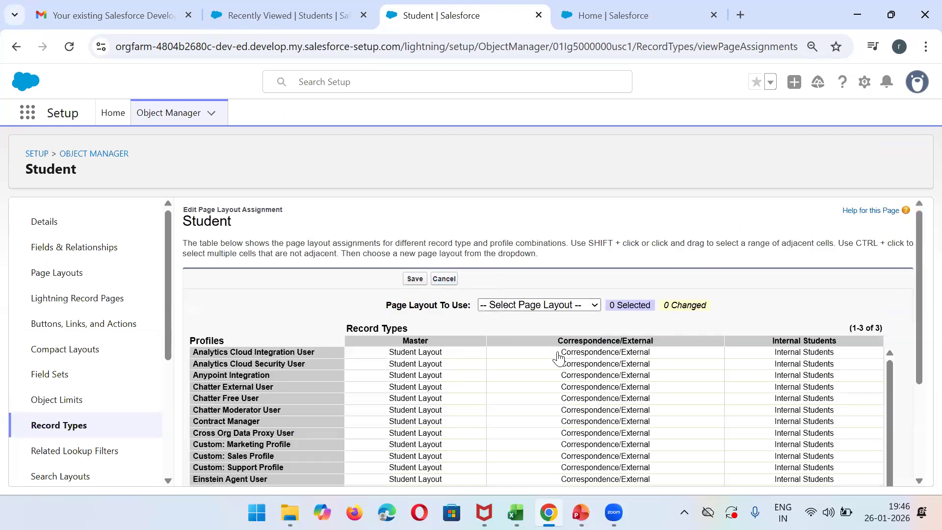
left_click_drag(918, 269, 919, 479)
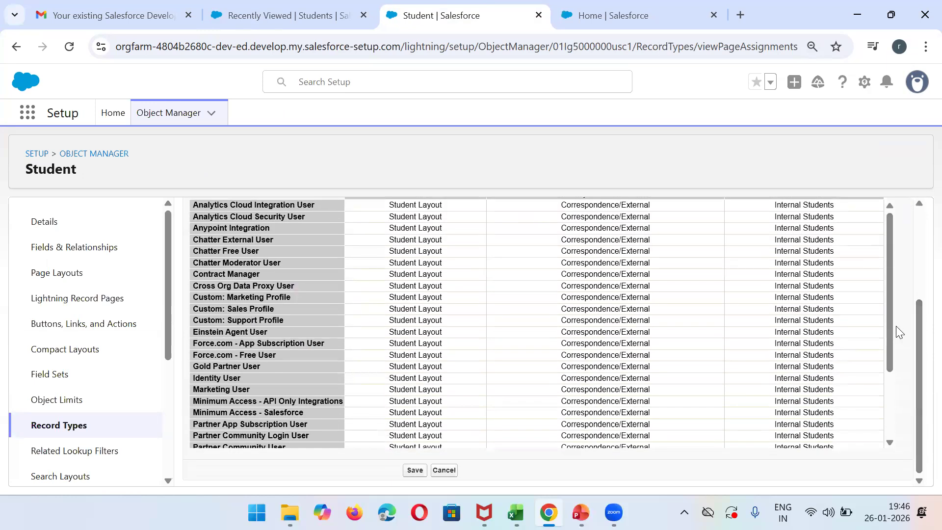
left_click_drag(894, 323, 894, 463)
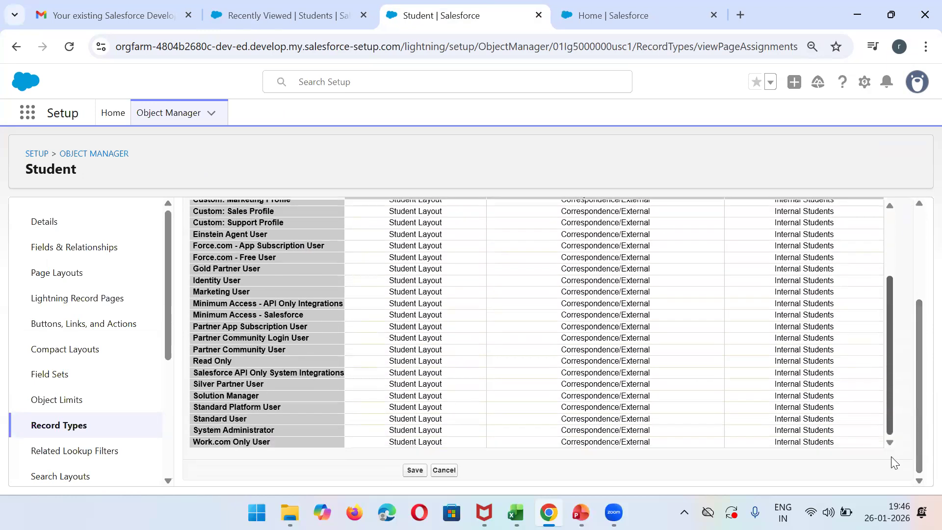
left_click(415, 431)
left_click(851, 431, "shift")
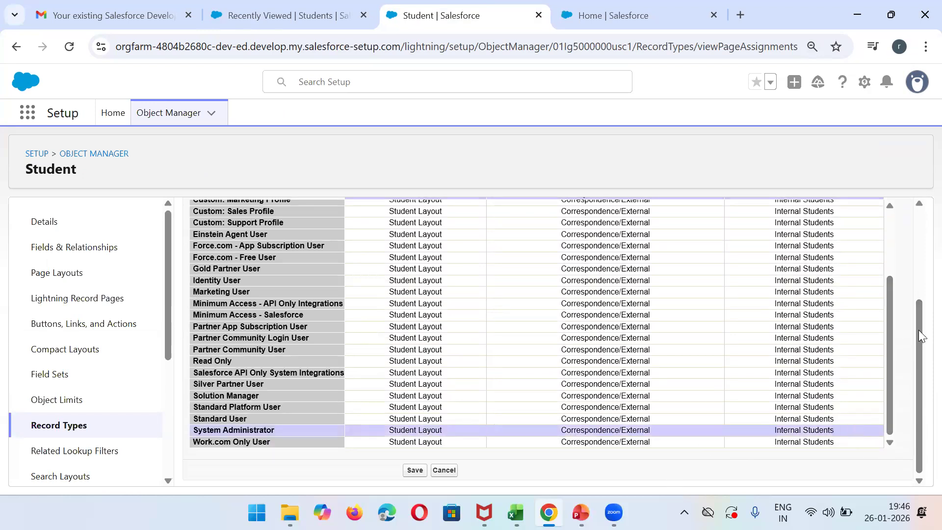
scroll(420, 283, "up", 5)
left_click(420, 282)
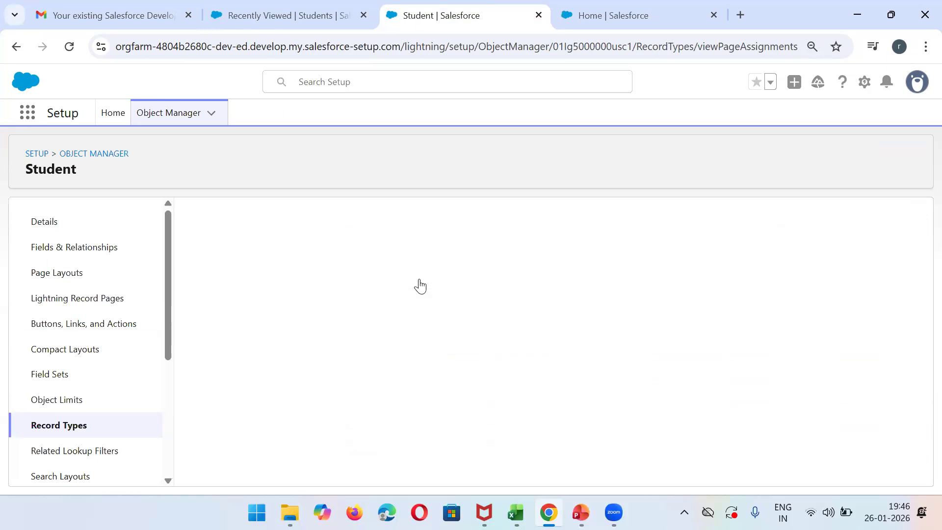
- Refresh the Students list, recheck whether a new student record offers a record type choice, and cancel the form
left_click(276, 6)
left_click(69, 47)
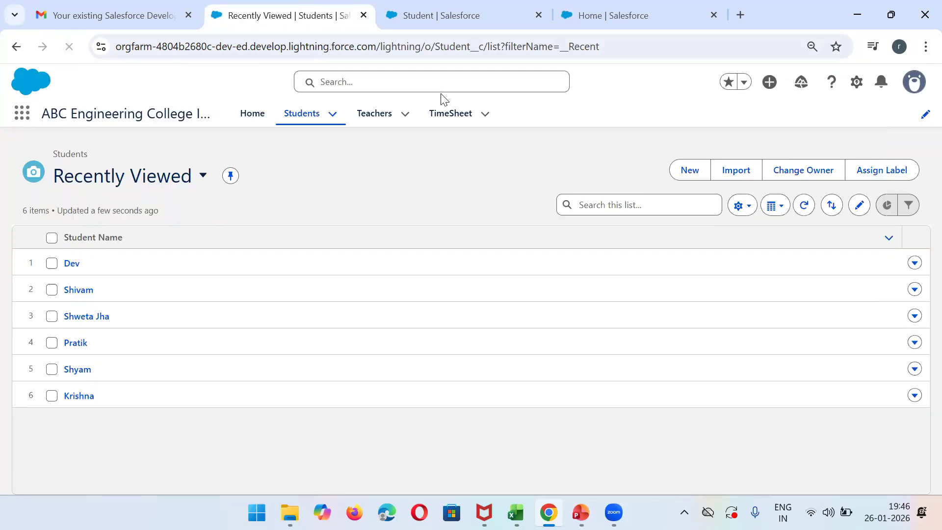
left_click(698, 172)
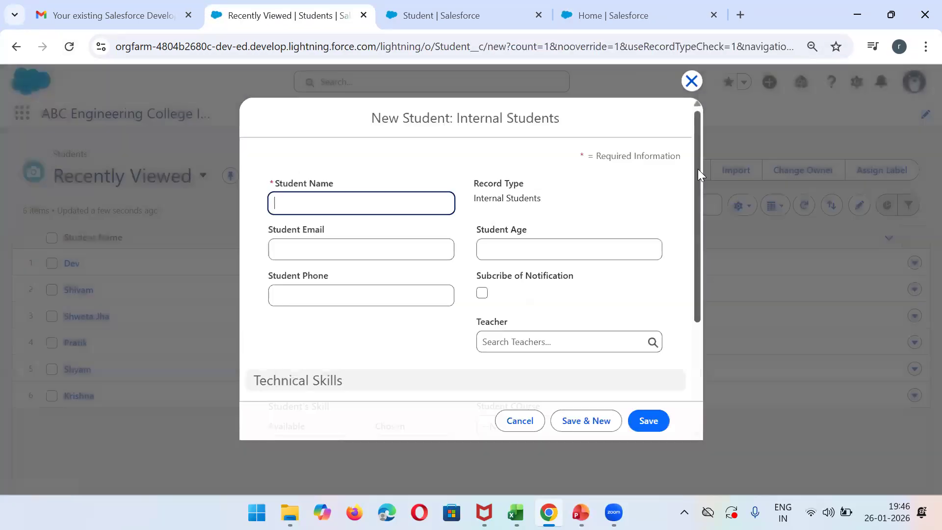
left_click(513, 425)
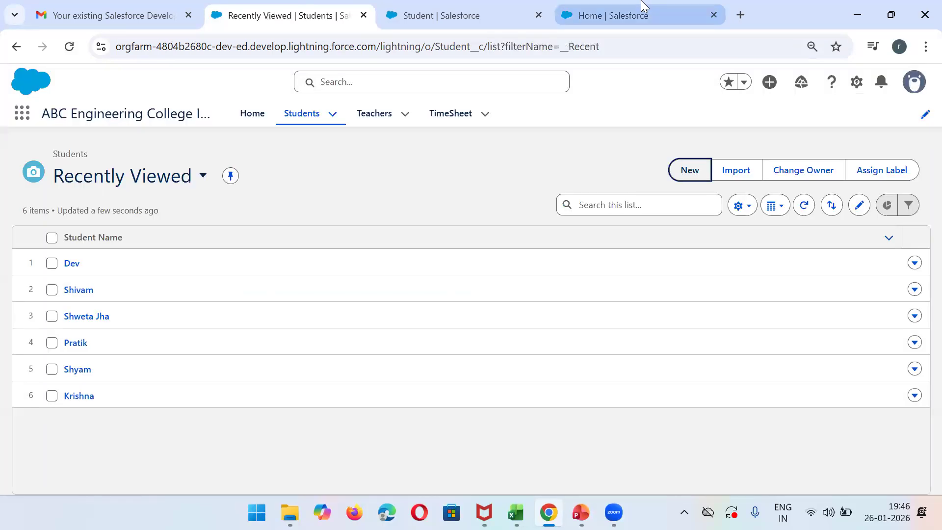
- Look at the Setup home page and return to the Student object's record types list to review it
left_click(644, 7)
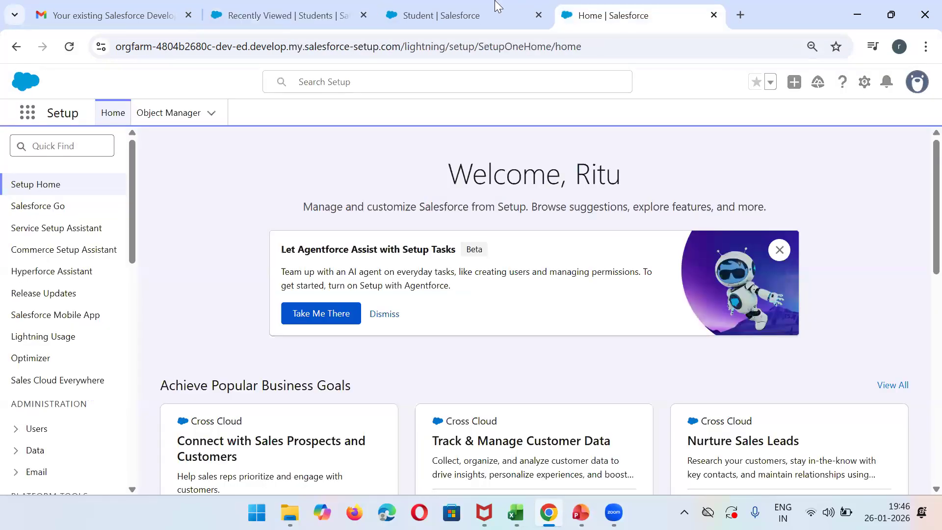
left_click(498, 7)
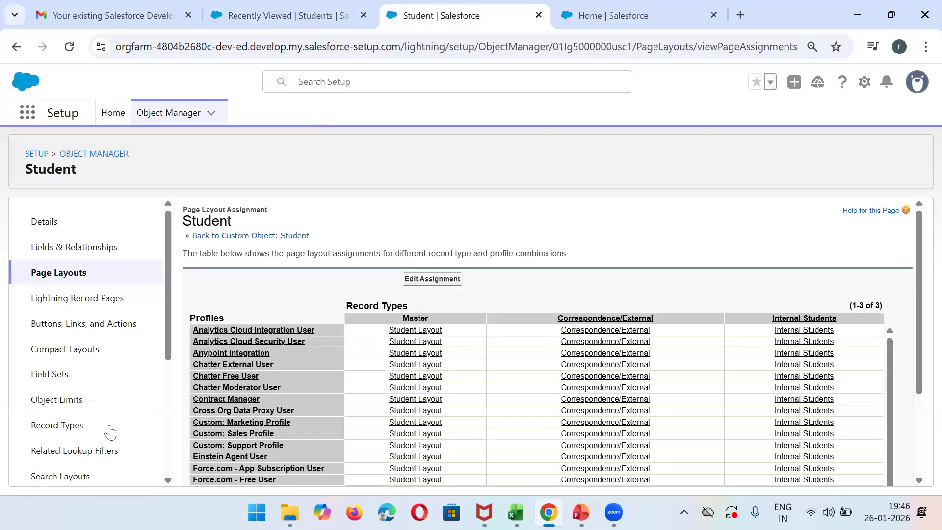
left_click(69, 429)
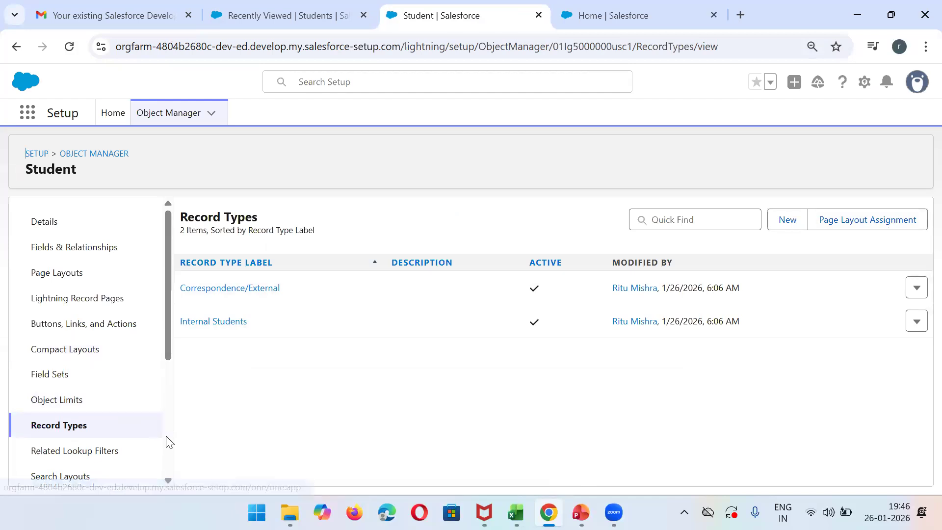
scroll(167, 438, "down", 5)
left_click_drag(167, 437, 169, 301)
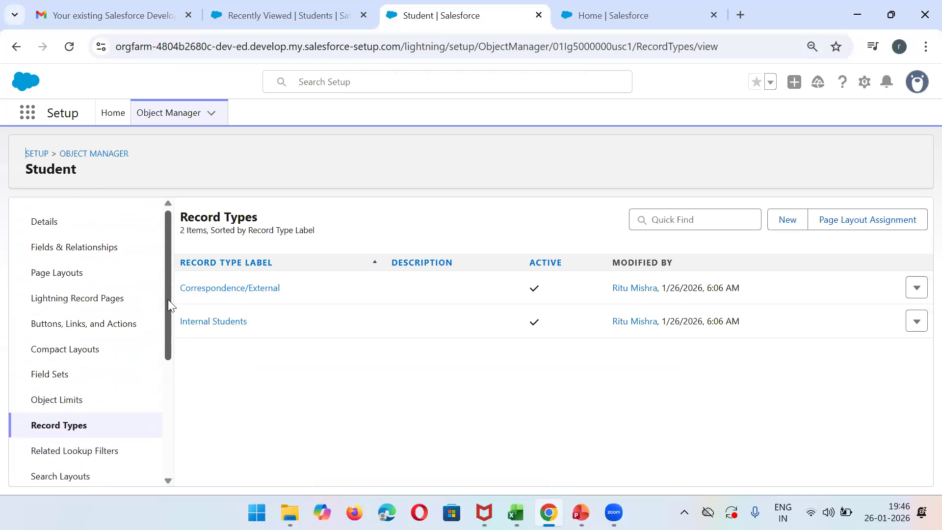
- Open the advanced user details in the personal settings to view the signed-in user's profile assignment
left_click(324, 9)
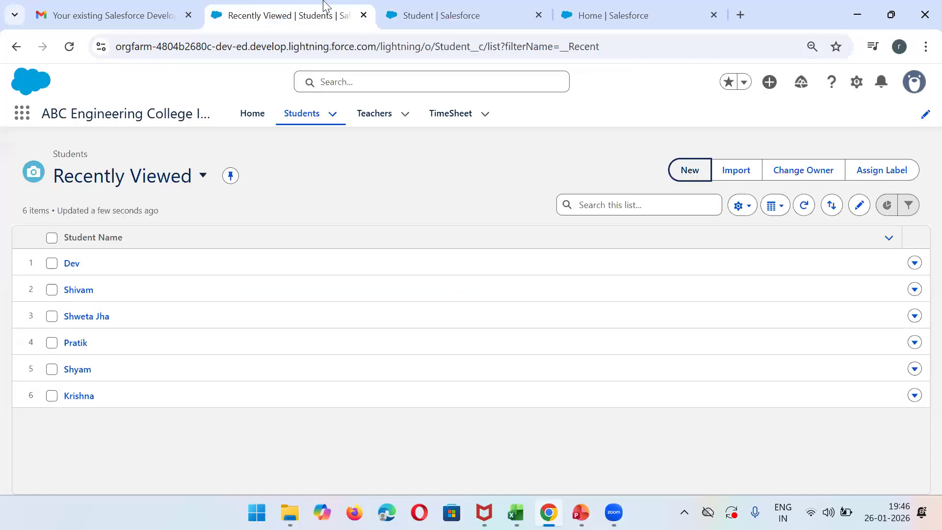
left_click(667, 14)
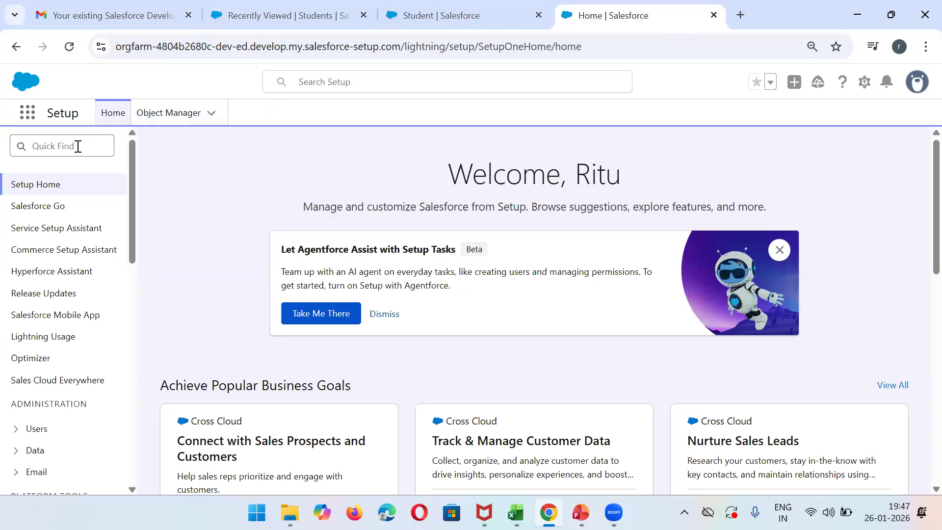
left_click(921, 87)
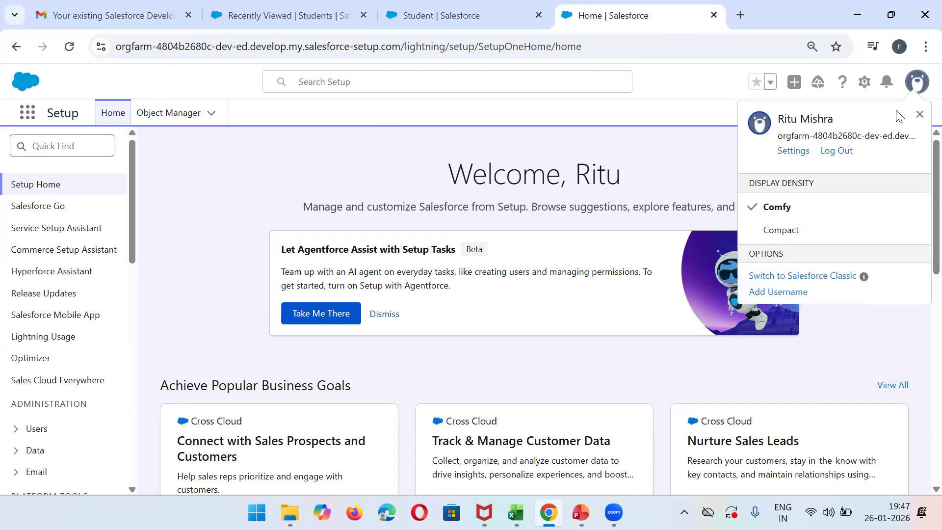
left_click(790, 155)
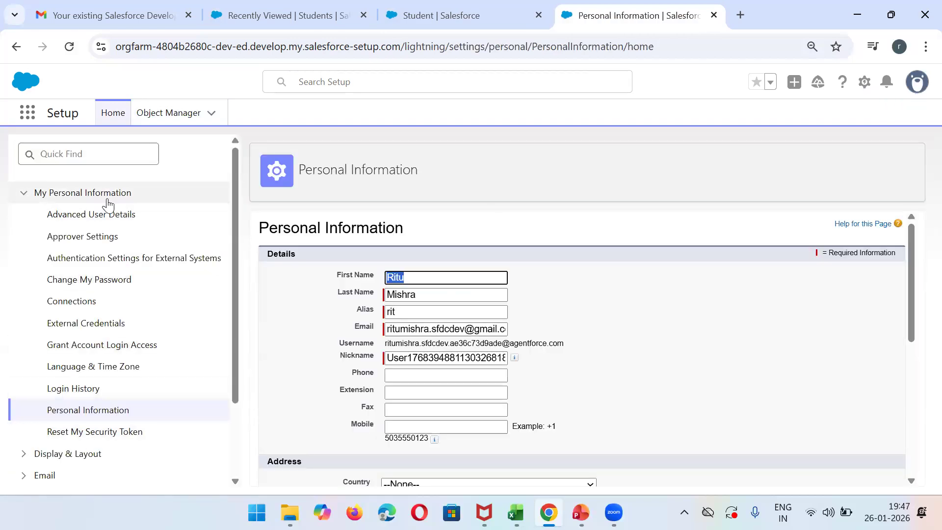
left_click(80, 214)
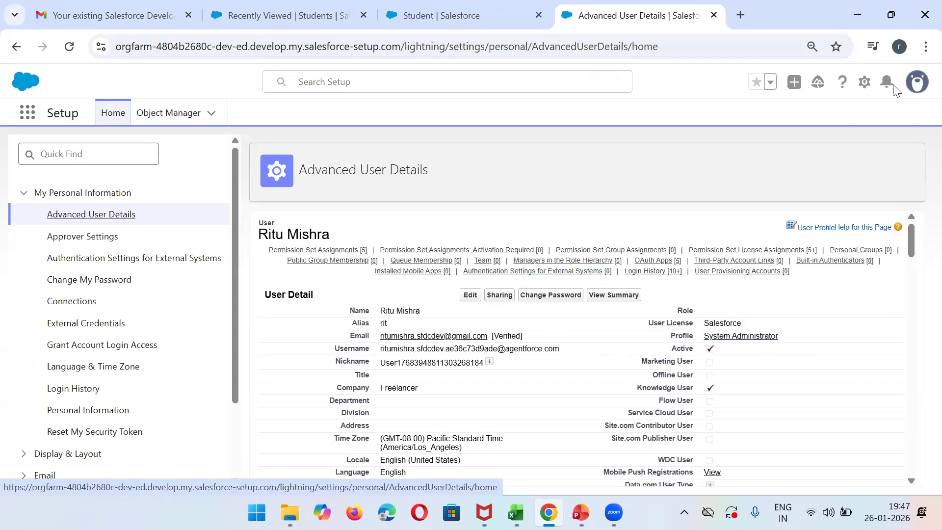
- Reopen the personal settings, go to the advanced user details, and open the System Administrator profile
left_click(863, 81)
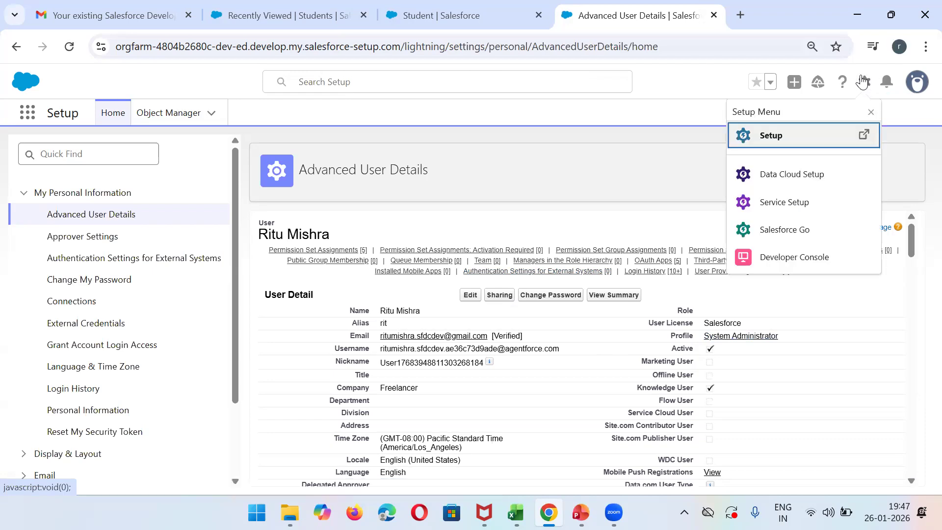
left_click(917, 82)
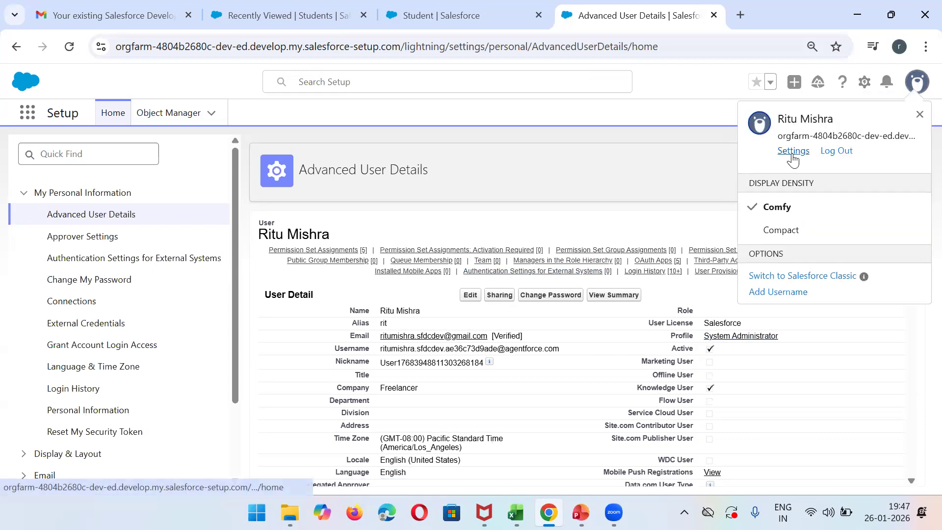
left_click(793, 151)
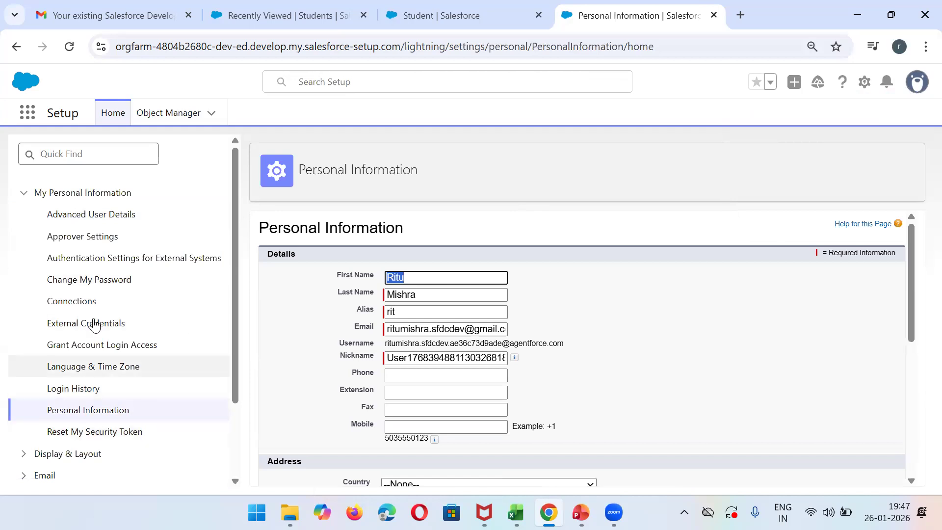
left_click(85, 218)
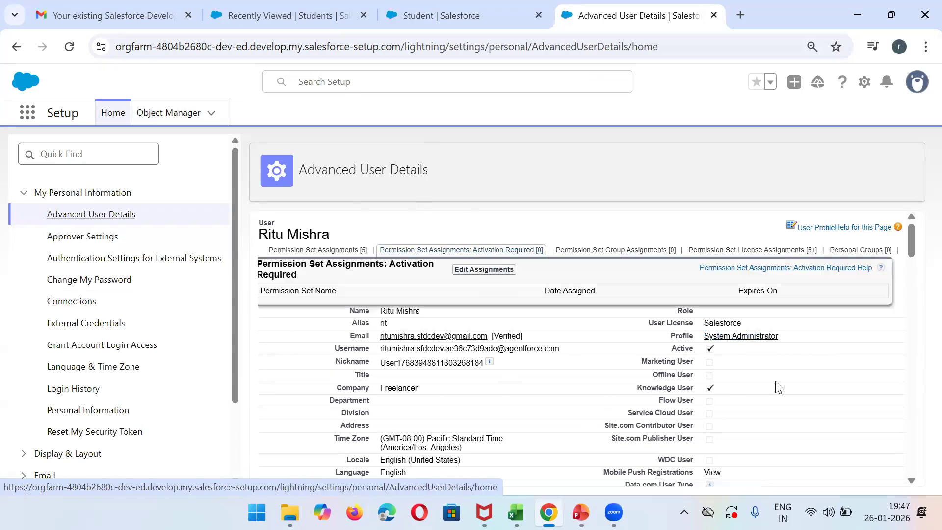
left_click(732, 338)
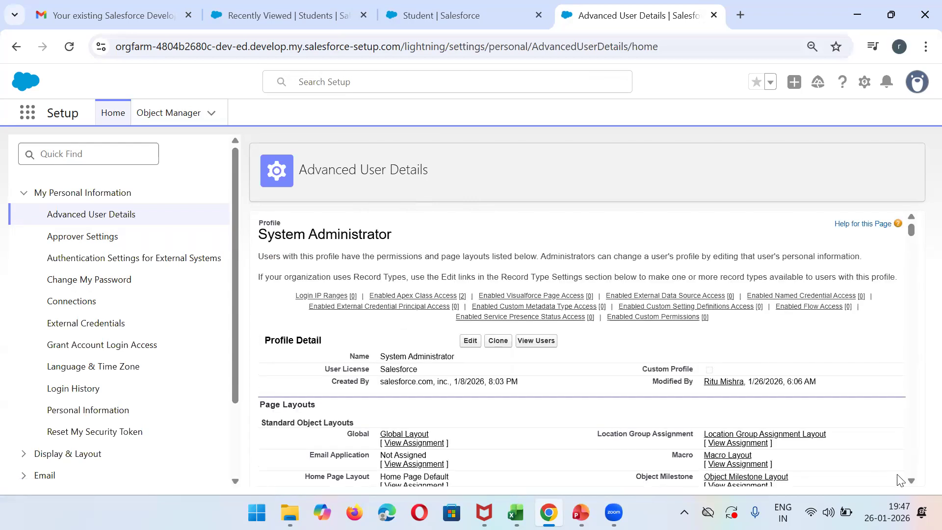
- Search the profile page for "student" to locate the Students entry under Custom Record Type Settings
scroll(900, 480, "down", 3)
key("ctrl+f")
type("student")
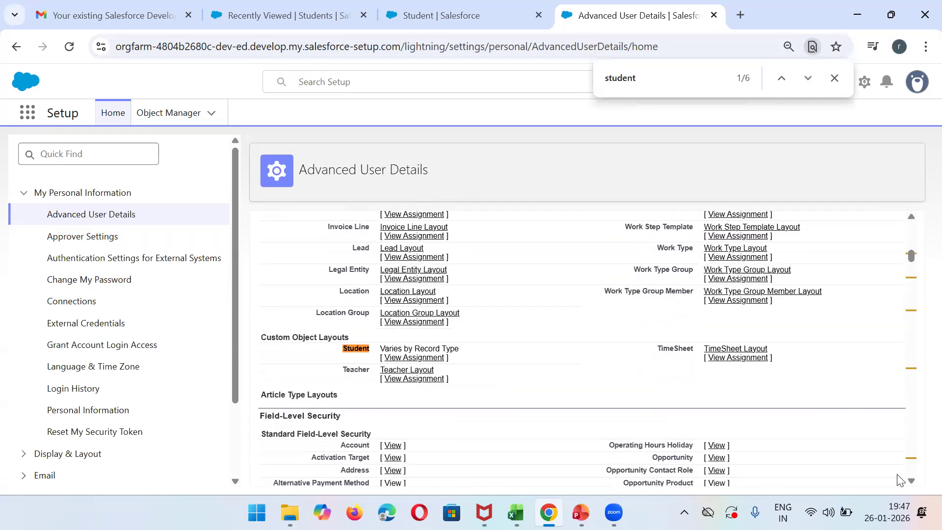
key("Return")
key("Return")
key("Return")
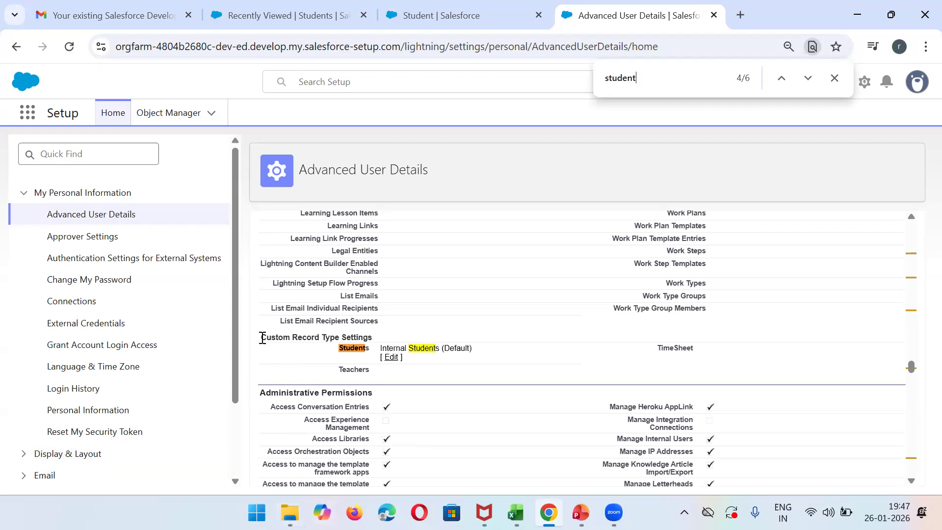
left_click_drag(261, 337, 397, 343)
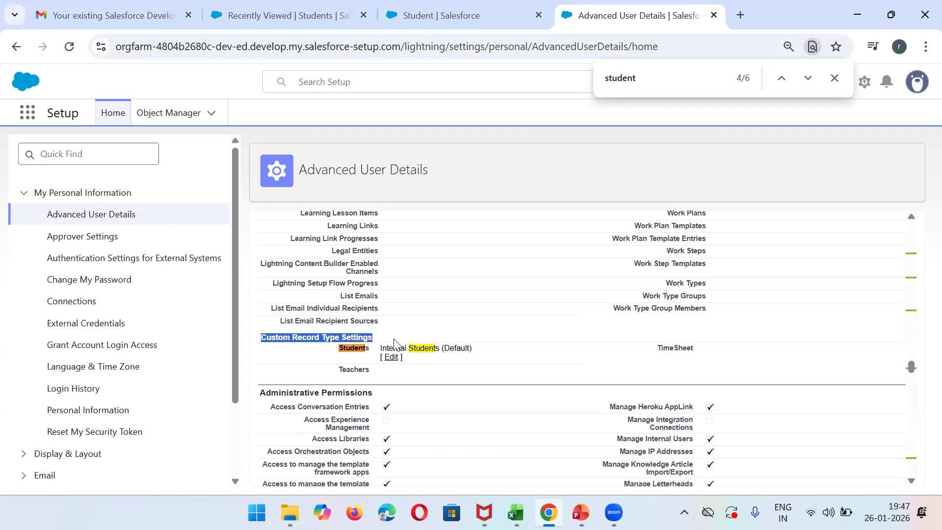
left_click(834, 79)
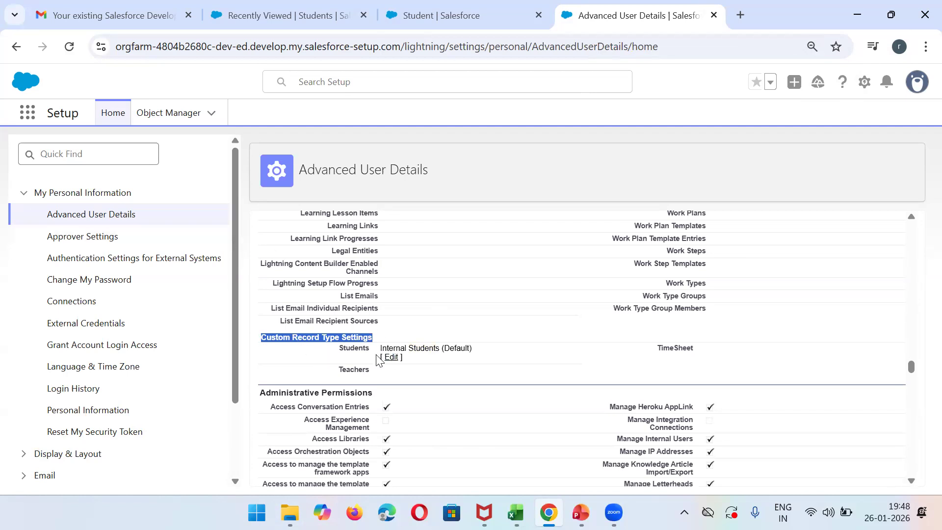
- Edit the profile's Students record type settings to add Correspondence/External to the selected record types, and save
left_click(391, 358)
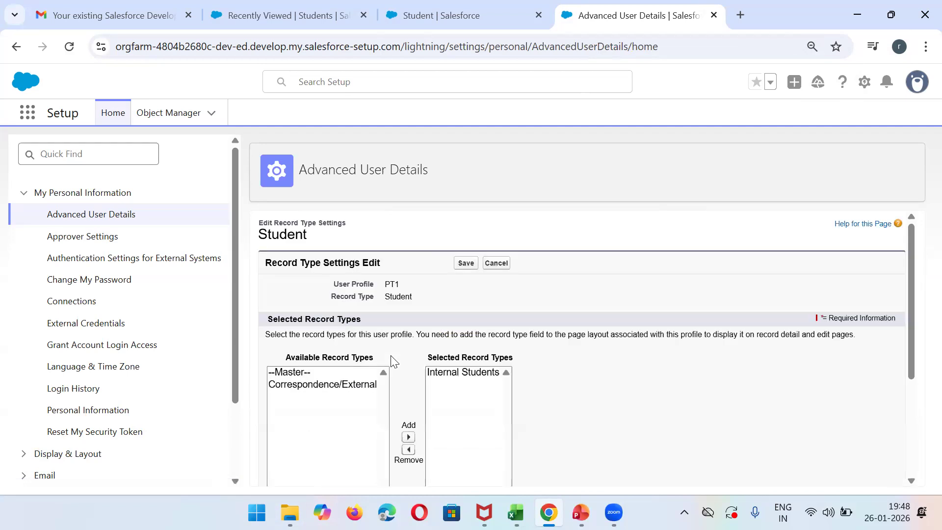
left_click(328, 385)
scroll(329, 391, "down", 1)
left_click(408, 388)
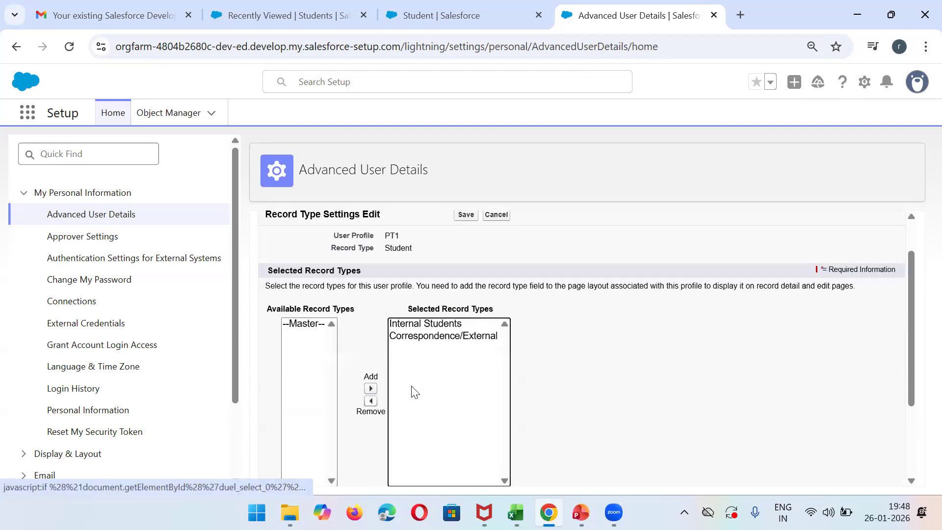
left_click(465, 218)
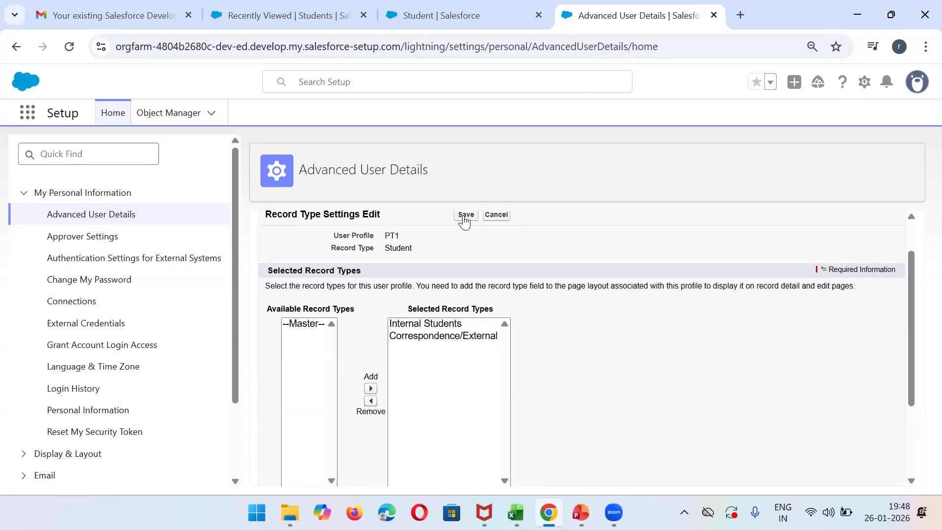
- Reload the Students list, open a new student form to check for the record type choice, and close it
left_click(325, 5)
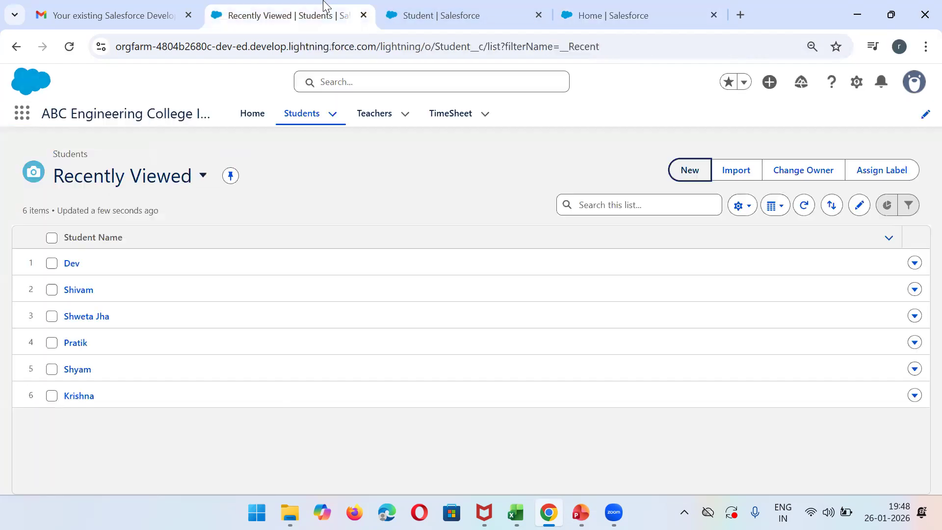
left_click(69, 47)
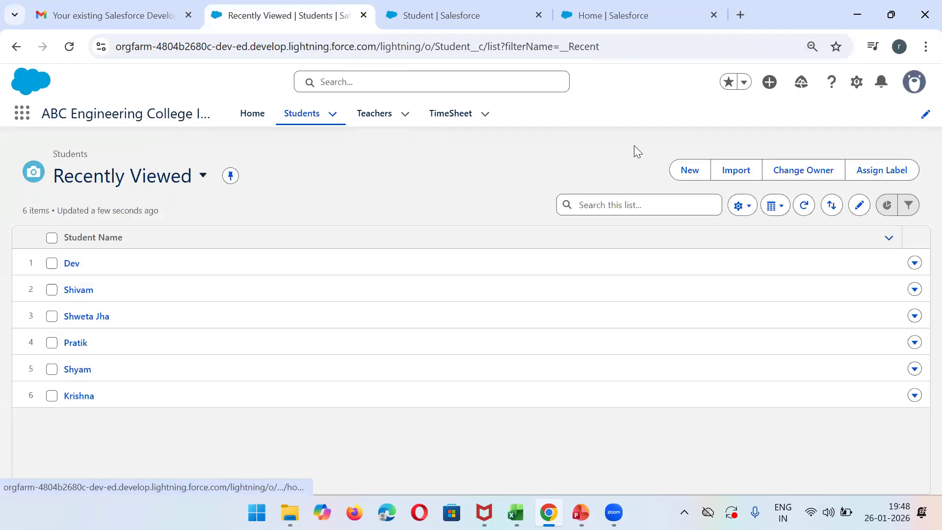
left_click(682, 172)
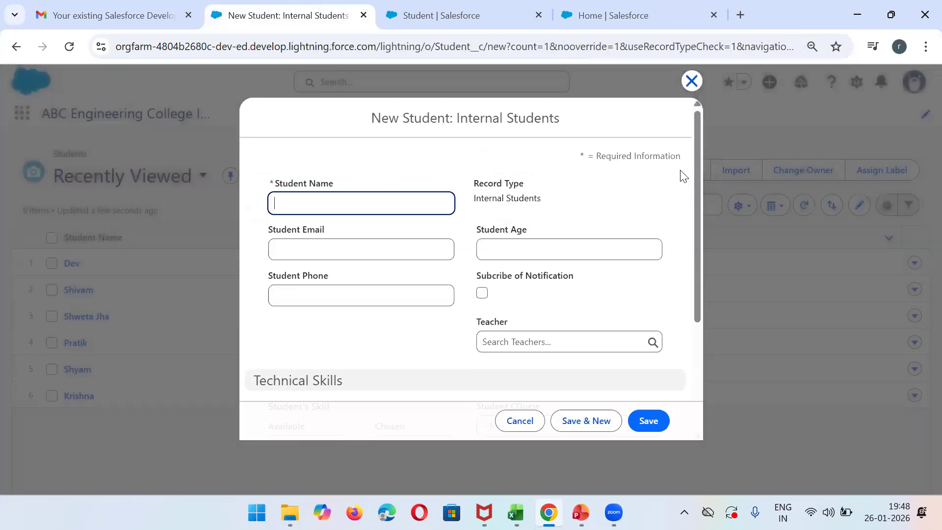
left_click(691, 81)
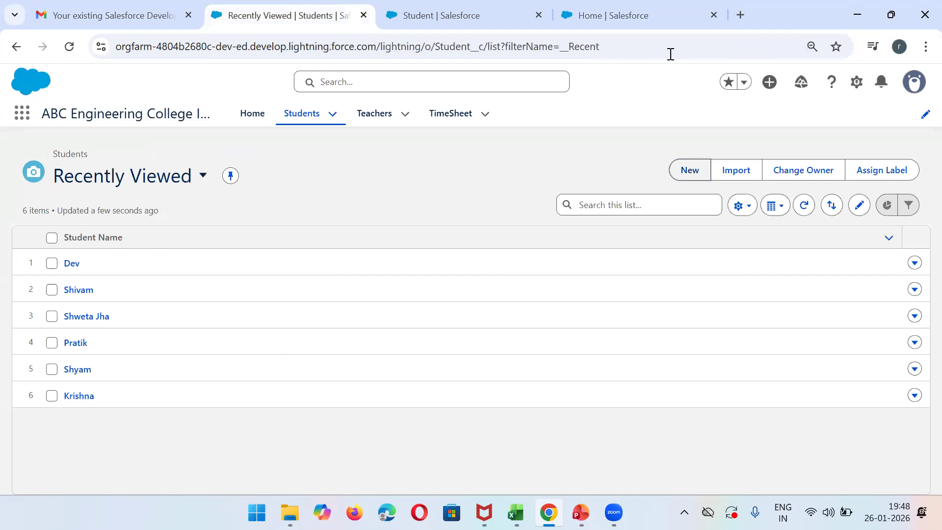
- Reload the Students list once more and start a new student record with the Internal Students record type
left_click(622, 14)
left_click(282, 11)
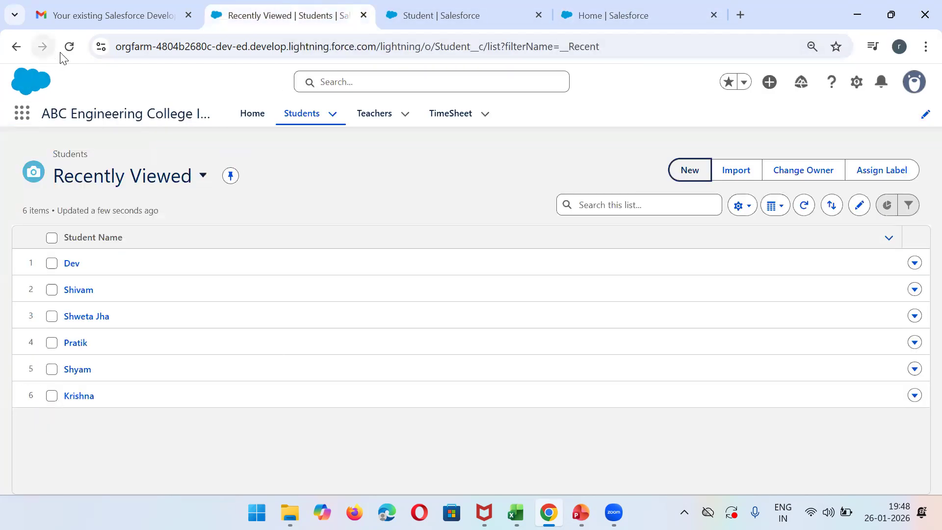
left_click(68, 49)
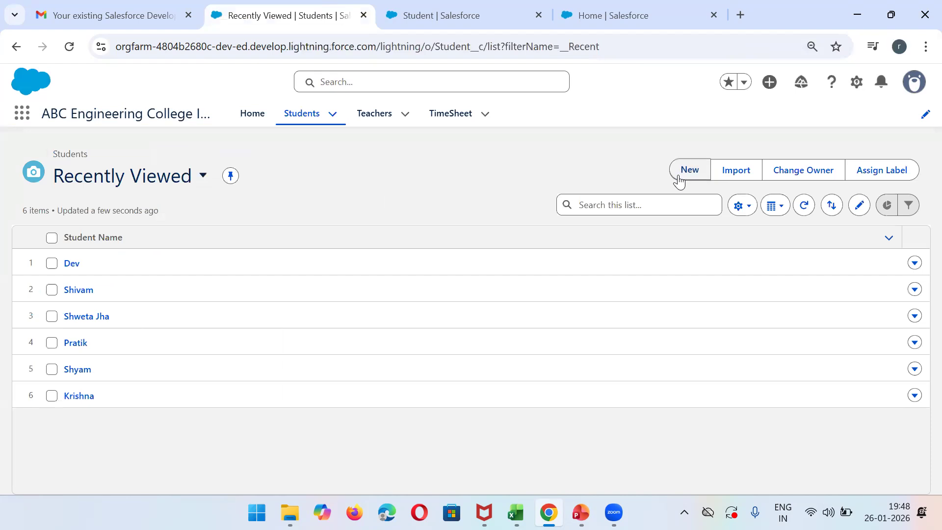
left_click(687, 172)
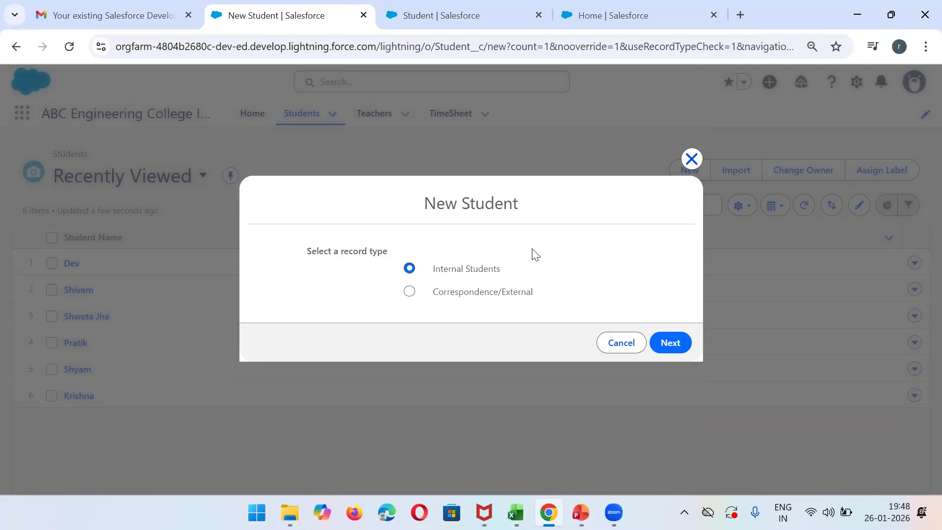
left_click(663, 341)
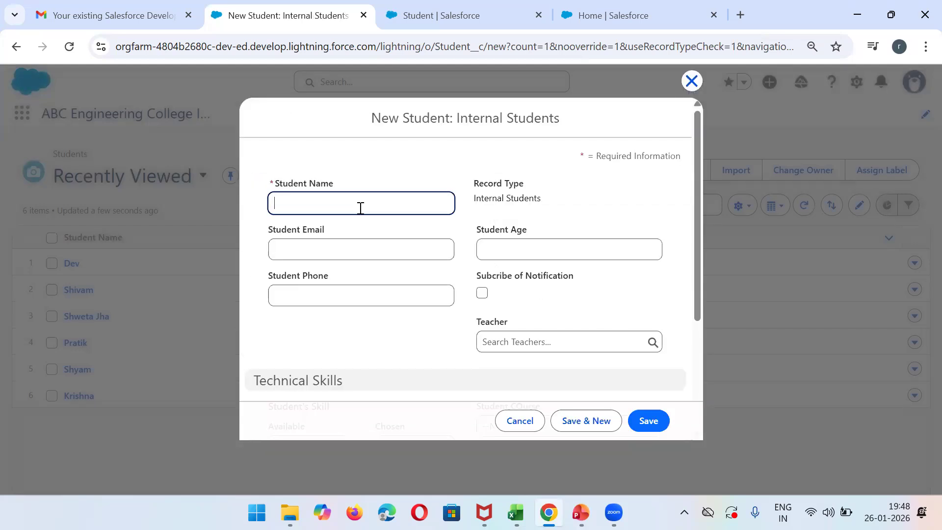
- Fill in the new student's name, email and phone number, and set the age to 21
type("Asholk")
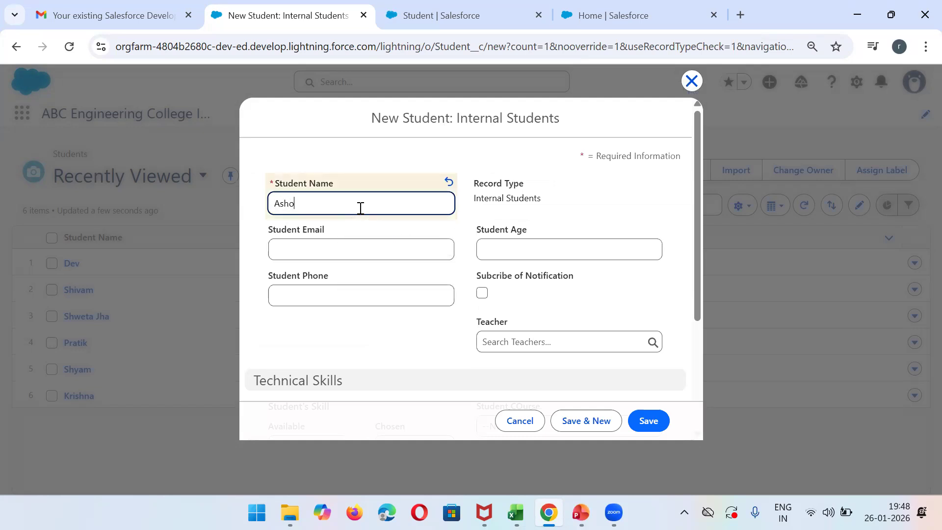
left_click(314, 247)
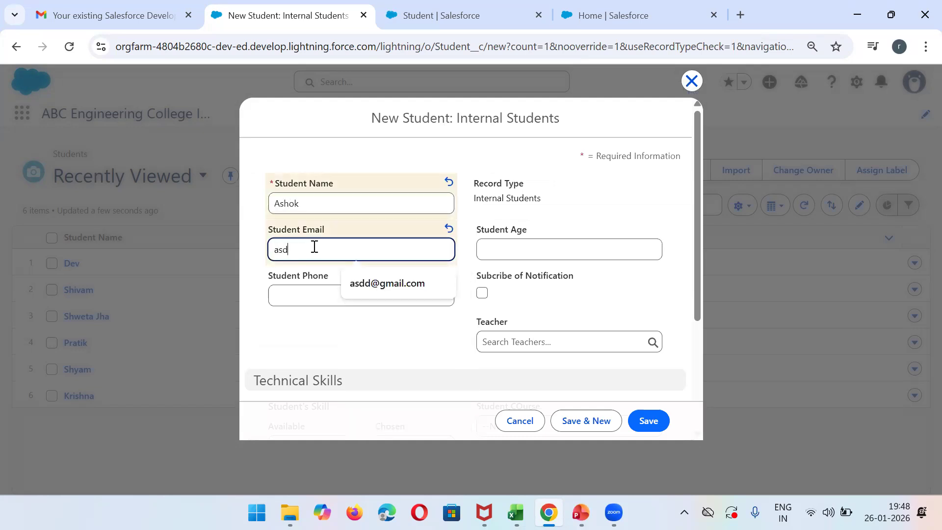
key("Tab")
type("21")
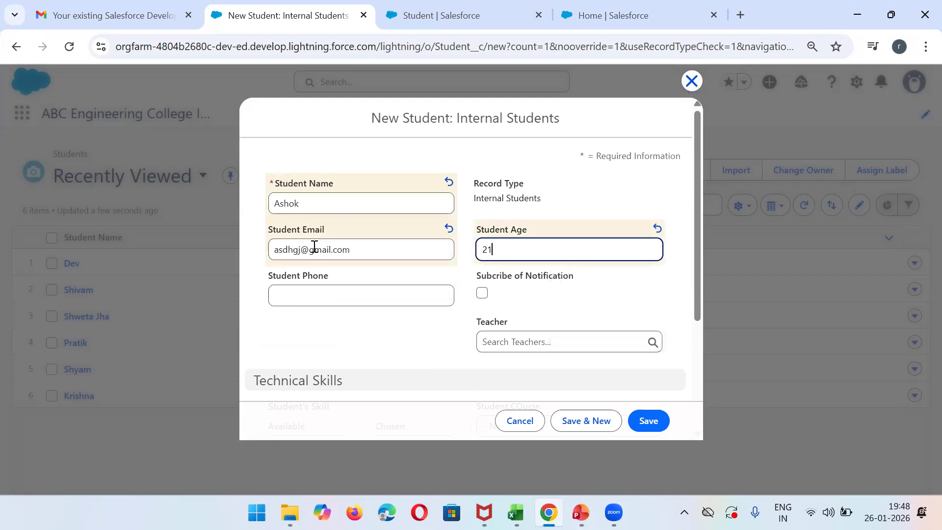
key("Tab")
type("767887")
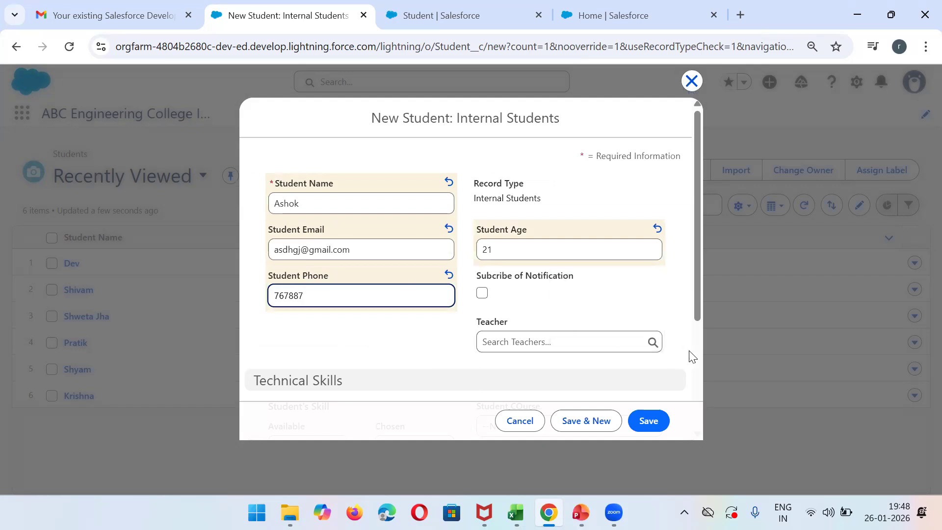
- Add .Net as the student's skill, choose B.tech(CS) as the course, and save the record
left_click_drag(694, 296, 711, 413)
left_click(322, 312)
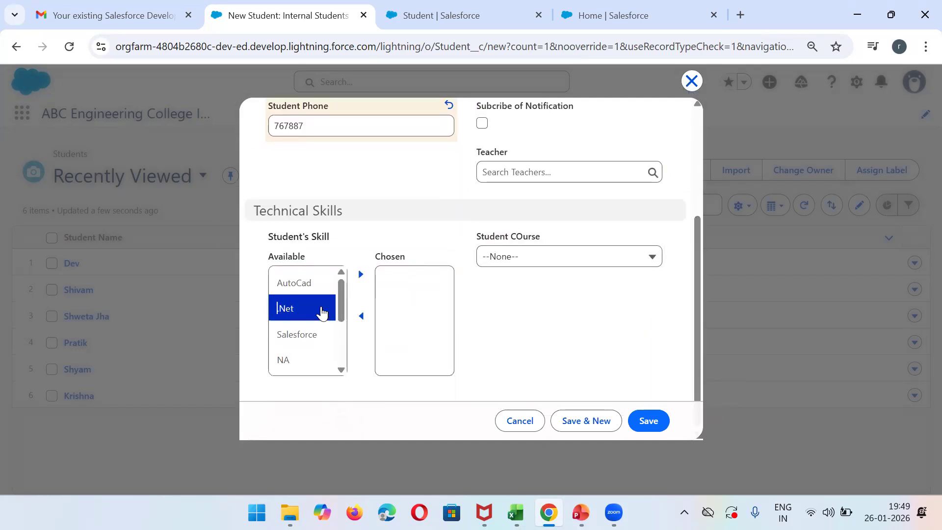
left_click(361, 274)
left_click(520, 262)
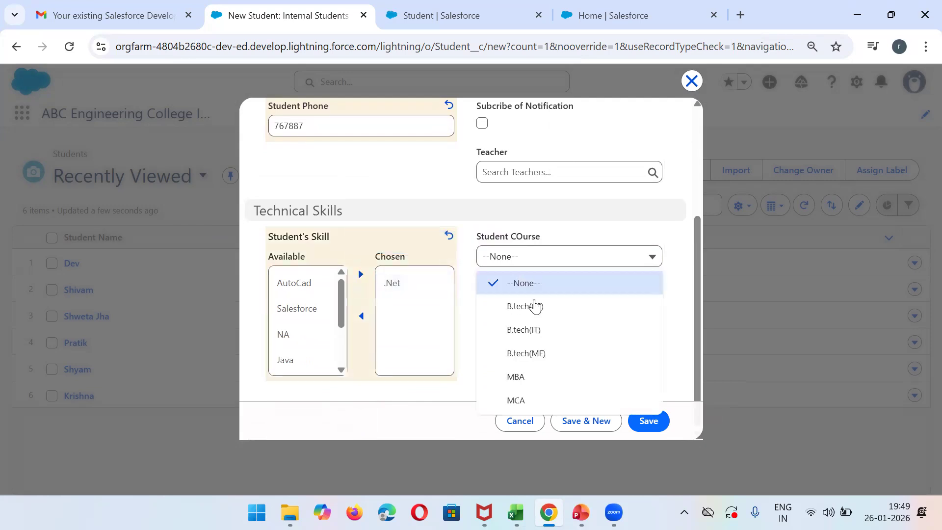
left_click(535, 307)
left_click(649, 421)
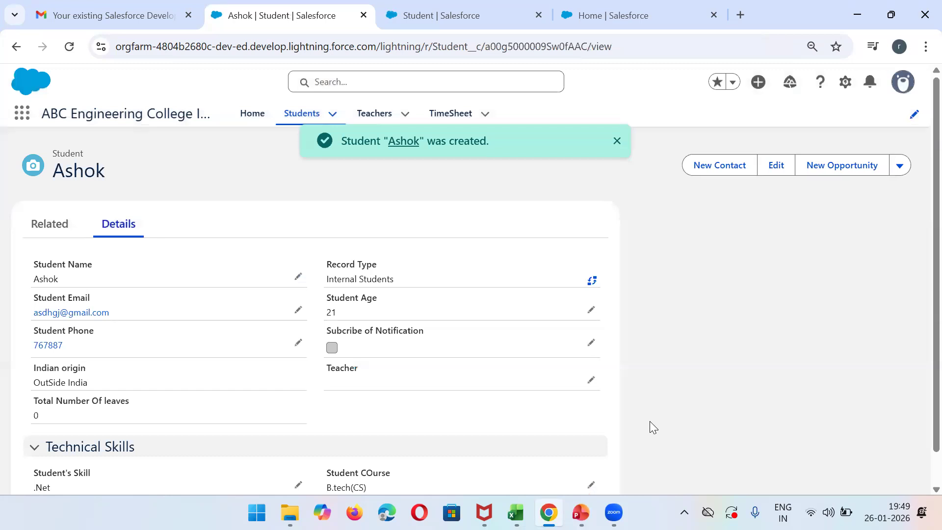
- Clone the saved student record, replace the student name with a different one, and save it with Save & New
left_click(900, 166)
left_click(840, 263)
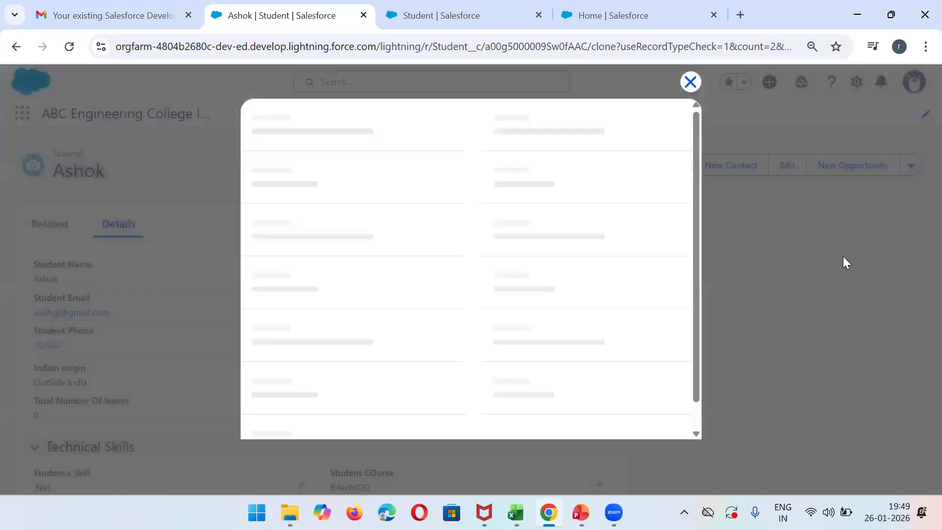
key("BackSpace")
key("BackSpace")
key("BackSpace")
key("BackSpace")
key("BackSpace")
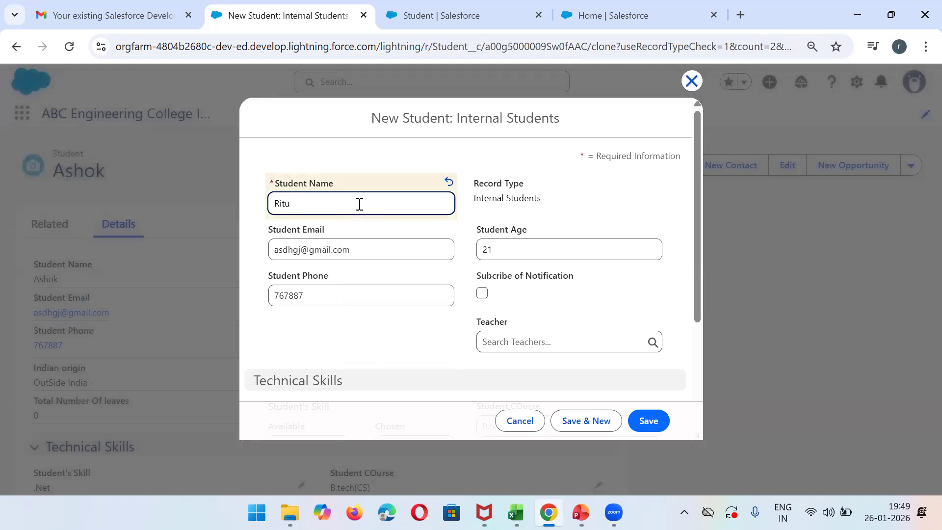
left_click(593, 428)
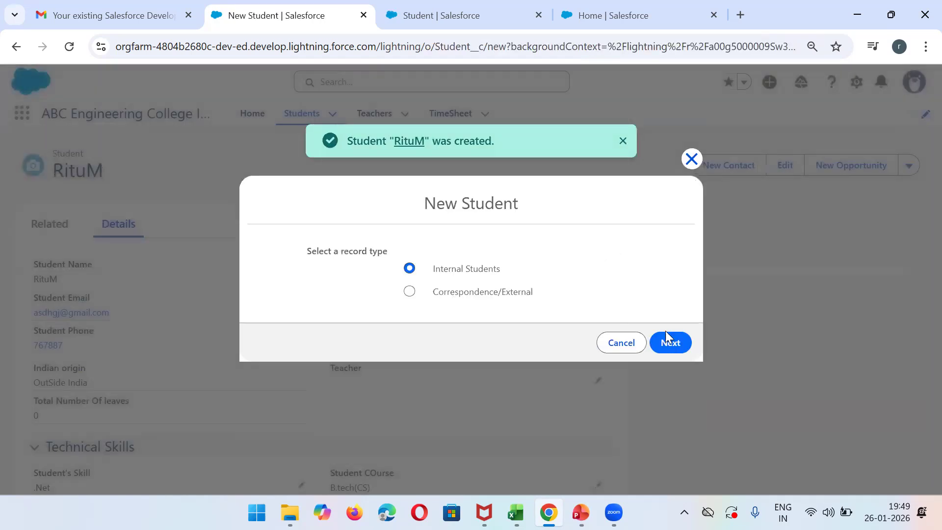
- Continue a new student record with the Internal Students record type and enter the student's name and email
left_click(668, 340)
type("Ankur")
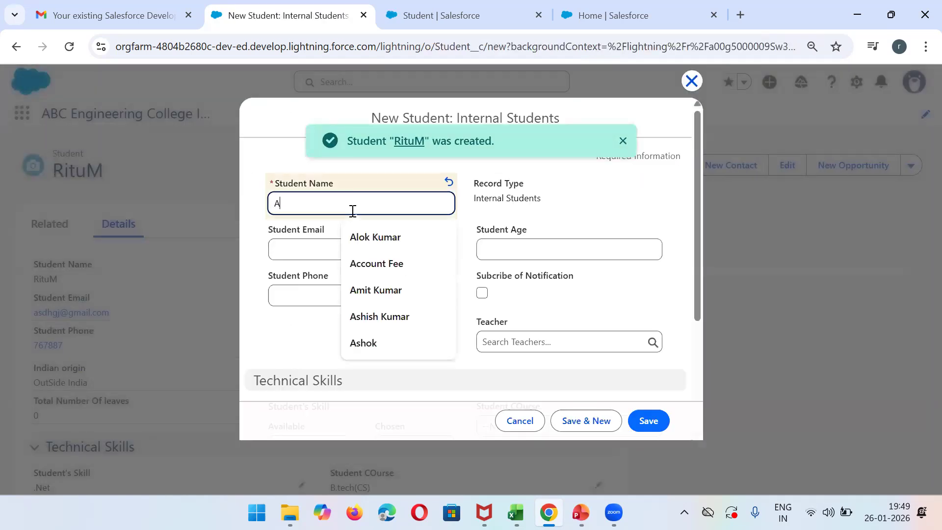
key("Tab")
type("hj@")
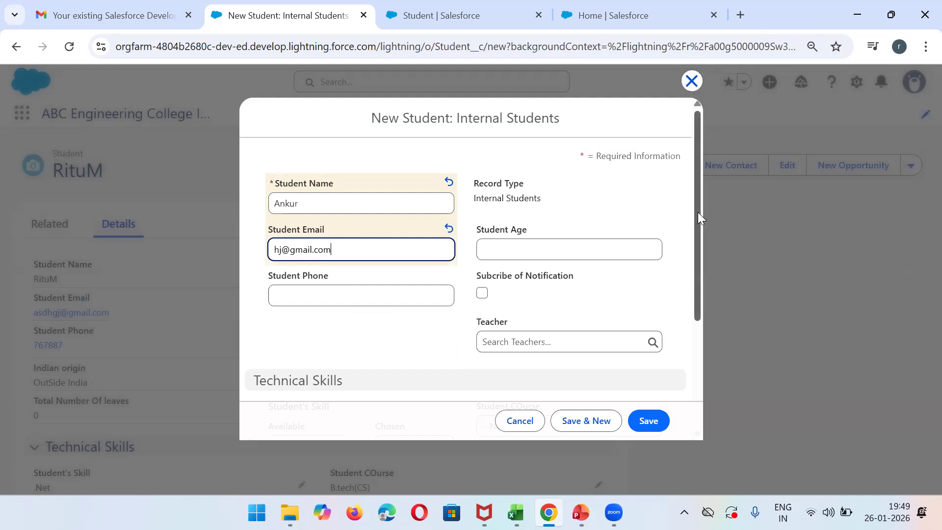
- Add AutoCad as the student's skill and save the Internal Students record
left_click_drag(698, 212, 578, 347)
left_click(303, 288)
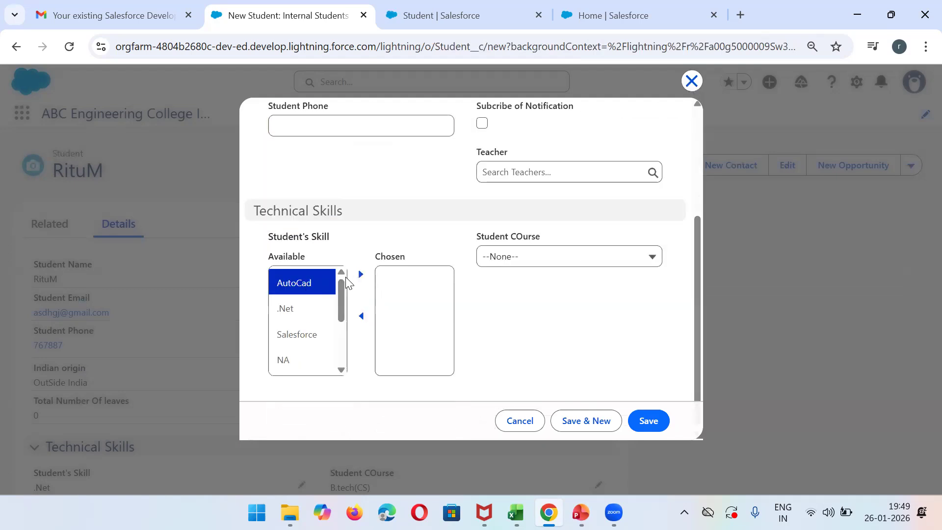
left_click(361, 274)
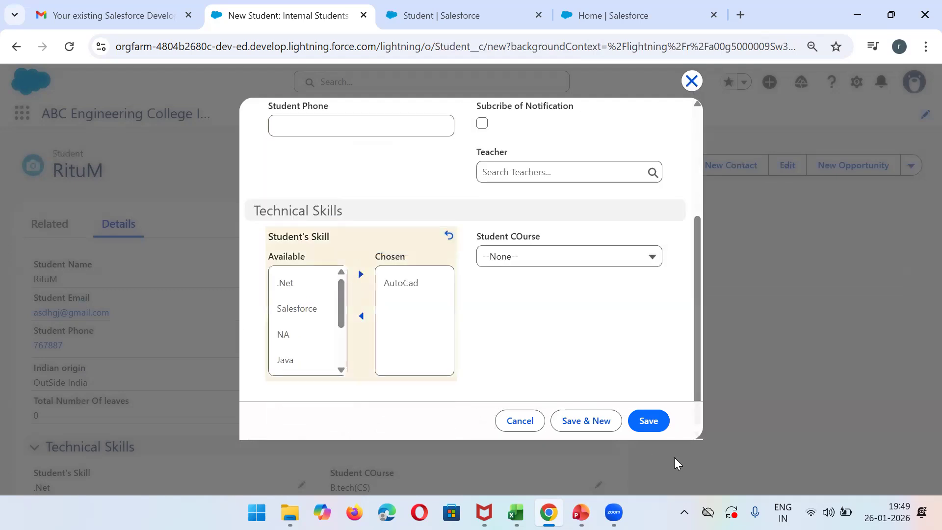
left_click(651, 425)
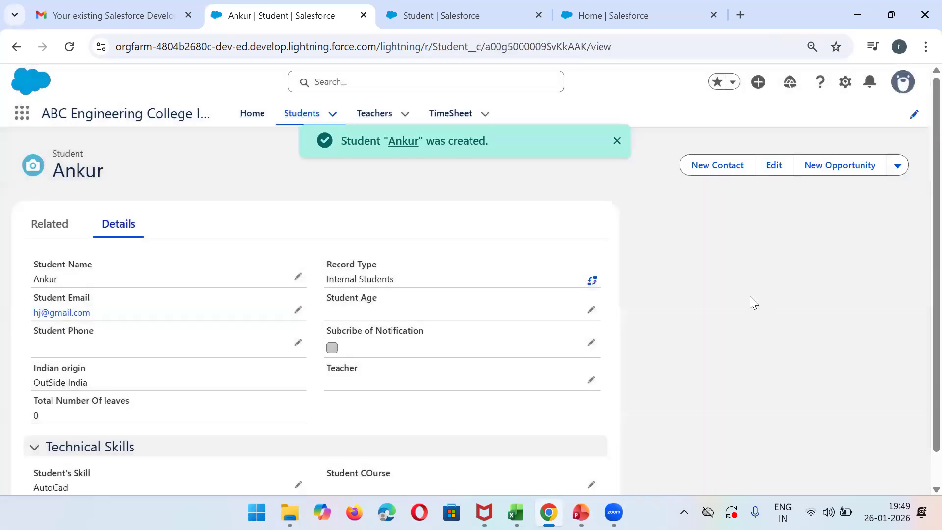
- Return to the Students list and start a new student record with the Correspondence/External record type
left_click(287, 118)
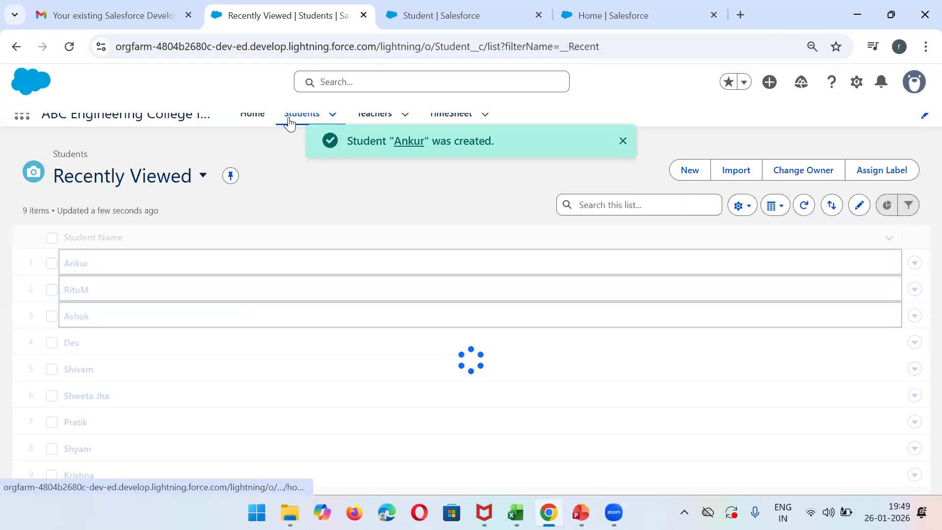
left_click(685, 171)
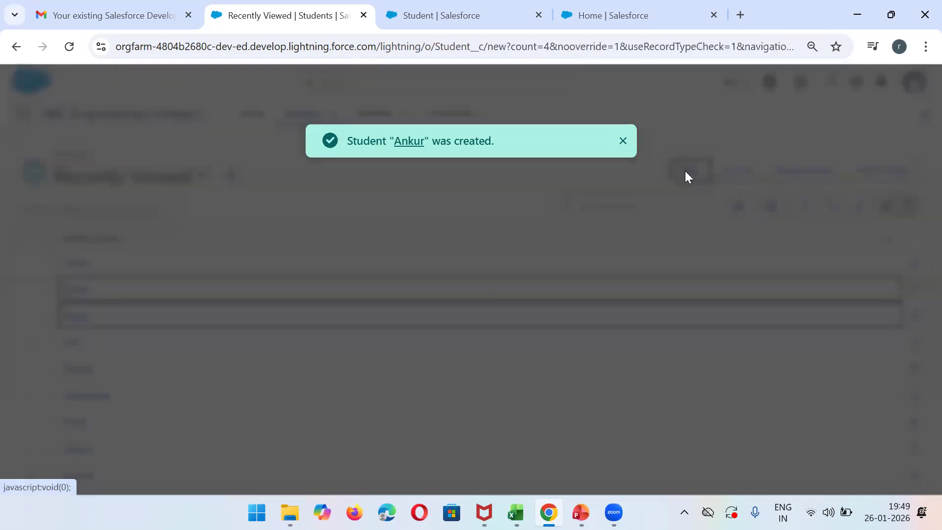
left_click(457, 298)
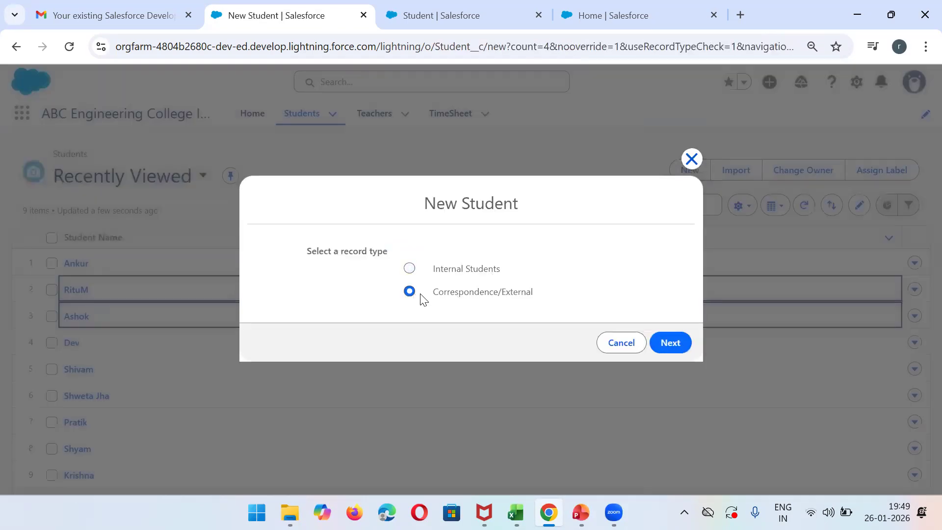
left_click(671, 343)
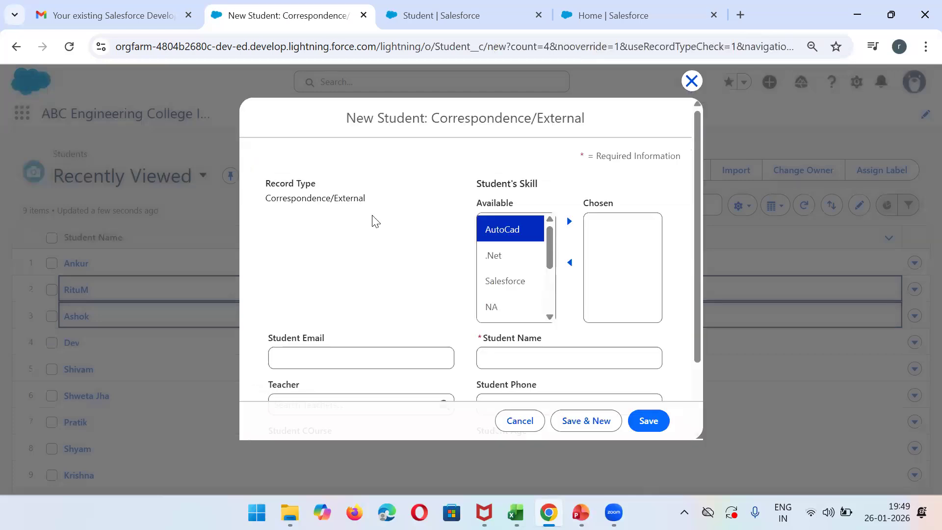
- Enter the external student's name and phone number, set the age to 12, and save with Save & New
left_click_drag(700, 160, 694, 211)
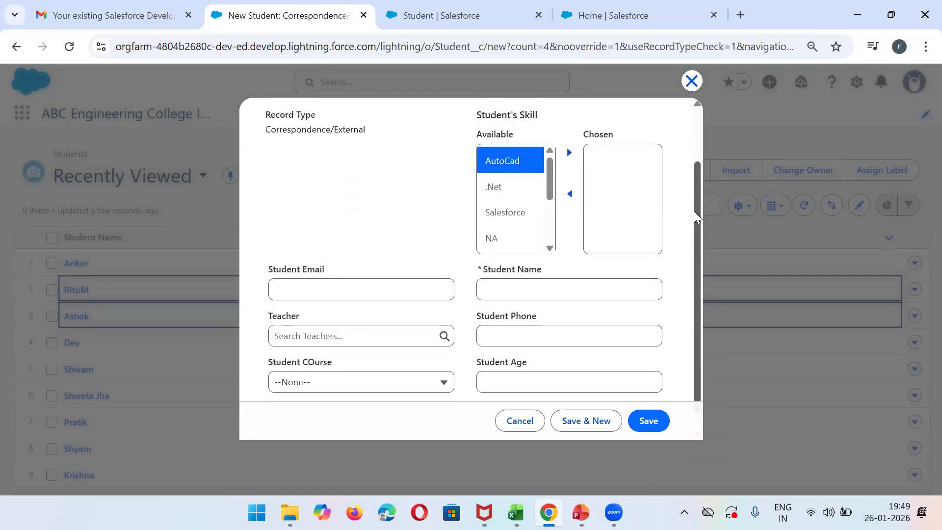
left_click(532, 298)
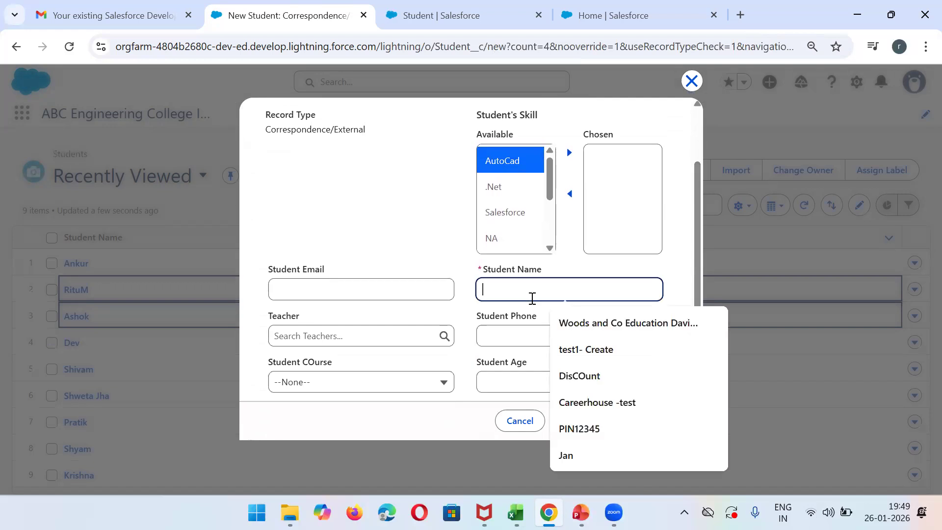
type("Disha")
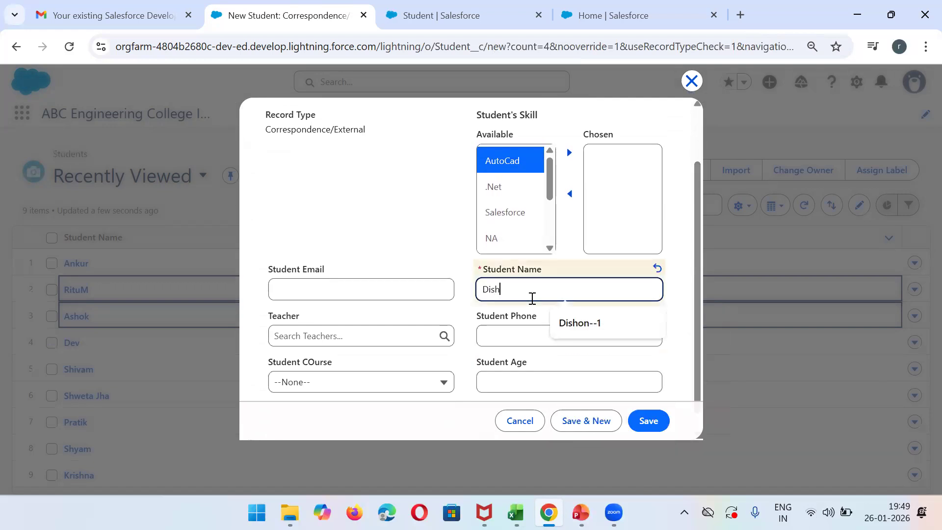
left_click(507, 333)
type("23432")
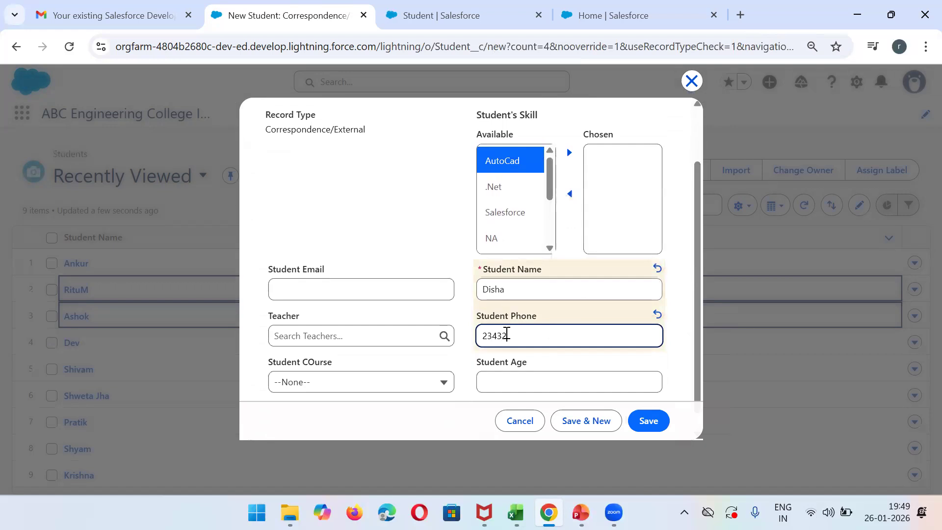
left_click(513, 382)
type("12")
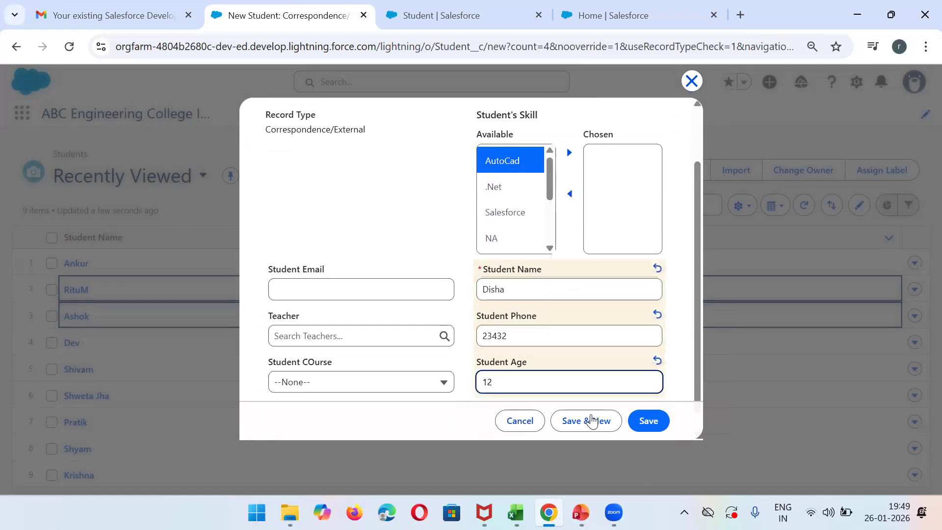
left_click(605, 424)
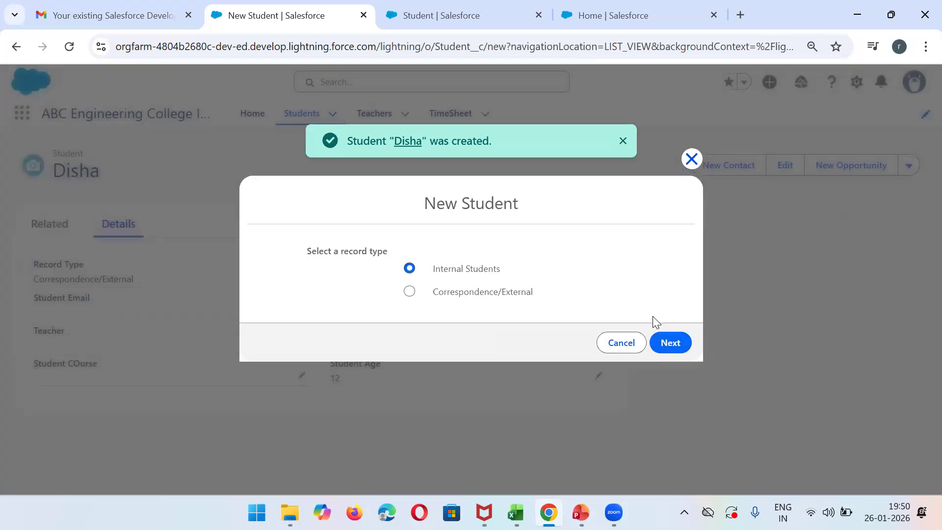
- Create another Correspondence/External student with AutoCad as the skill and a student name, saving it with Save & New
left_click(490, 294)
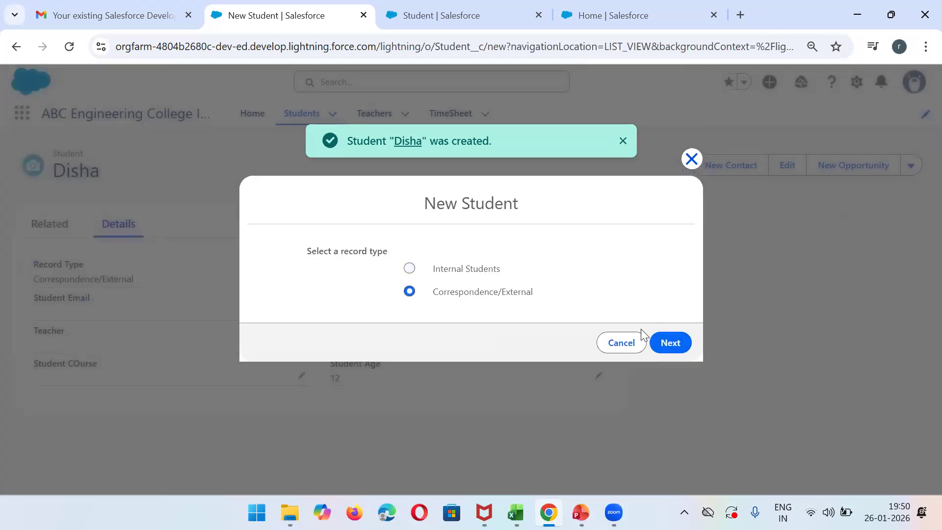
left_click(673, 345)
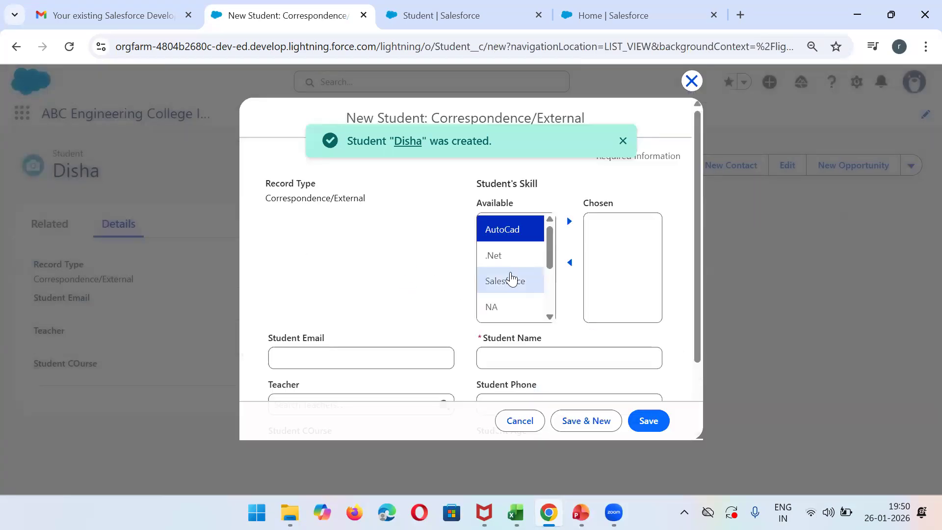
left_click_drag(511, 279, 606, 216)
left_click(568, 222)
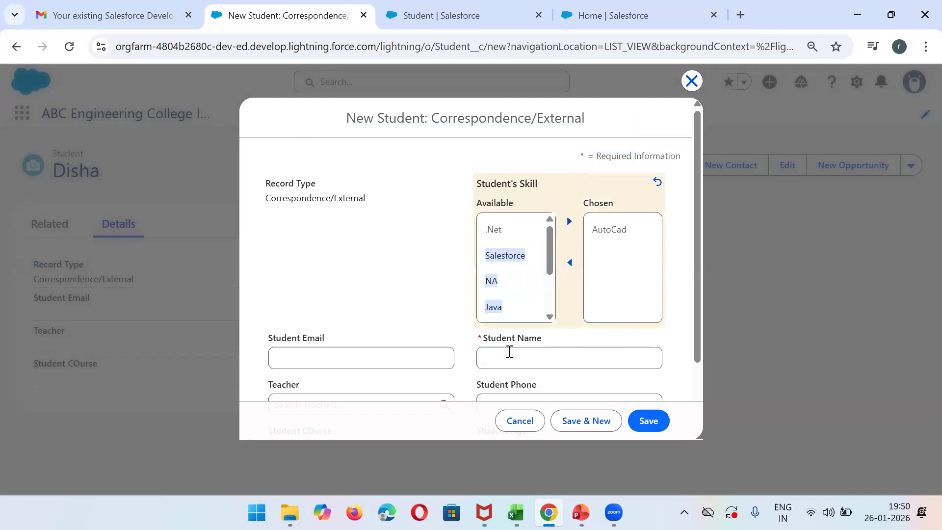
left_click(499, 356)
type("Megha")
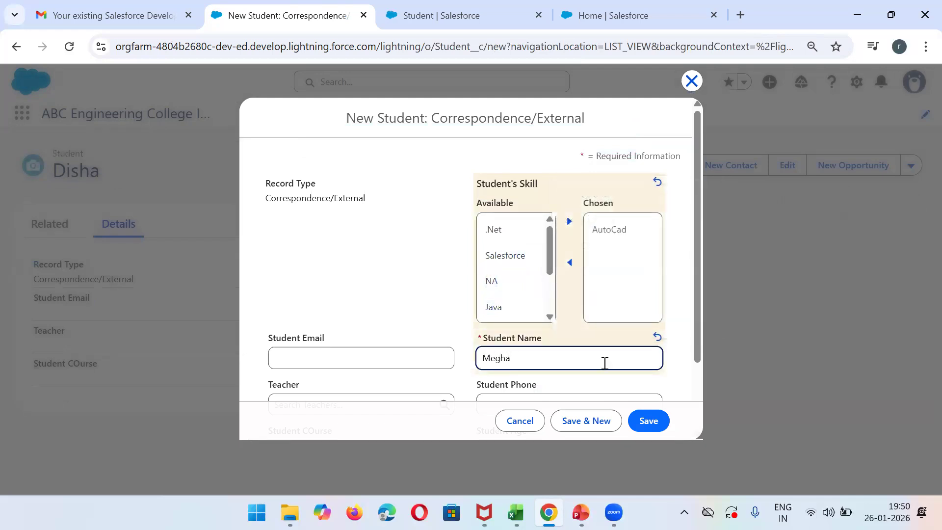
left_click_drag(697, 349, 698, 400)
left_click(586, 423)
- Create one more Correspondence/External student with the placeholder name kjkj and save the record
left_click(492, 293)
left_click(672, 343)
left_click(516, 306)
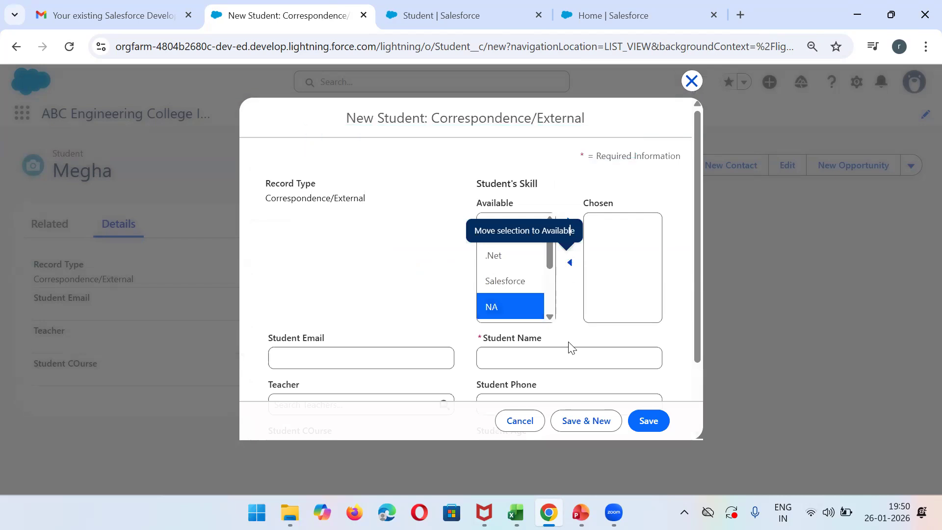
left_click(511, 355)
type("kjkj")
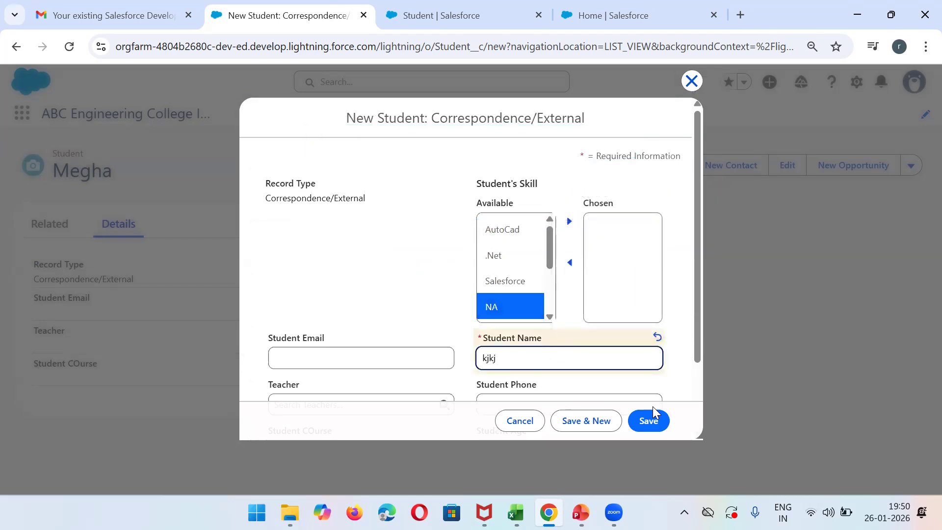
left_click(647, 420)
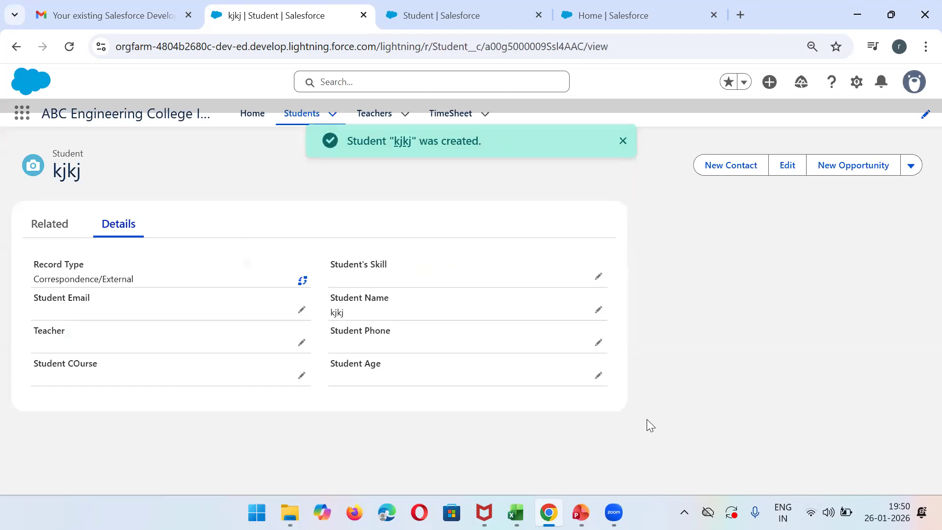
- Return to the Students list and switch it to the All list view
left_click(302, 113)
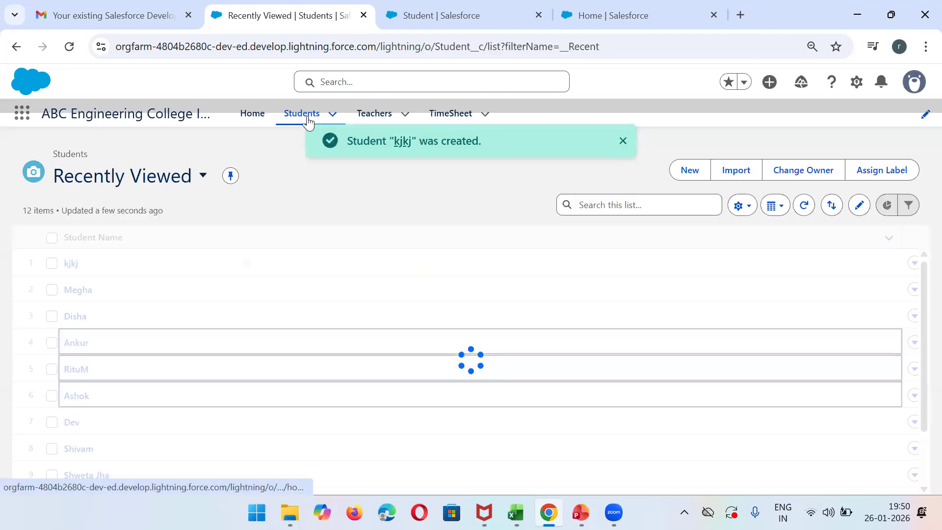
left_click(203, 176)
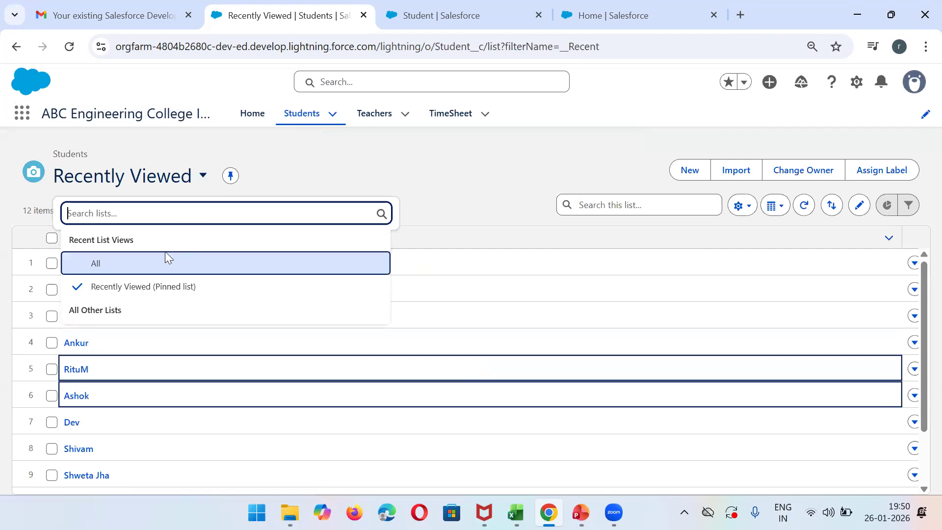
left_click(114, 268)
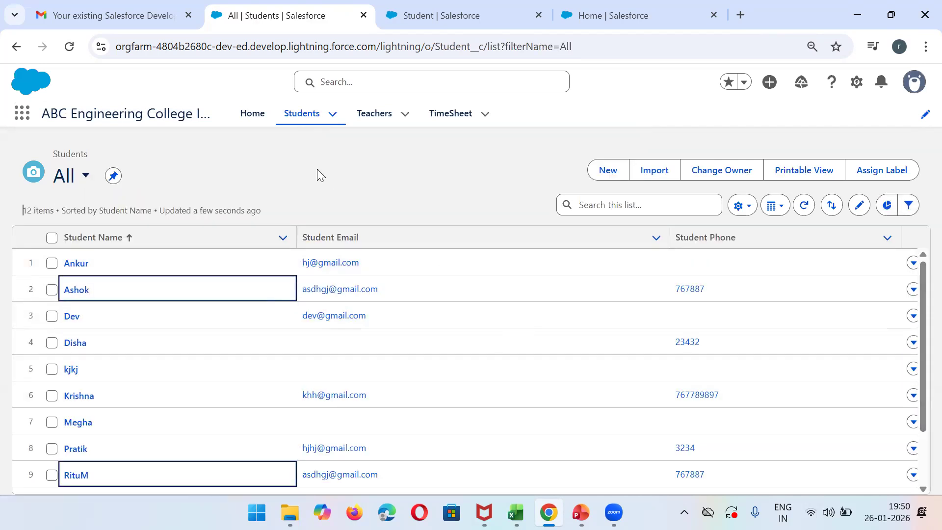
left_click_drag(922, 288, 892, 95)
- Open the field selection for the All list view and add Record Type to the visible fields
left_click(746, 211)
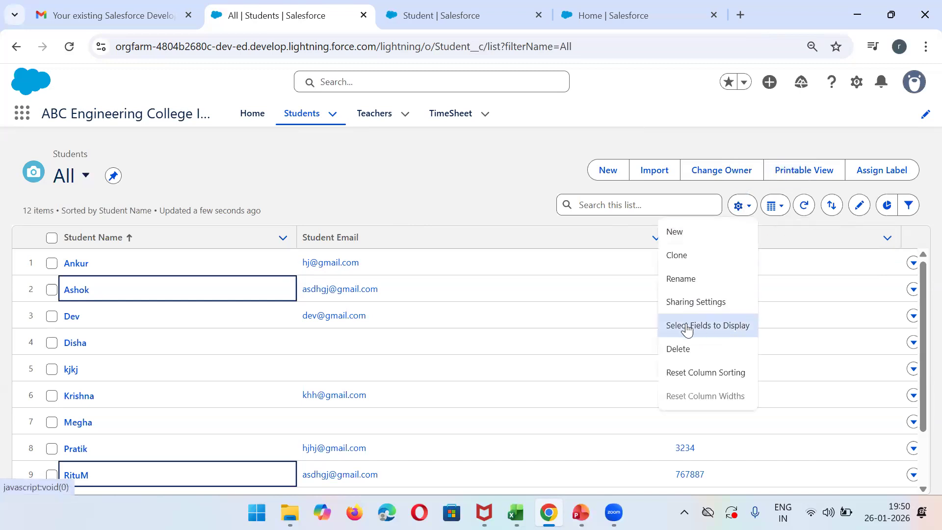
left_click(706, 331)
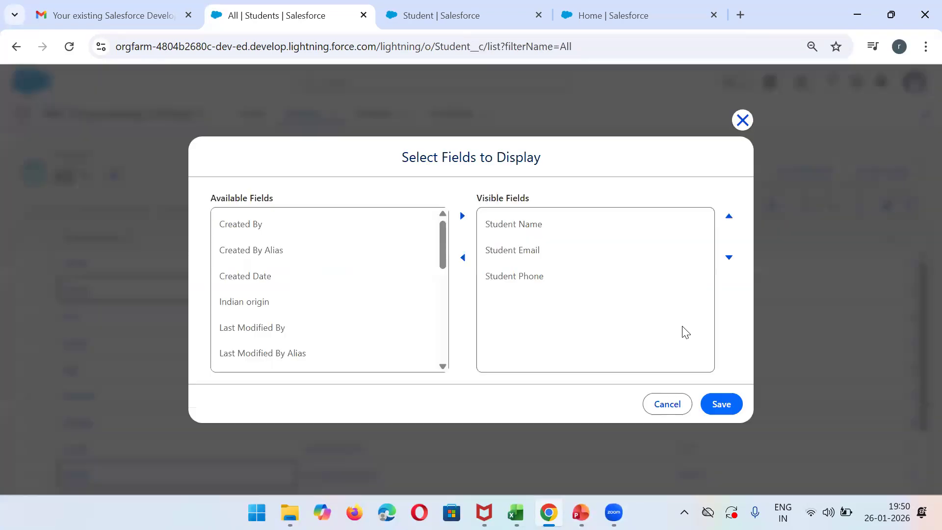
left_click_drag(446, 258, 443, 316)
left_click(331, 312)
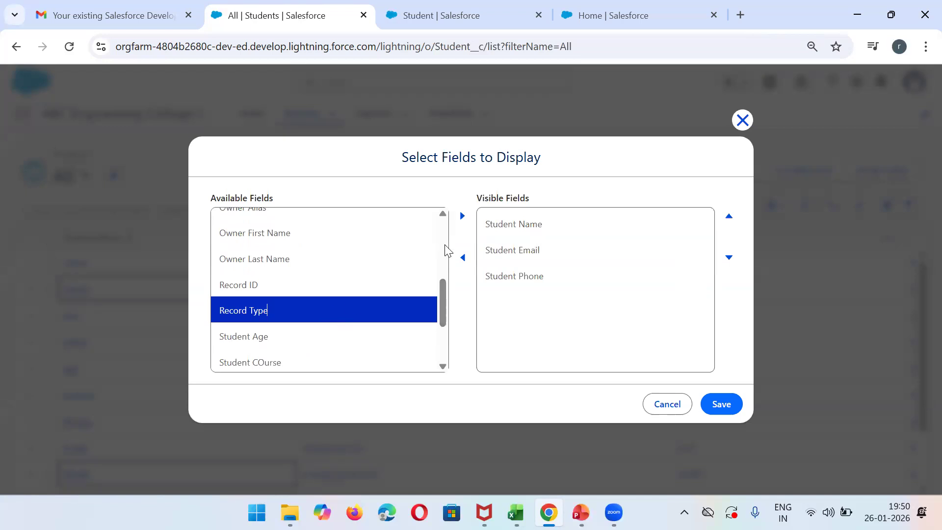
left_click(462, 216)
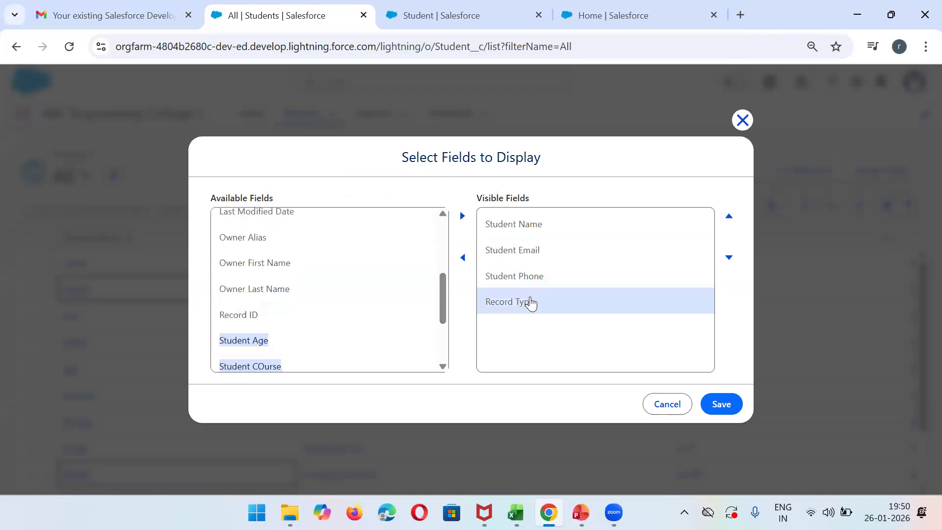
- Move Record Type directly below Student Name in the visible fields and save the list view
left_click(528, 302)
left_click(733, 221)
left_click(733, 222)
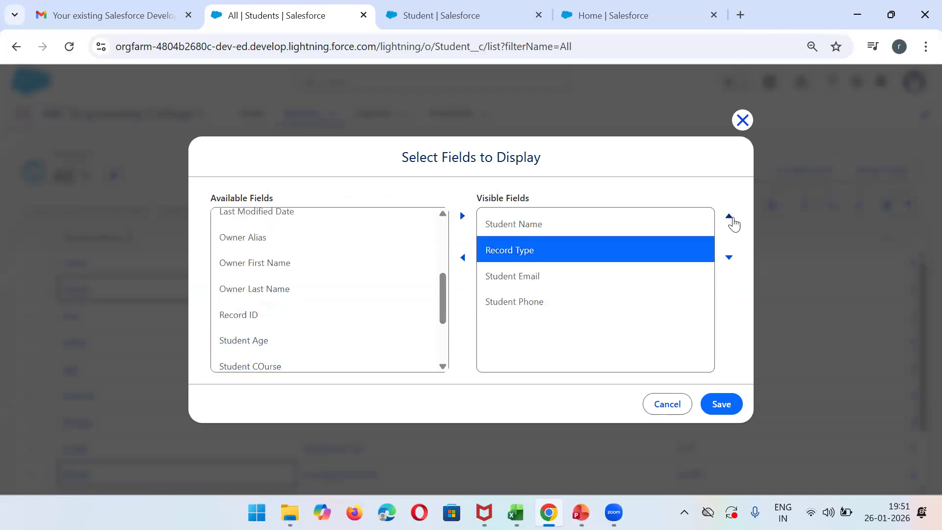
left_click(718, 405)
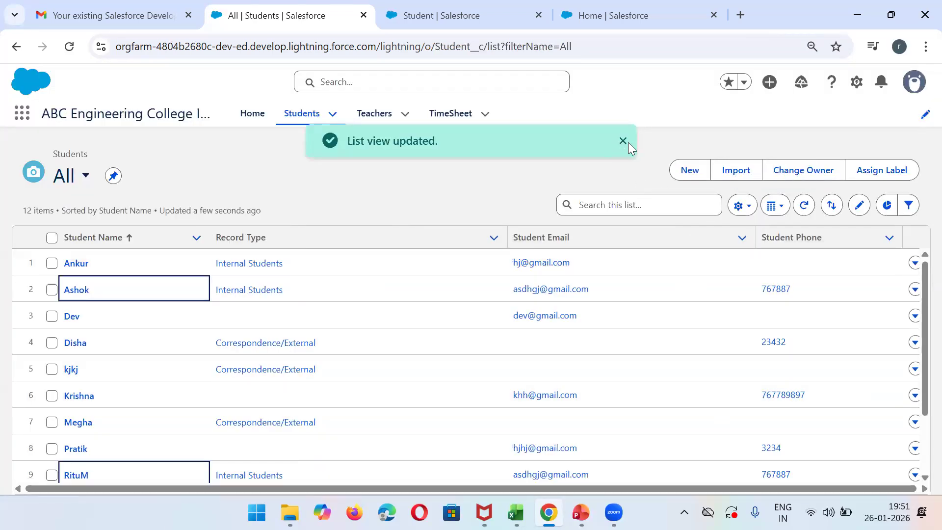
left_click(627, 142)
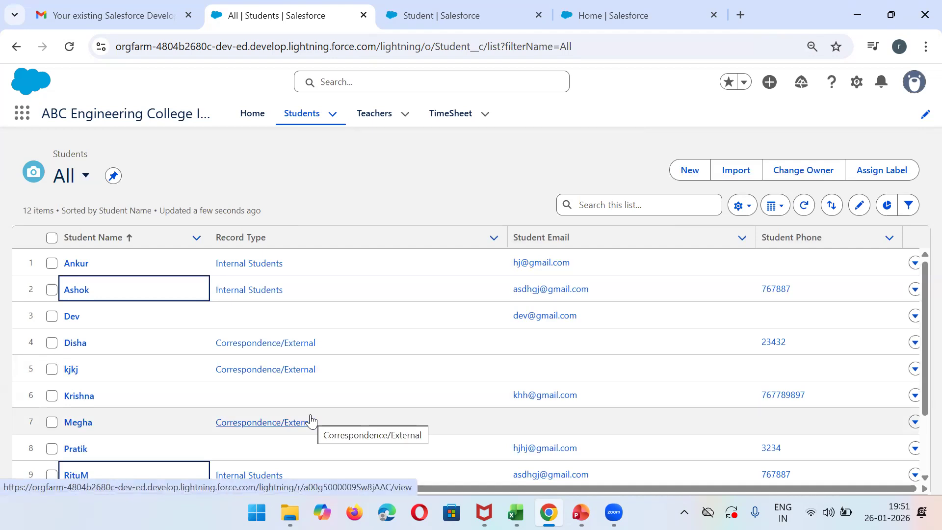
left_click(78, 191)
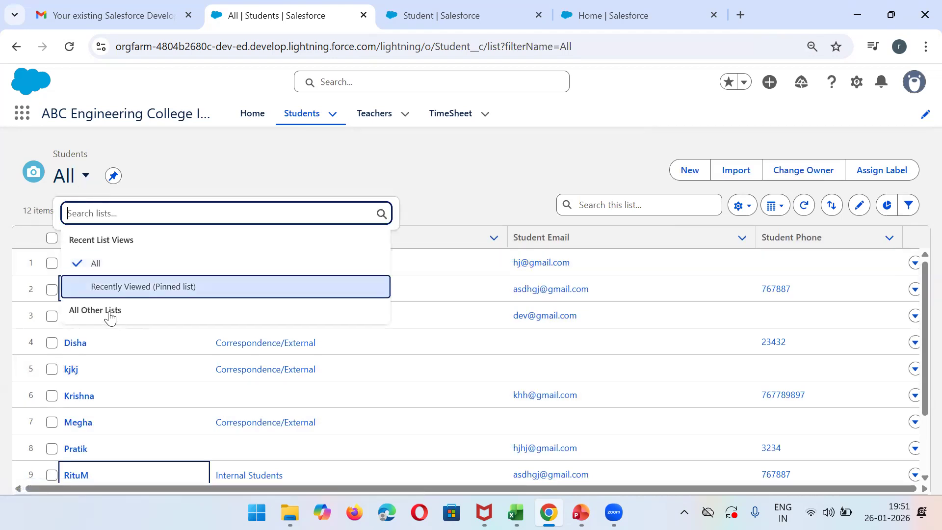
left_click(168, 274)
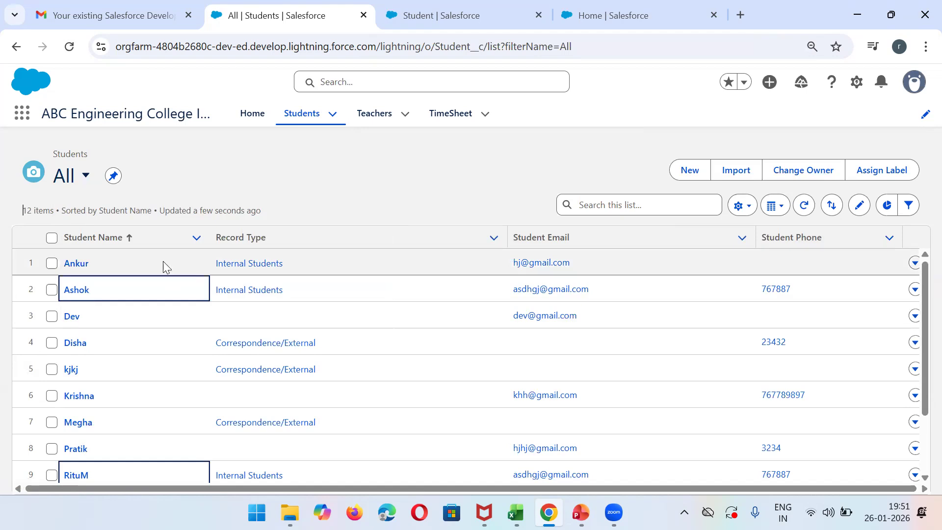
- Reload the Students list and check which list views are available
left_click(68, 47)
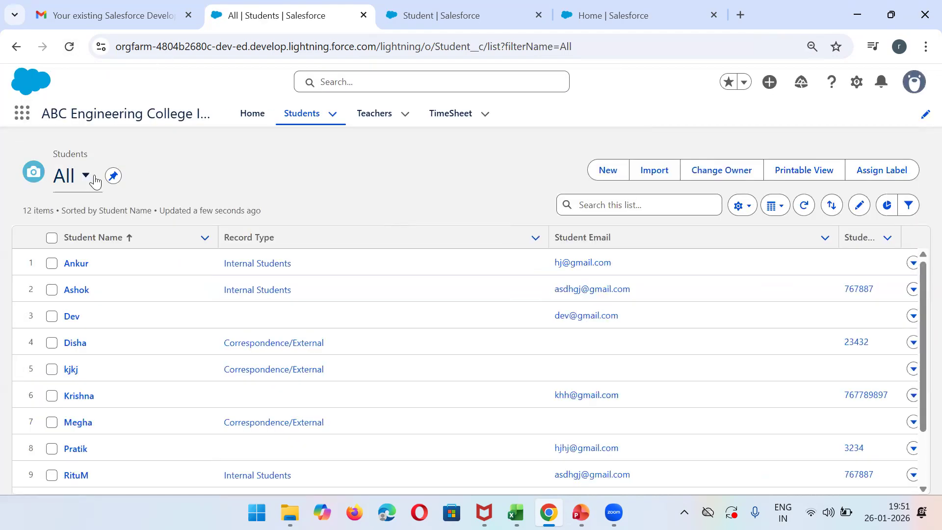
left_click(95, 177)
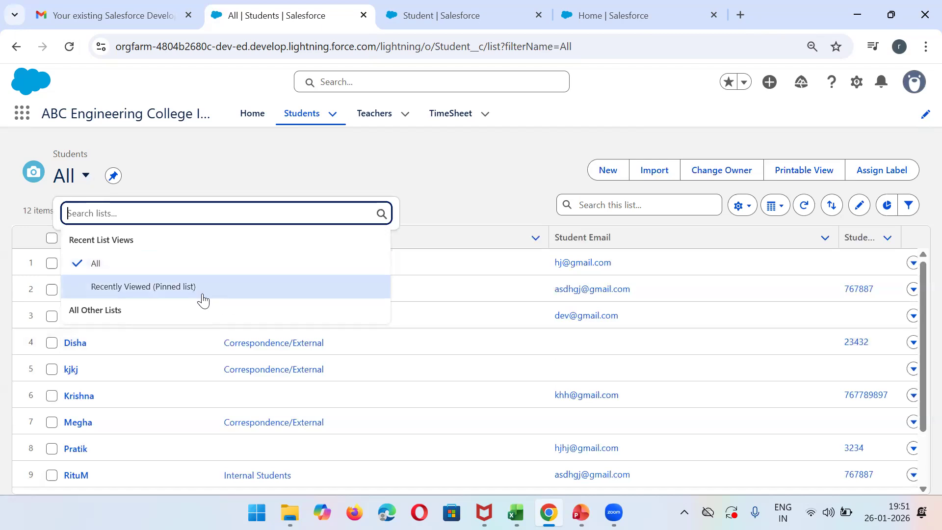
left_click(192, 155)
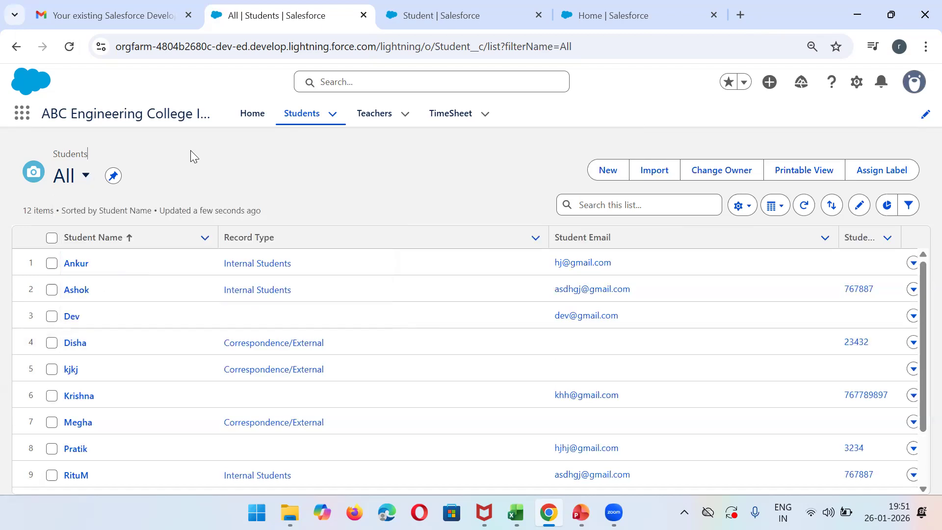
- Create a Students list view named Internal Student with the API name Internal_Student
left_click(735, 211)
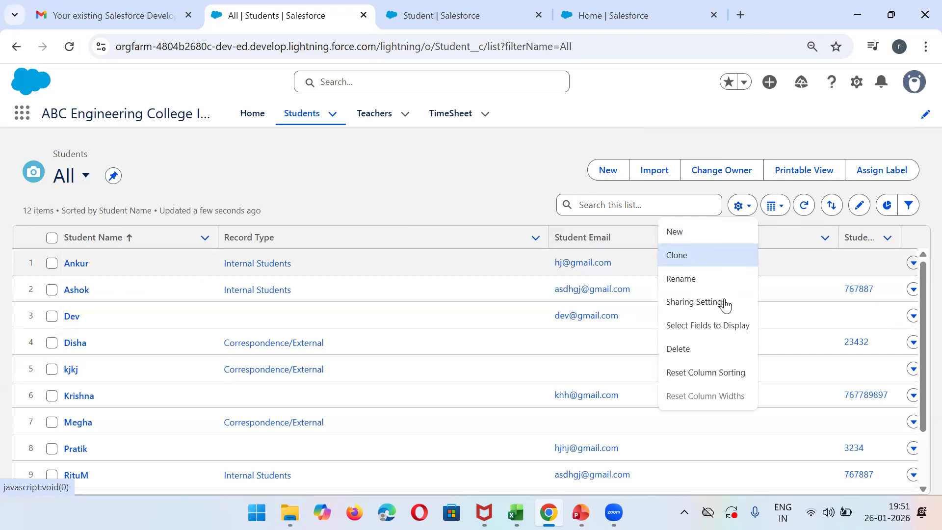
left_click(697, 238)
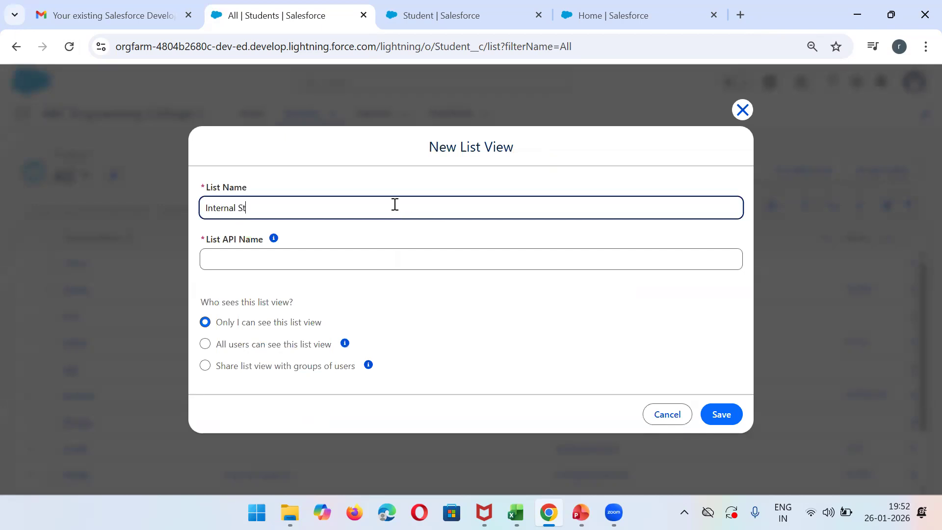
left_click(290, 253)
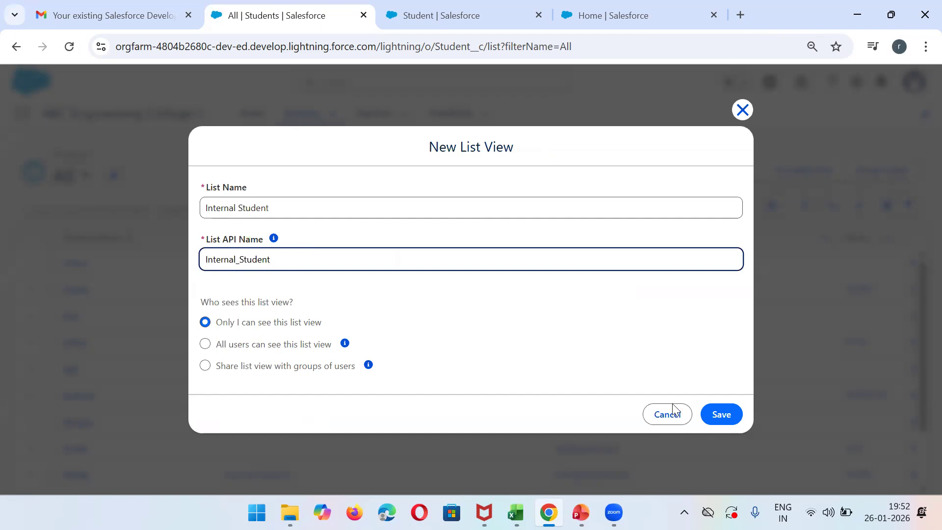
left_click(717, 415)
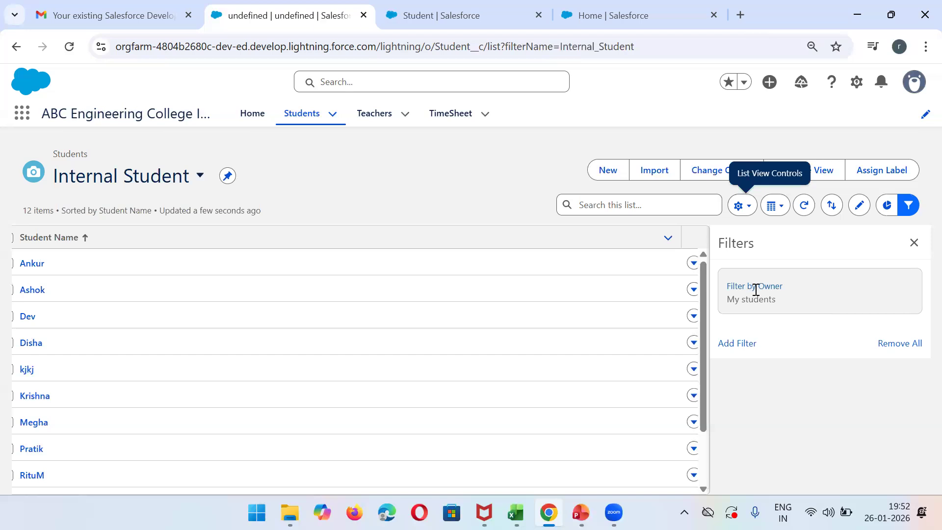
- Set the Internal Student list view's owner filter to All students
left_click(756, 290)
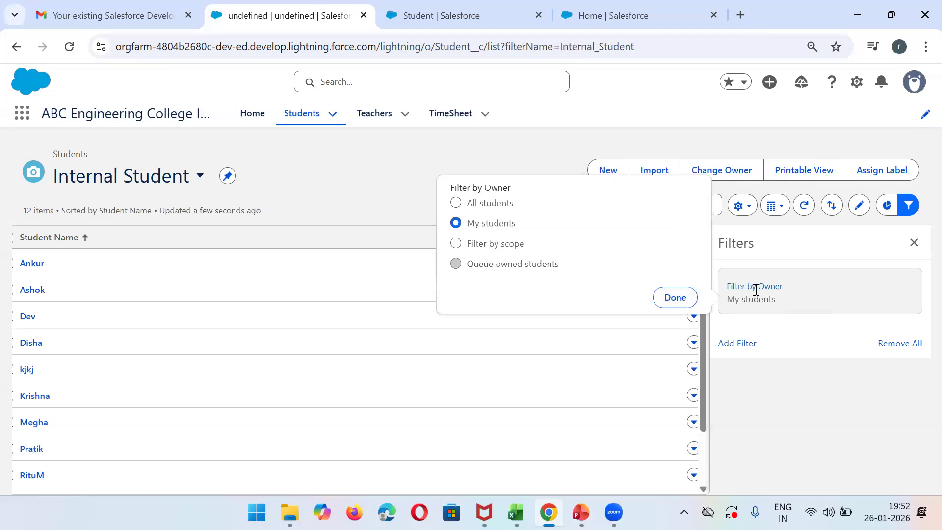
left_click(491, 204)
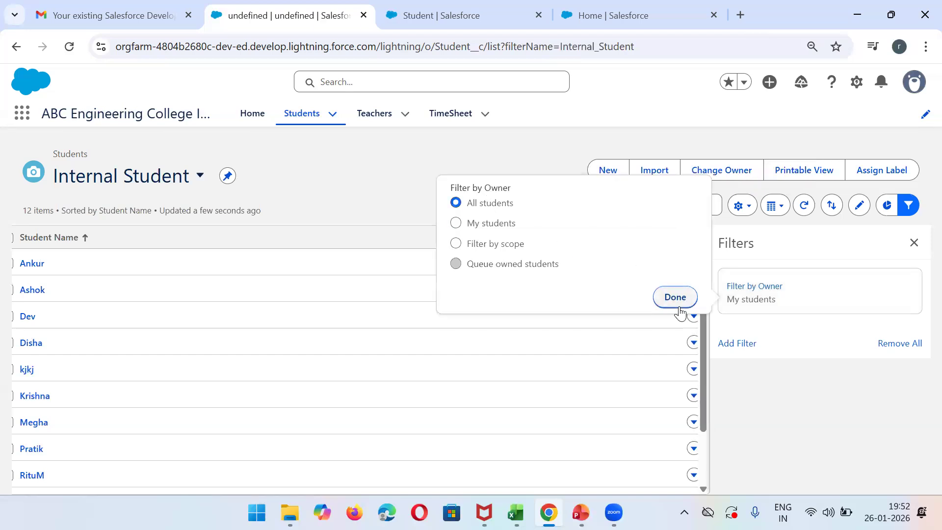
left_click(676, 299)
- Add the filter Record Type equals Internal Students to the Internal Student list view and save the filters
left_click(729, 349)
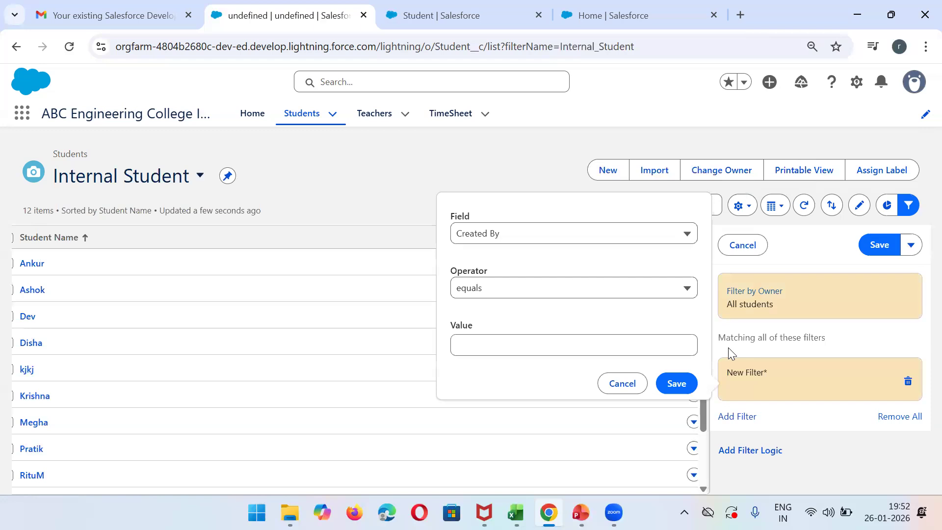
left_click(528, 233)
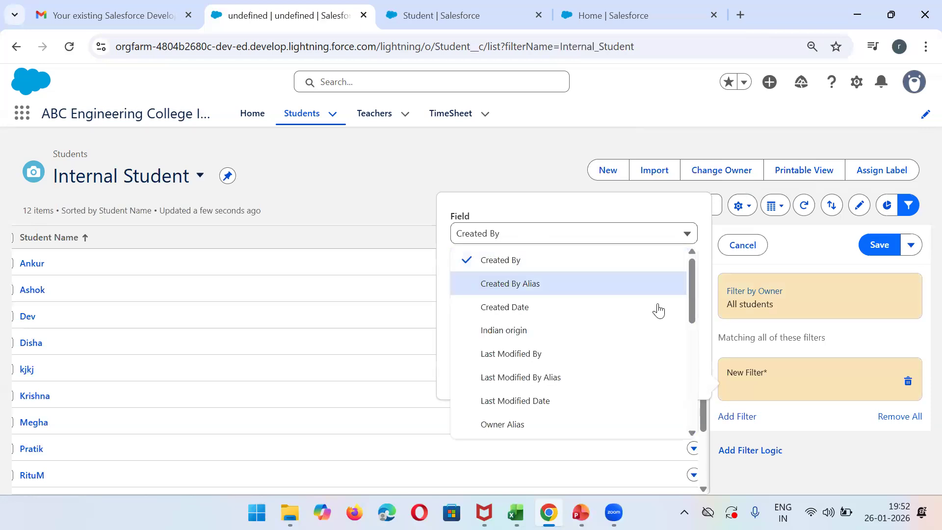
left_click_drag(694, 300, 693, 354)
left_click(579, 357)
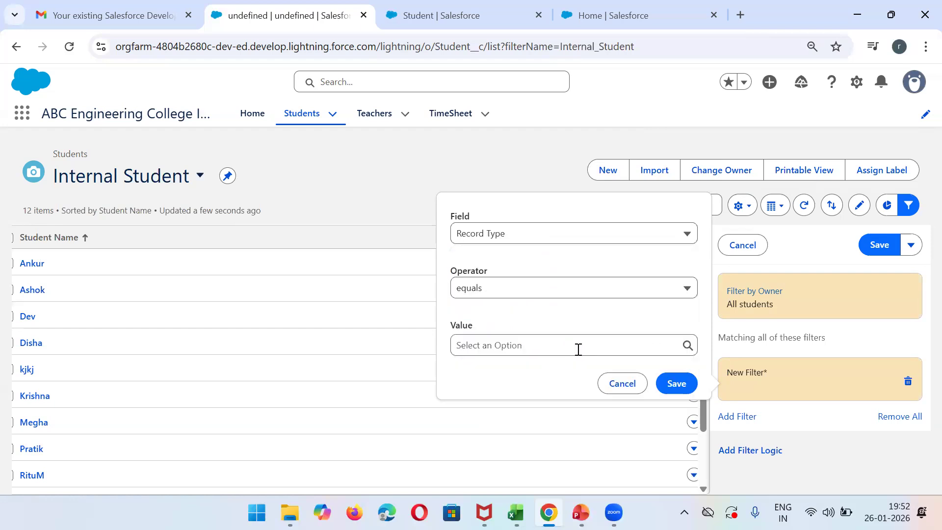
left_click(519, 355)
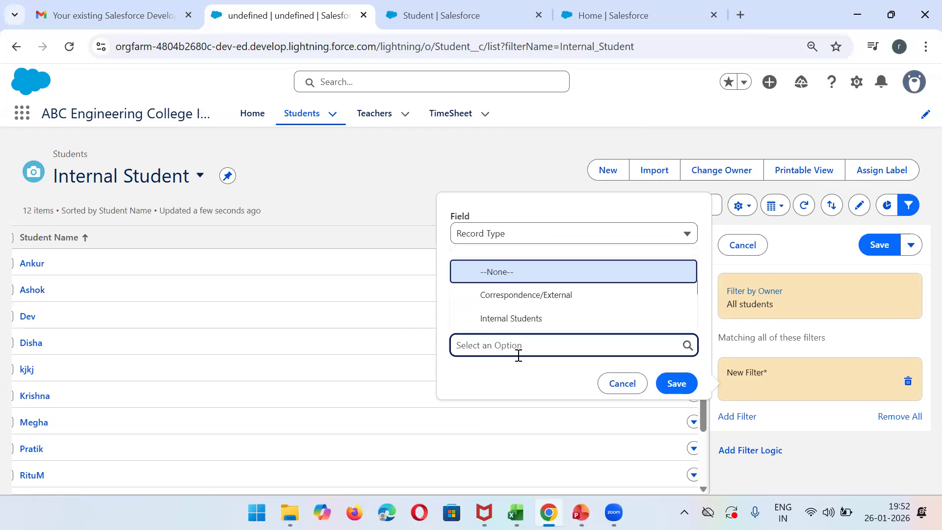
left_click(512, 319)
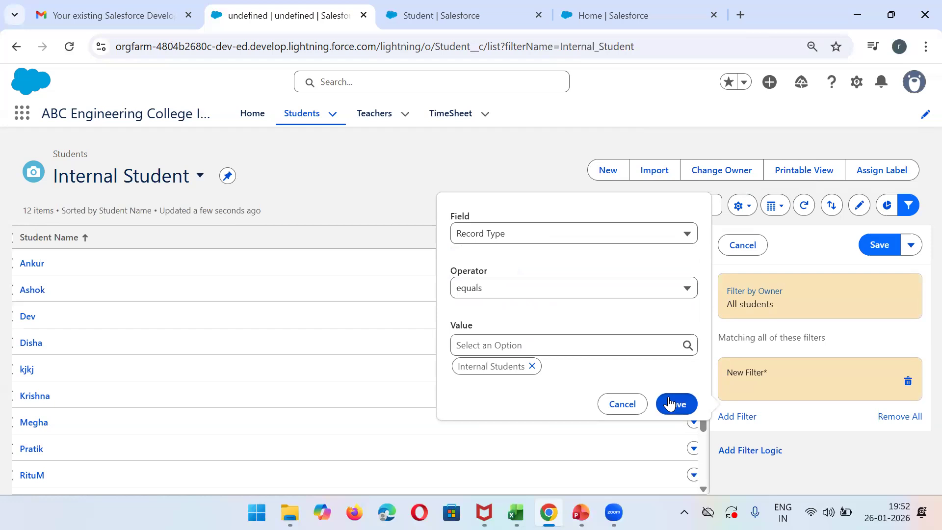
left_click(671, 404)
left_click(880, 244)
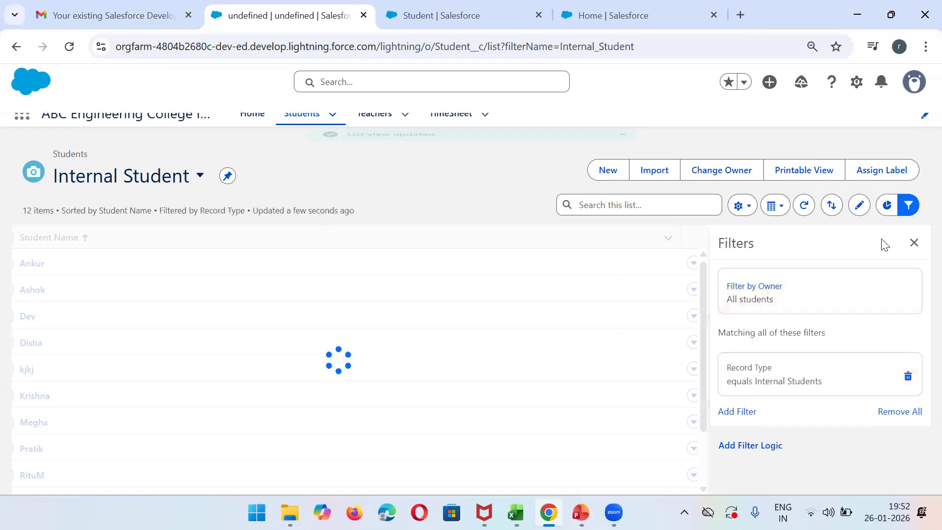
left_click(623, 141)
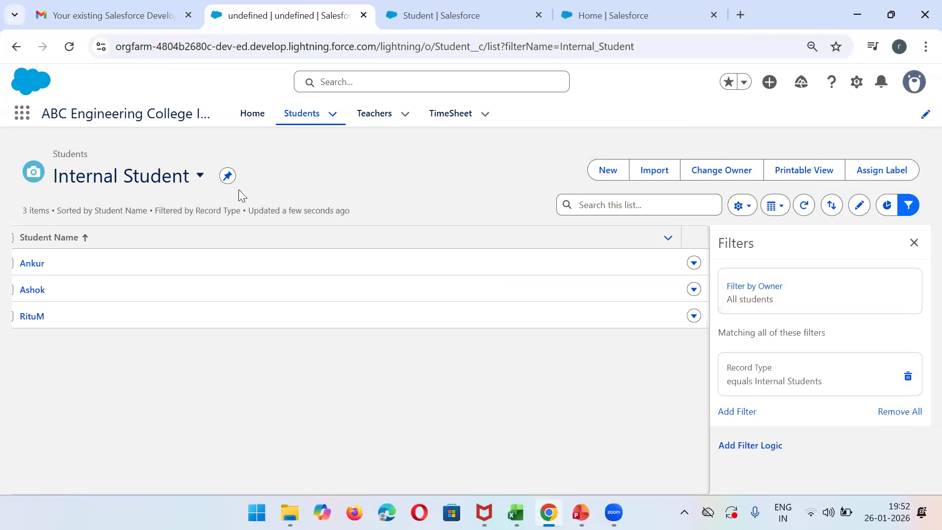
- Check the available list views and create another one named Correspondence/External with the API name Correspondence_External
left_click(201, 179)
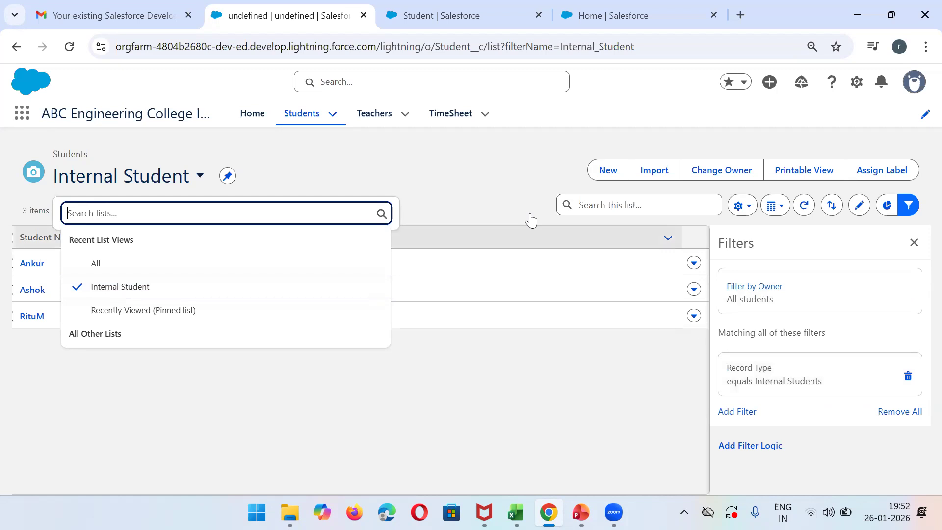
left_click(476, 187)
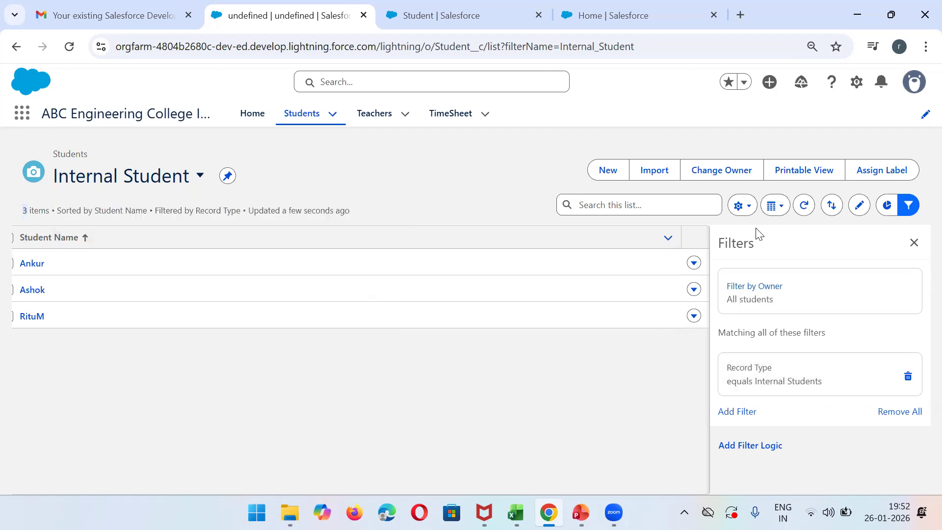
left_click(740, 205)
left_click(711, 242)
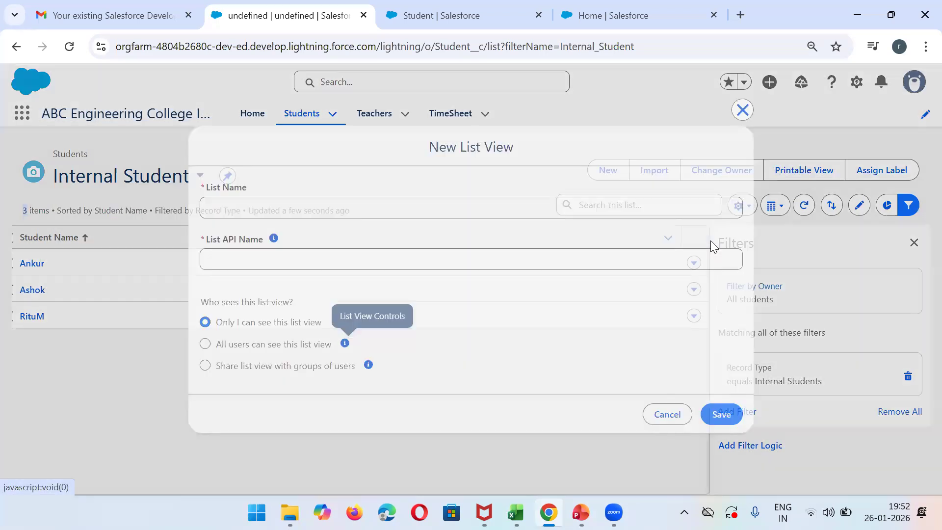
left_click(346, 212)
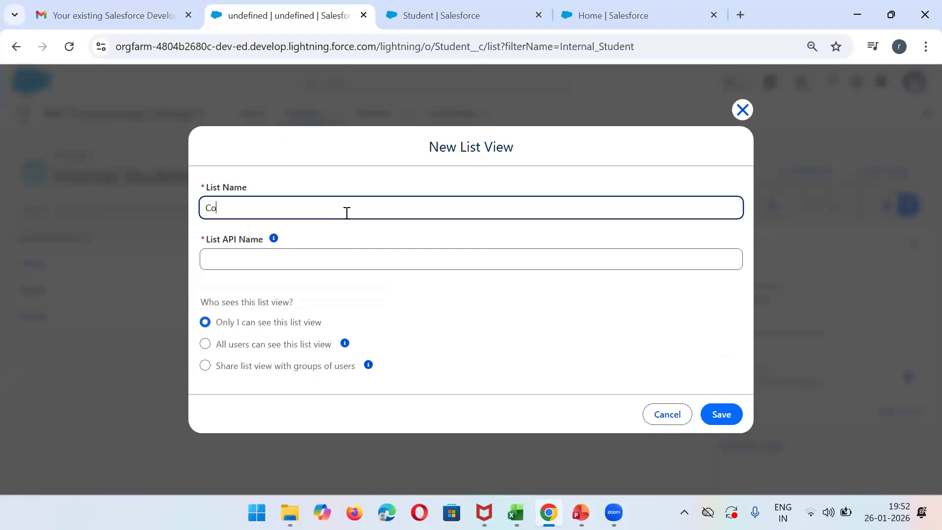
type("Correspondence/External")
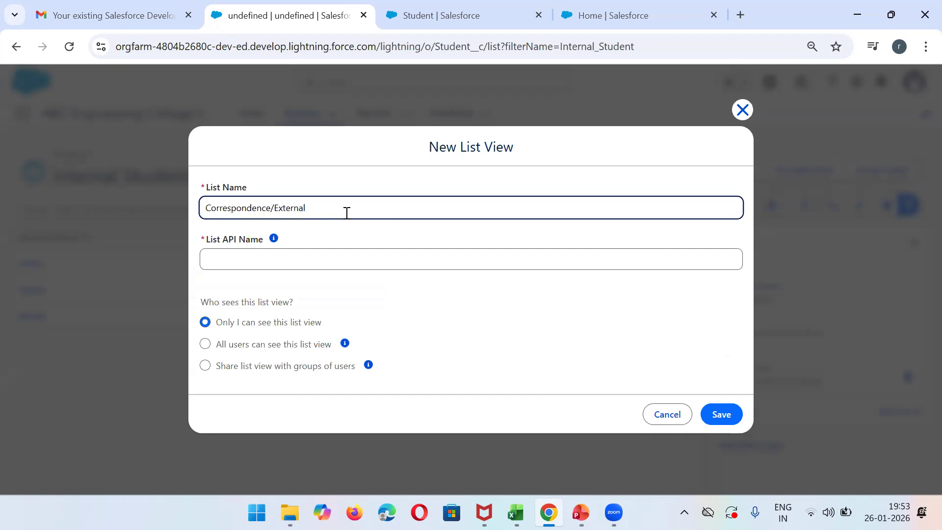
left_click(248, 255)
left_click(718, 413)
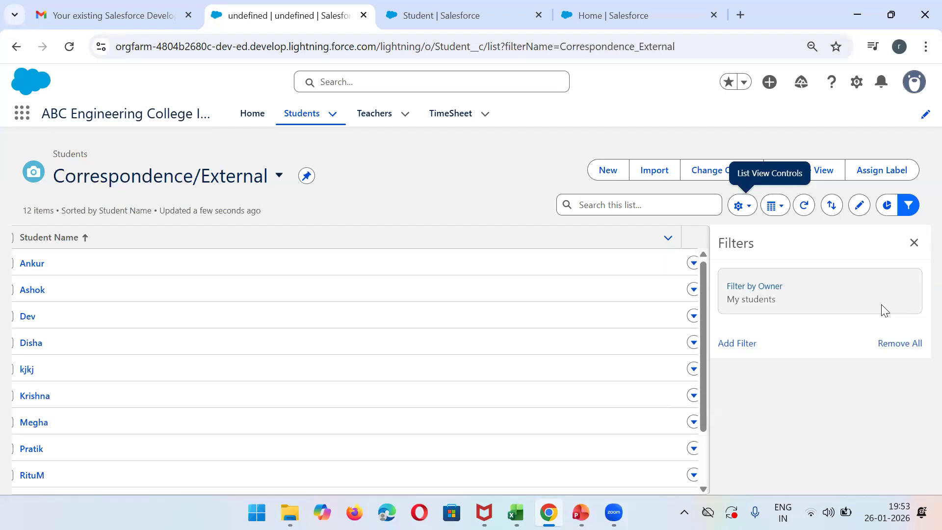
- Set the Correspondence/External list view's owner filter to All students
left_click(809, 295)
left_click(511, 211)
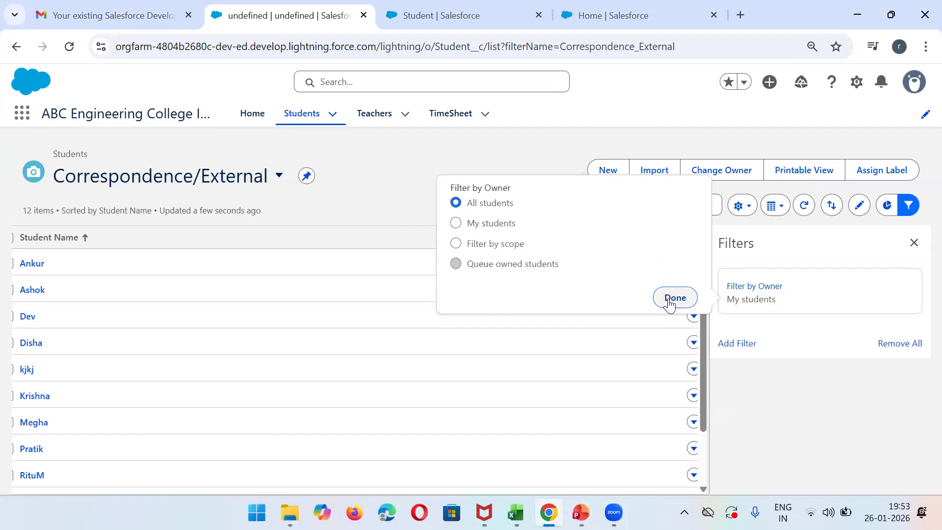
left_click(674, 298)
- Add the filter Record Type equals Correspondence/External to the Correspondence/External list view and save the filters
left_click(750, 349)
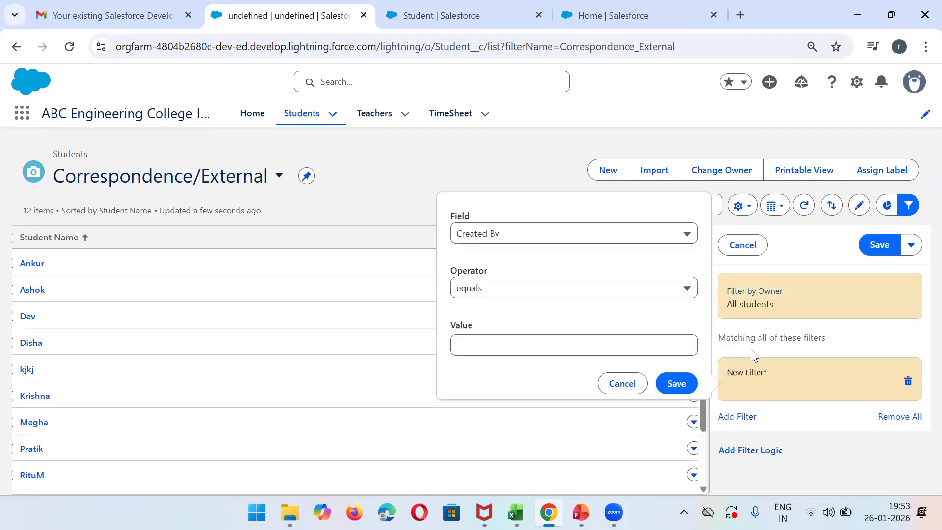
left_click(496, 234)
left_click_drag(691, 294, 694, 355)
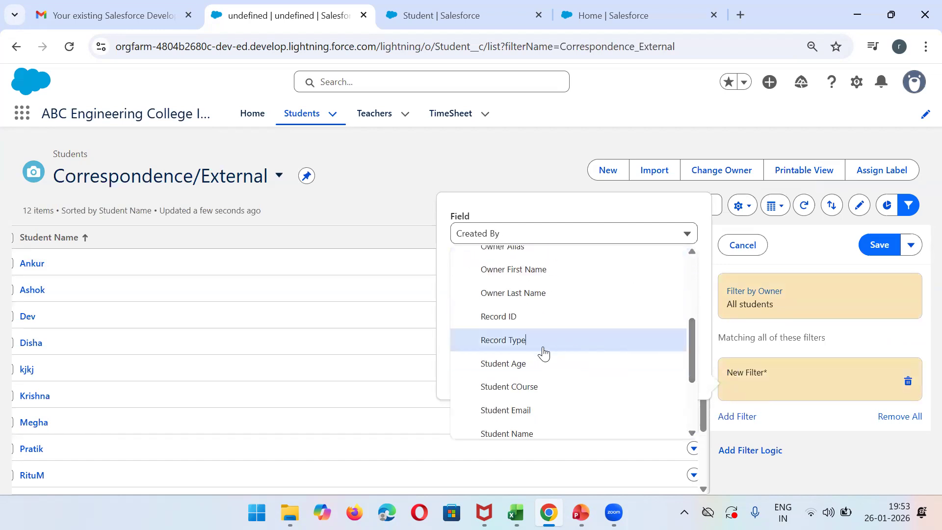
left_click(544, 353)
left_click(506, 346)
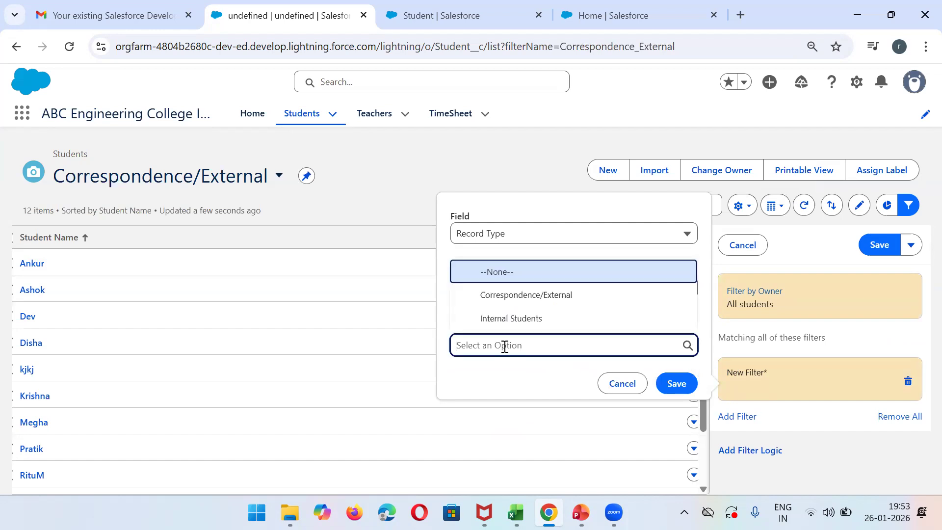
left_click(539, 301)
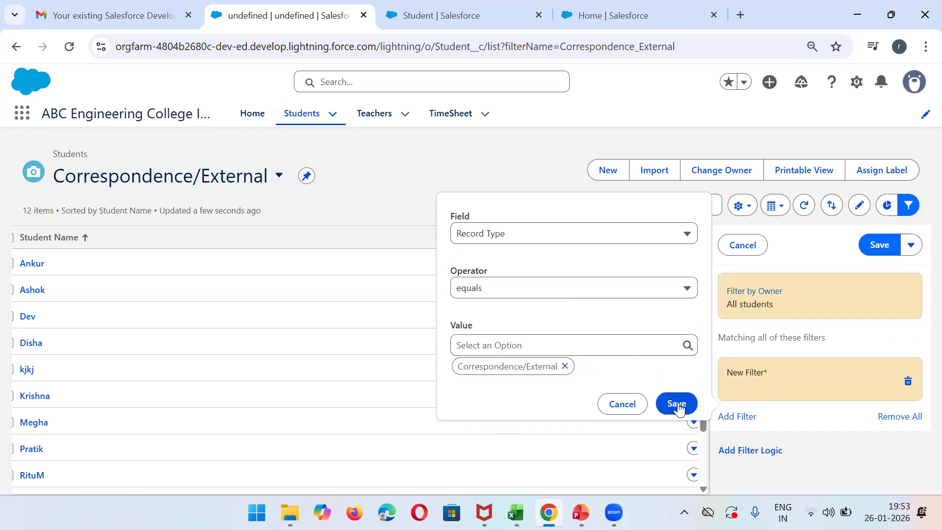
left_click(677, 404)
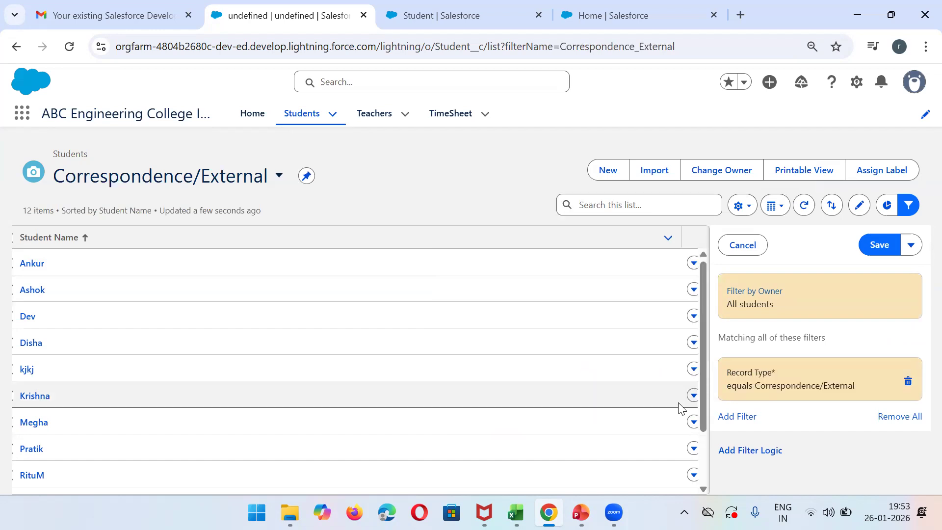
left_click(879, 245)
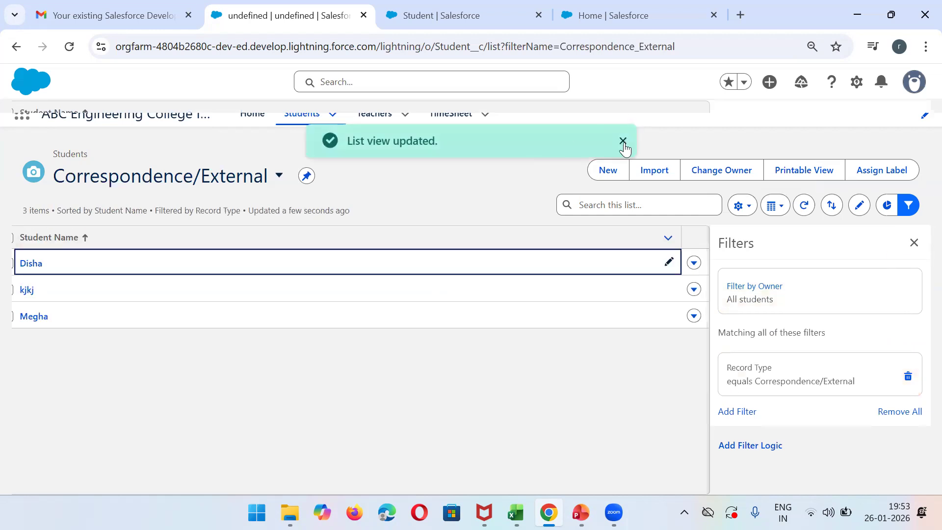
left_click(624, 142)
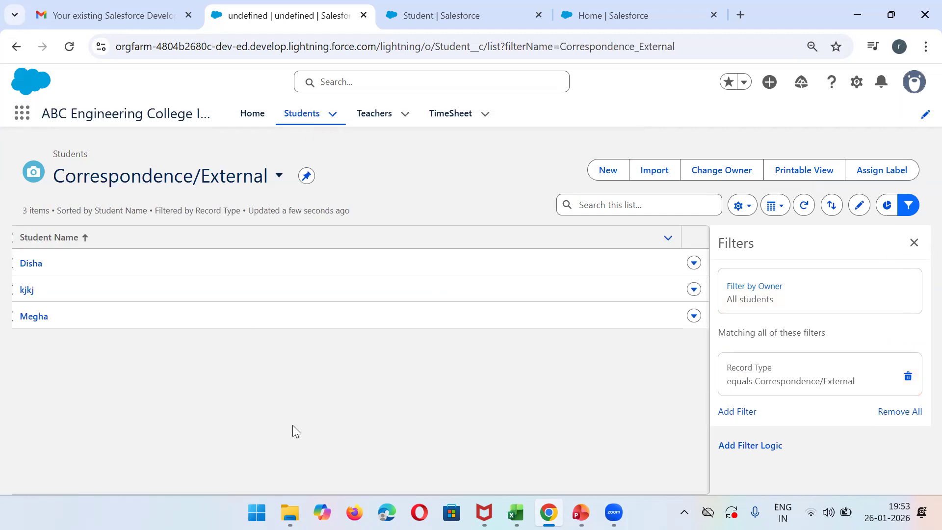
- Reduce the browser zoom to 67% for the Correspondence/External list view page
left_click(926, 46)
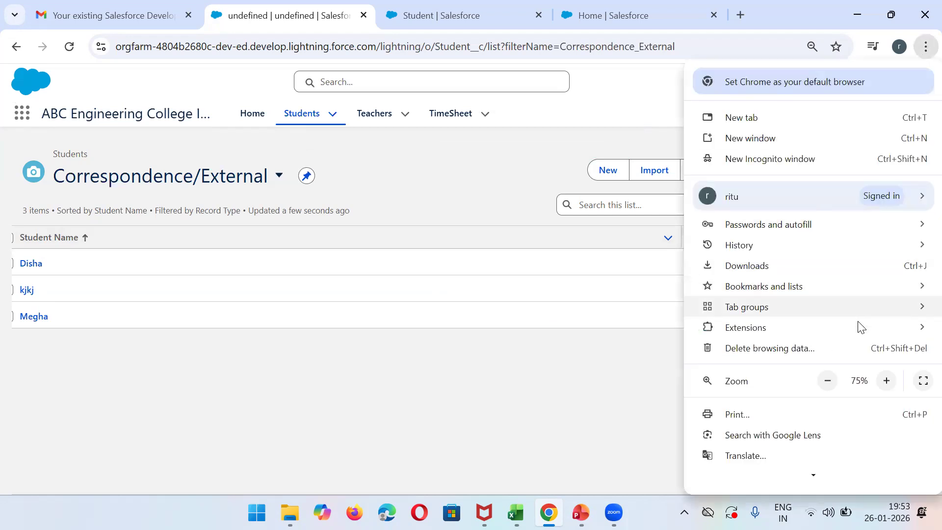
left_click(829, 382)
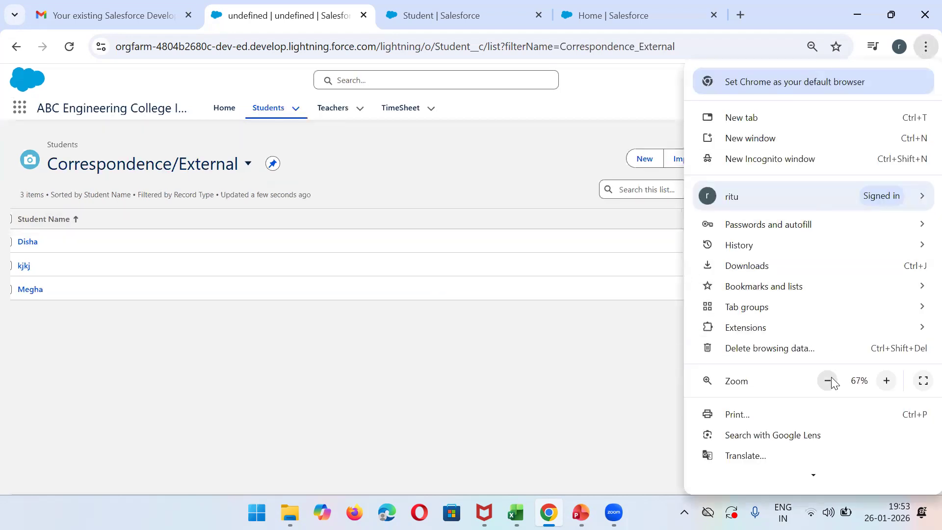
left_click(322, 383)
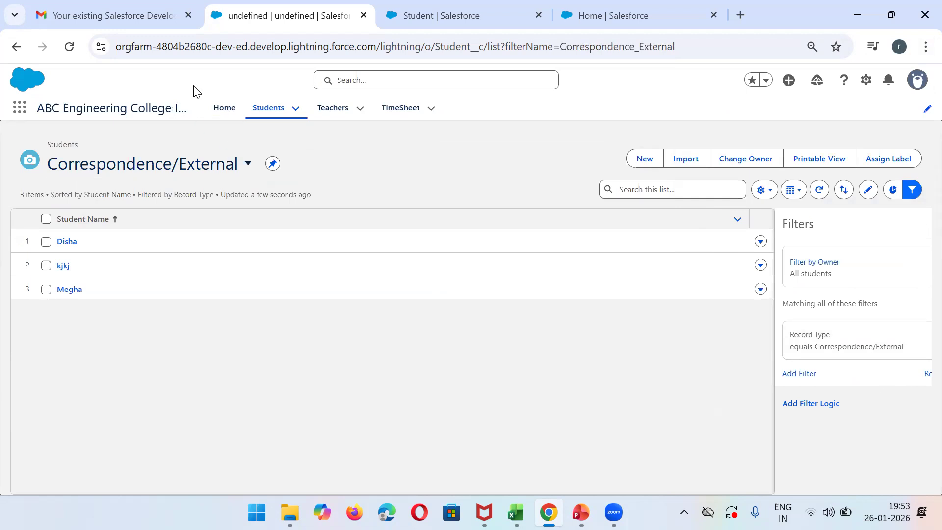
- Reload the Correspondence/External list page and switch to the All list view to compare the students' record types
left_click(71, 46)
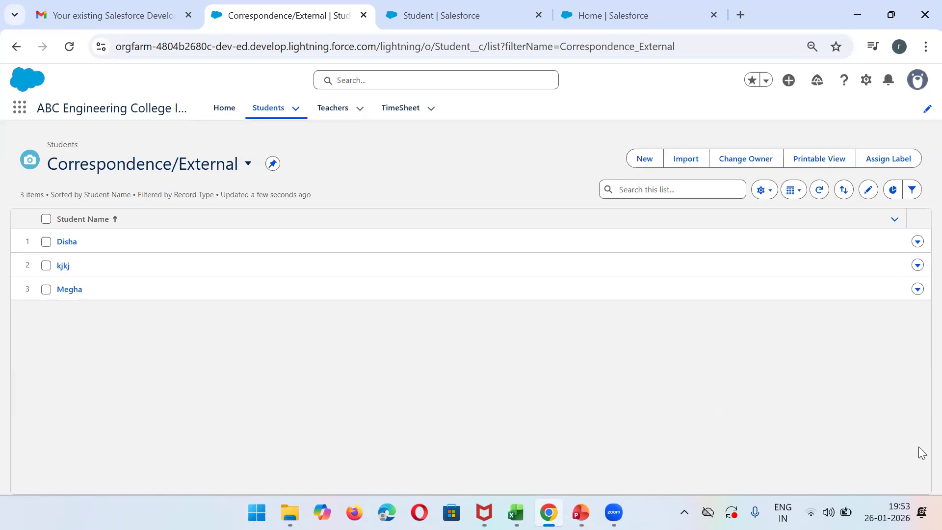
left_click(241, 166)
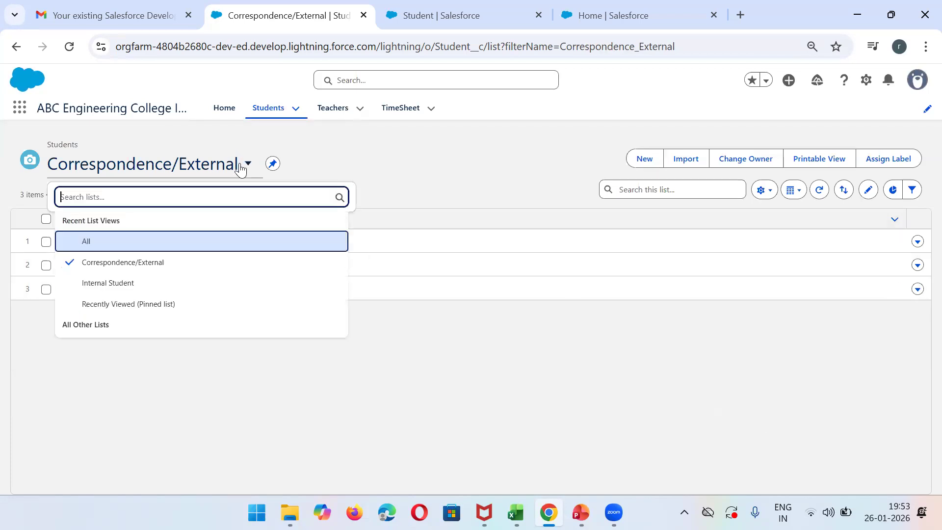
left_click(141, 239)
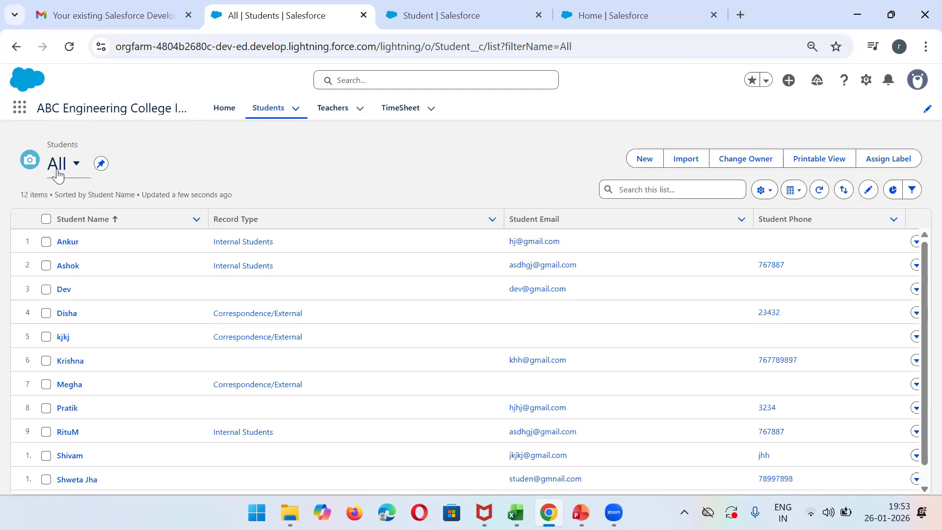
- Add Student Phone, Student's Skill and Subcribe of Notification as displayed fields in the Correspondence/External list view and save
left_click(77, 173)
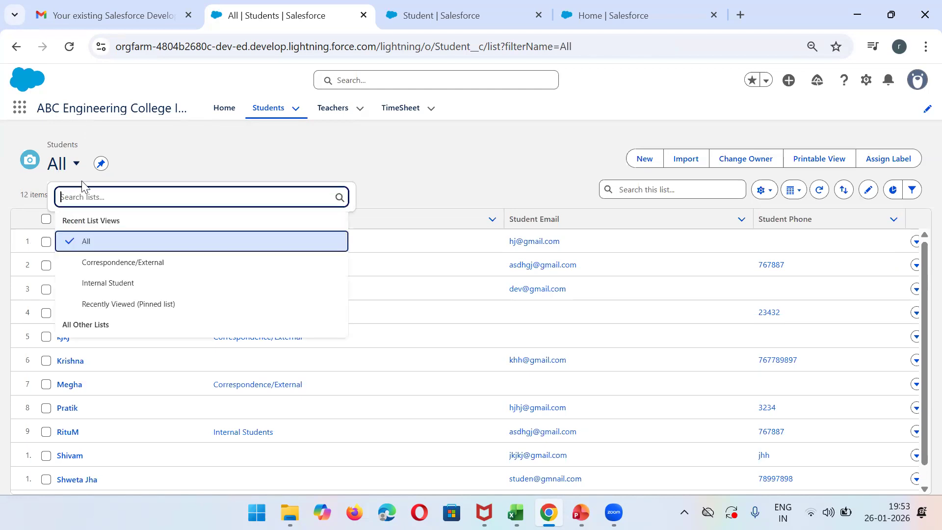
left_click(129, 268)
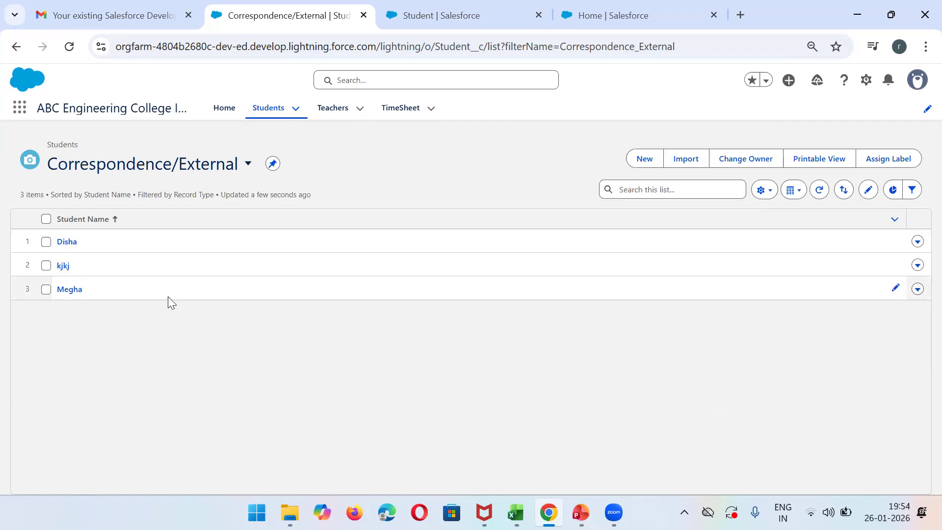
left_click(762, 193)
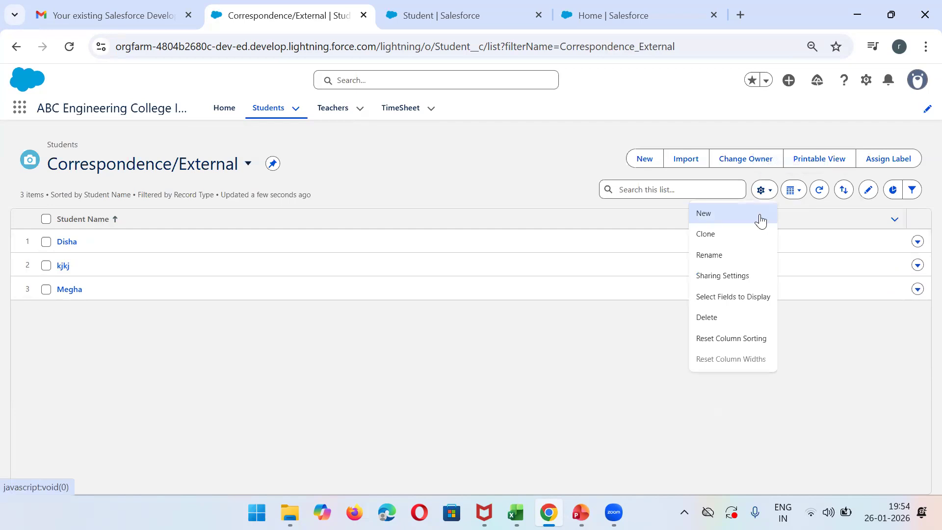
left_click(718, 301)
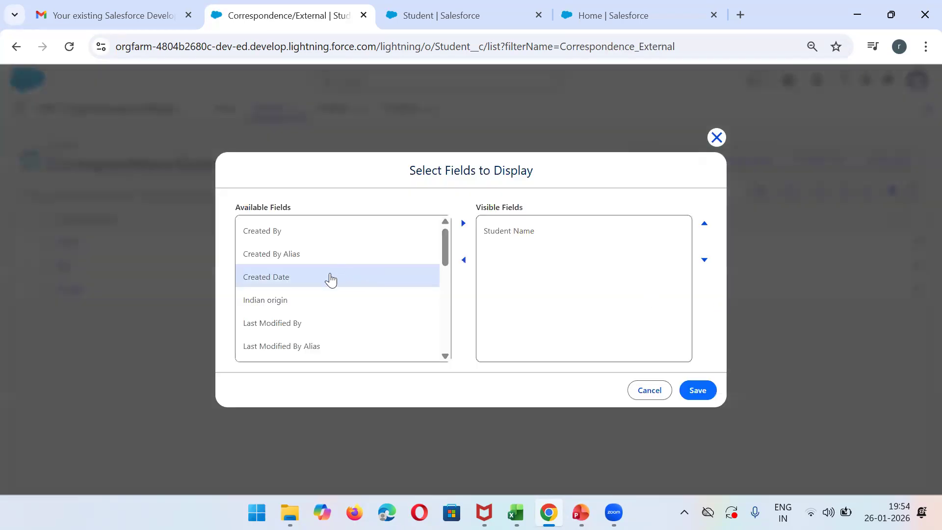
left_click_drag(448, 268, 446, 352)
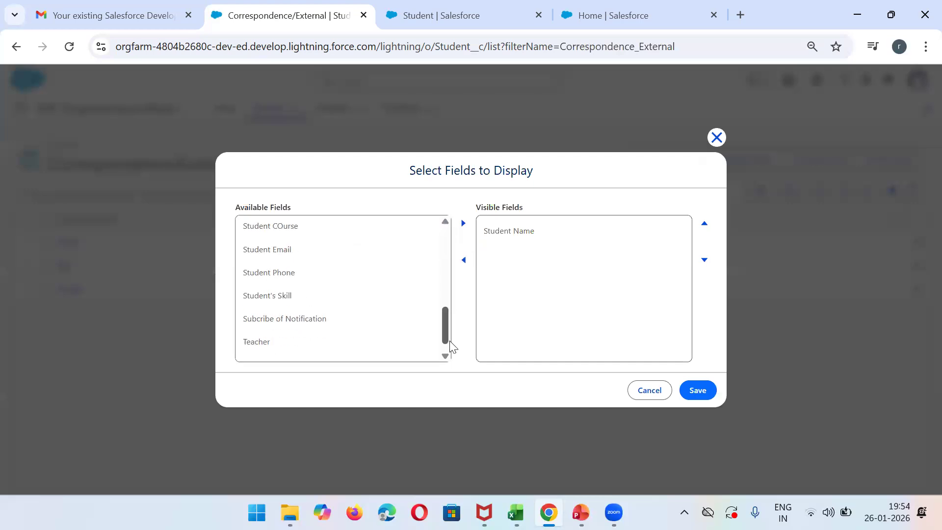
left_click(294, 271)
key("shift+Down")
key("shift+Down")
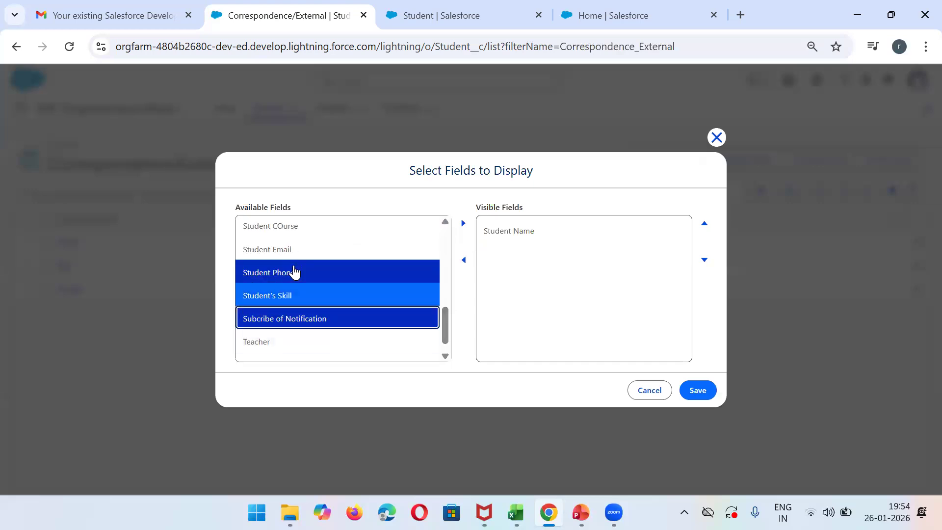
left_click(464, 223)
left_click(694, 391)
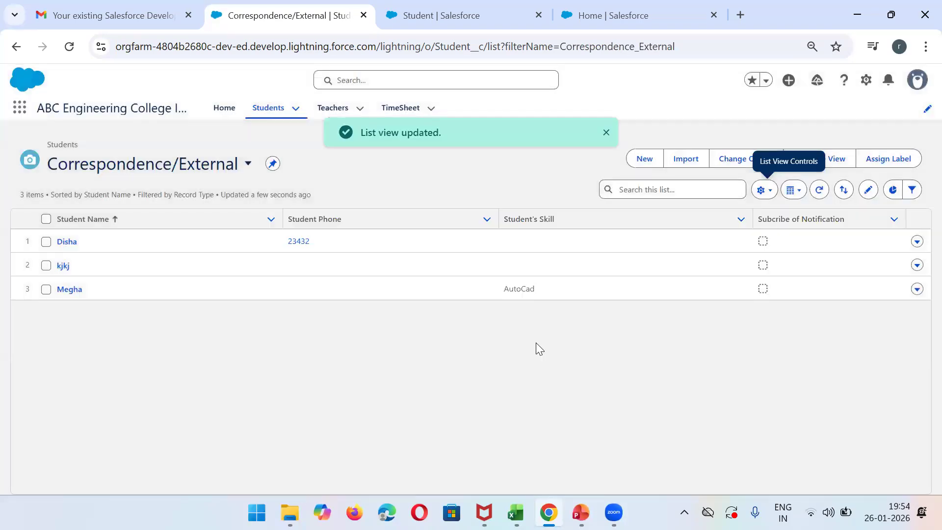
- Add Indian origin, Last Modified By and Last Modified By Alias as displayed fields in the Internal Student list view and save
left_click(245, 165)
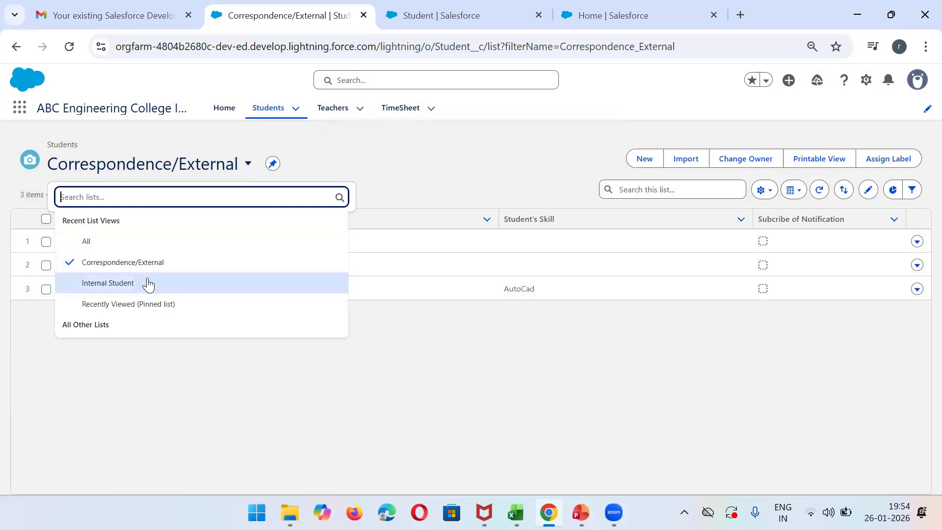
left_click(125, 284)
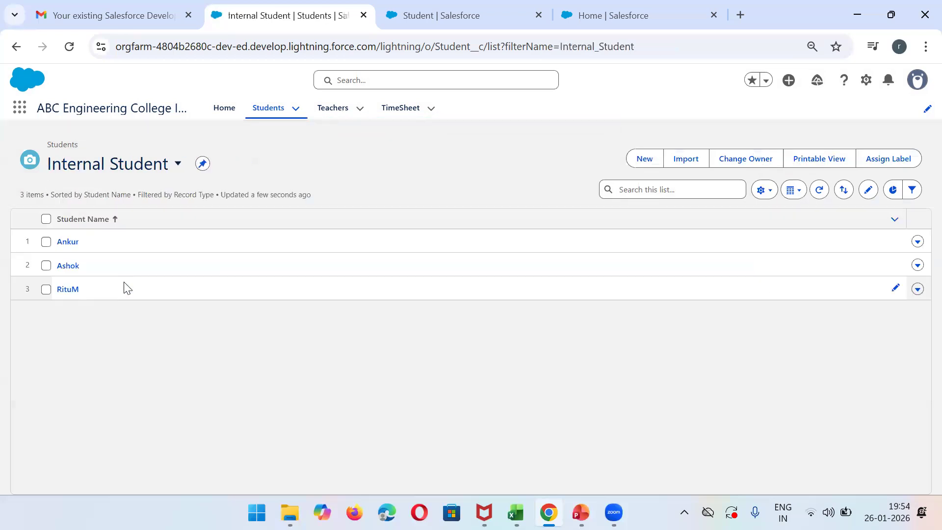
left_click(763, 191)
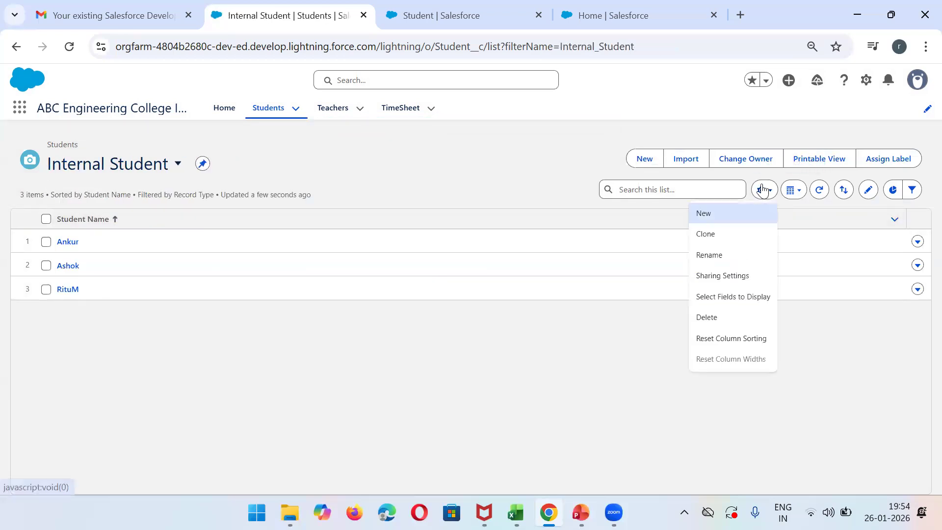
left_click(734, 296)
left_click(409, 289)
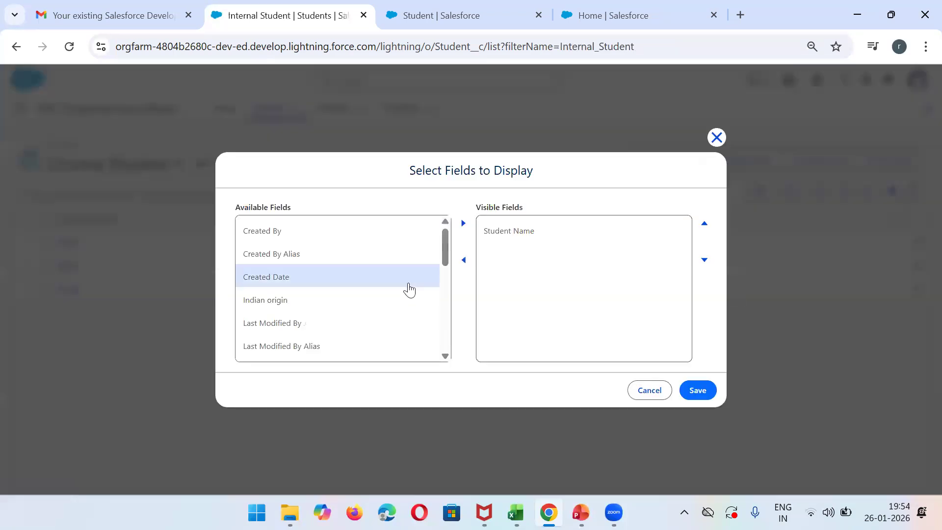
left_click(355, 300)
left_click(371, 350, "shift")
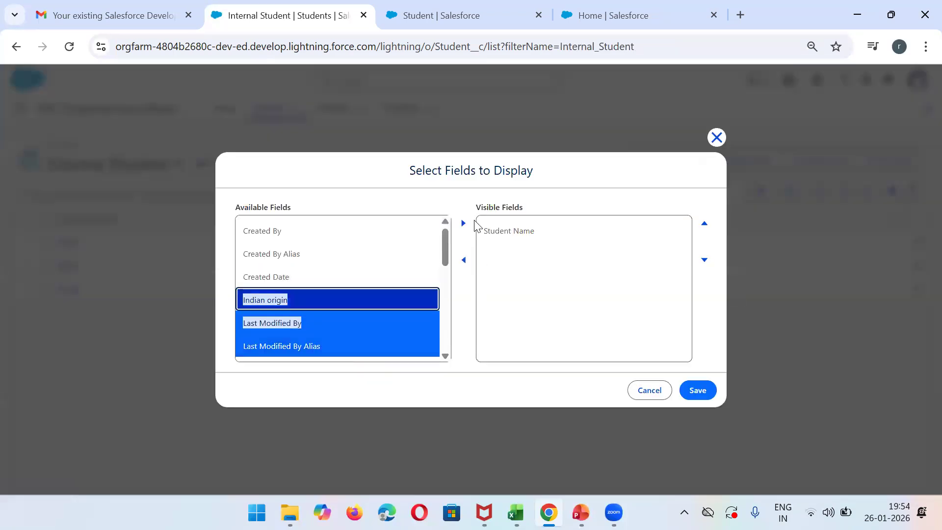
left_click(463, 224)
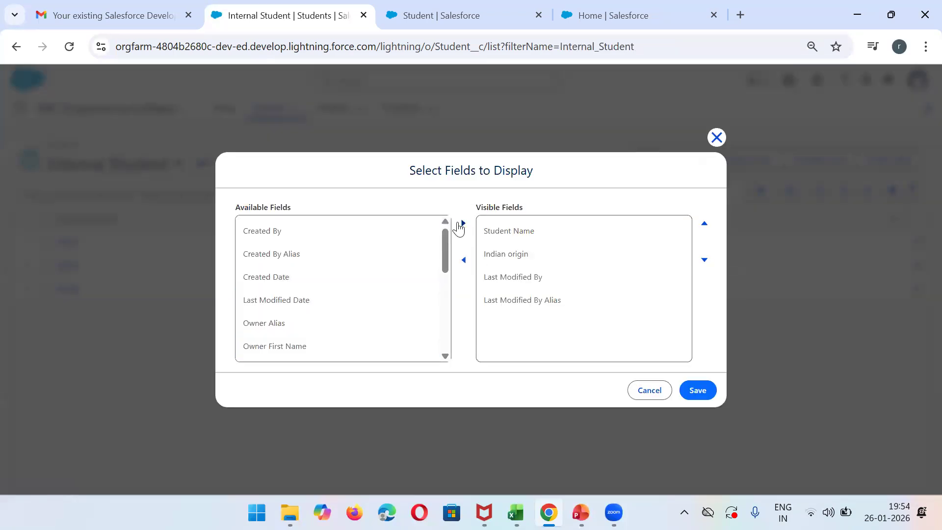
left_click(697, 391)
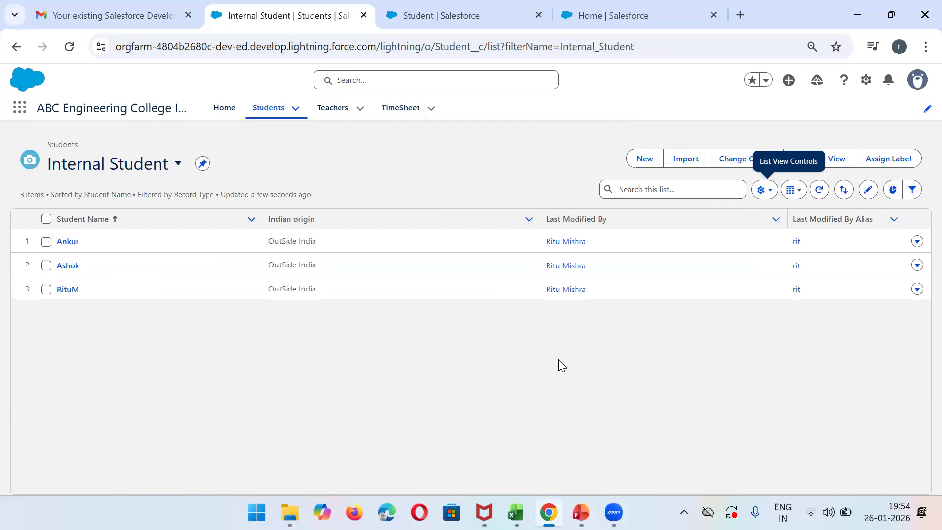
- Check the printable view of the Internal Student list and return to the list view page
left_click(182, 170)
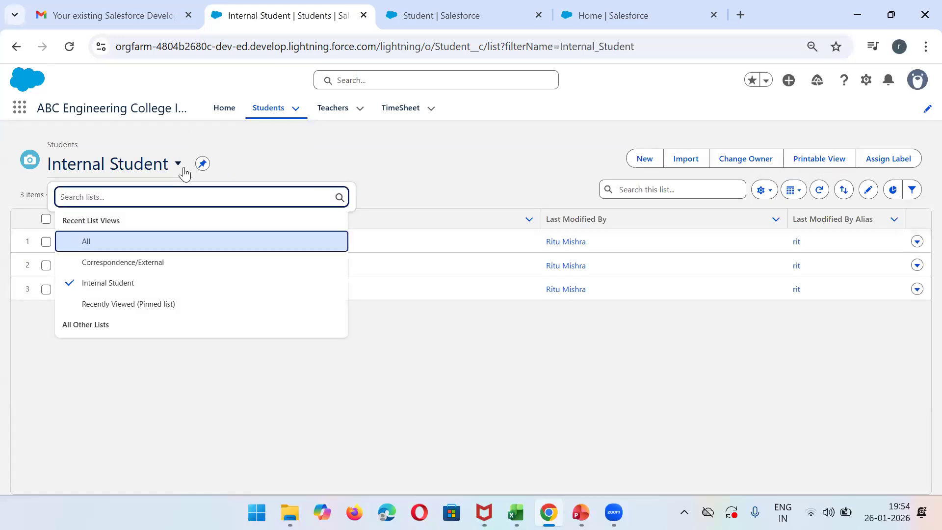
left_click(761, 197)
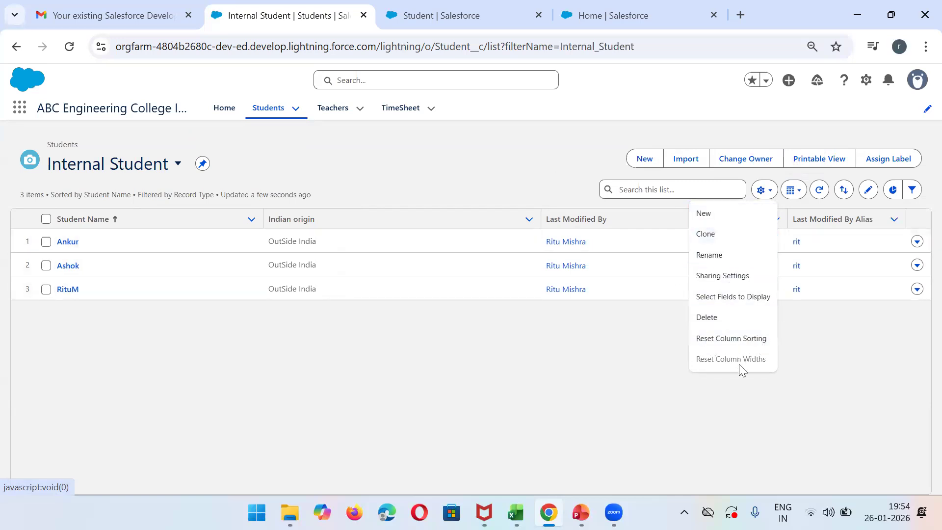
left_click(843, 363)
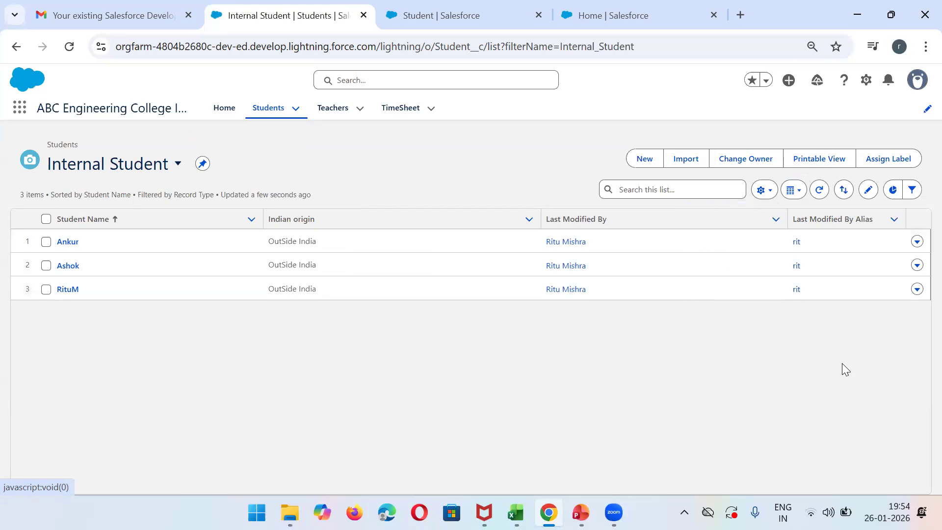
left_click(829, 164)
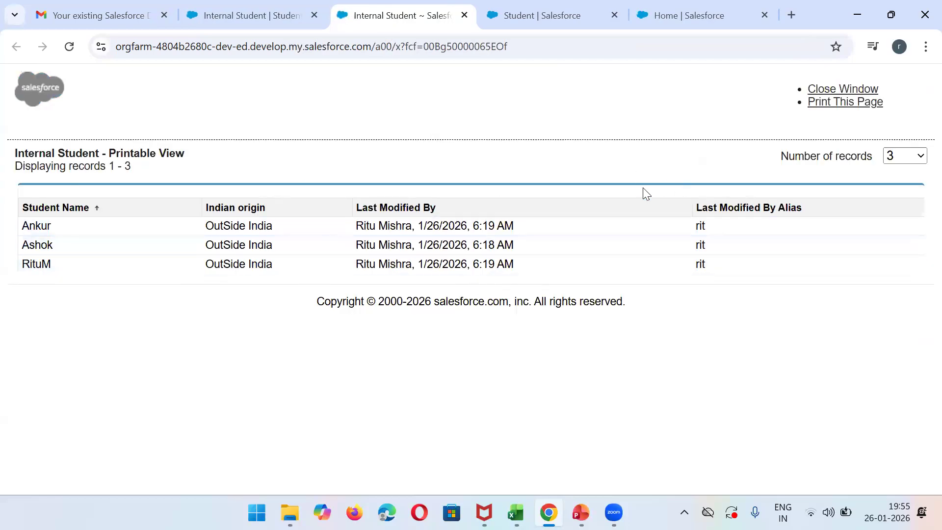
left_click(253, 10)
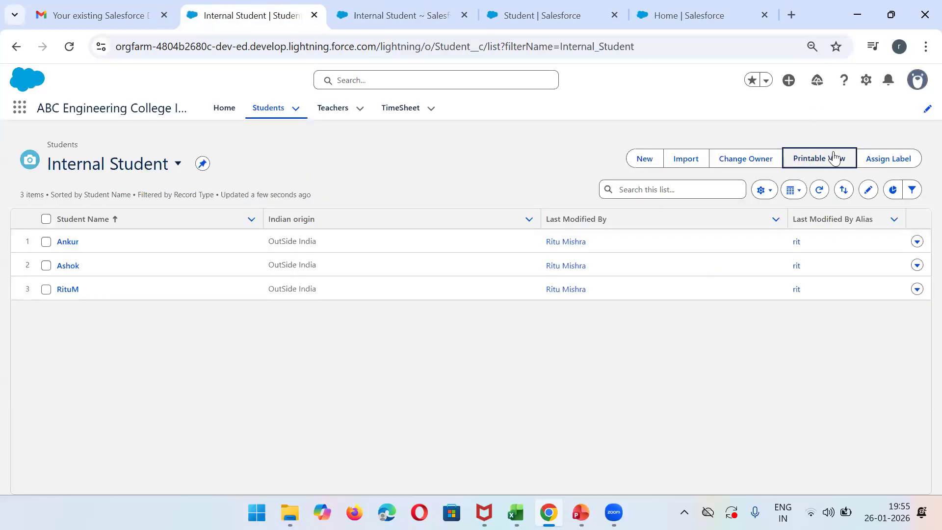
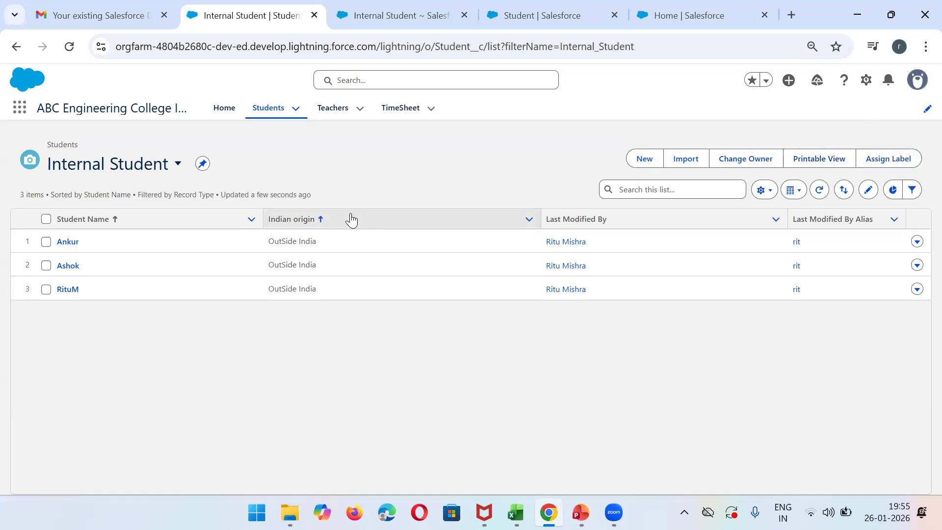
- Start a new chart for the Internal Student list view and name it Internal Chart
left_click(893, 192)
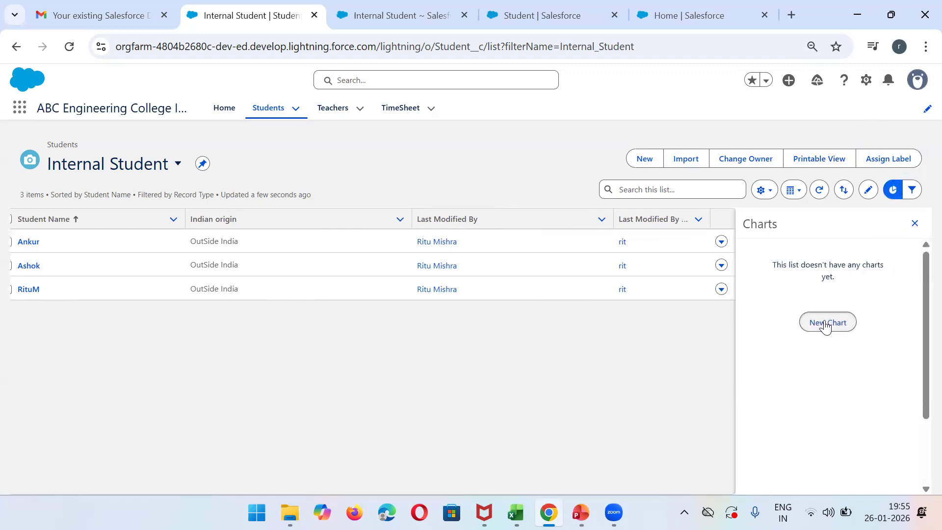
left_click(826, 324)
left_click(356, 190)
type("Interna")
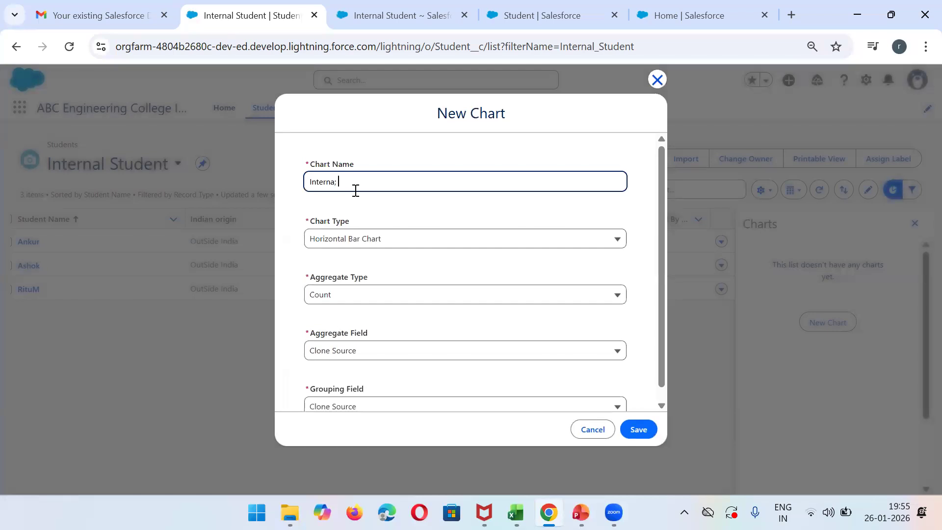
type("l Chart")
left_click(664, 399)
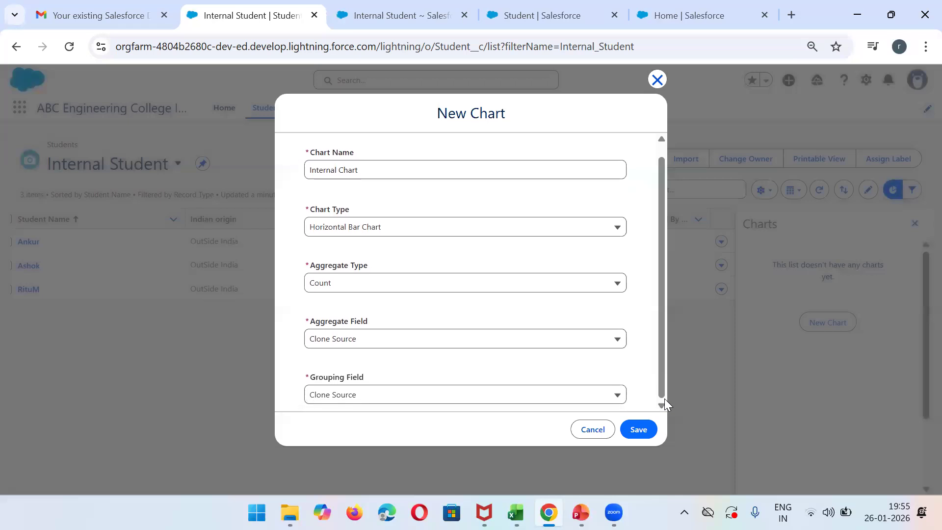
- Set the chart's aggregate field to Total Number Of leaves, save the chart and close the charts pane
left_click(442, 284)
left_click(441, 284)
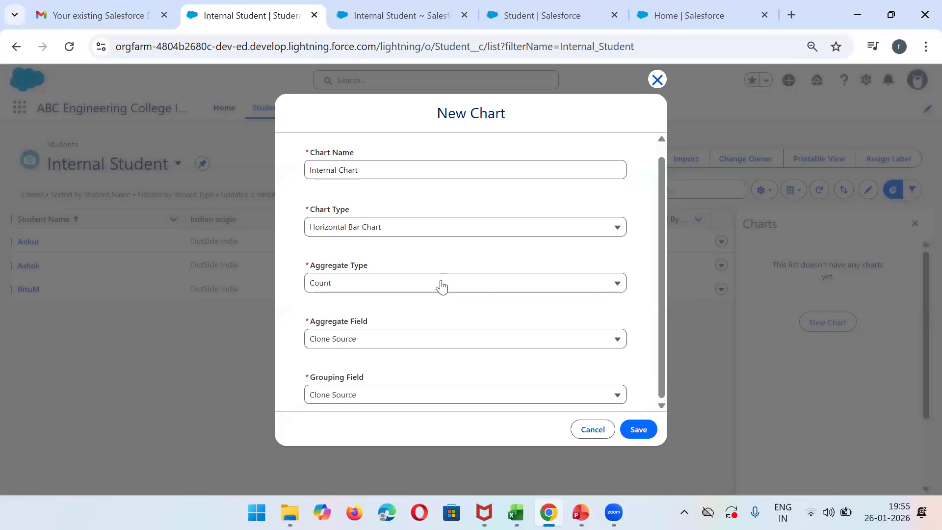
left_click(484, 346)
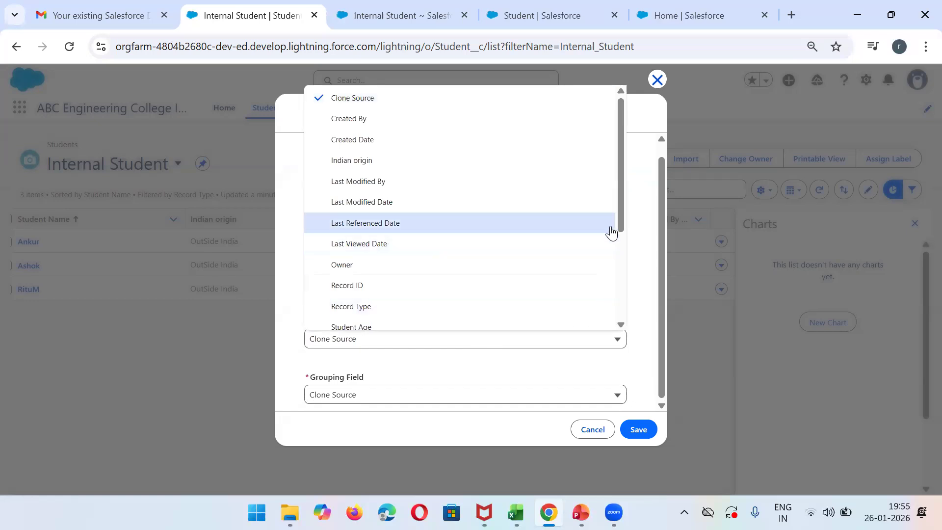
left_click_drag(621, 218, 635, 314)
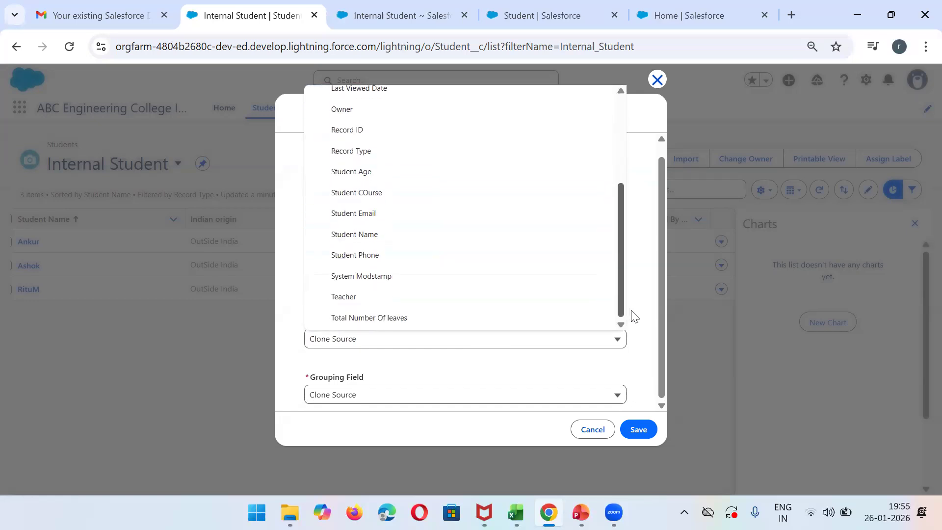
left_click(634, 315)
left_click(623, 342)
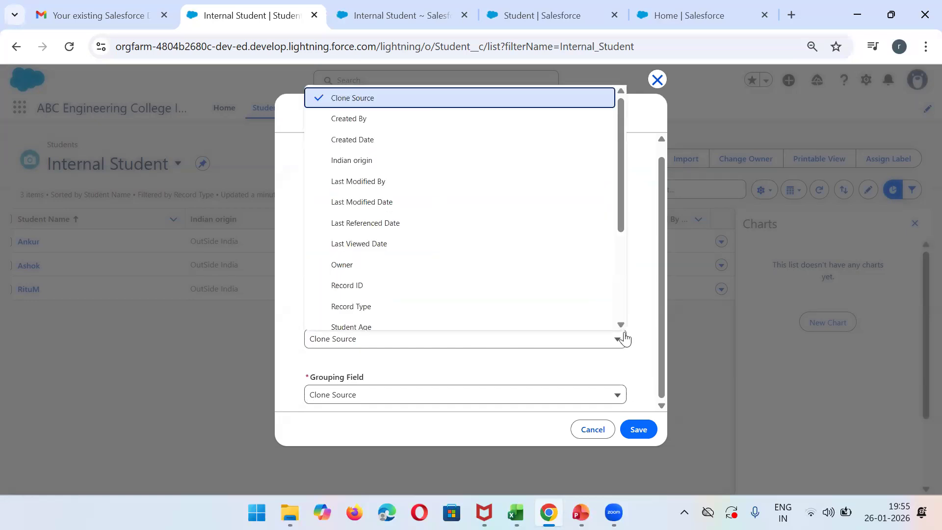
scroll(625, 309, "down", 3)
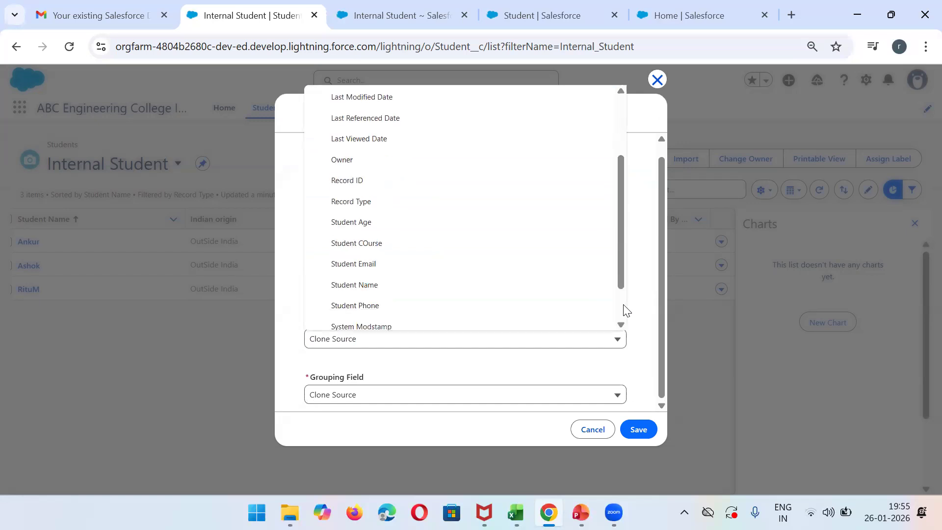
left_click(524, 322)
left_click(640, 432)
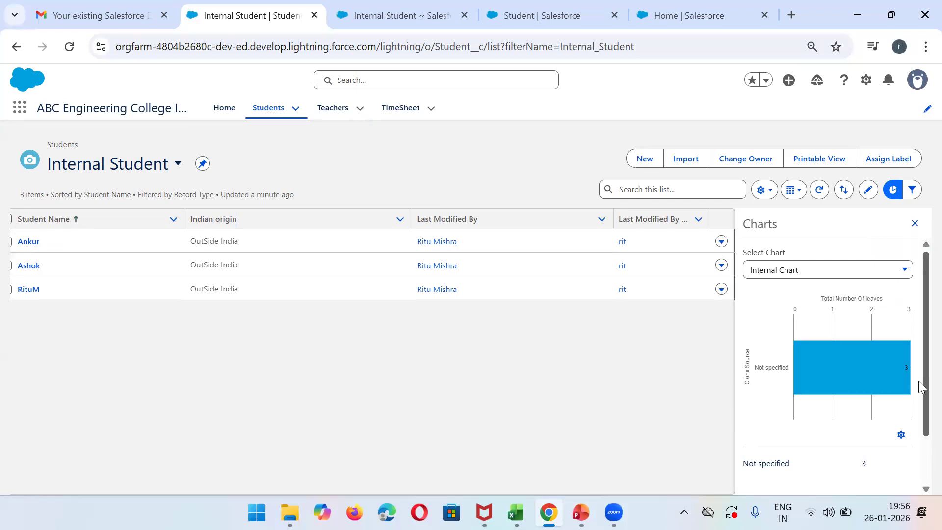
left_click(916, 224)
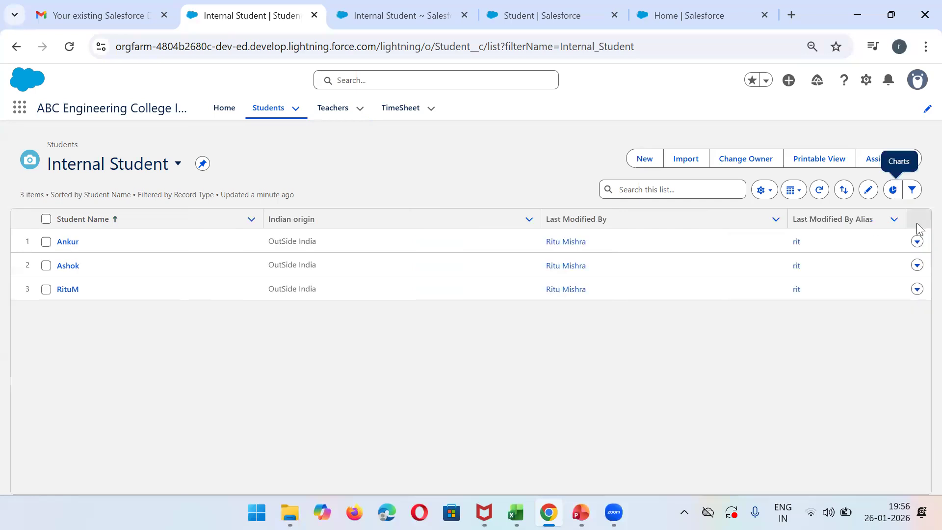
- Add the filter Subcribe of Notification equals True to the Internal Student list view and save it
left_click(912, 191)
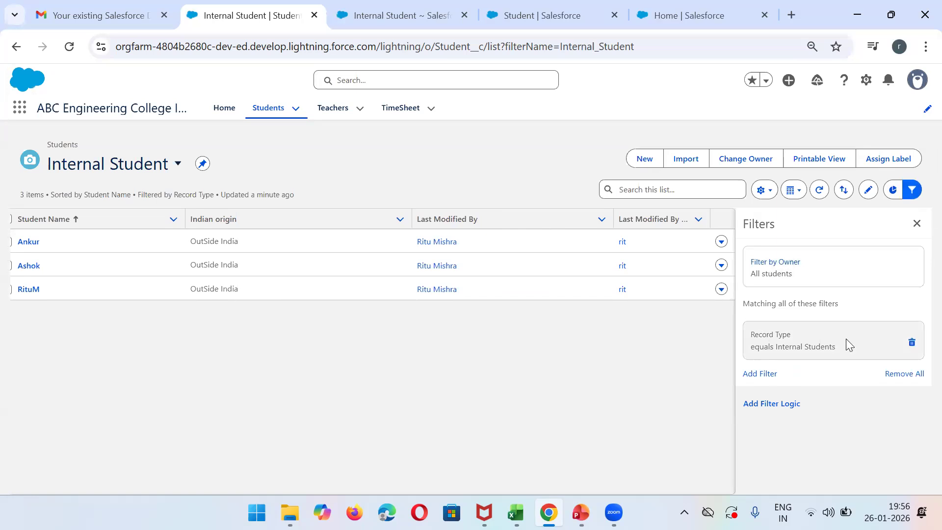
left_click(758, 373)
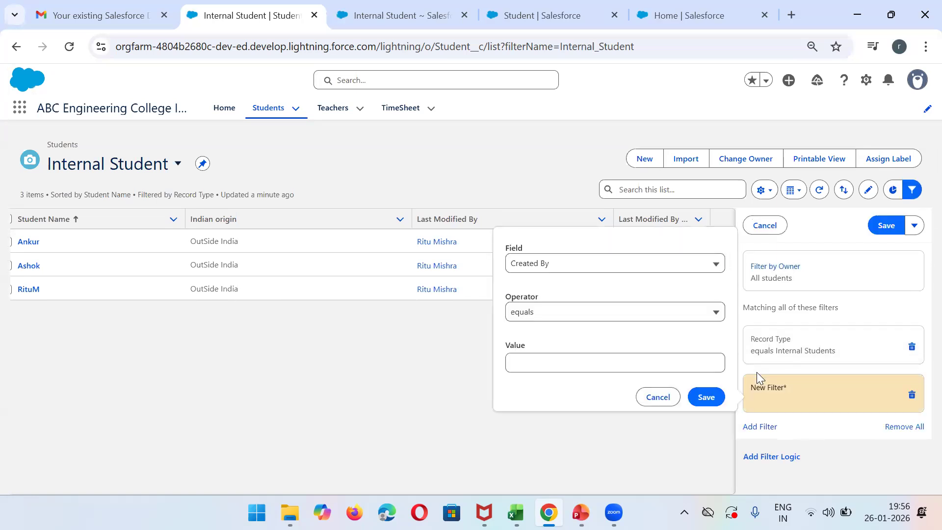
left_click(553, 318)
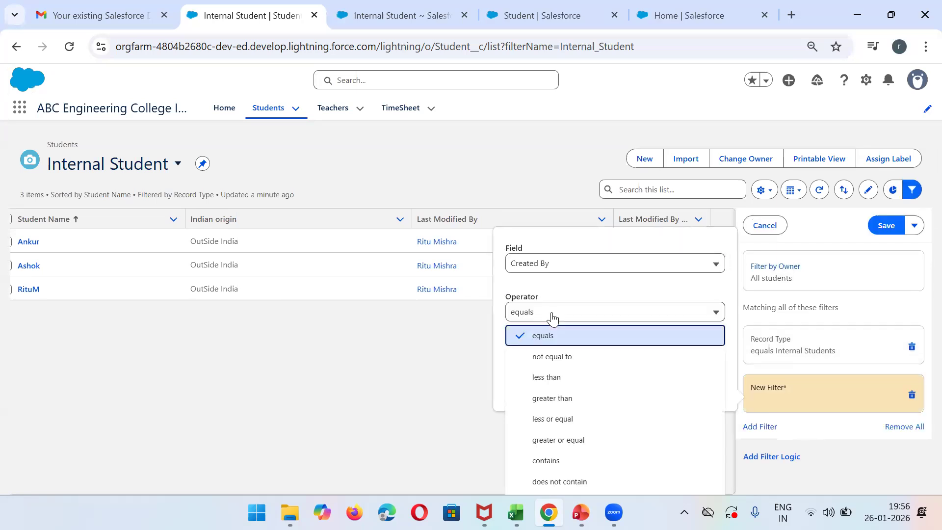
left_click(554, 318)
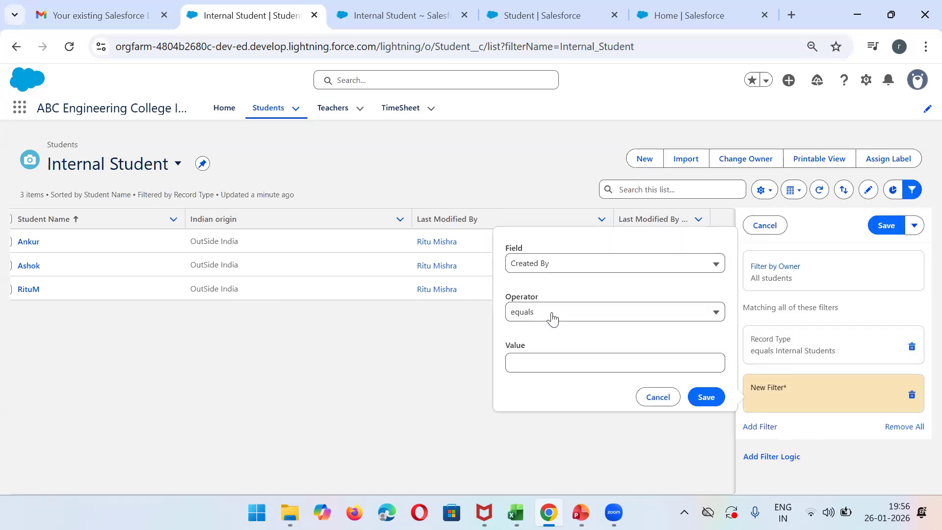
left_click(565, 265)
left_click(720, 446)
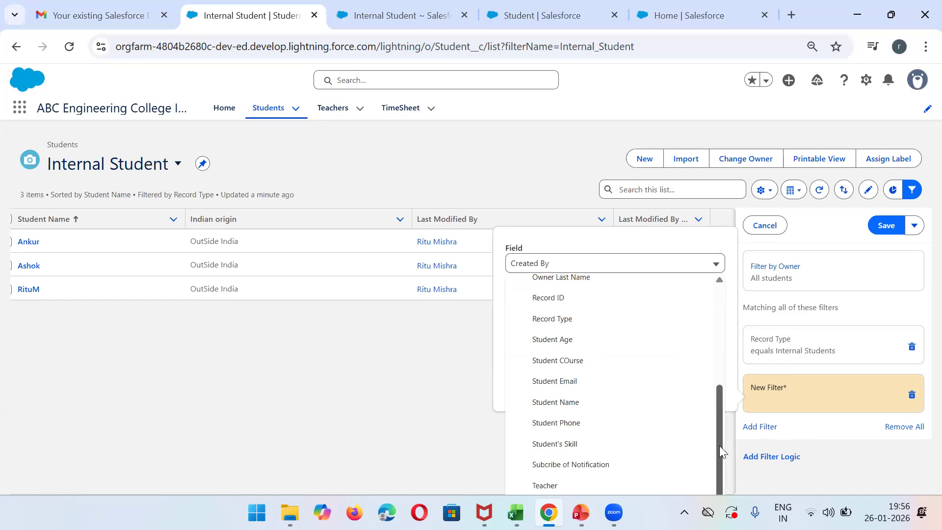
left_click(573, 465)
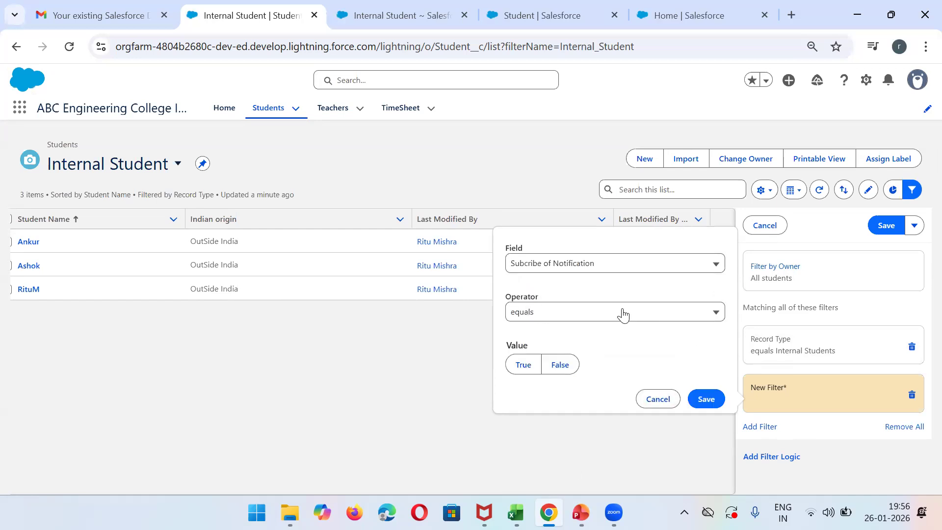
left_click(524, 365)
left_click(701, 403)
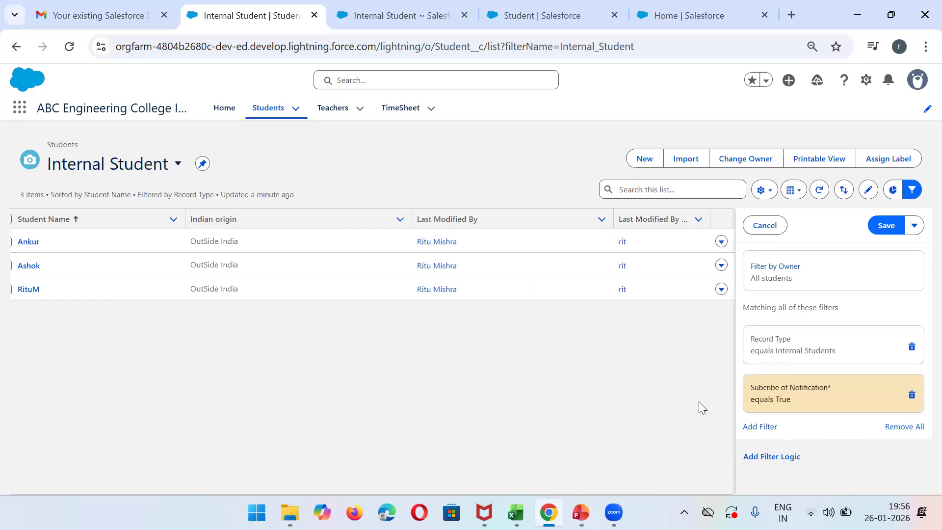
left_click(878, 227)
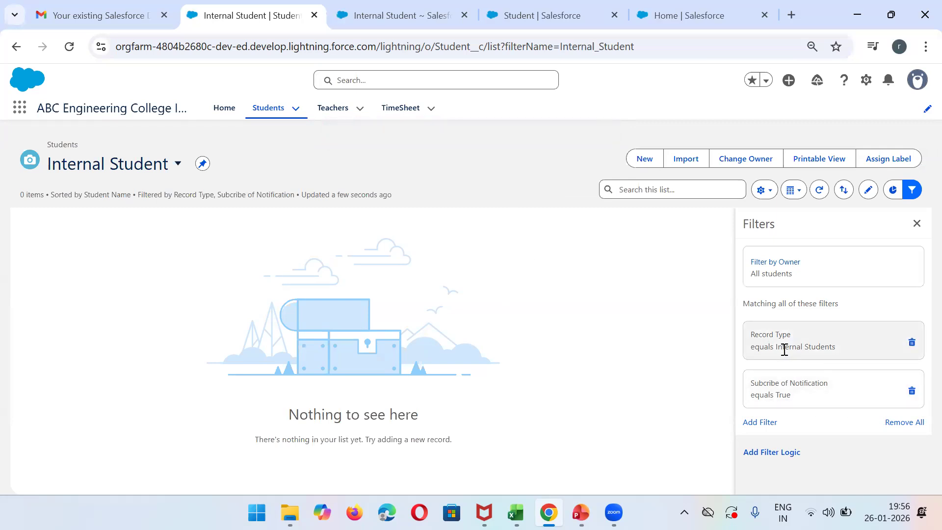
left_click(911, 393)
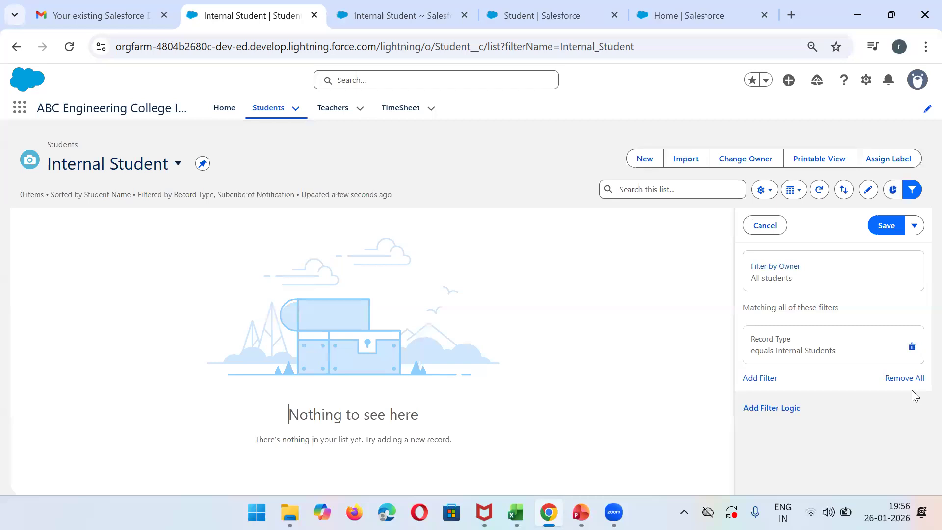
left_click(763, 226)
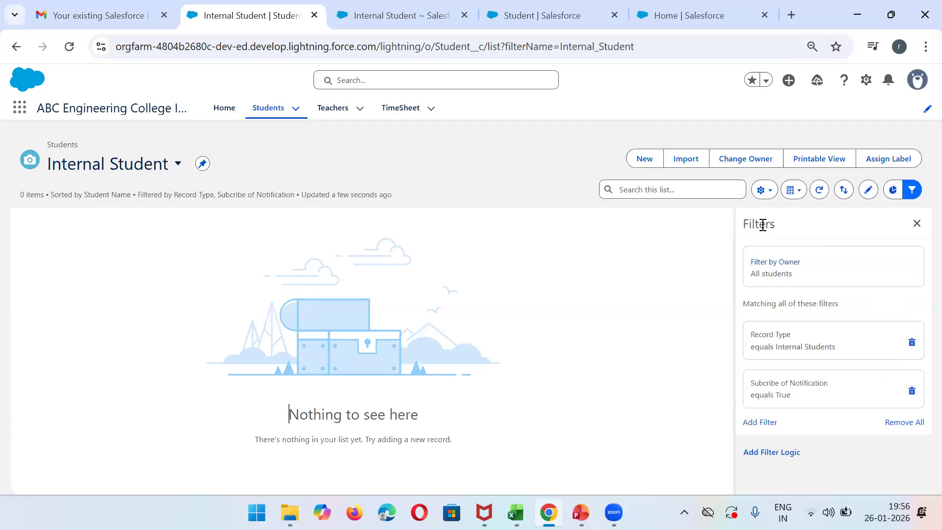
left_click(918, 224)
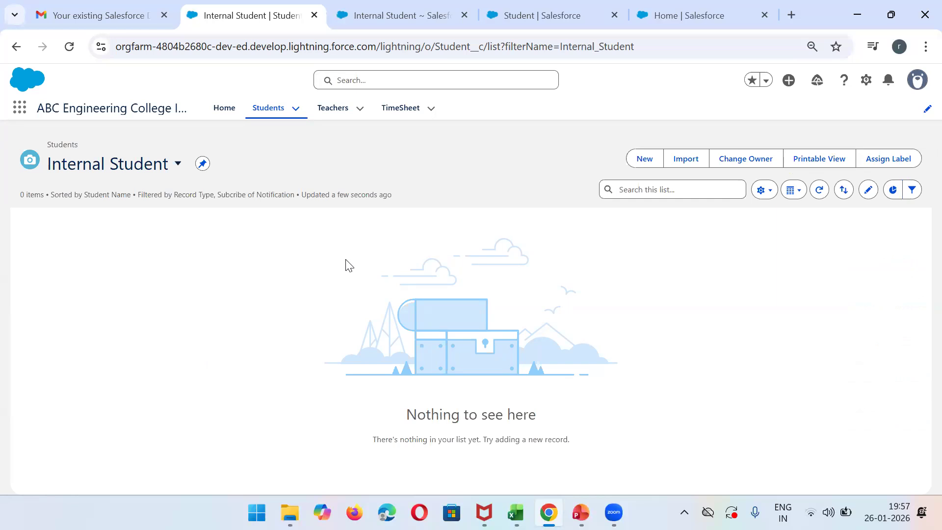
- Go to the app's home page, open a fresh Setup page, and close the printable view and the older Student and Home tabs
left_click(225, 118)
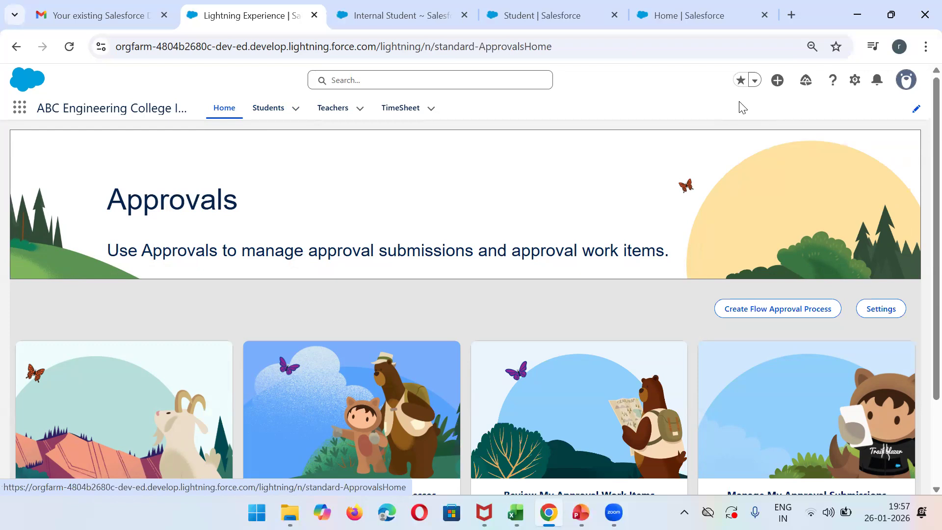
left_click(447, 7)
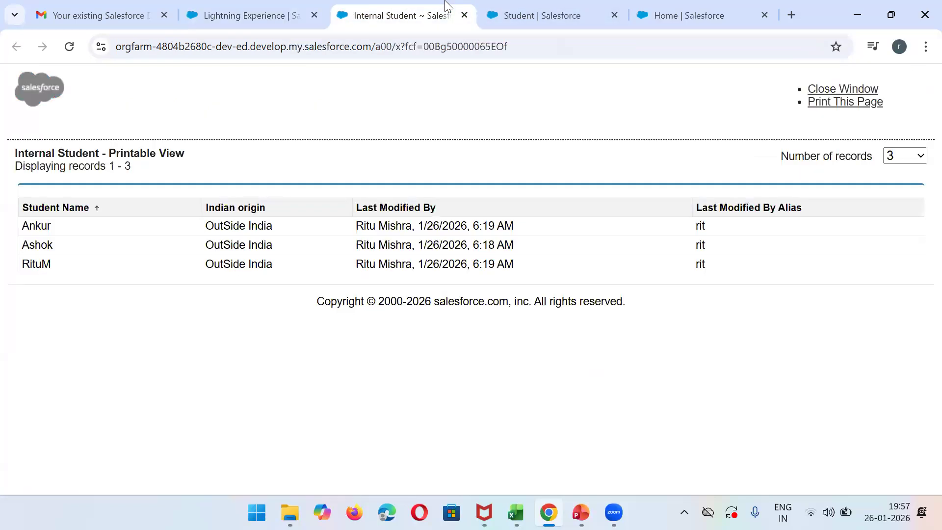
left_click(465, 16)
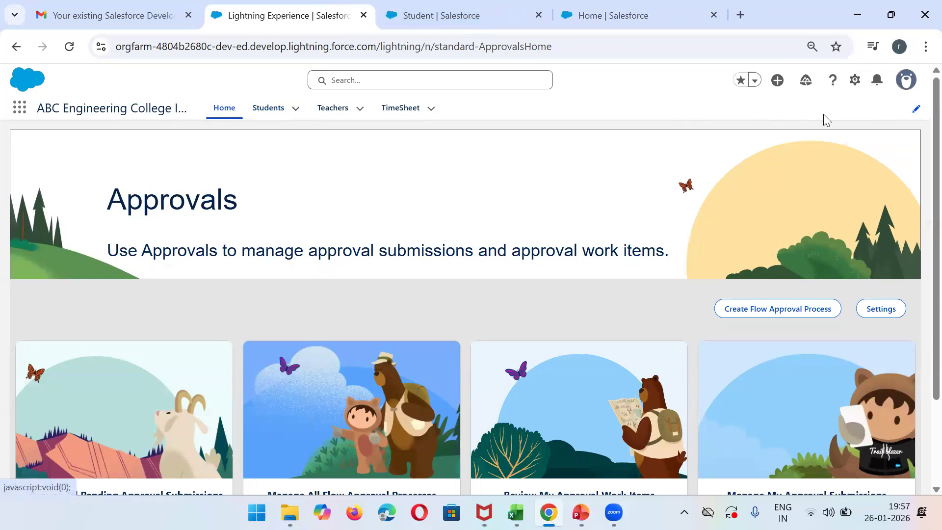
left_click(855, 80)
left_click(781, 125)
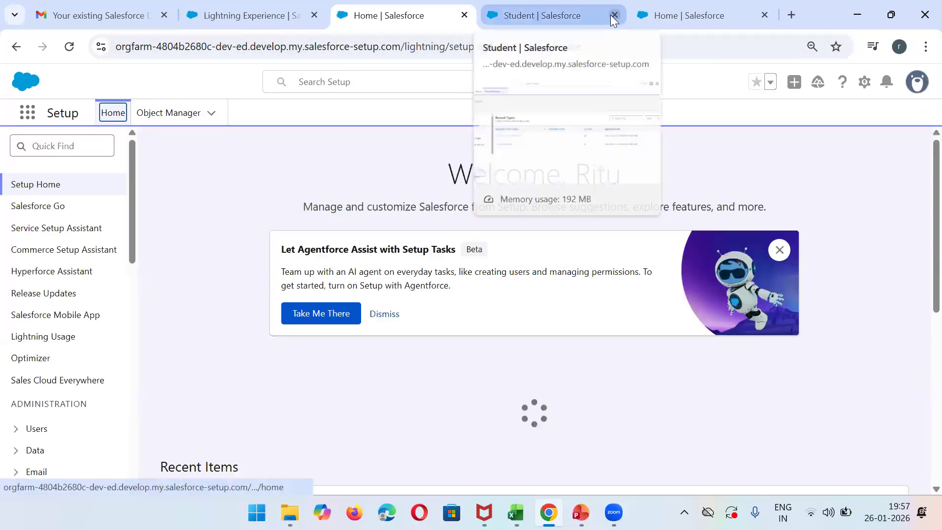
left_click(615, 15)
left_click(614, 15)
- Find App Manager in Setup and open the ABC Engineering College IT APP for editing
left_click(73, 142)
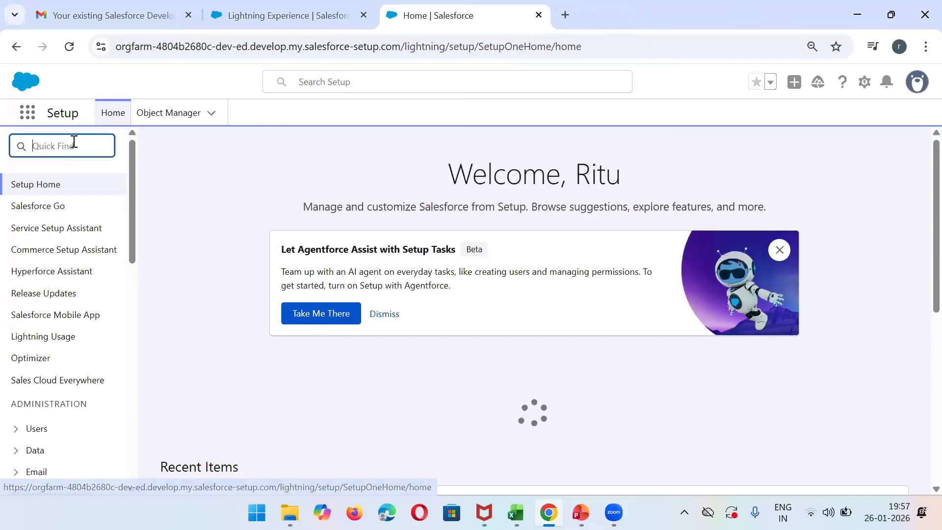
type("app man")
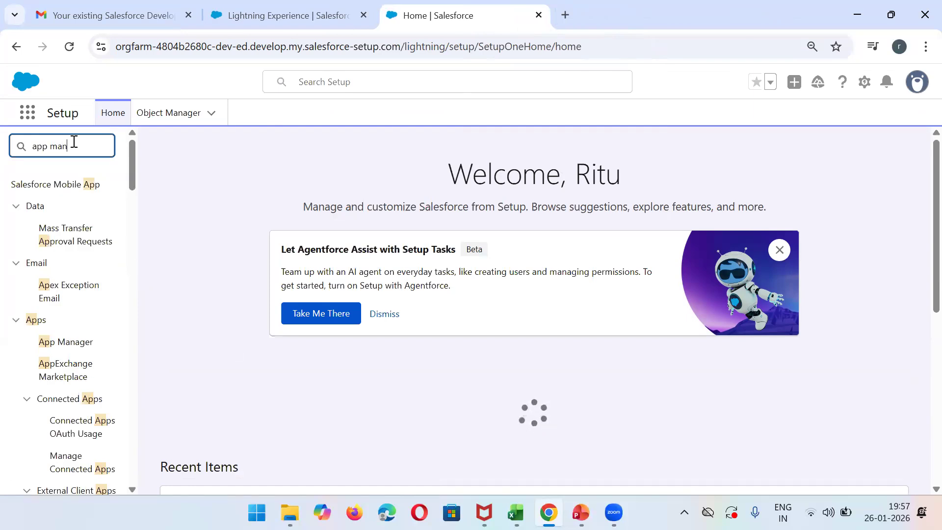
left_click(58, 214)
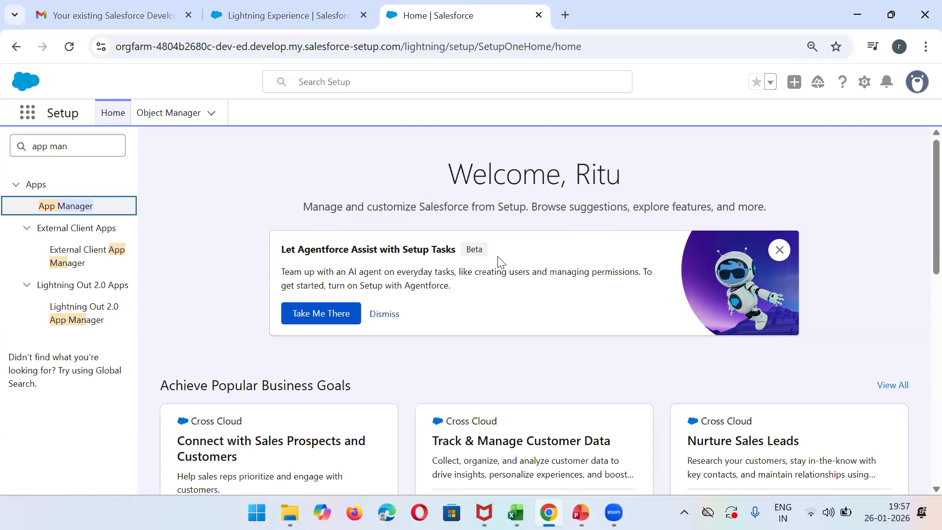
left_click(86, 206)
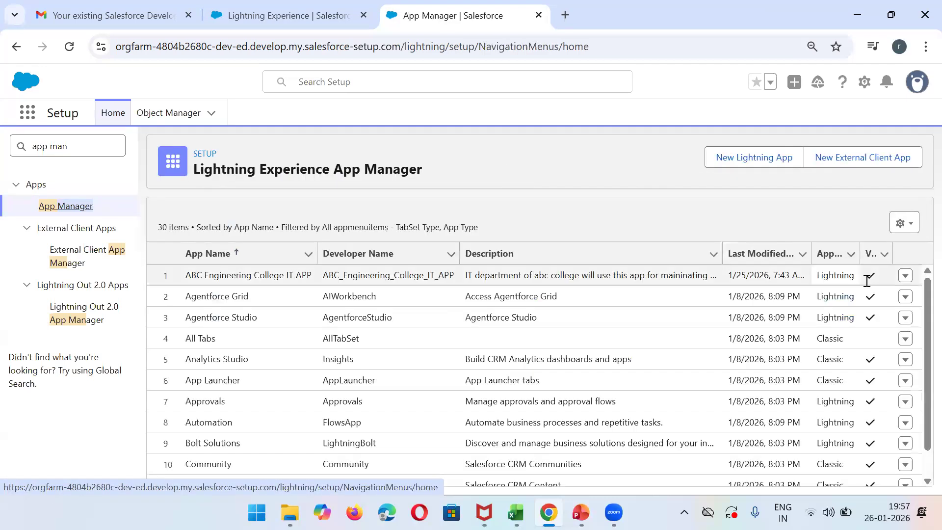
left_click(906, 278)
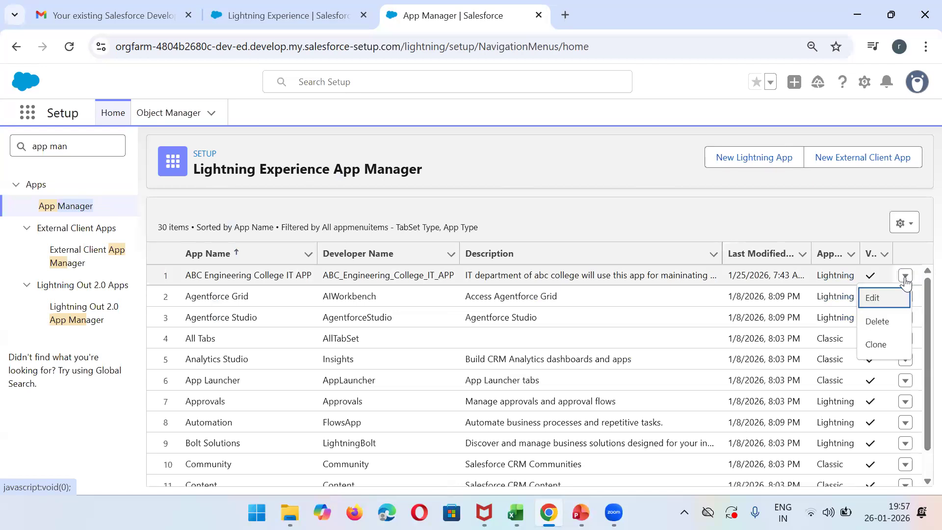
left_click(886, 300)
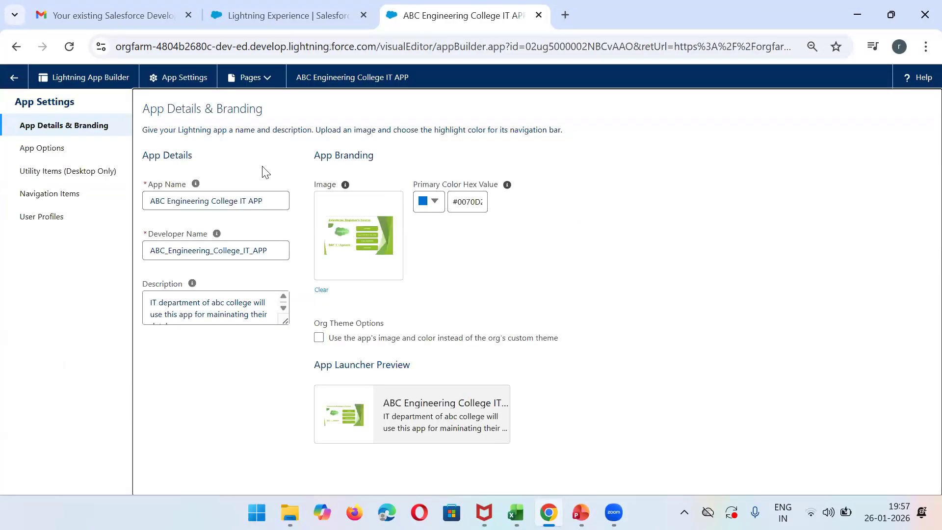
- Add Reports to the selected navigation items of the ABC Engineering College IT APP
left_click(70, 192)
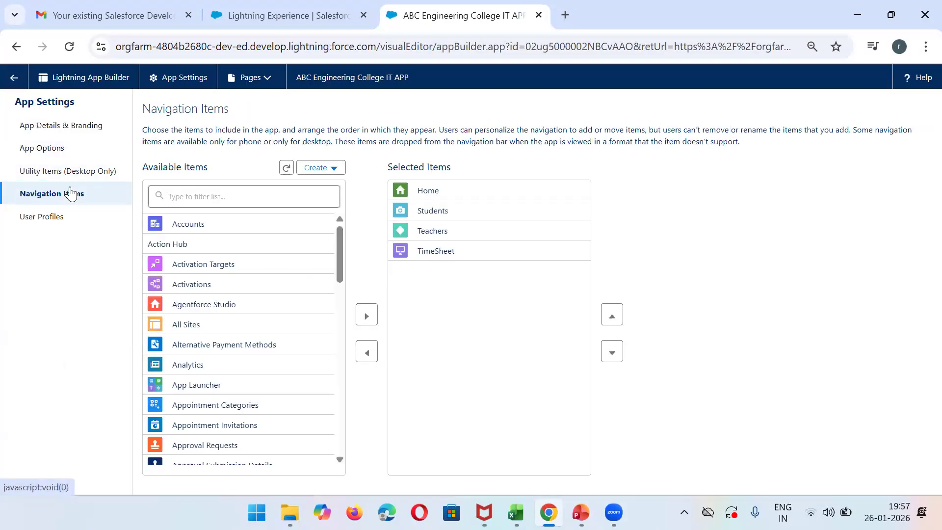
left_click(205, 190)
type("repor")
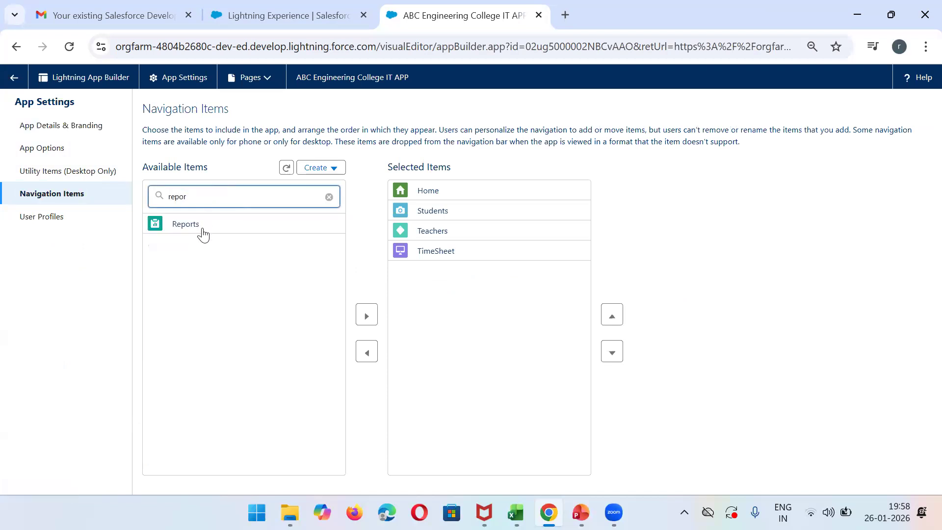
left_click(203, 234)
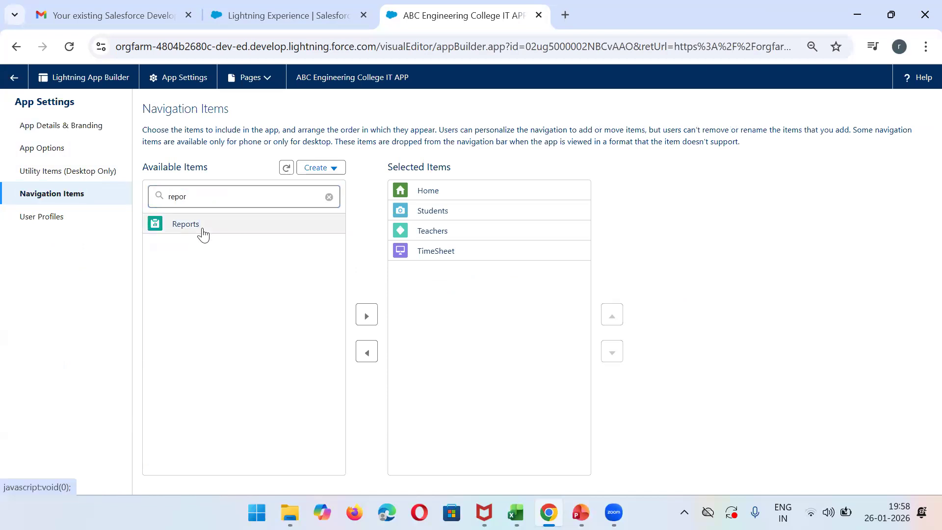
left_click(366, 317)
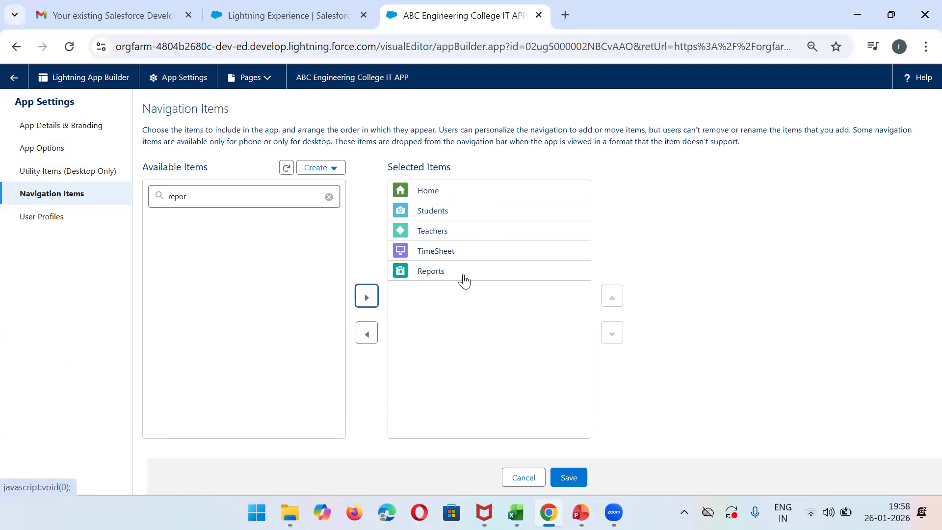
- Add Dashboards to the selected navigation items of the ABC Engineering College IT APP and save the app
double_click(259, 198)
type("Dash")
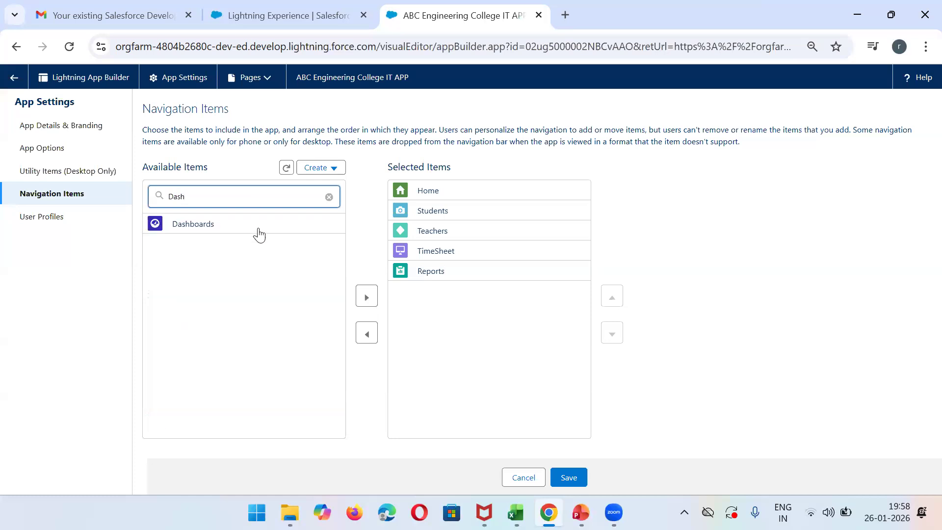
left_click(231, 234)
left_click(367, 297)
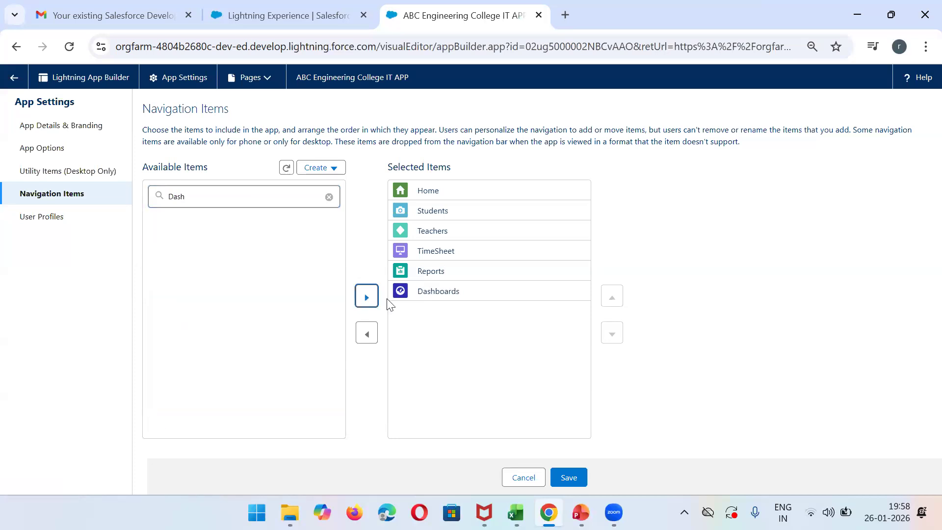
left_click(570, 477)
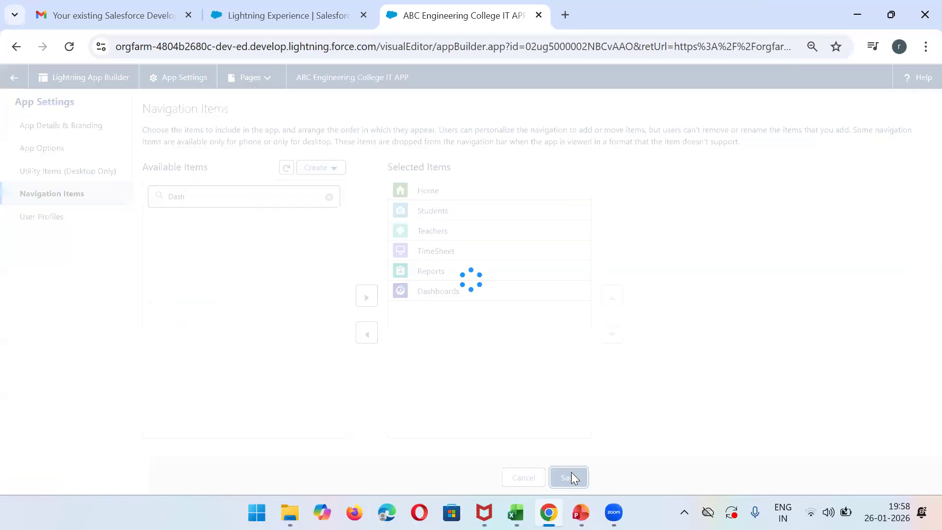
- Reload the college app, view its Dashboards and Reports pages, and check the analytics topic on the PowerPoint slide
left_click(286, 7)
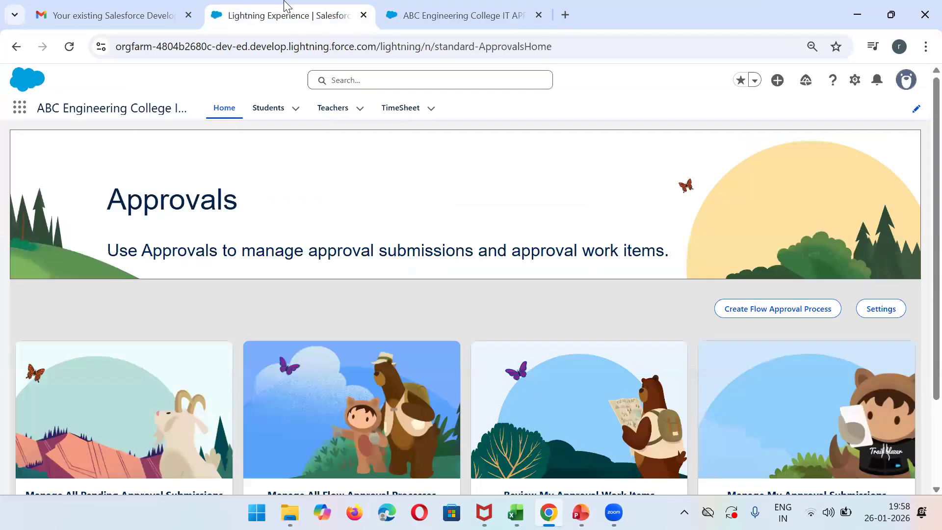
left_click(70, 47)
left_click(476, 111)
left_click(527, 117)
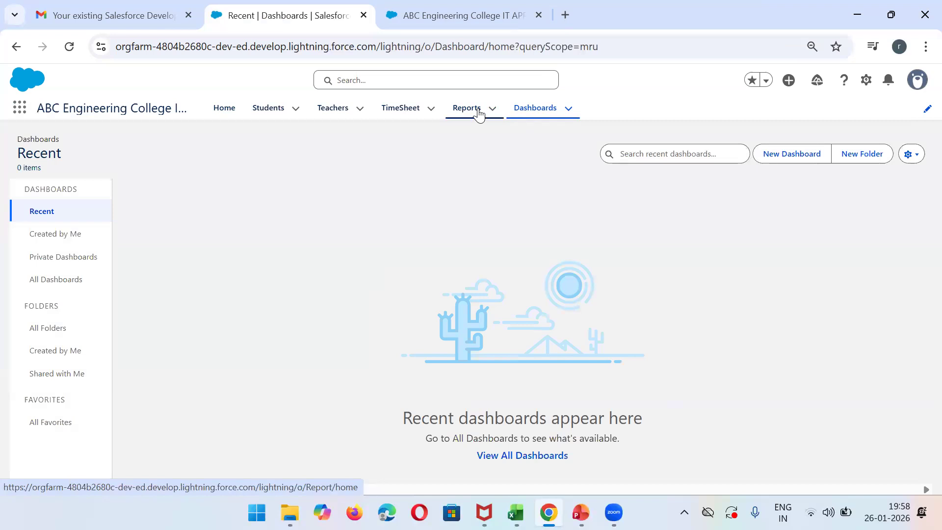
left_click(480, 114)
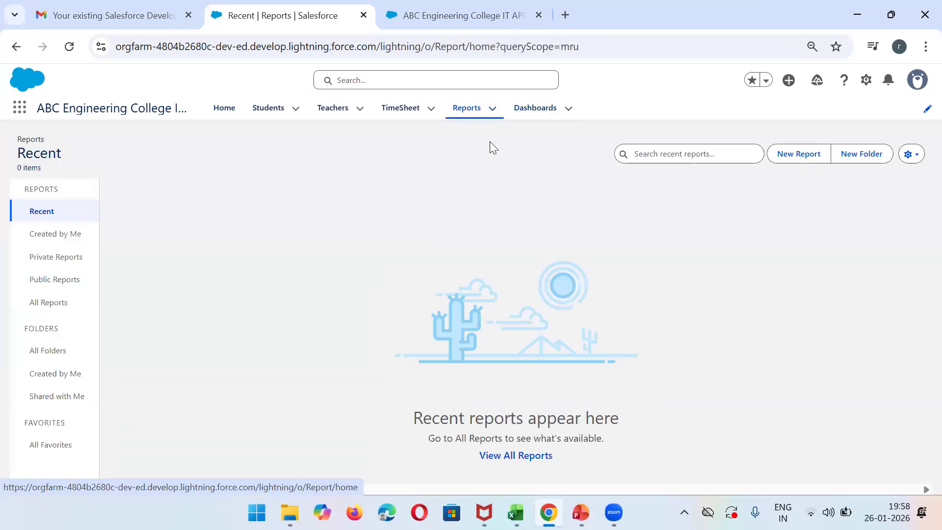
key("alt+Tab")
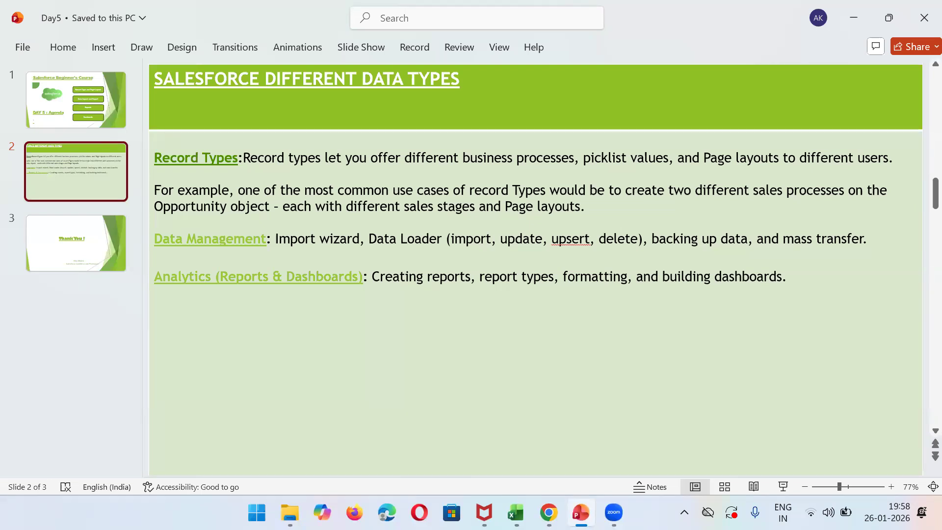
key("alt+Tab")
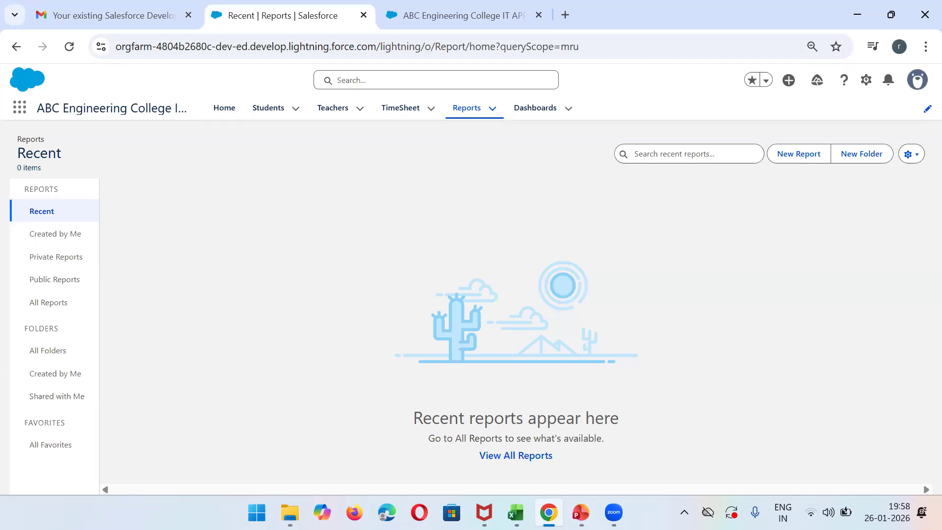
- Look through the Students, Teachers and TimeSheet records and display the All list view of Students
left_click(272, 108)
left_click(329, 112)
left_click(404, 116)
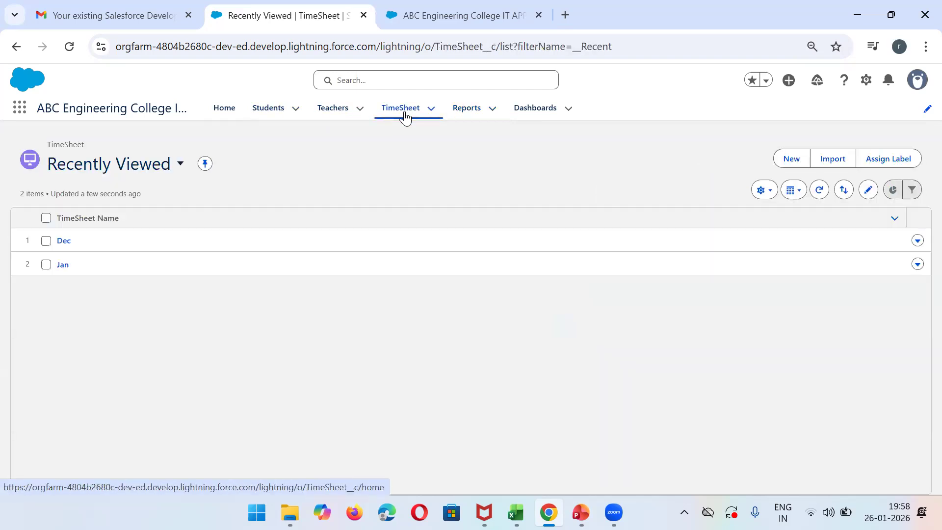
left_click(264, 114)
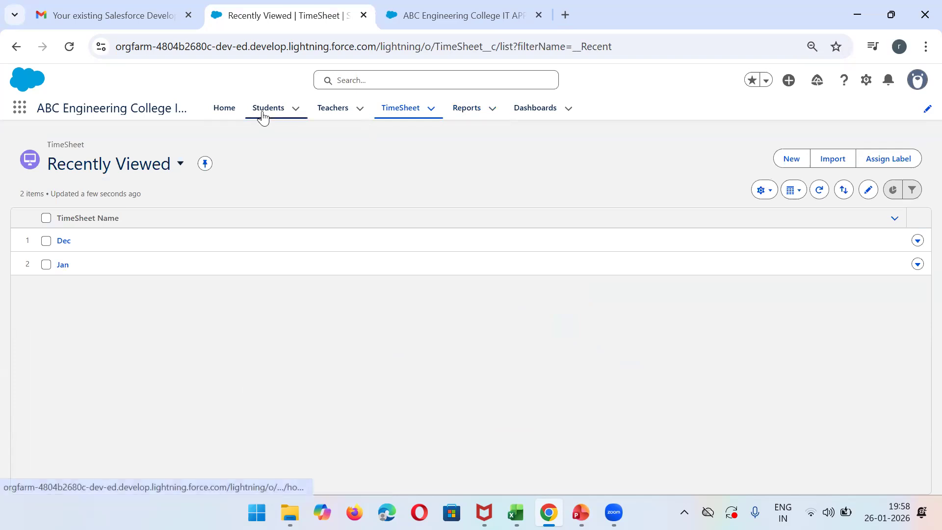
left_click(172, 164)
left_click(95, 247)
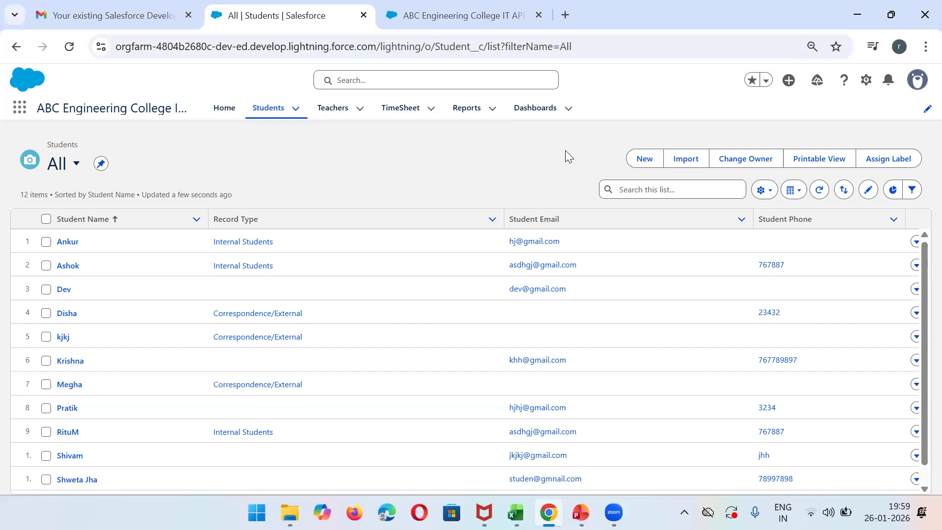
- Start a new report, dismiss the Data Cloud announcement, and look for a Student report type by search and in the full list
left_click(465, 113)
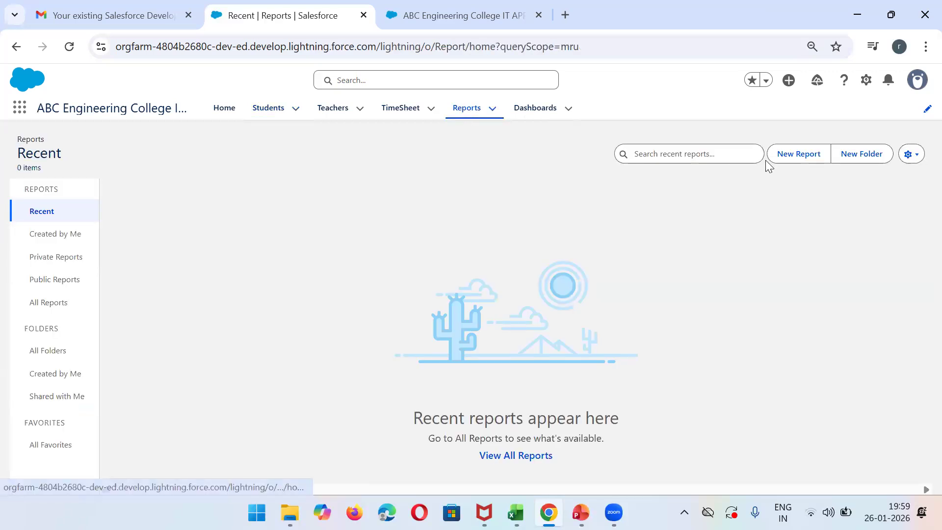
left_click(793, 162)
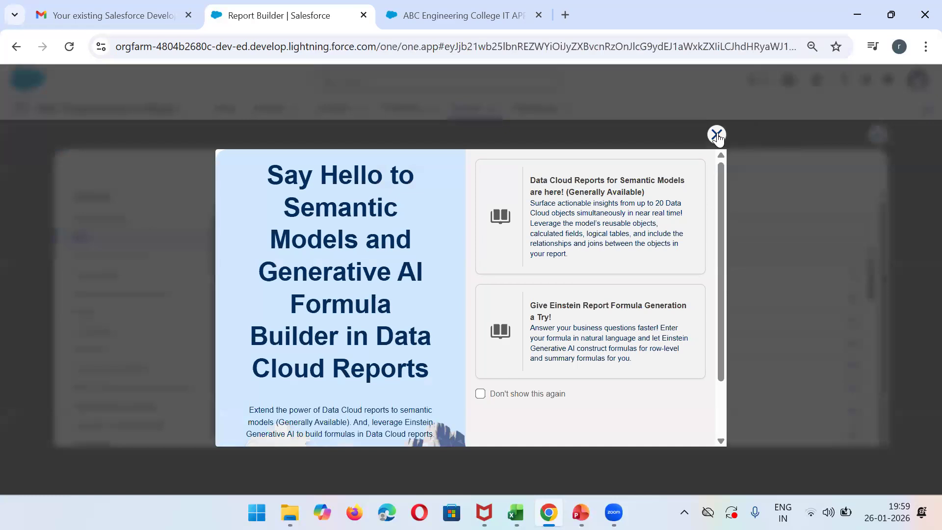
left_click(717, 135)
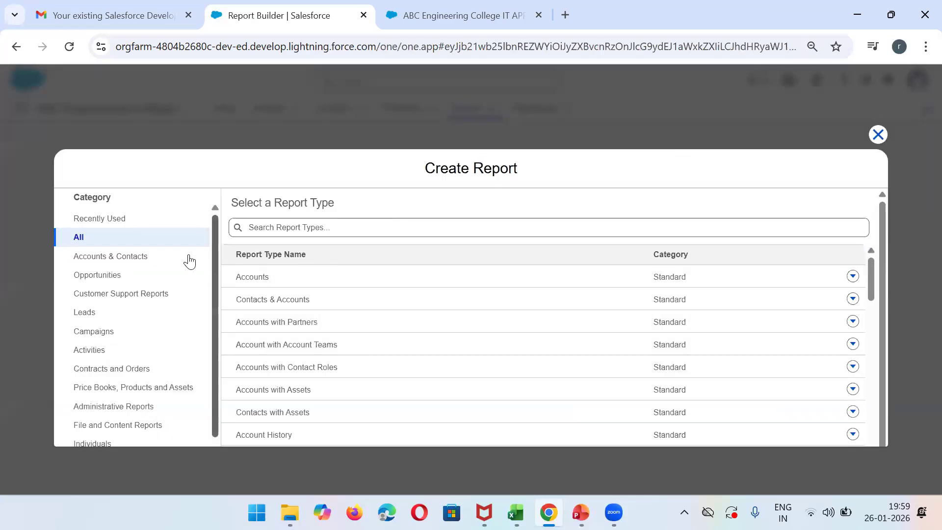
left_click(264, 231)
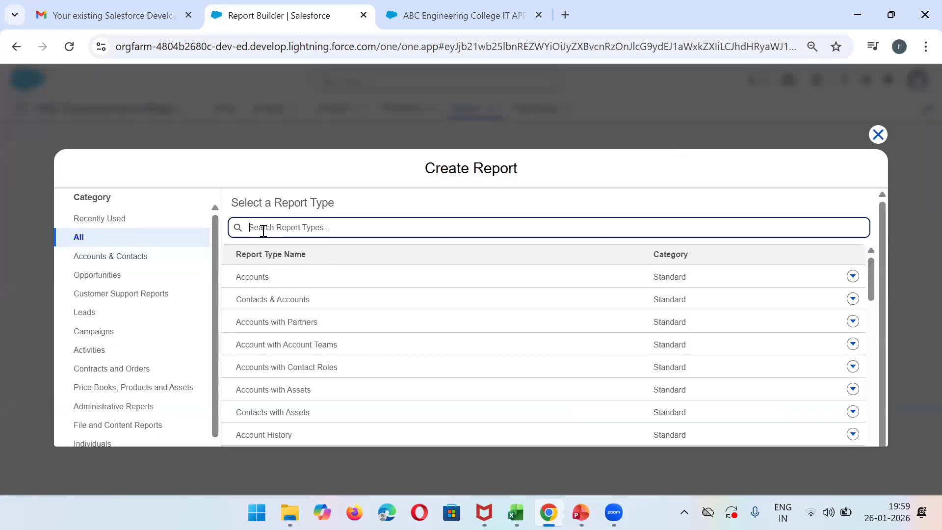
type("studen")
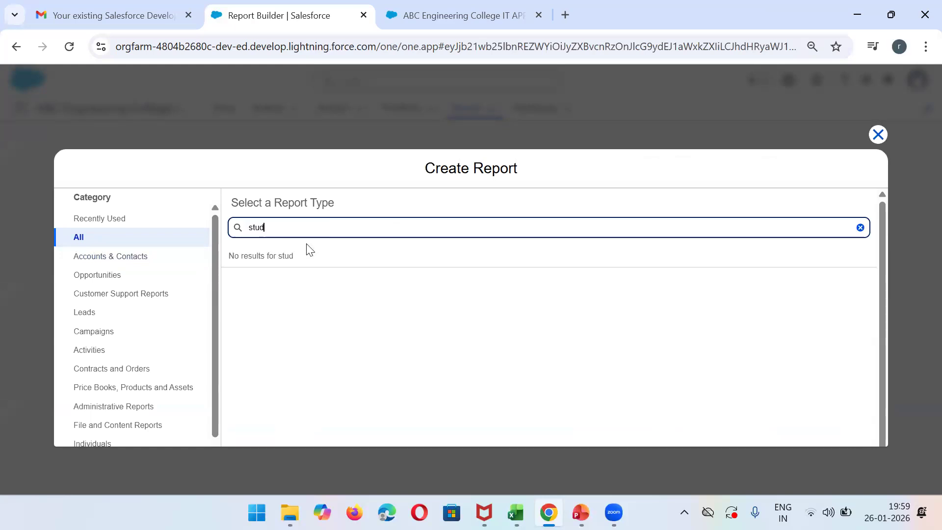
key("BackSpace")
key("BackSpace")
key("BackSpace")
key("BackSpace")
key("BackSpace")
key("BackSpace")
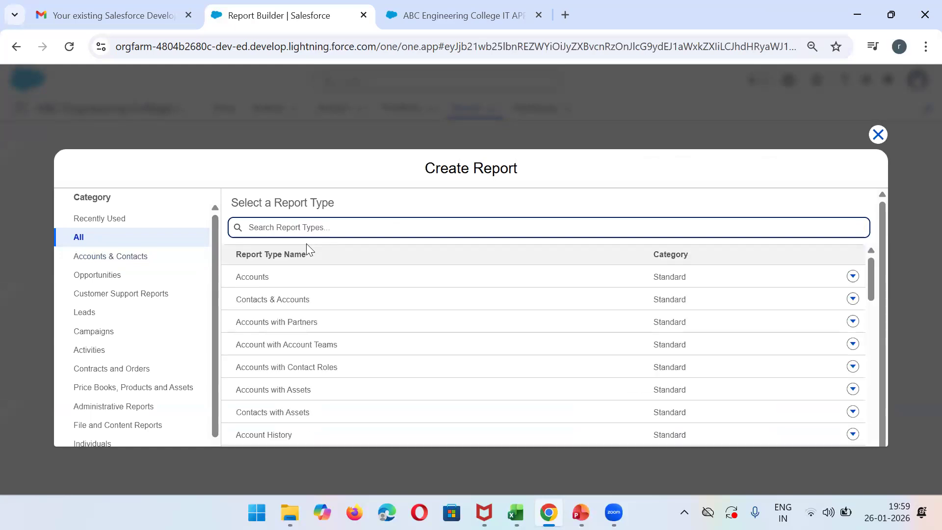
left_click(877, 303)
left_click_drag(877, 302, 890, 429)
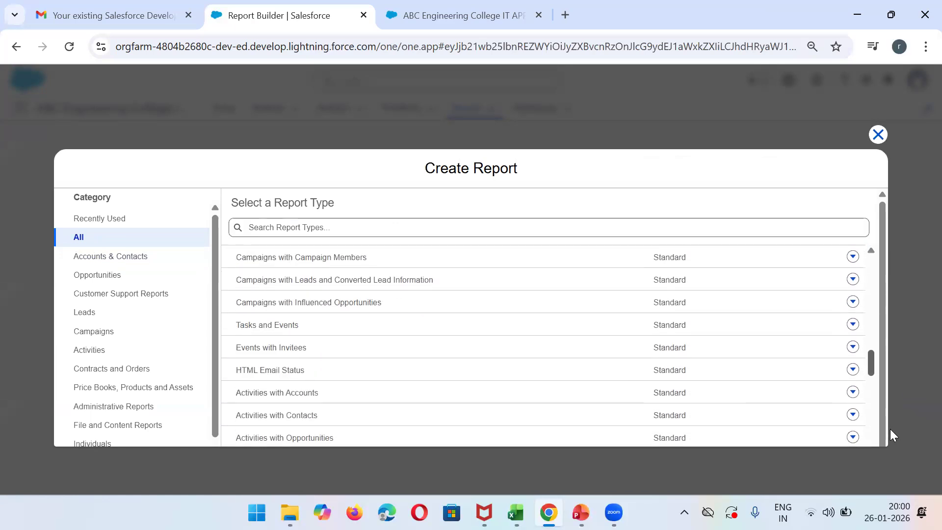
- Search the report types for Teacher and close the Create Report dialog
left_click(295, 224)
type("te")
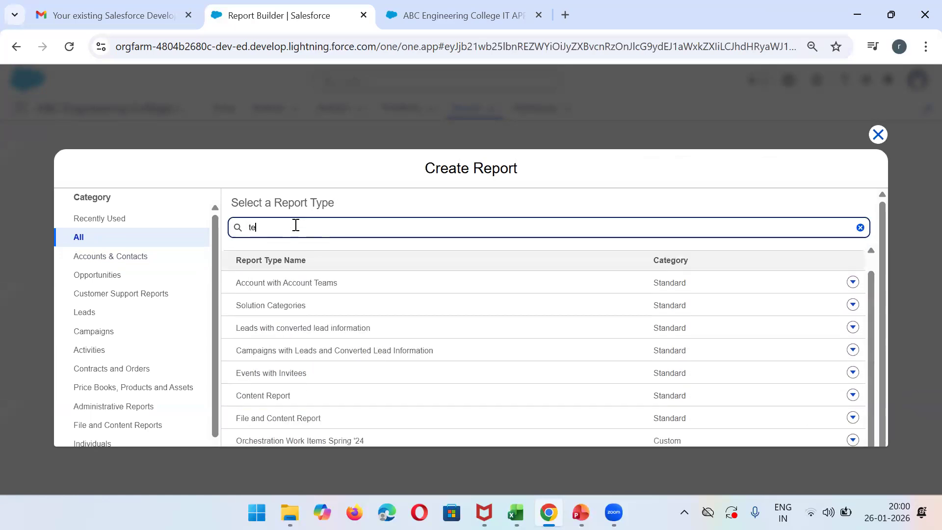
type("ah")
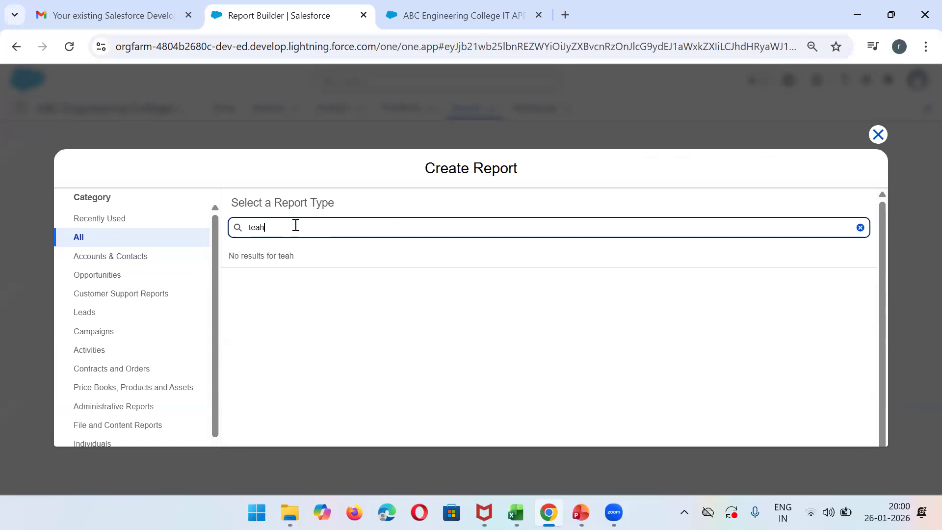
left_click(879, 134)
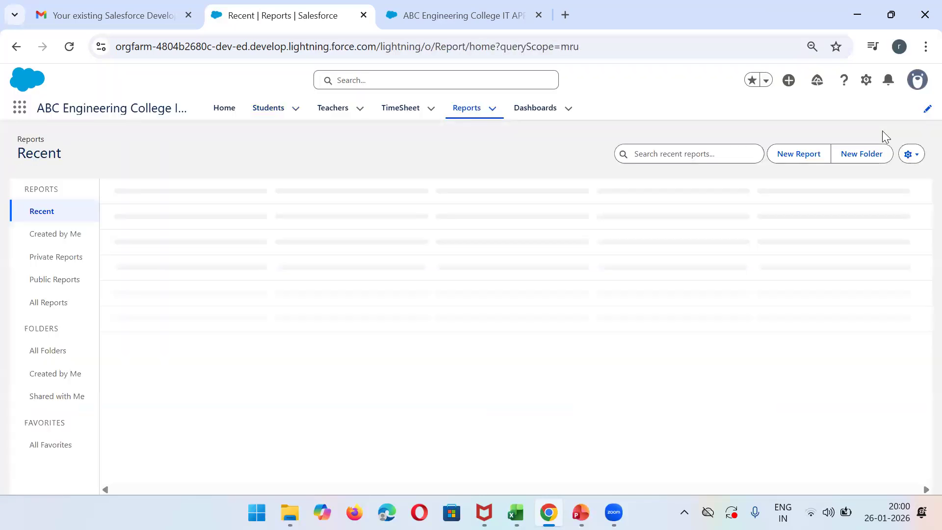
- Return from the app builder to Setup and open the Student object in Object Manager
left_click(454, 14)
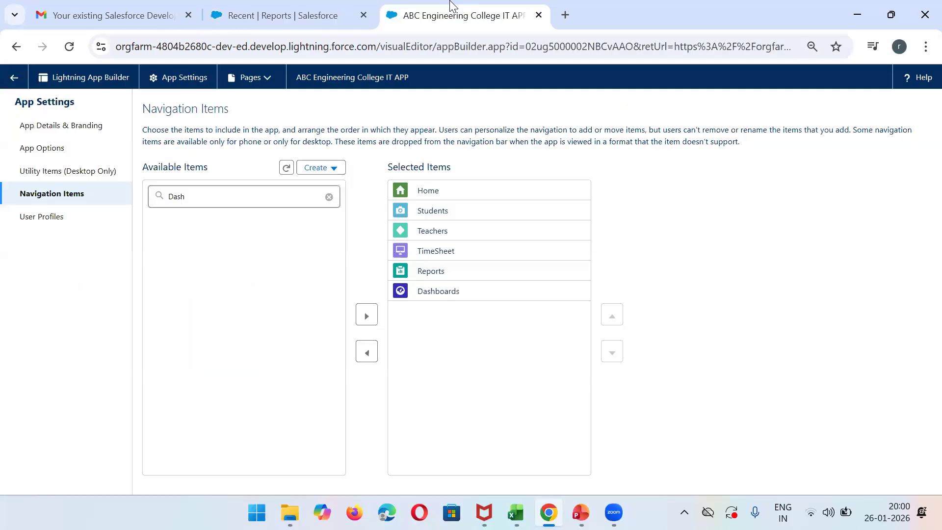
left_click(7, 84)
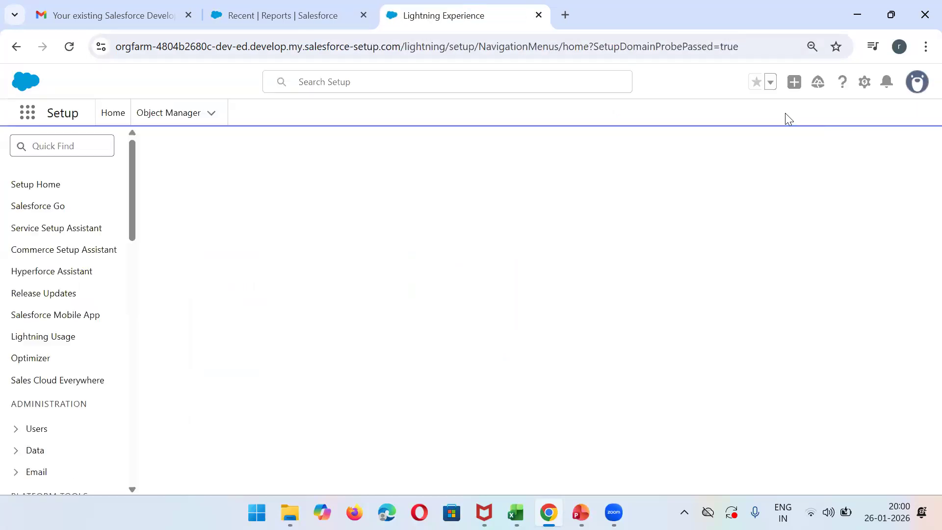
left_click(163, 123)
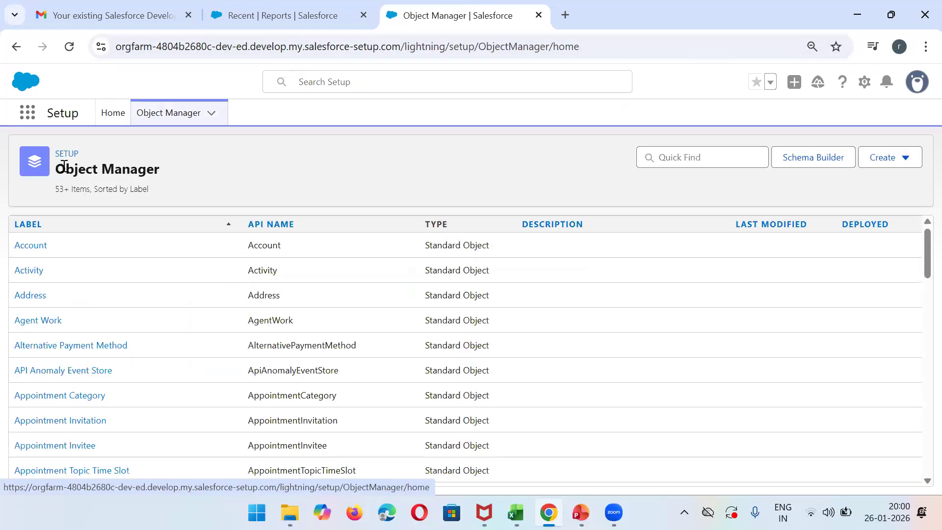
left_click(683, 153)
type("student")
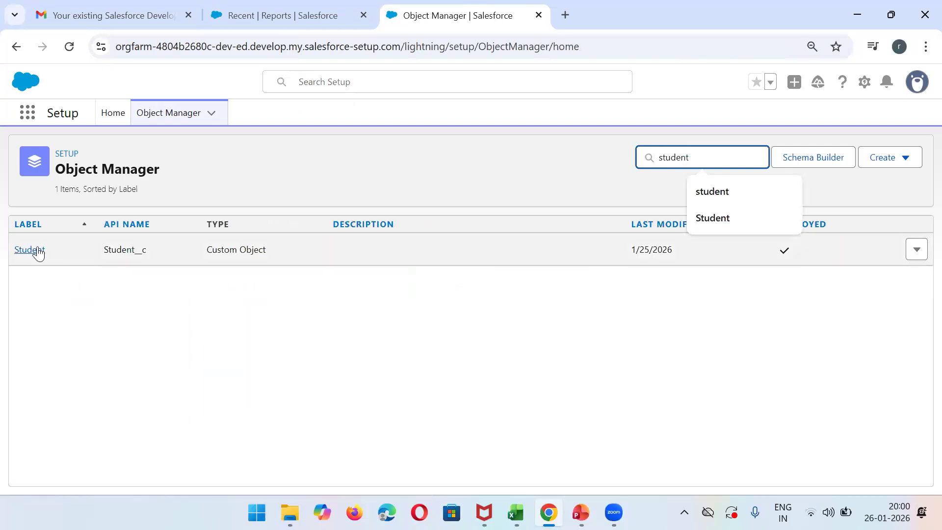
left_click(39, 254)
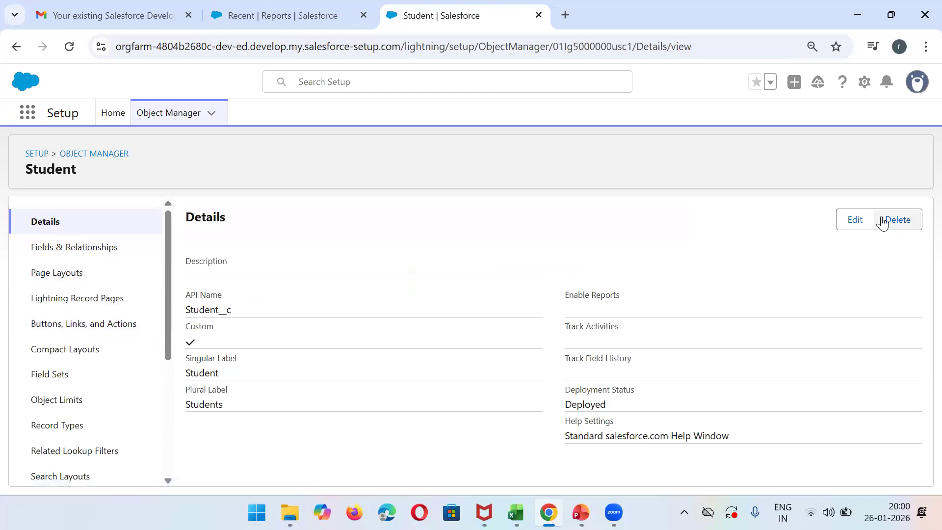
- Enable Allow Reports in the Student object's definition and save it
left_click(853, 220)
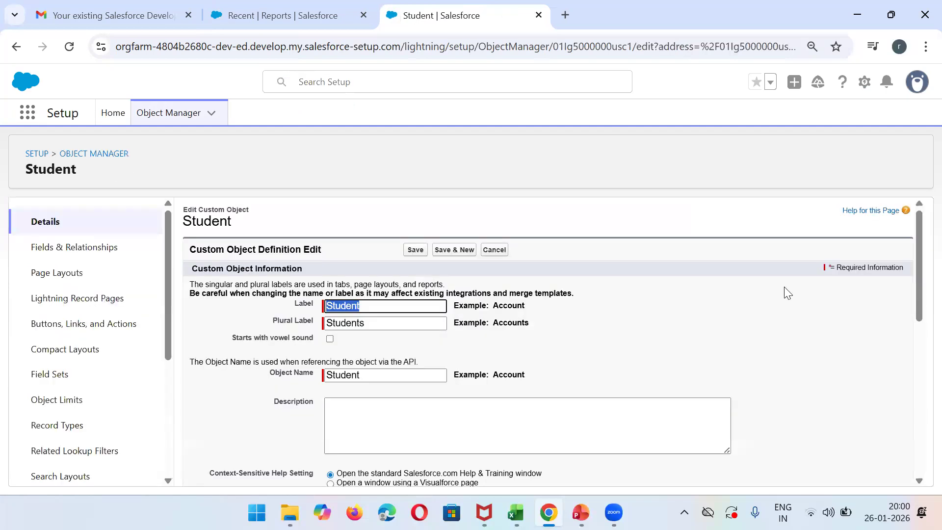
left_click_drag(919, 270, 919, 431)
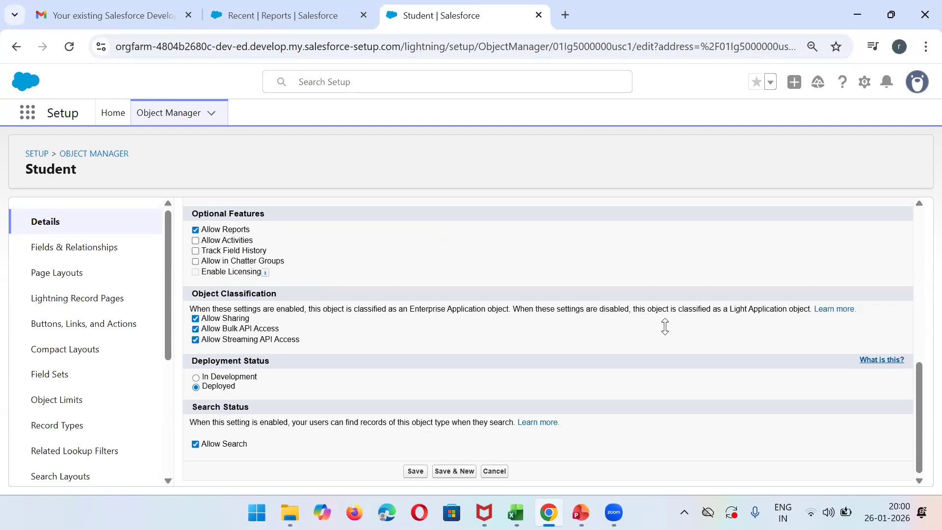
left_click_drag(919, 375, 921, 230)
left_click(417, 249)
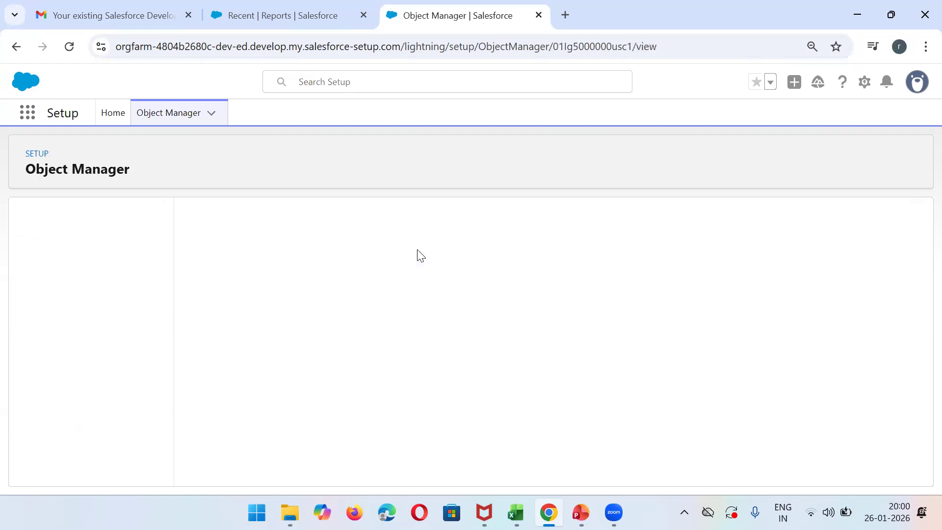
- Find the Teacher object in Object Manager and open its details
left_click(112, 156)
left_click(715, 154)
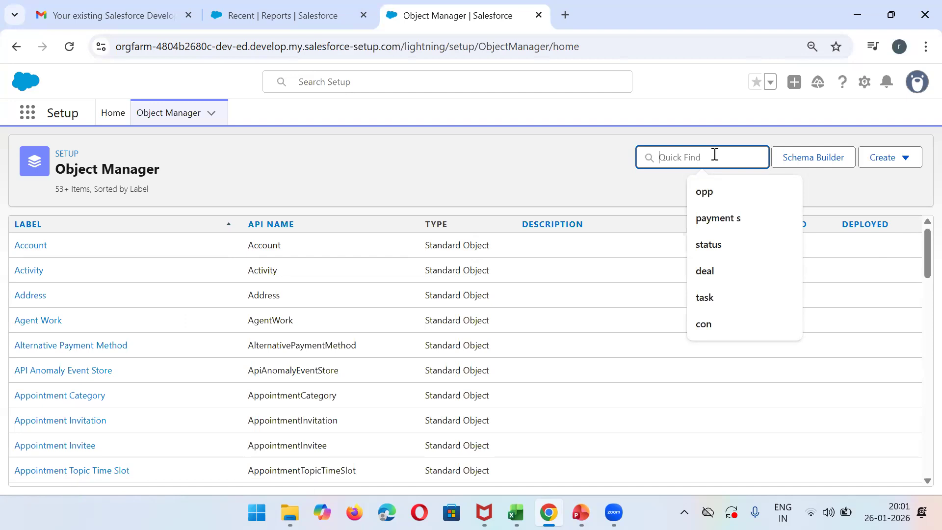
type("teach")
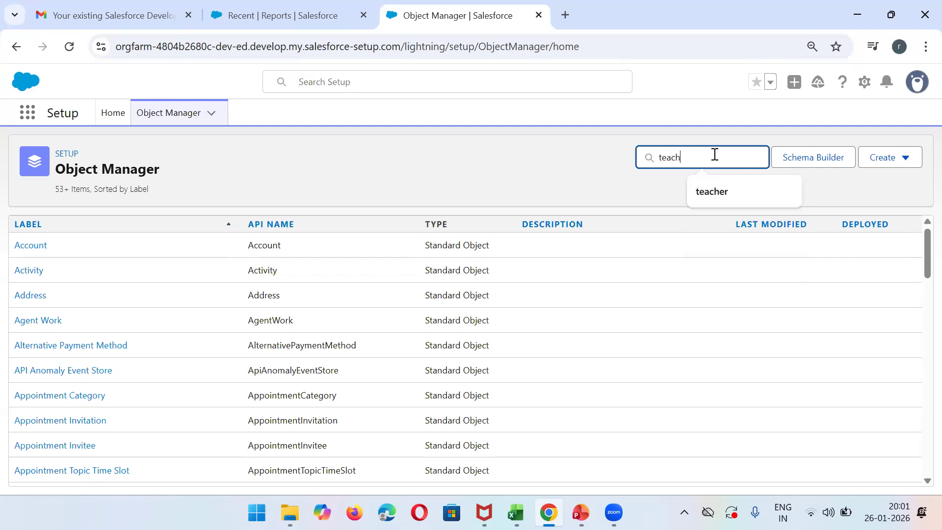
left_click(39, 250)
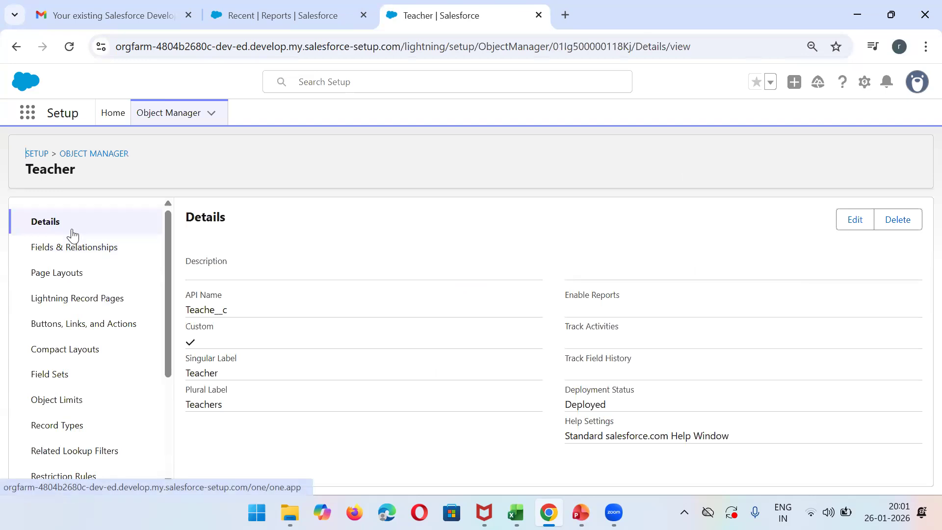
- Enable Allow Reports in the Teacher object's definition and save it
left_click(856, 220)
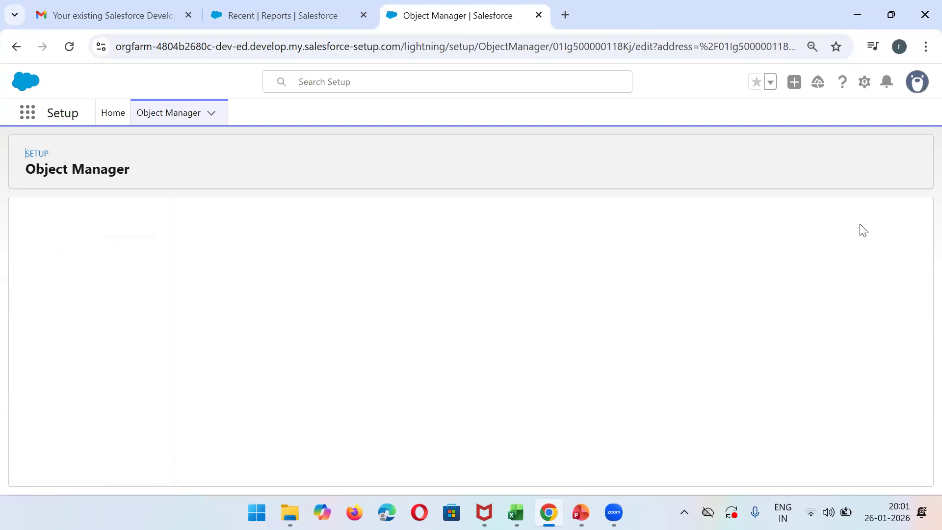
left_click_drag(916, 277, 919, 427)
left_click(230, 235)
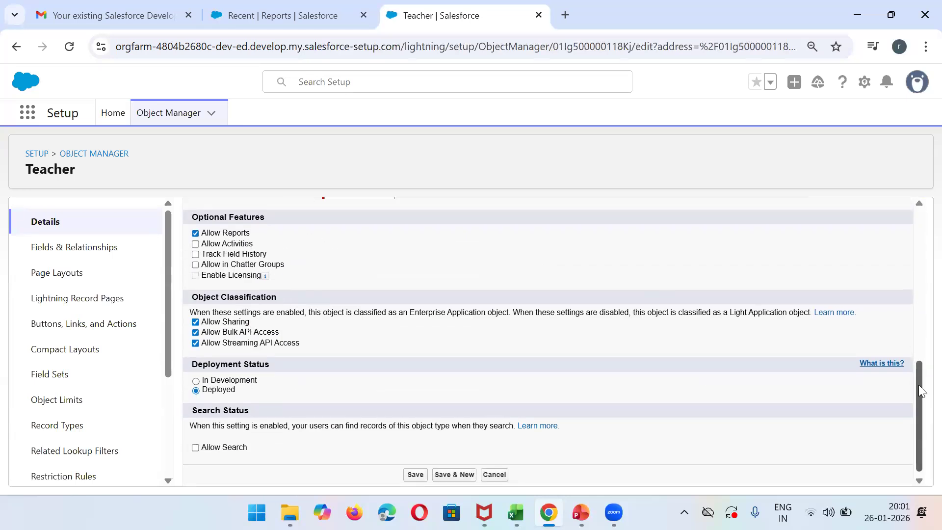
scroll(920, 388, "up", 10)
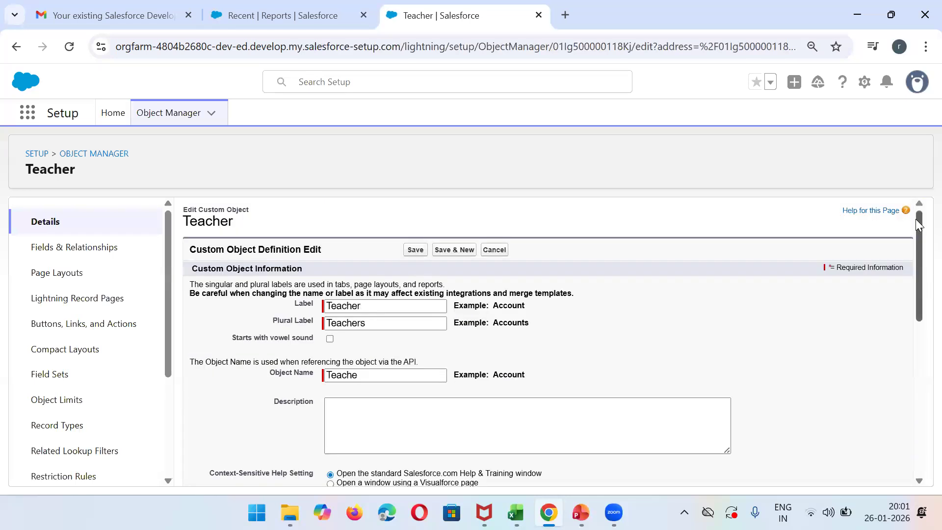
left_click(414, 250)
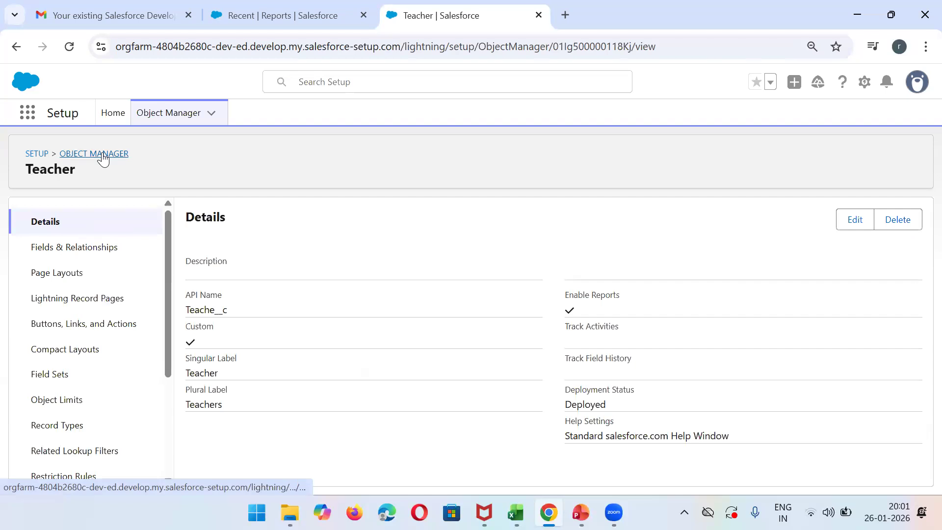
- Find the TimeSheet object in Object Manager and open its details
left_click(103, 156)
left_click(681, 155)
type("tim")
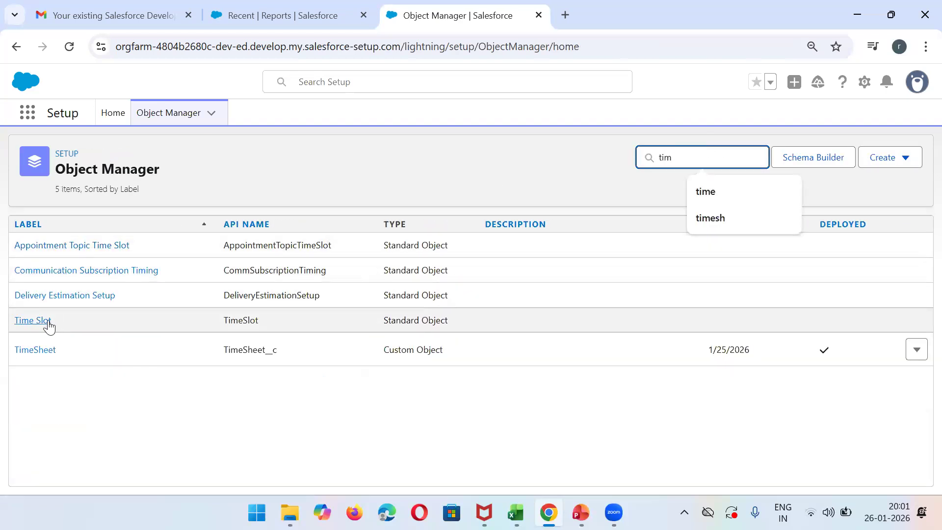
left_click(27, 350)
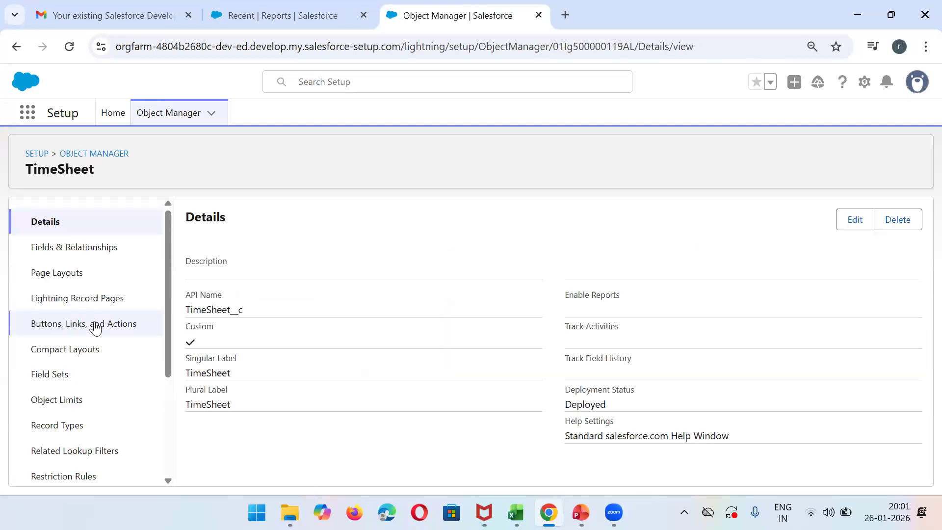
- Enable Allow Reports in the TimeSheet object's definition and save it
left_click(848, 227)
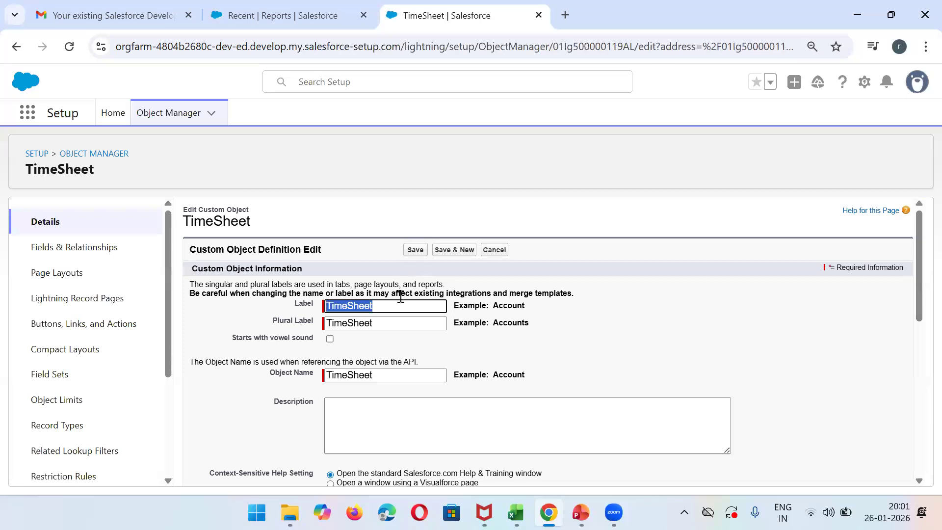
left_click_drag(920, 267, 919, 354)
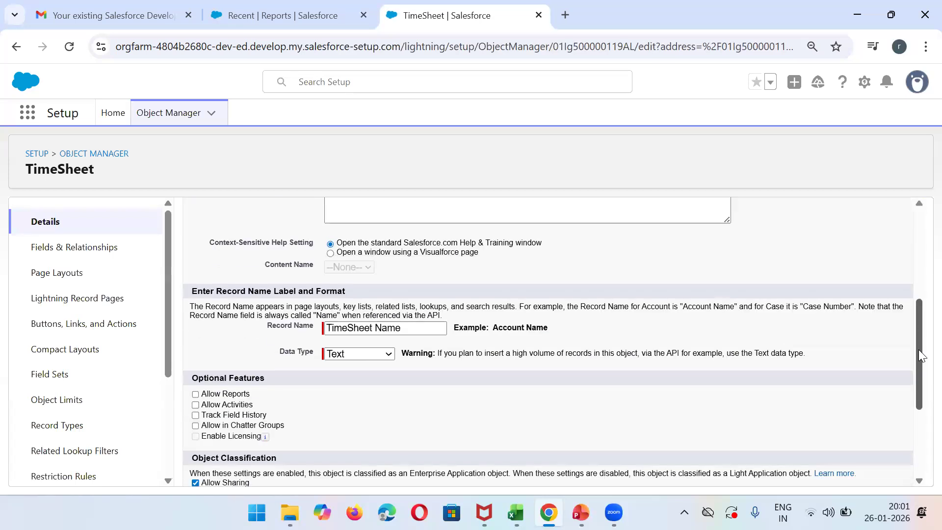
left_click_drag(919, 389, 919, 261)
left_click(415, 249)
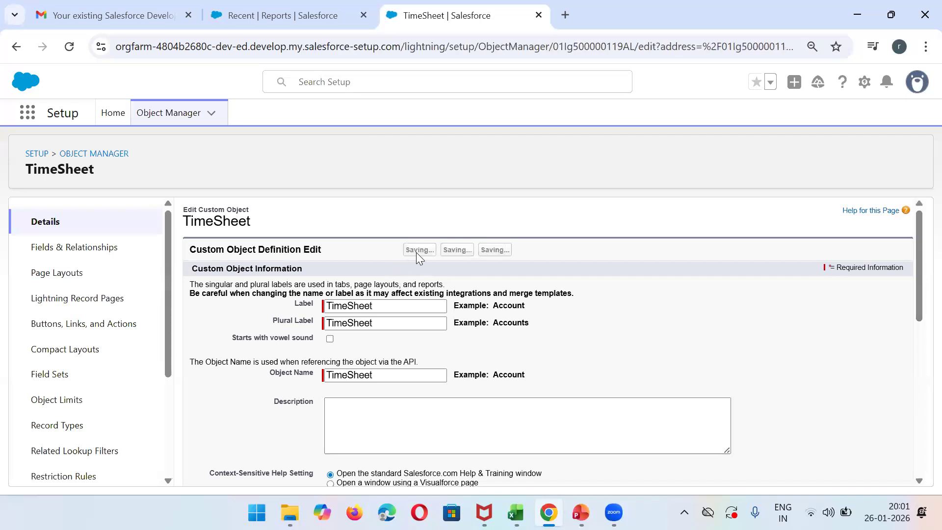
- Return to the college app's Reports page, reload it, and start a new report, dismissing the Data Cloud Reports announcement
left_click(304, 8)
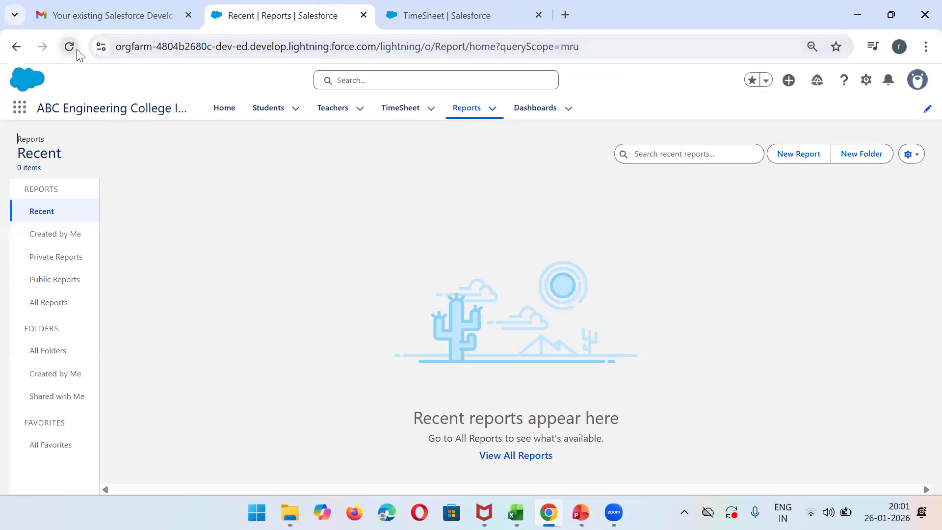
left_click(71, 47)
left_click(796, 158)
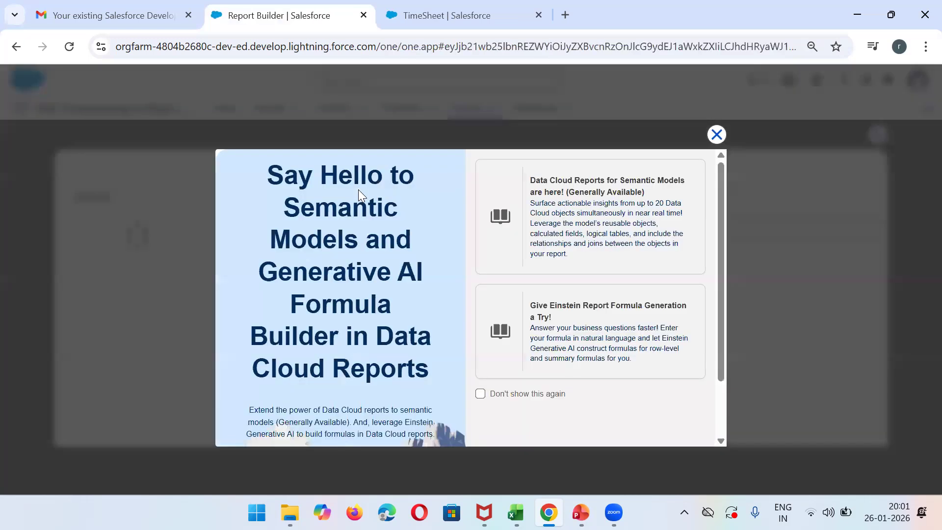
left_click(716, 134)
- Search the report types for Student, start a report of type Students, and dismiss the Einstein tip
left_click(330, 229)
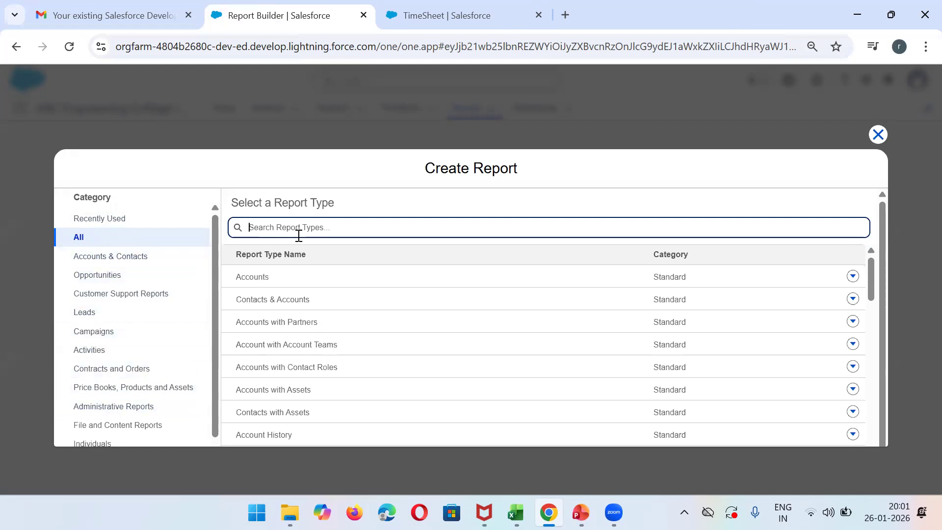
type("studen")
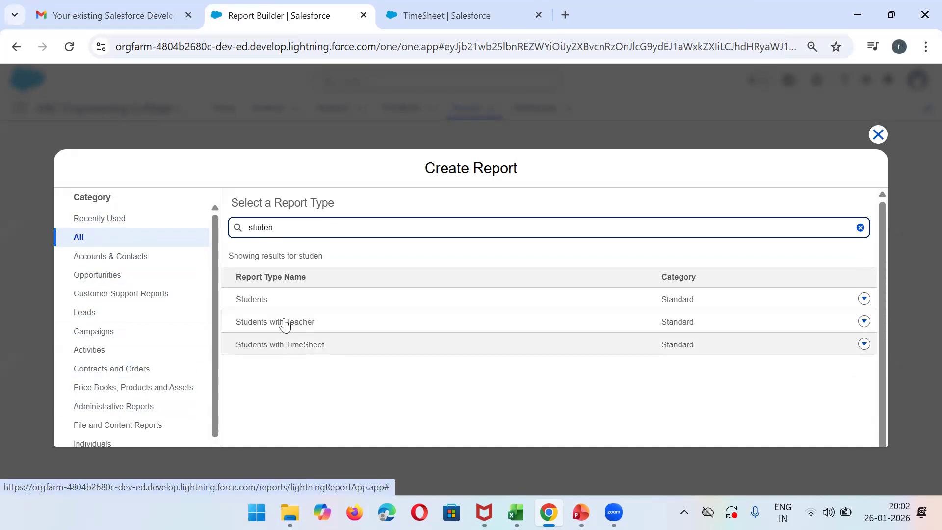
left_click(255, 300)
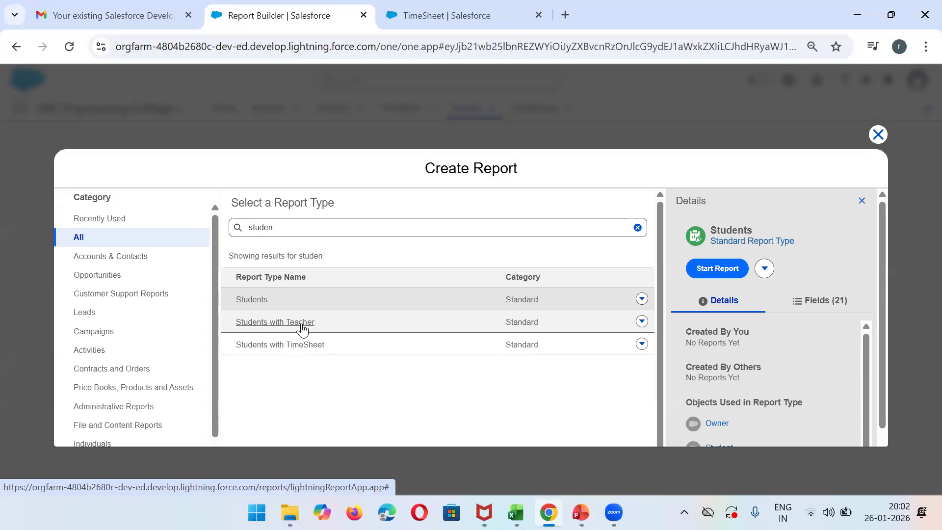
left_click(714, 270)
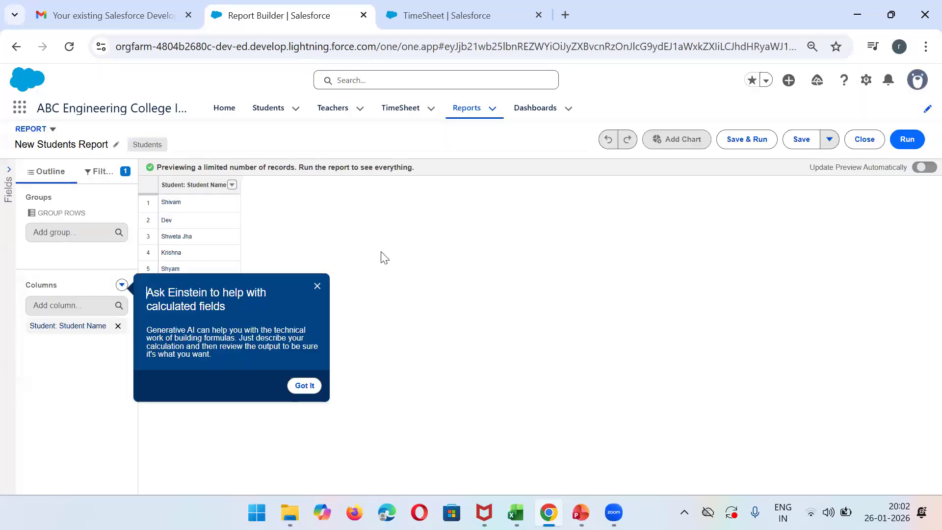
left_click(321, 290)
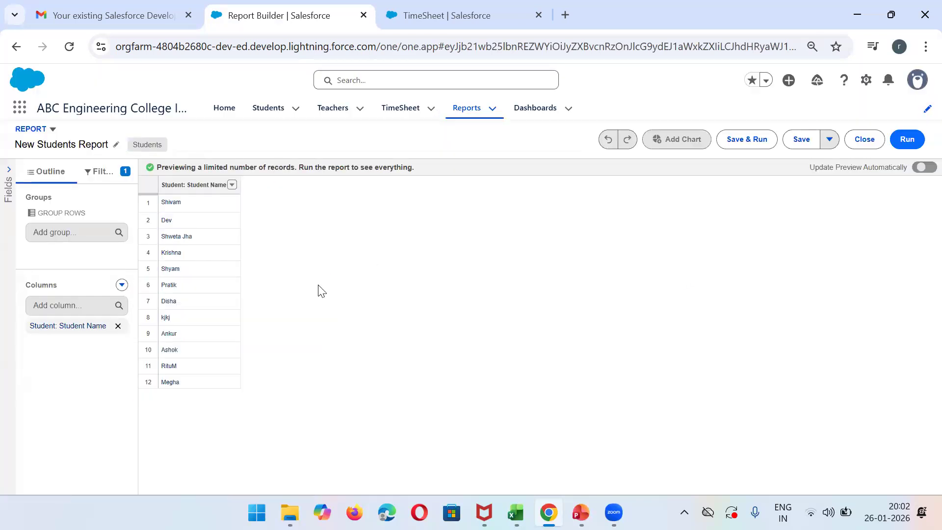
- Add the columns Student's Skill, Student Email, Subcribe of Notification and Student: Record Type, and enable automatic preview updates
left_click(56, 305)
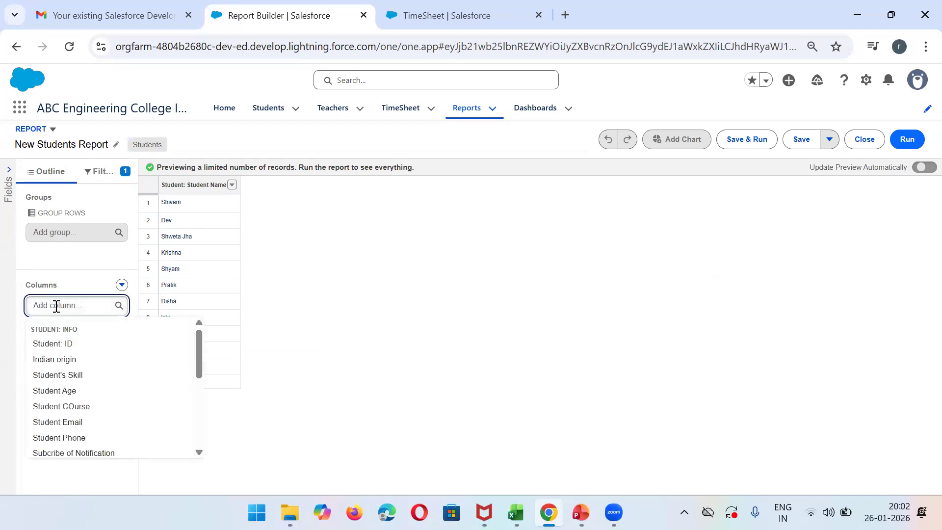
left_click(69, 375)
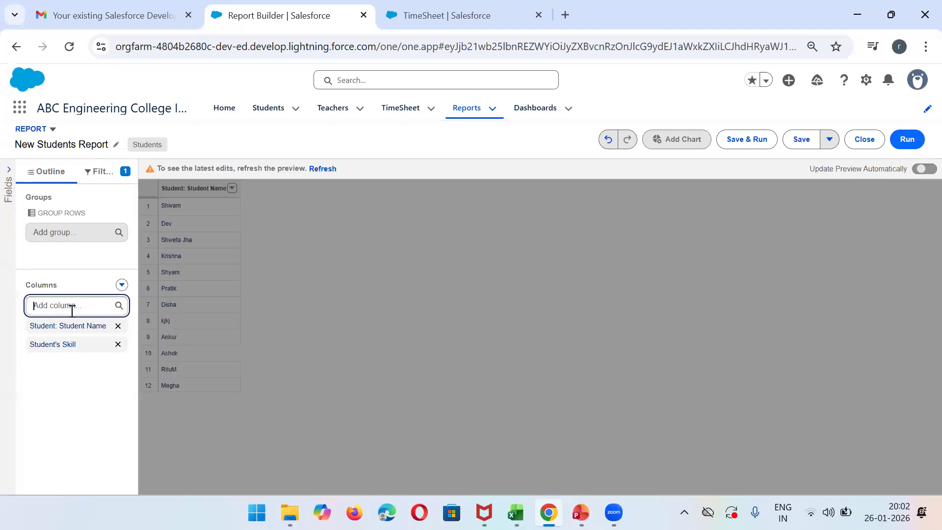
left_click(63, 309)
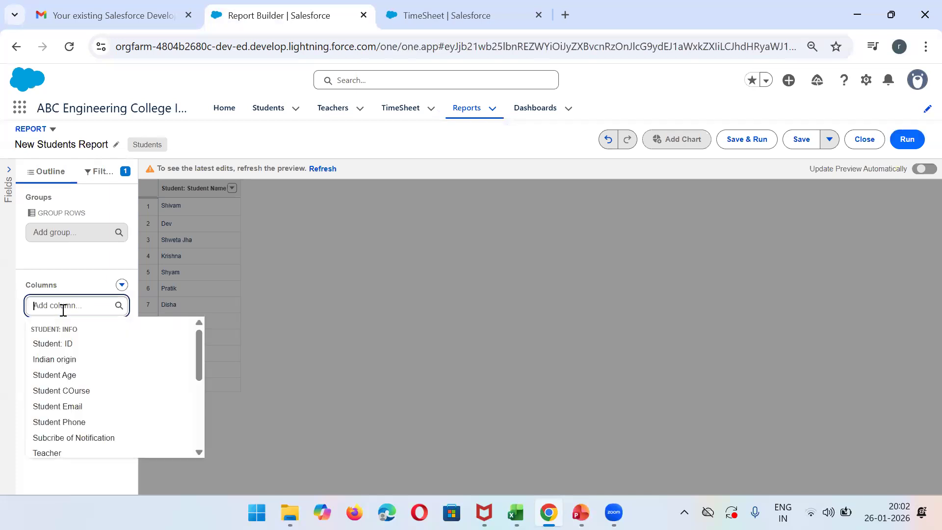
left_click(93, 406)
left_click(68, 309)
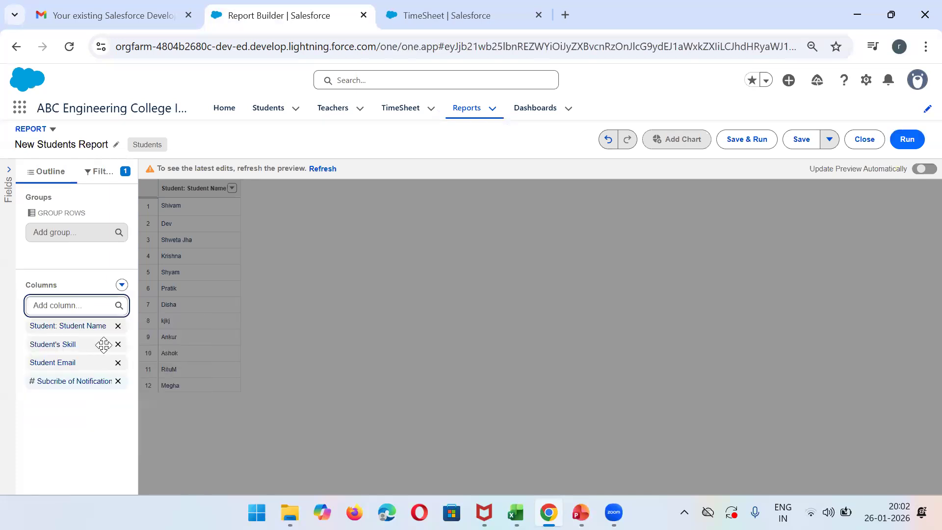
left_click(81, 305)
left_click(88, 452)
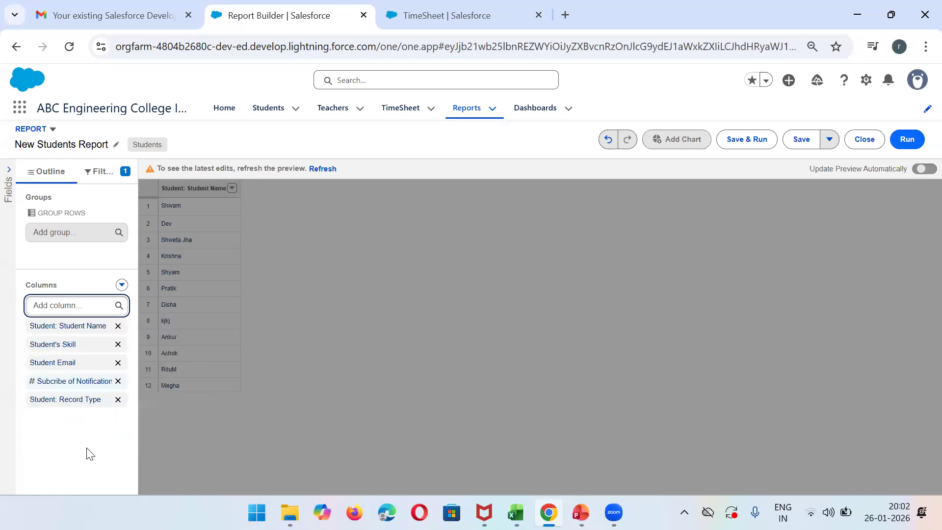
left_click(925, 169)
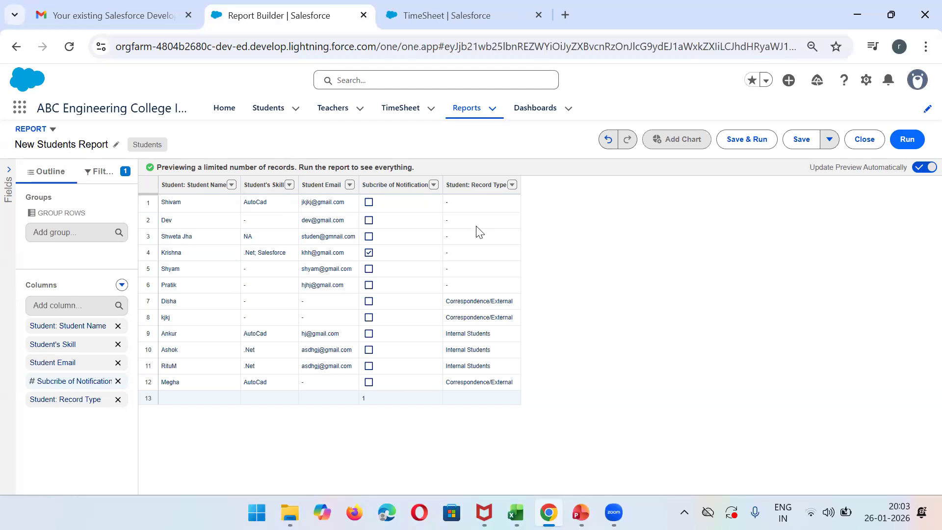
- Examine the report's filters, including the date field and range options of the Student: Created Date filter
left_click(104, 179)
left_click(58, 177)
left_click(99, 179)
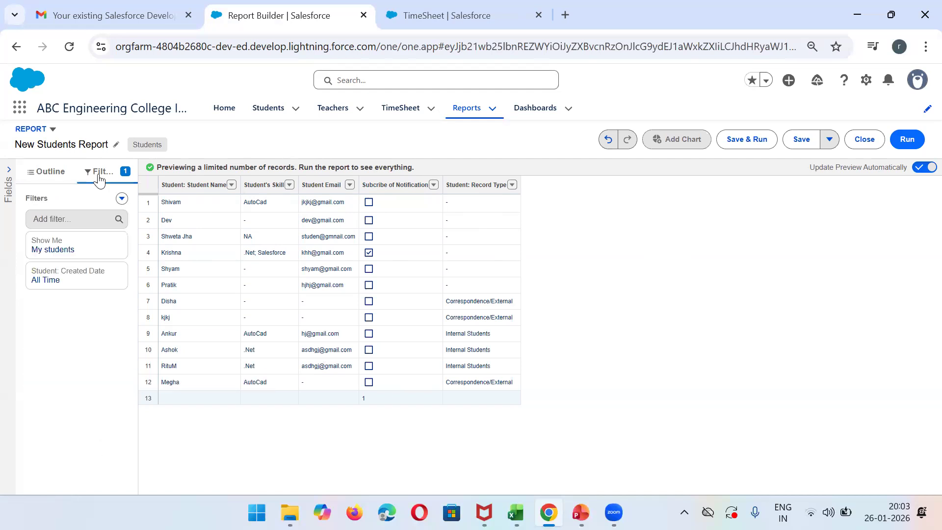
left_click(67, 283)
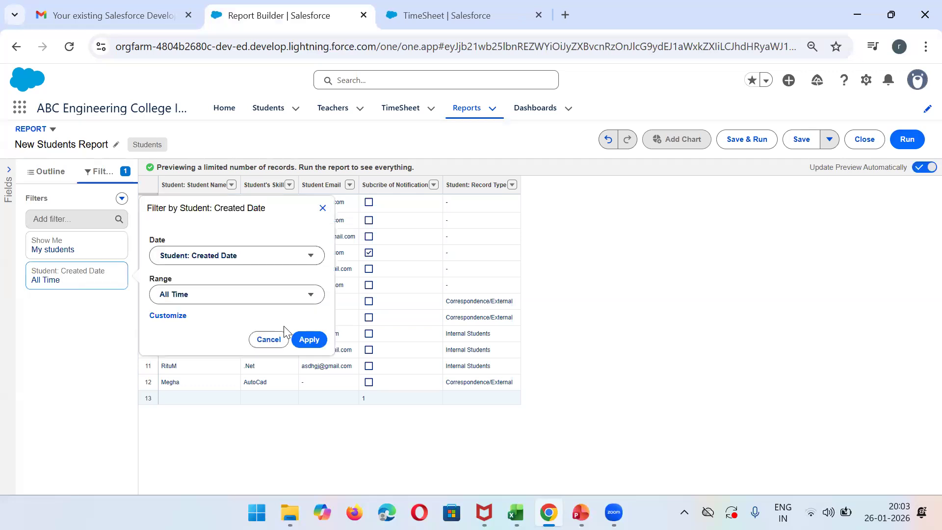
left_click(278, 262)
left_click(279, 262)
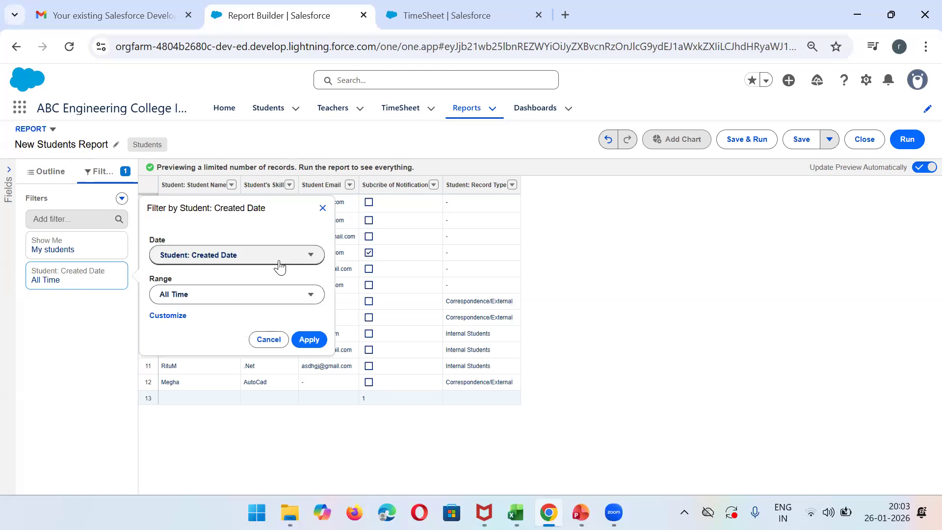
left_click(309, 300)
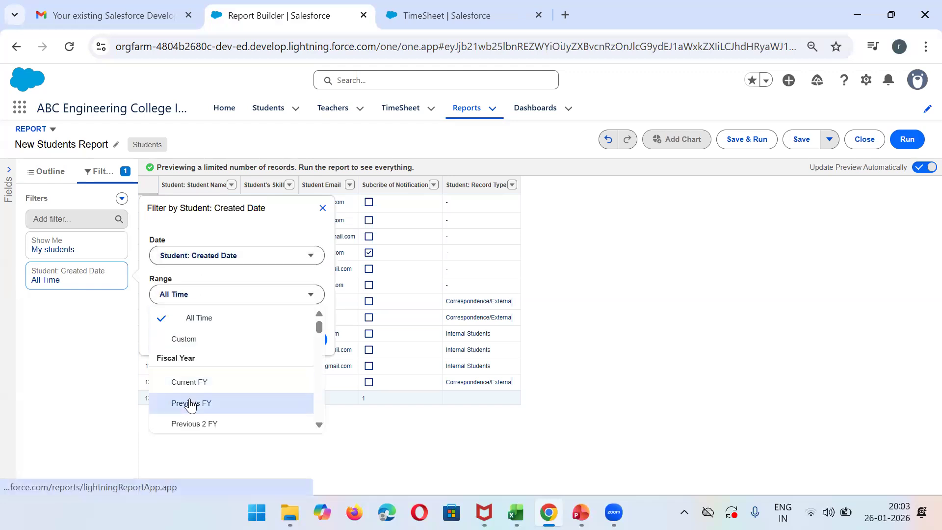
left_click(272, 232)
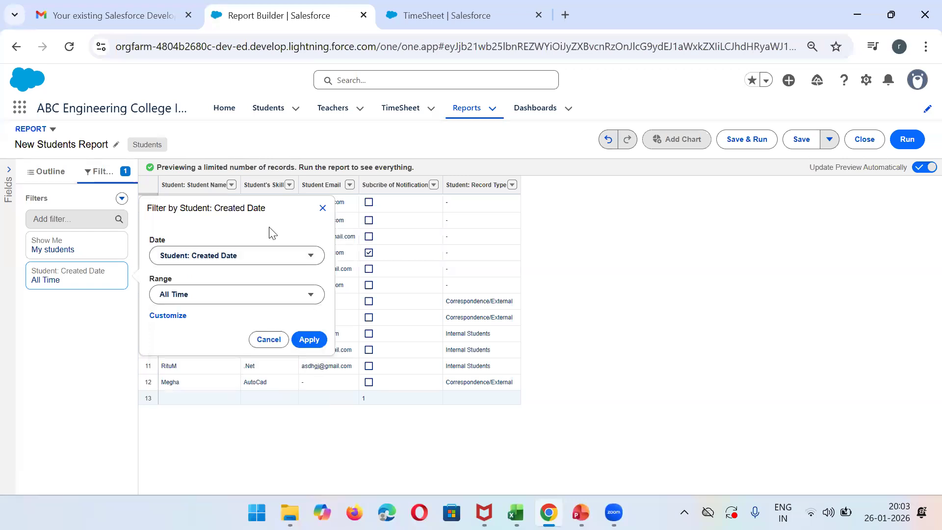
- Add a report filter for Subcribe of Notification equals True and apply the Created Date filter with its All Time range
left_click(70, 213)
type("sub")
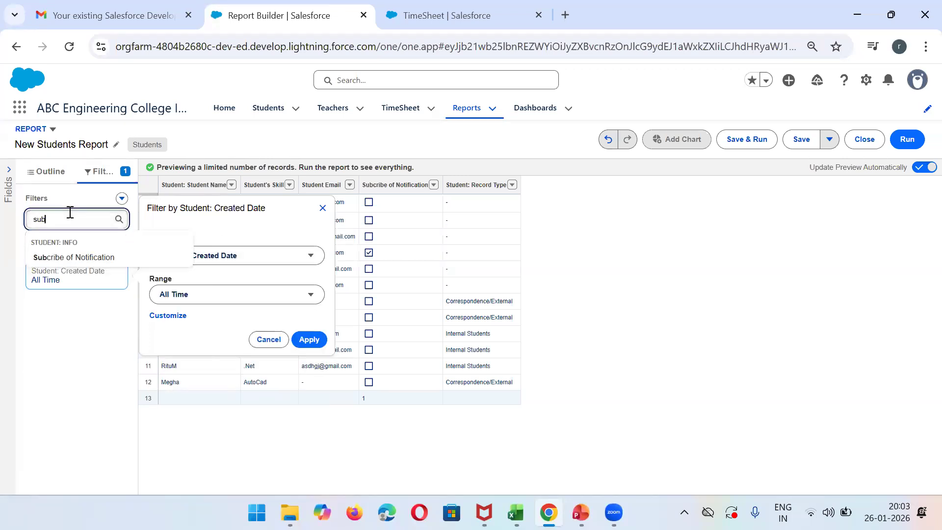
left_click(78, 259)
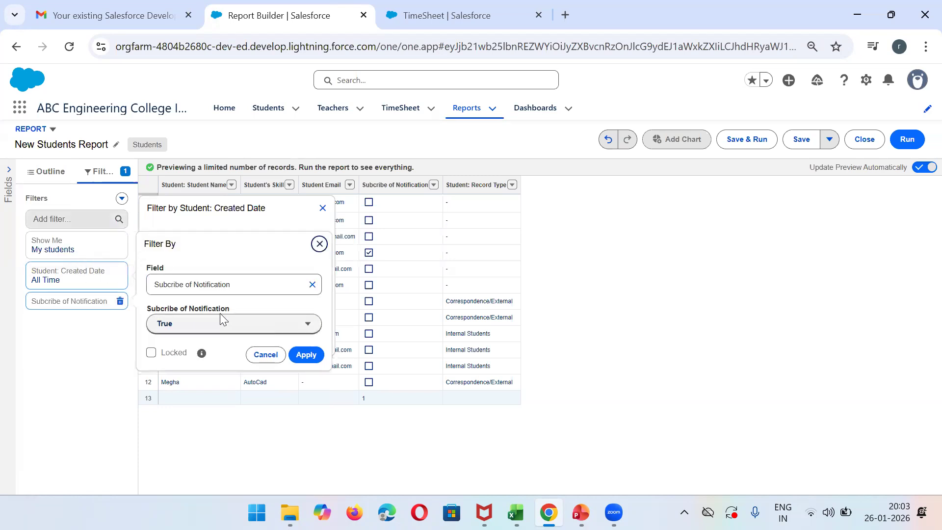
left_click(307, 355)
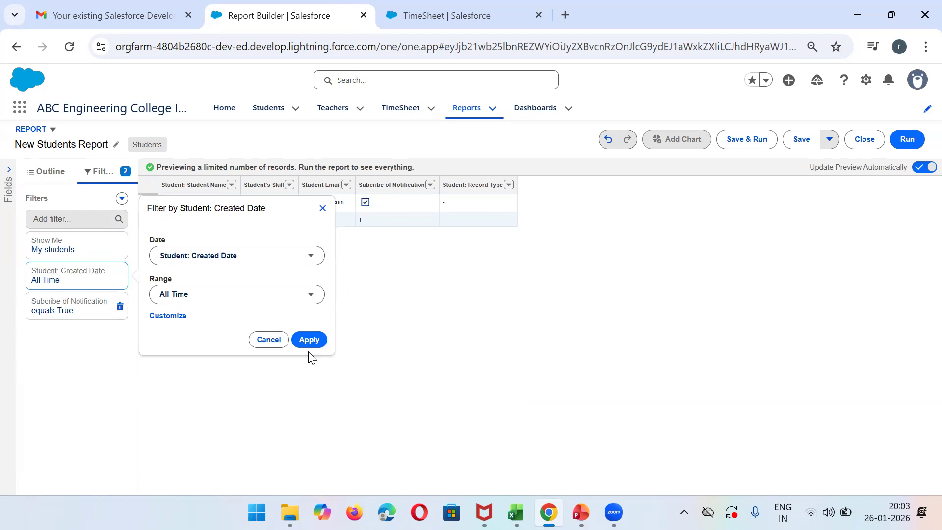
left_click(308, 341)
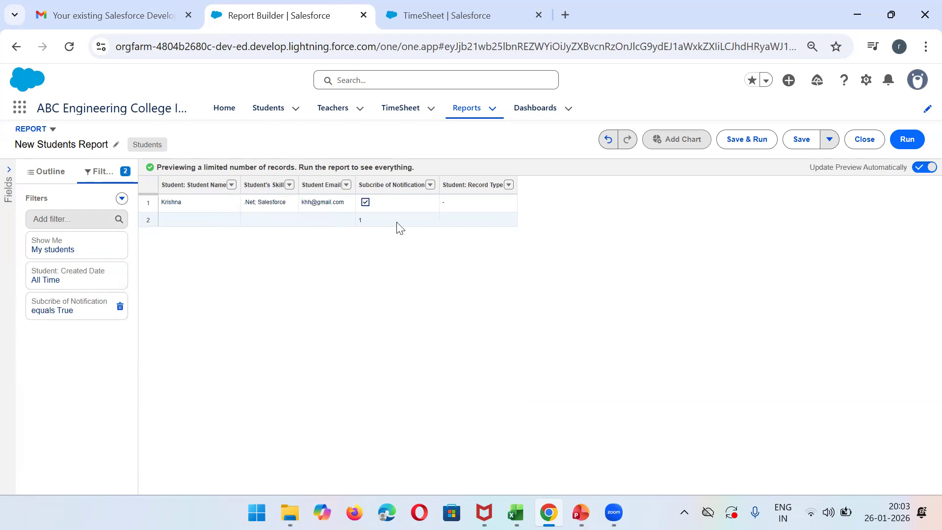
- Save the report as StudentTable in the Public Reports folder, run it, and dismiss the save notification
left_click(753, 139)
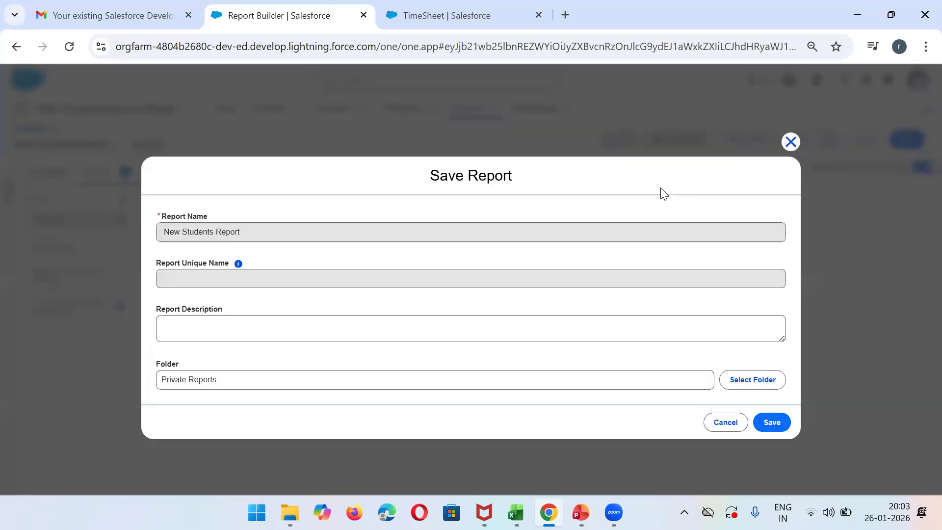
triple_click(247, 235)
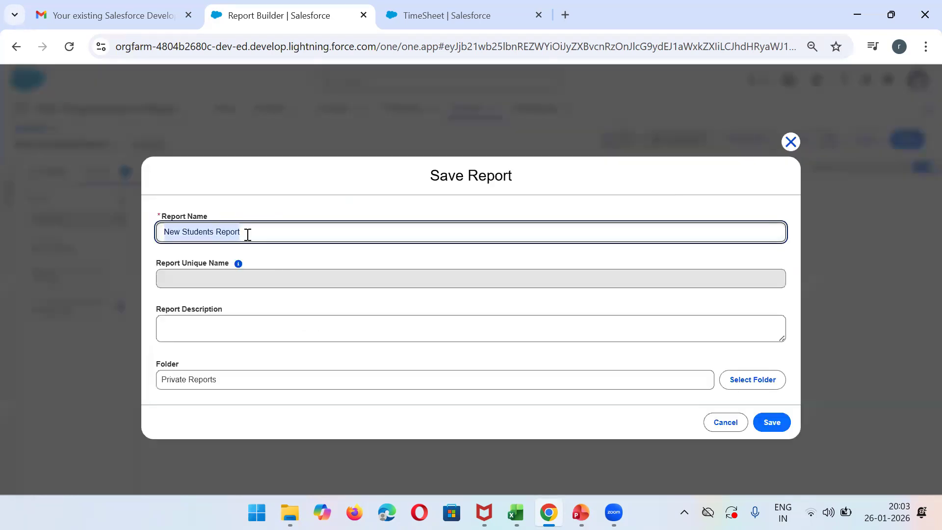
type("StudentTable")
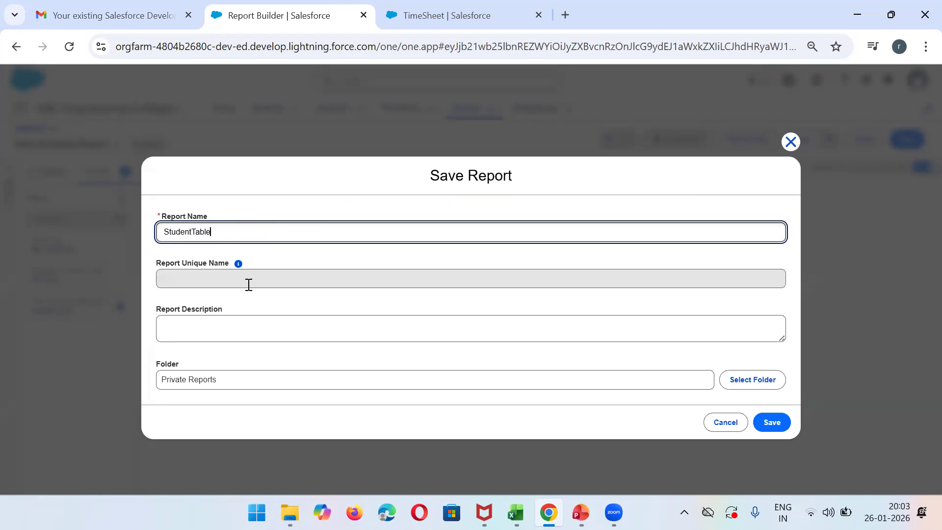
left_click(213, 380)
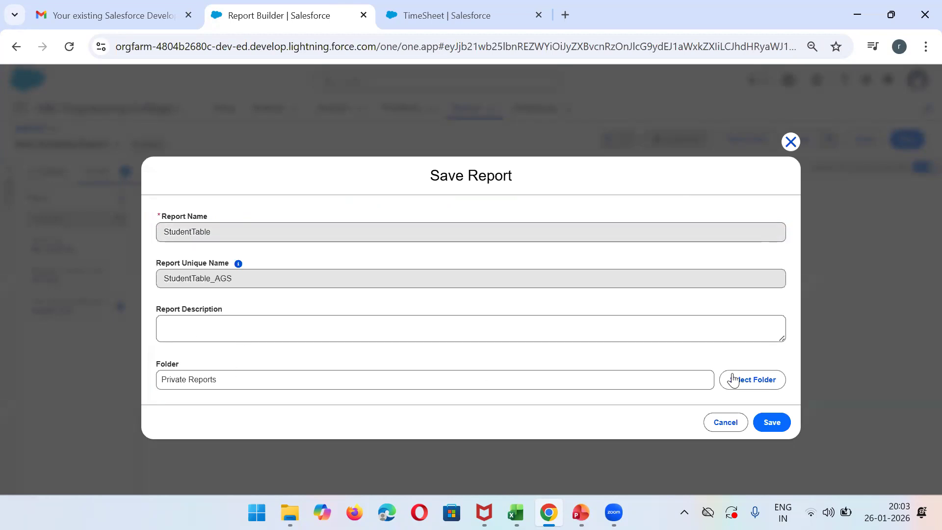
left_click(753, 380)
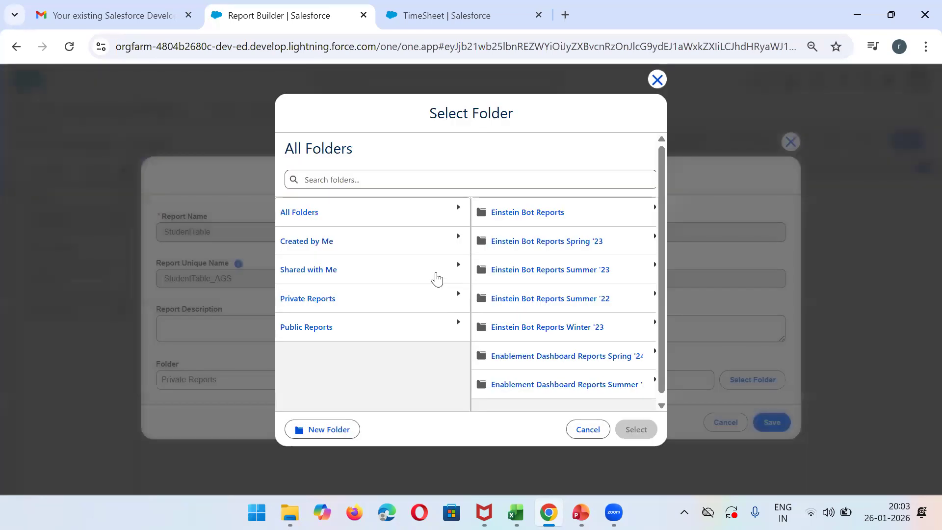
left_click(306, 330)
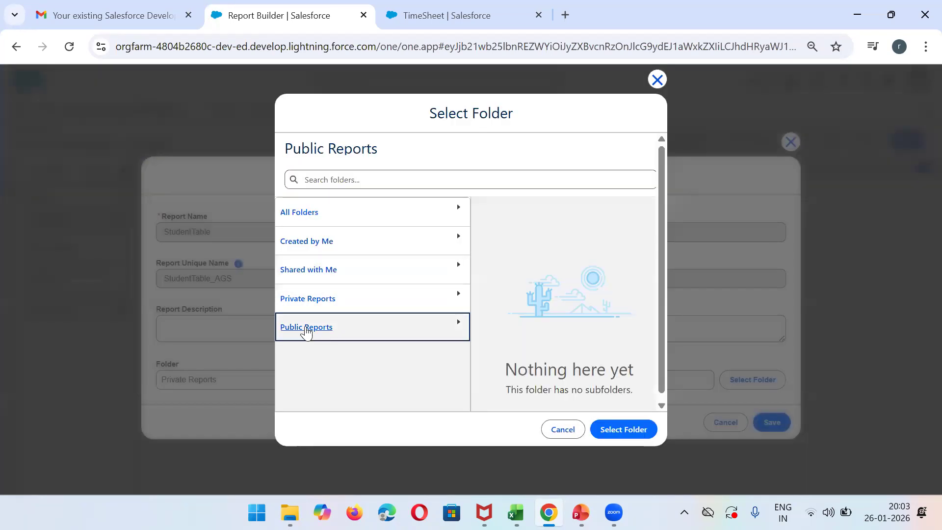
left_click(624, 428)
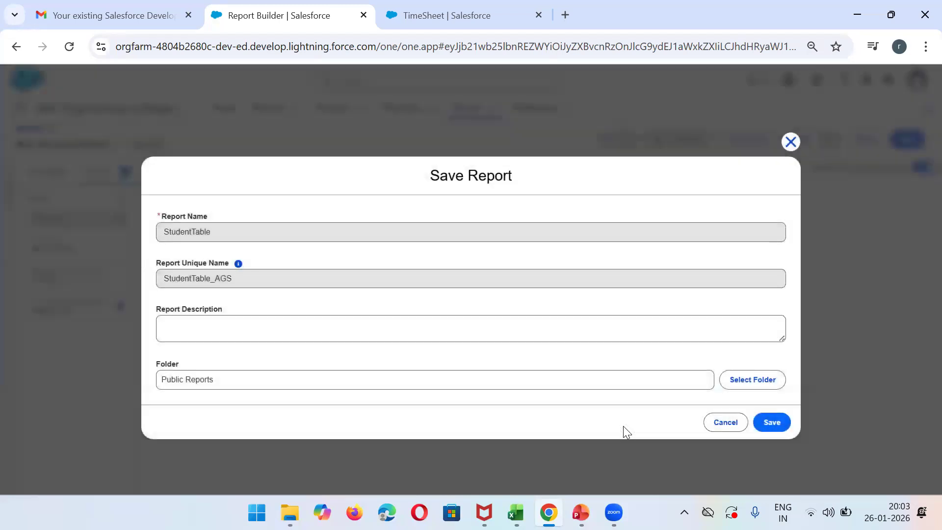
left_click(769, 425)
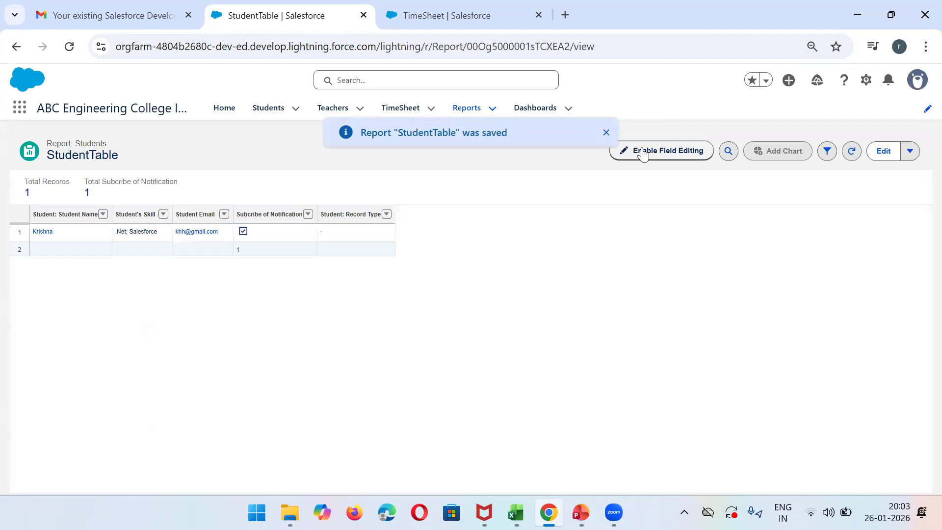
left_click(606, 133)
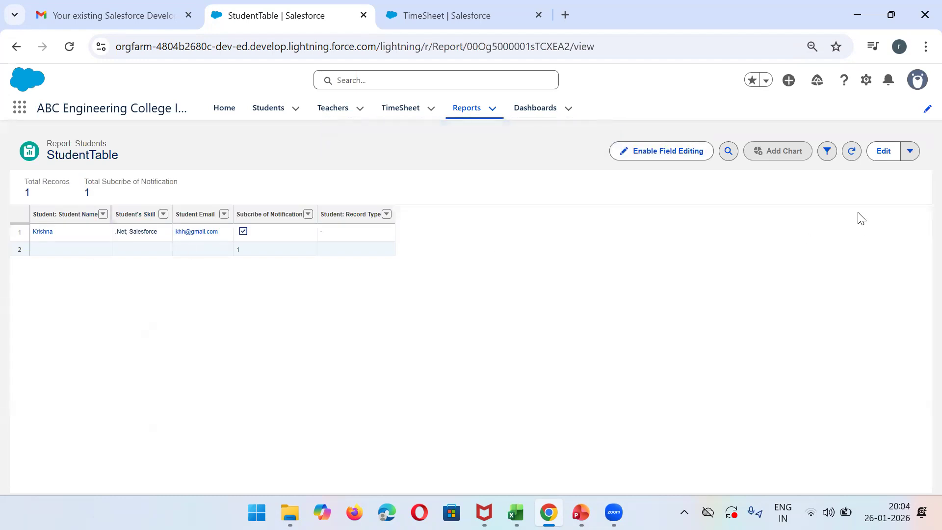
- Set the Subcribe of Notification filter of the StudentTable report to False and hide the filters
left_click(829, 152)
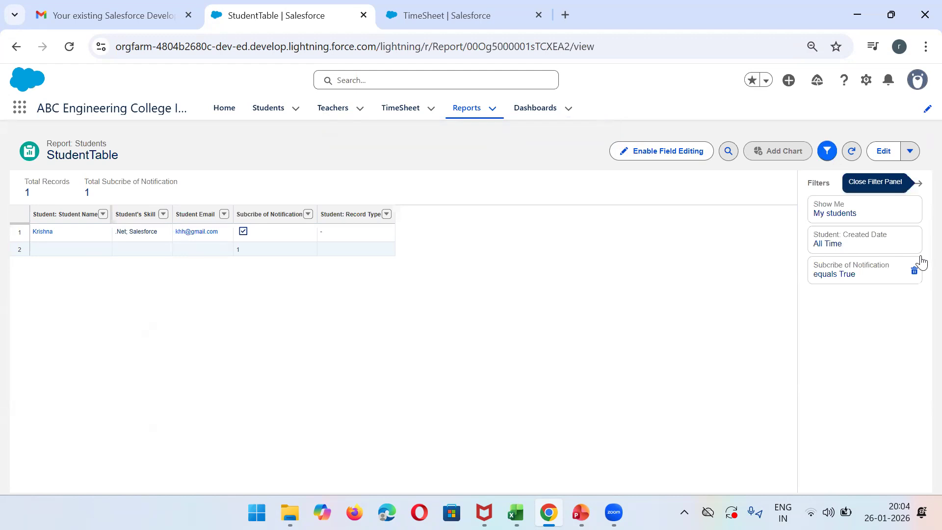
left_click(861, 275)
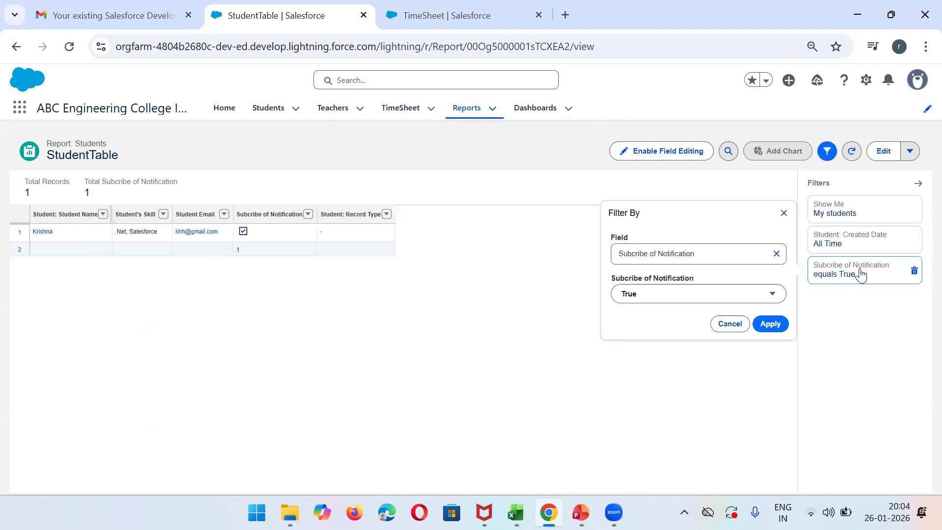
left_click(733, 297)
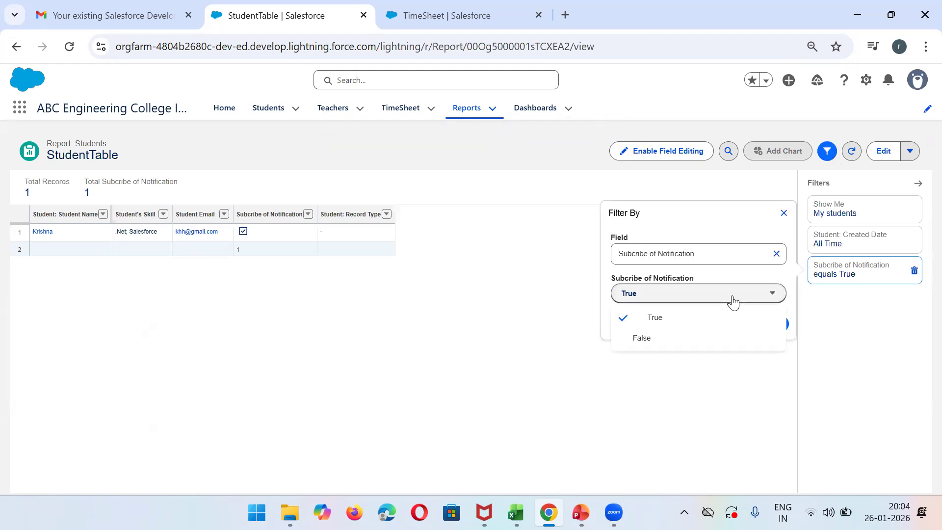
left_click(684, 346)
left_click(773, 322)
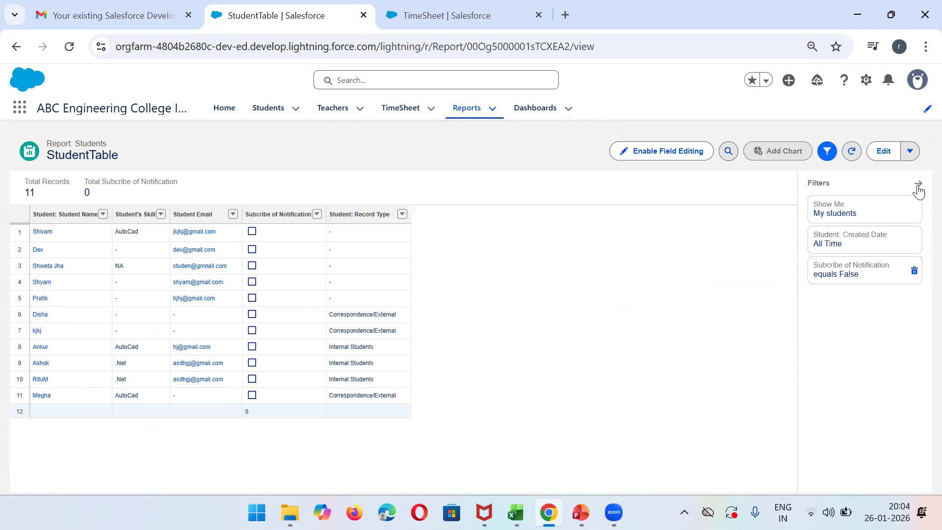
left_click(828, 151)
- Edit the StudentTable report and add a Student Email filter with the operator not equal to and a blank value
left_click(881, 153)
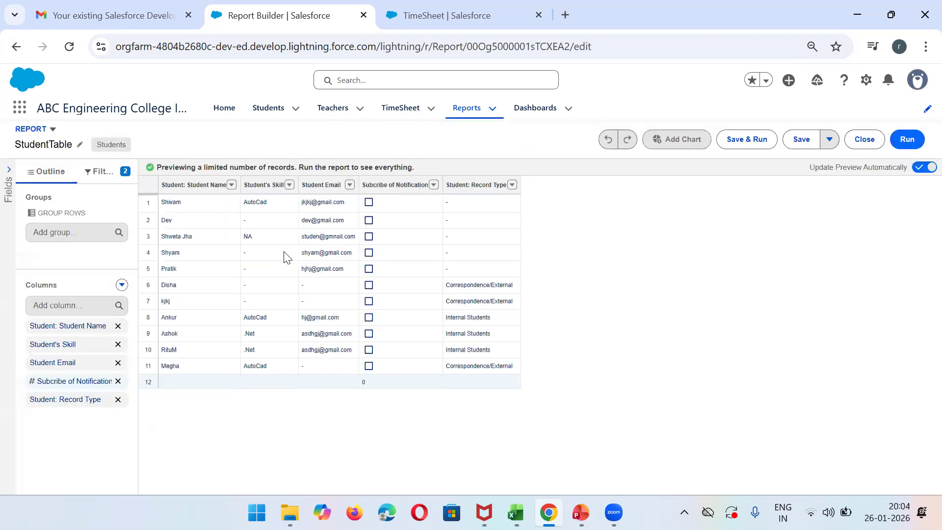
left_click(104, 176)
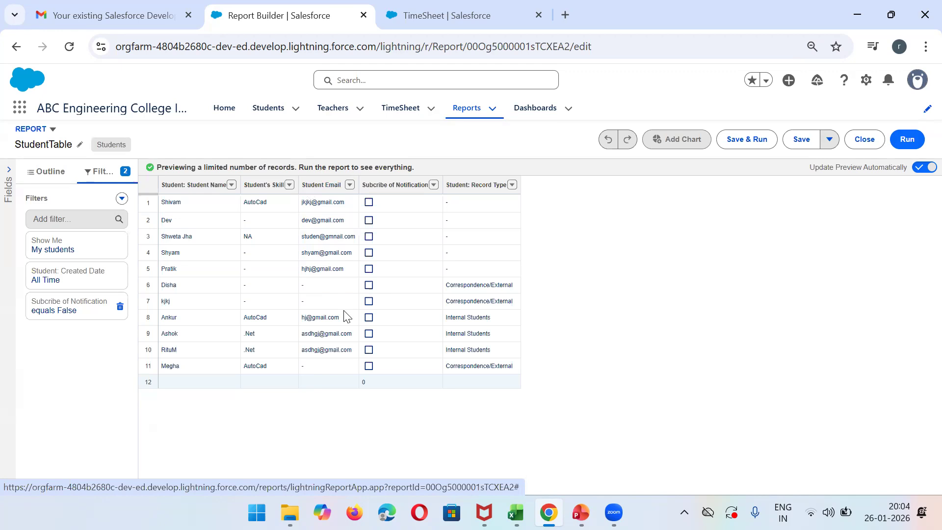
left_click(77, 219)
type("email")
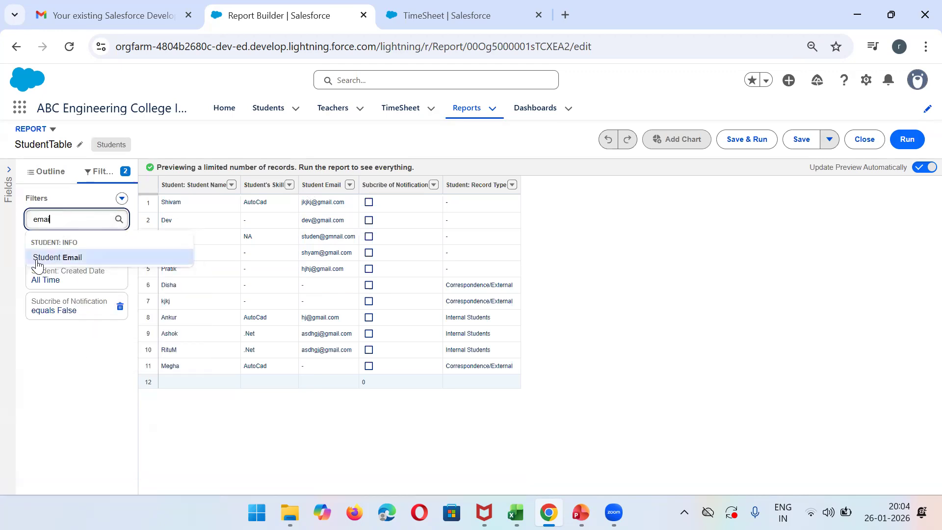
left_click(36, 257)
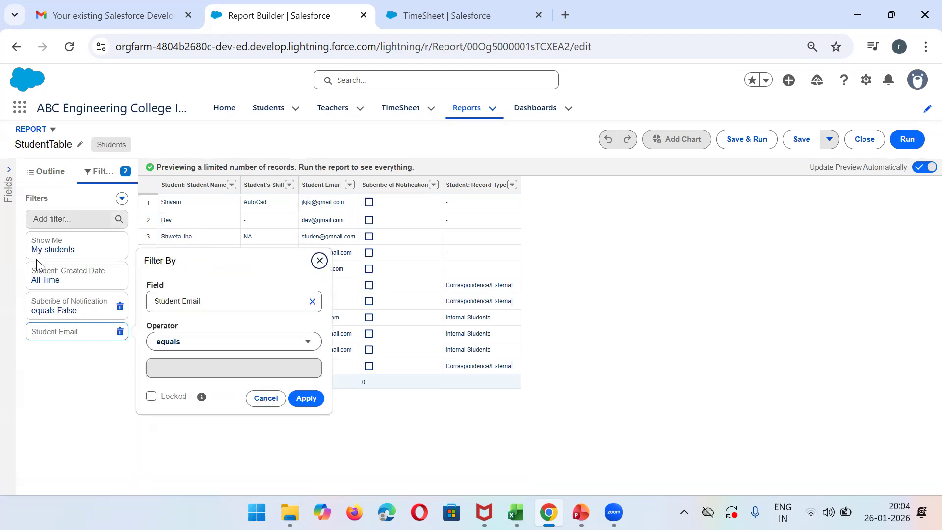
left_click(220, 342)
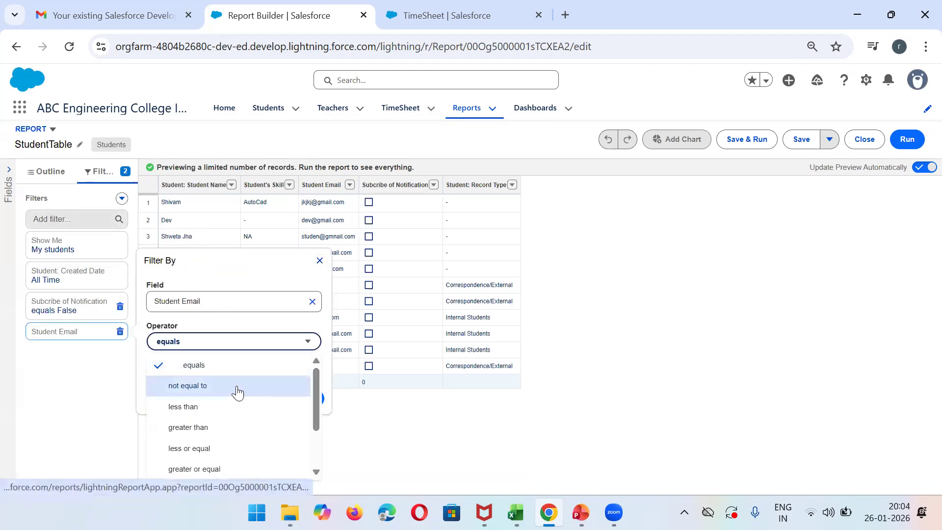
left_click(237, 389)
left_click(305, 399)
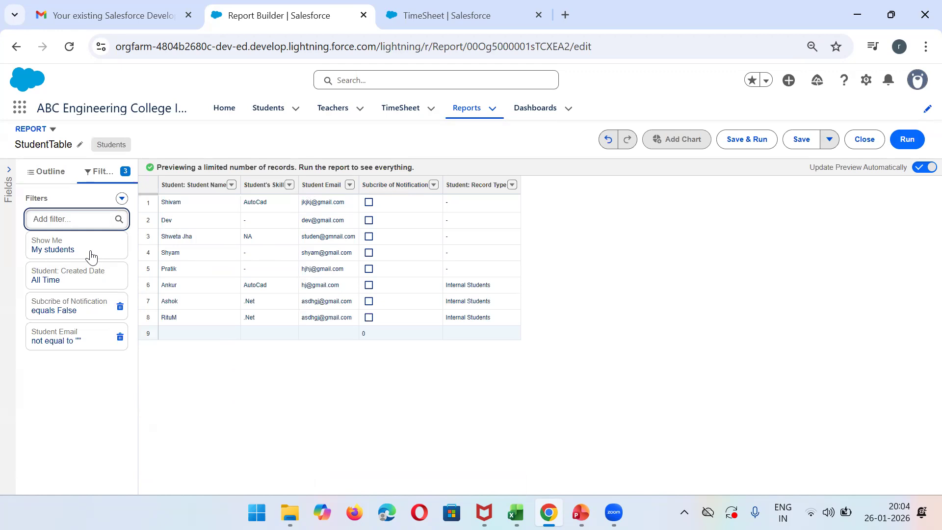
- Change the Student Email filter's operator to equals with a blank value, and save and run the report
left_click(80, 339)
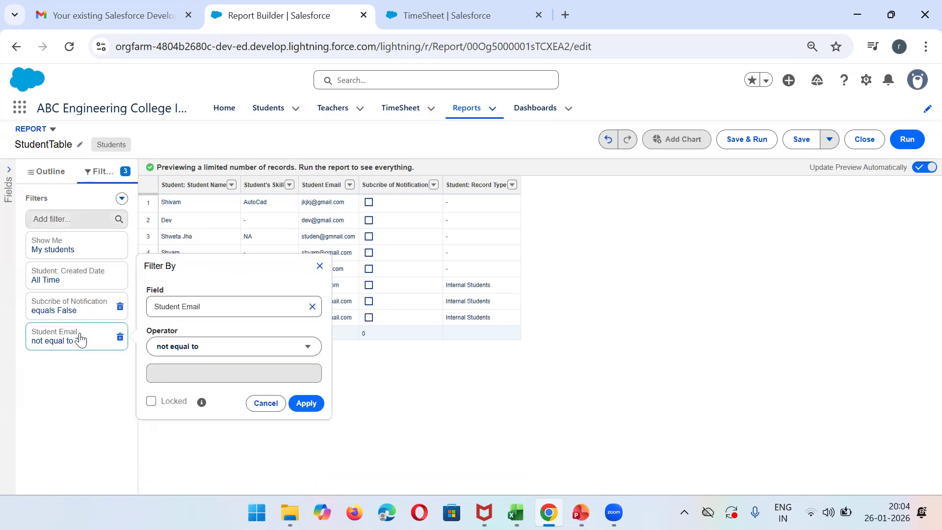
left_click(258, 347)
left_click(181, 370)
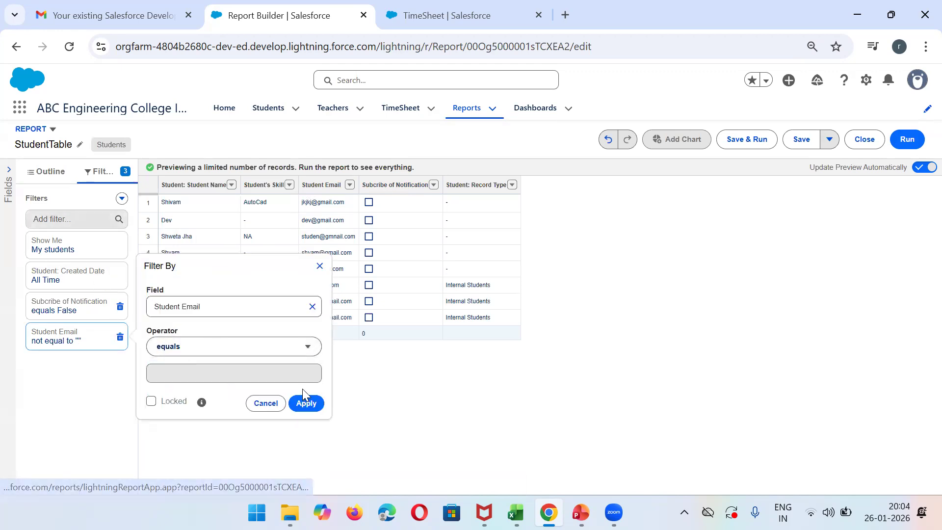
left_click(307, 402)
left_click(742, 140)
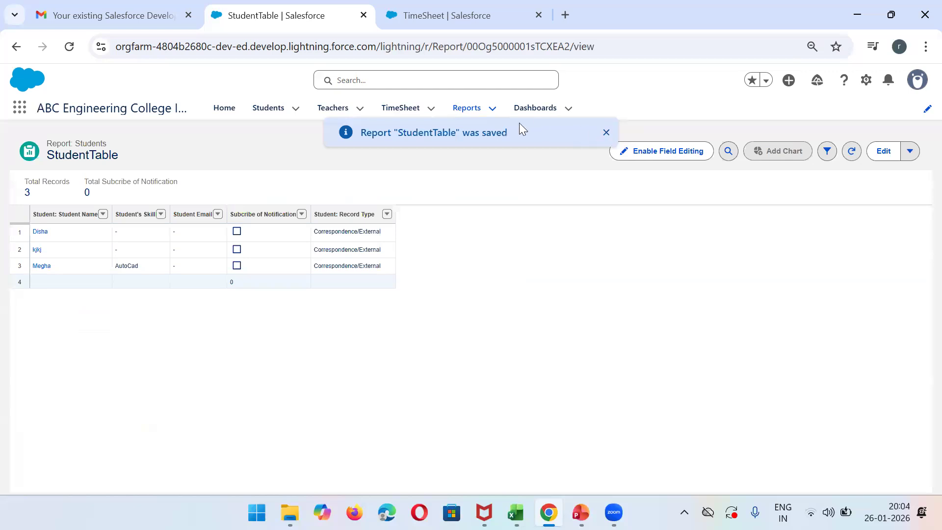
- Search all report types for "studen", start a new report of type Students with Teacher, and dismiss the Einstein tip
left_click(475, 109)
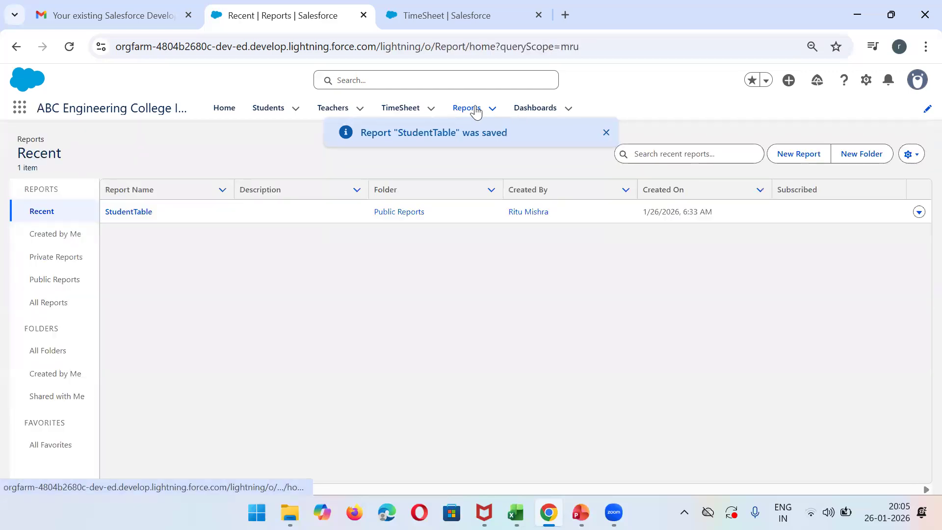
left_click(796, 156)
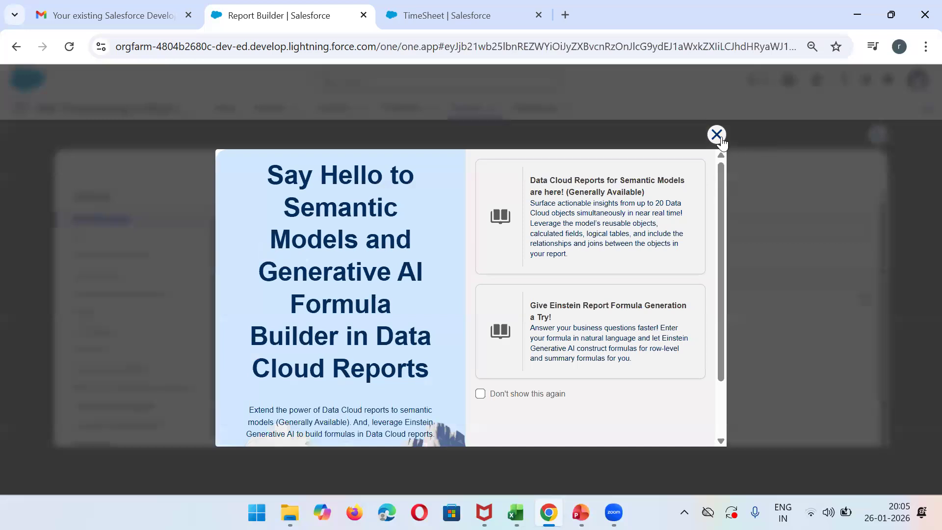
left_click(718, 135)
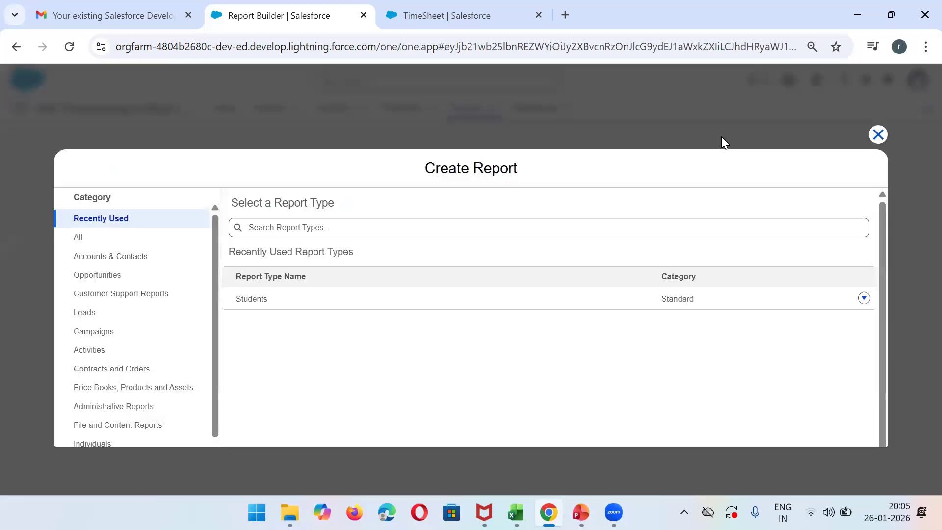
left_click(110, 240)
left_click(356, 223)
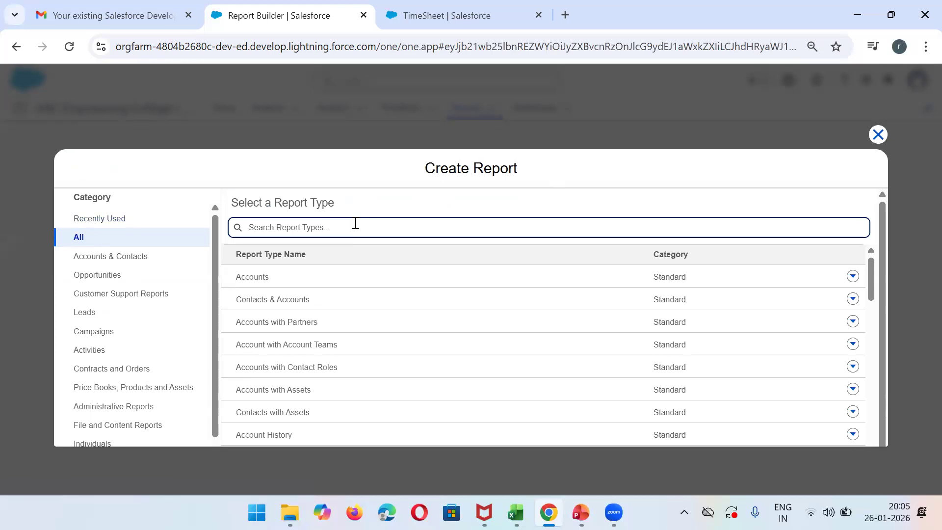
type("studen")
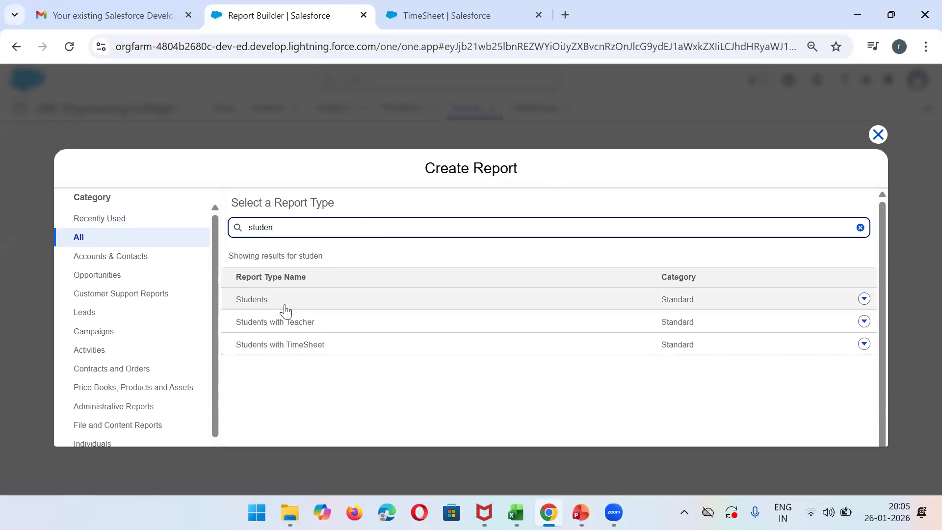
left_click(254, 325)
left_click(718, 268)
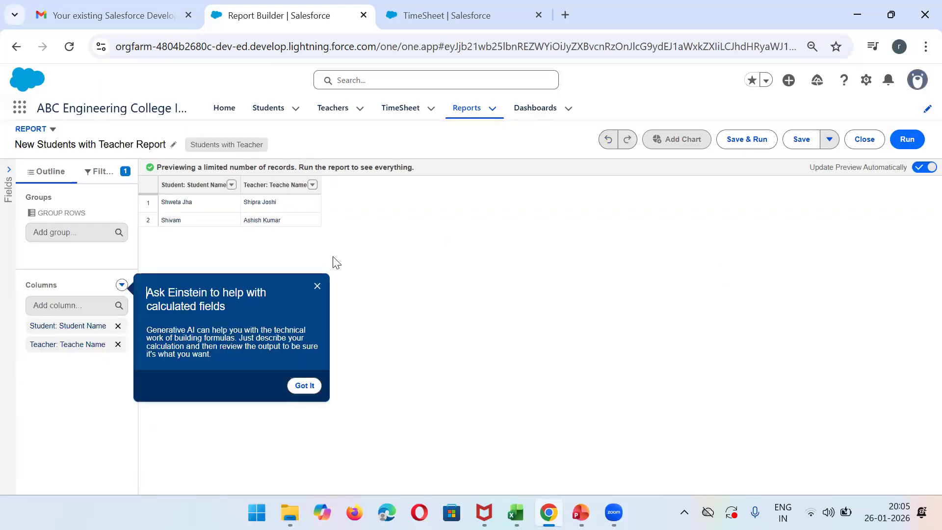
left_click(318, 285)
- Add the columns Teacher: Date of Birth and Student: ID to the Students with Teacher report
left_click(66, 306)
type("teahc")
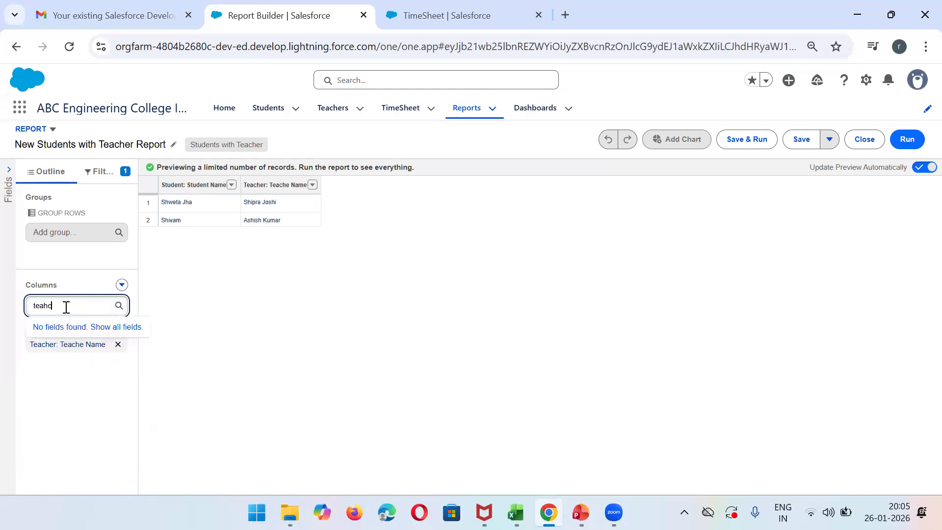
key("BackSpace")
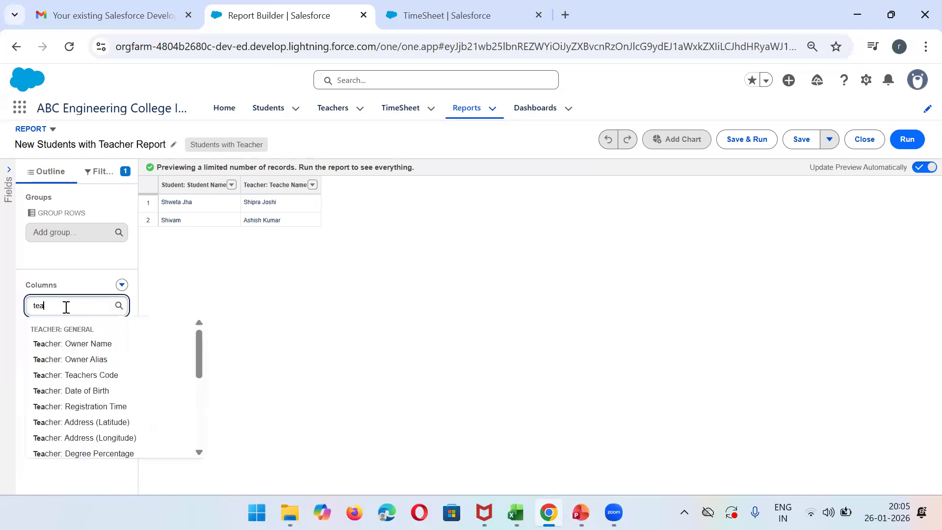
left_click(117, 391)
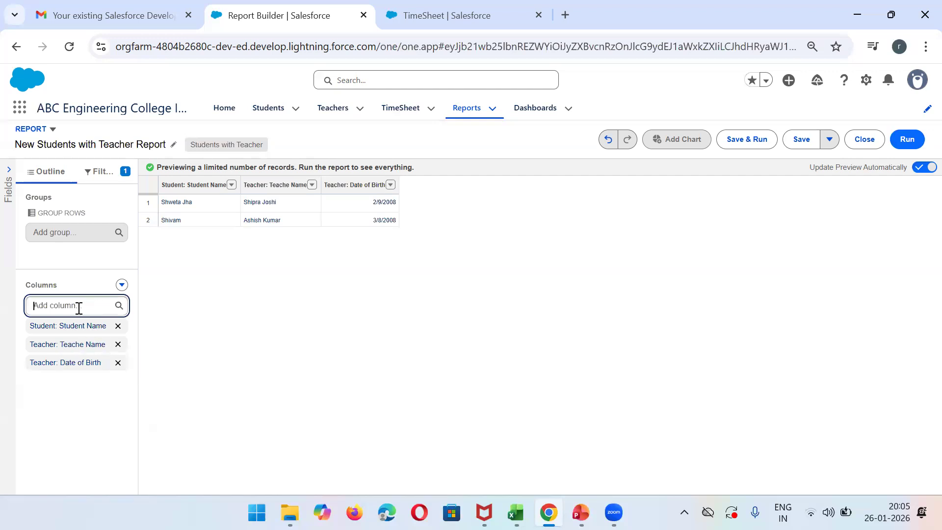
type("stude")
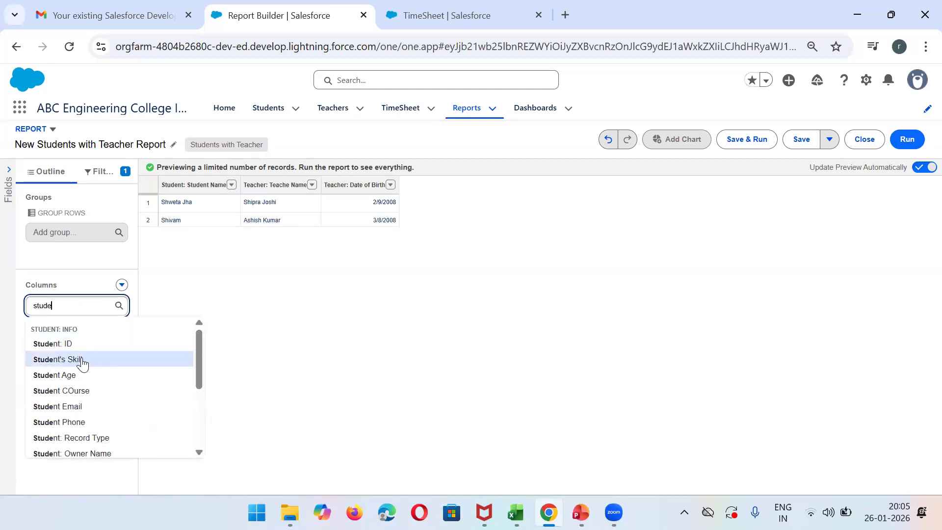
left_click(75, 345)
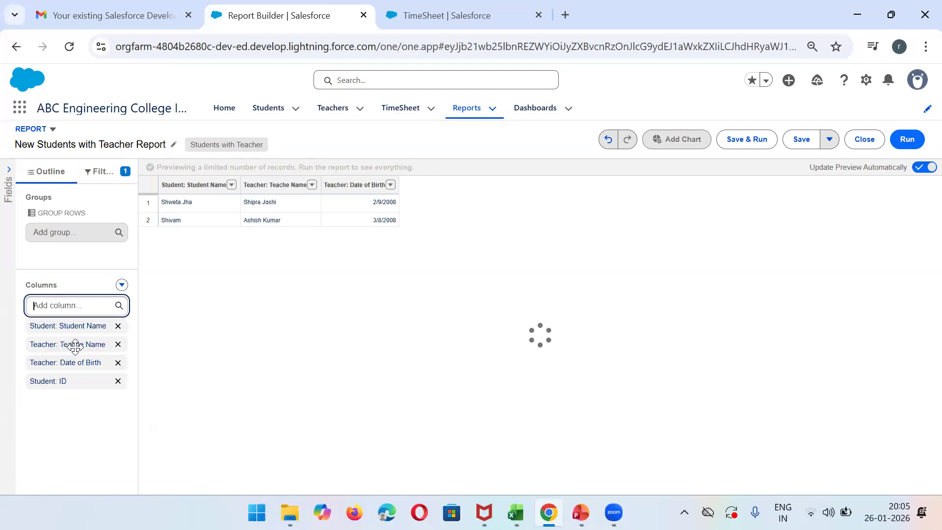
- Add the Student Email column to the Students with Teacher report
left_click(73, 306)
type("dy")
key("BackSpace")
key("BackSpace")
type("dtue")
key("BackSpace")
key("BackSpace")
key("BackSpace")
key("BackSpace")
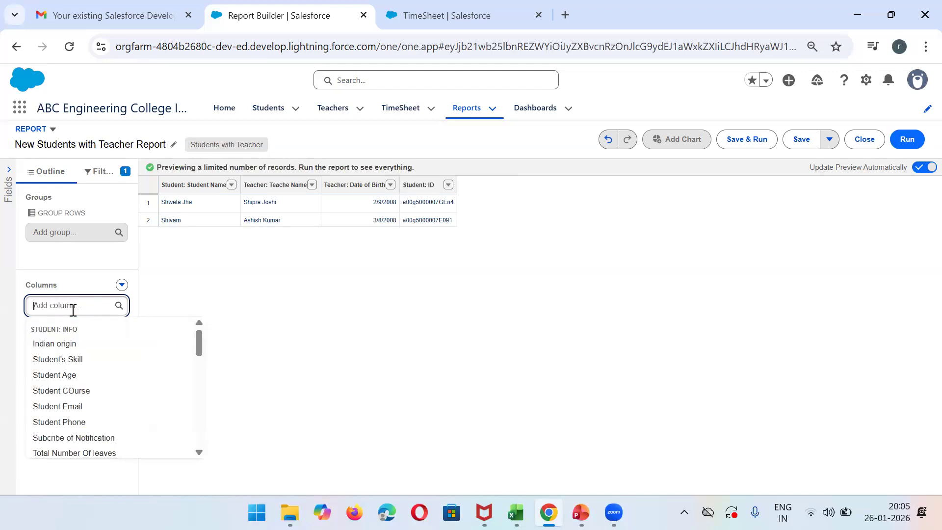
type("student em")
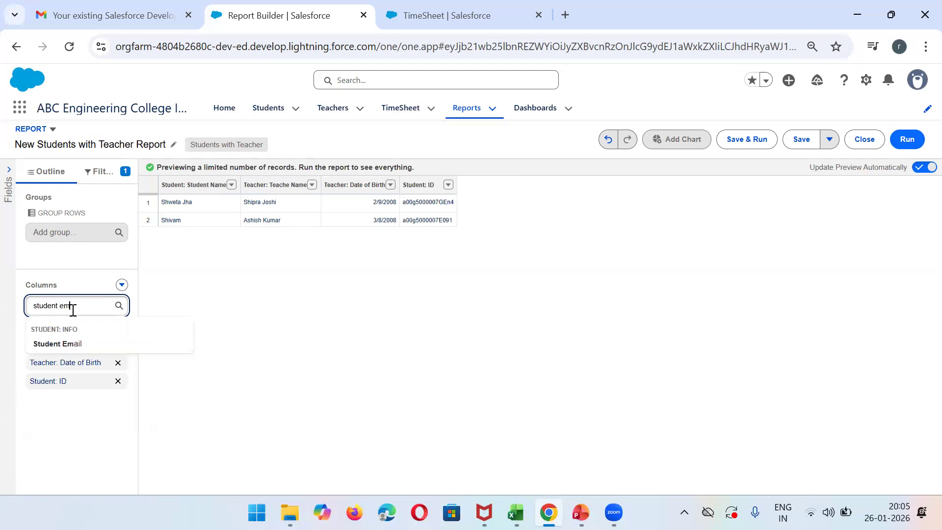
left_click(79, 344)
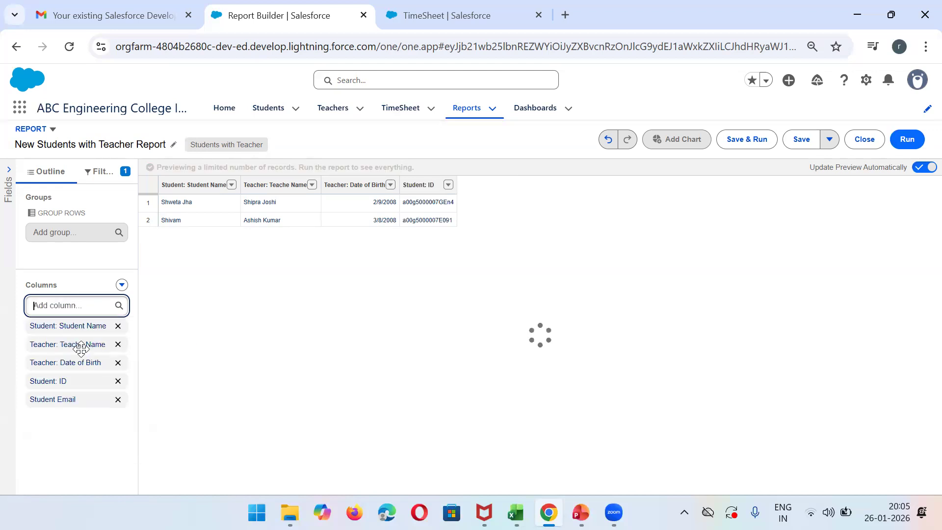
- Add the columns Total Number Of leaves and Student COurse to the Students with Teacher report
left_click(84, 305)
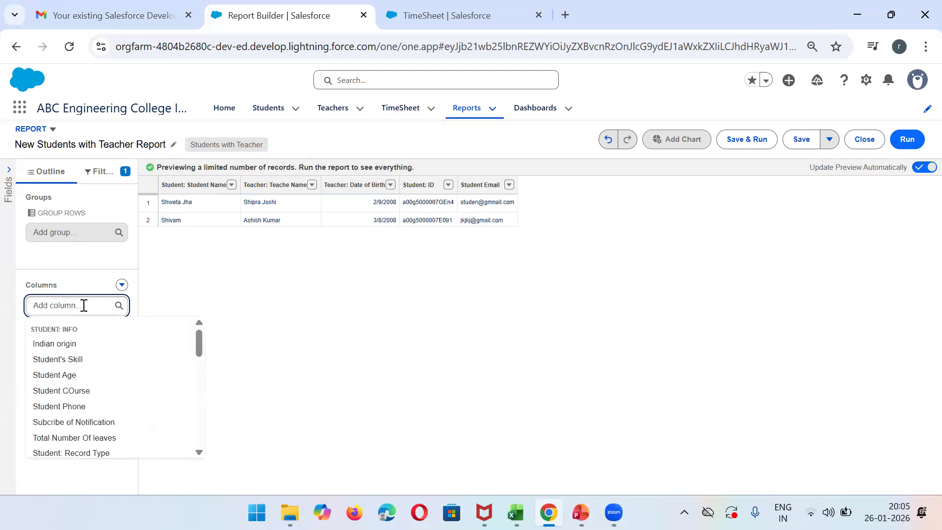
left_click(90, 443)
left_click(111, 308)
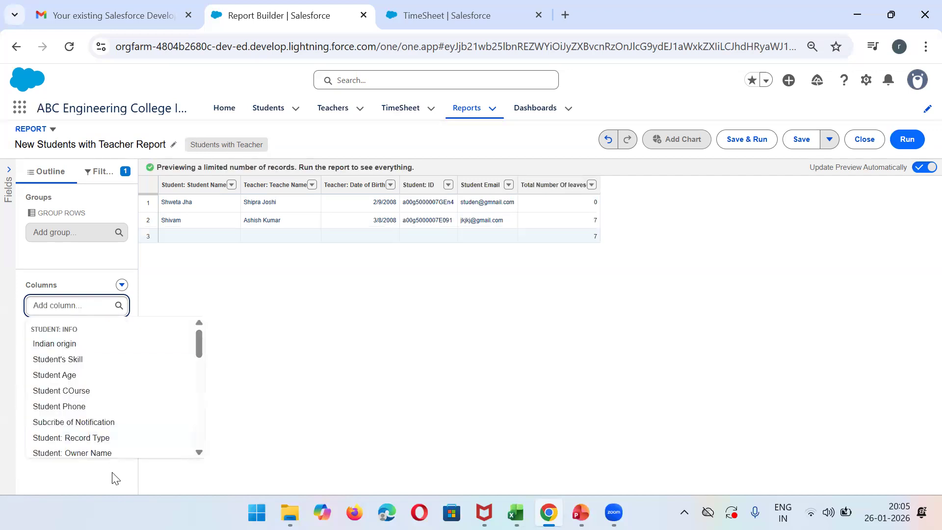
left_click(75, 390)
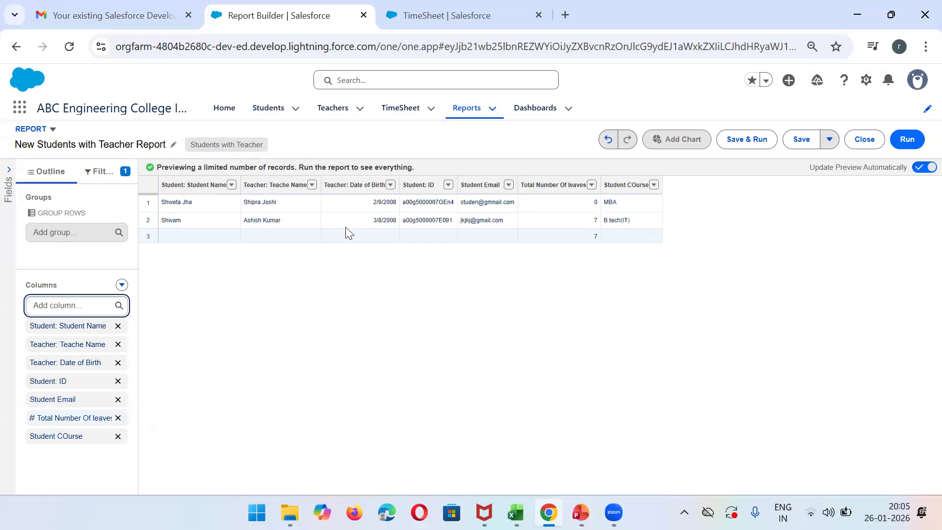
- Group the Students with Teacher report's rows by Teacher: Teache Name
left_click(48, 233)
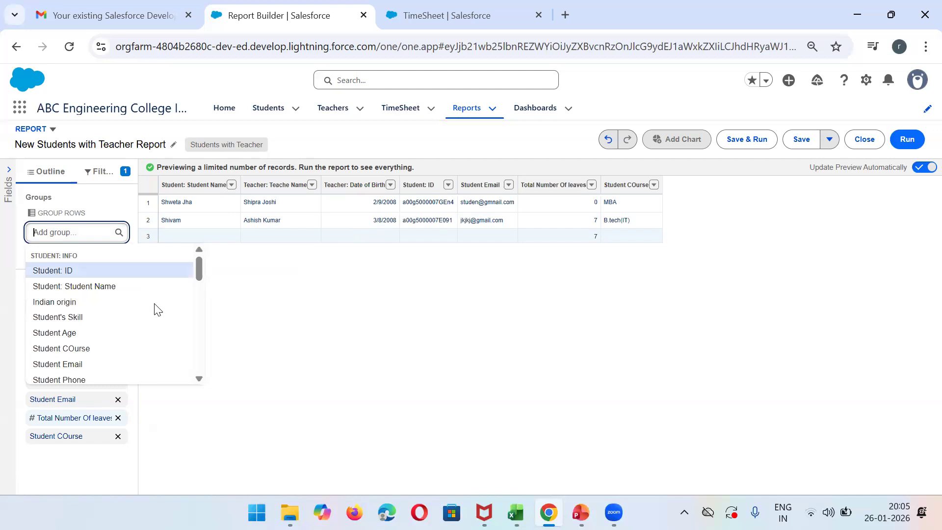
left_click(199, 378)
left_click(199, 378)
left_click(198, 378)
left_click(199, 379)
left_click(199, 378)
type("tea")
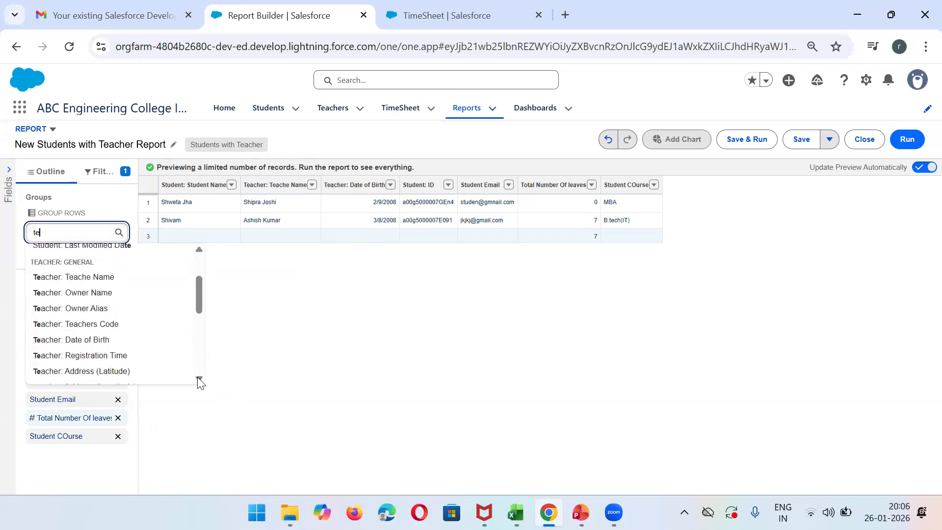
left_click(76, 271)
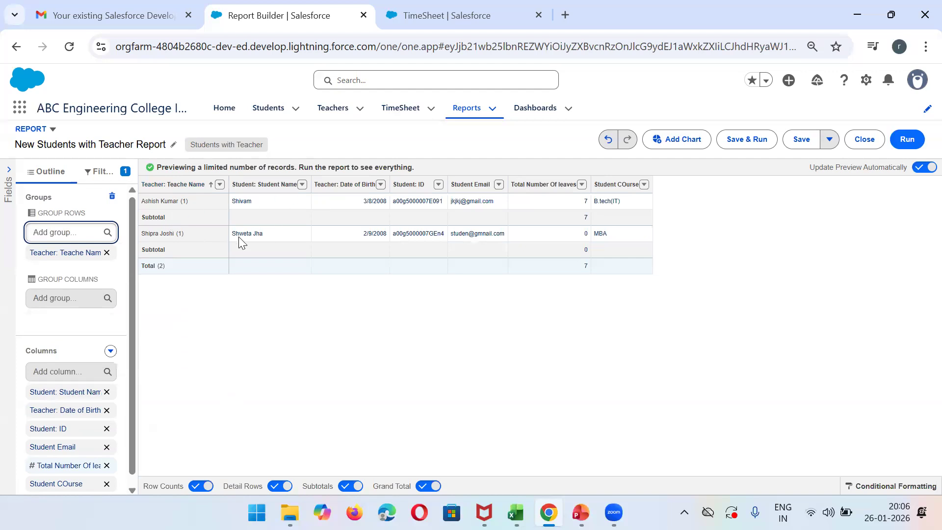
- Save the Students with Teacher report in the Public Reports folder under its default name and run it
left_click(749, 143)
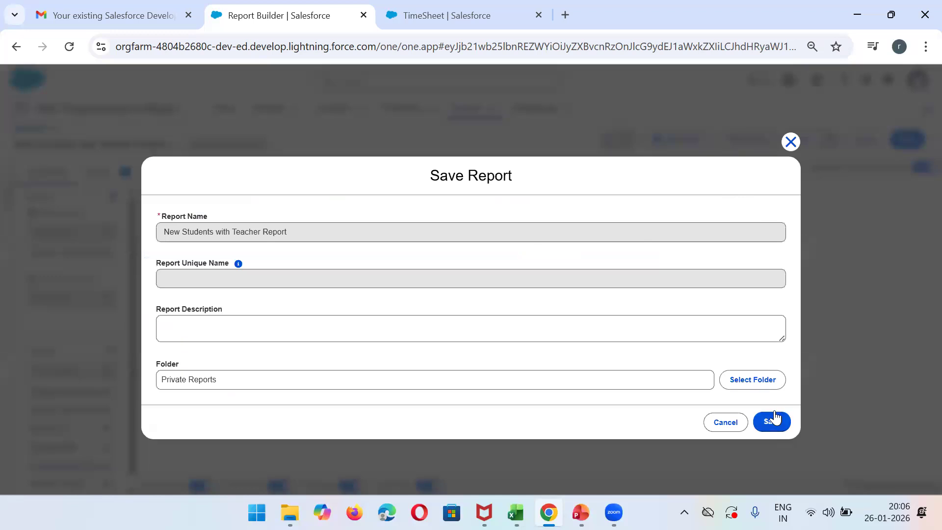
left_click(751, 388)
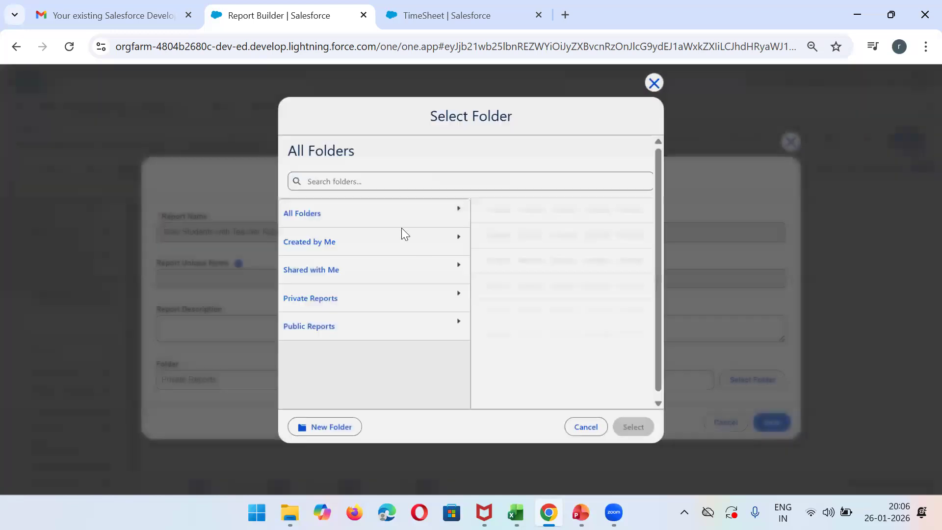
left_click(299, 327)
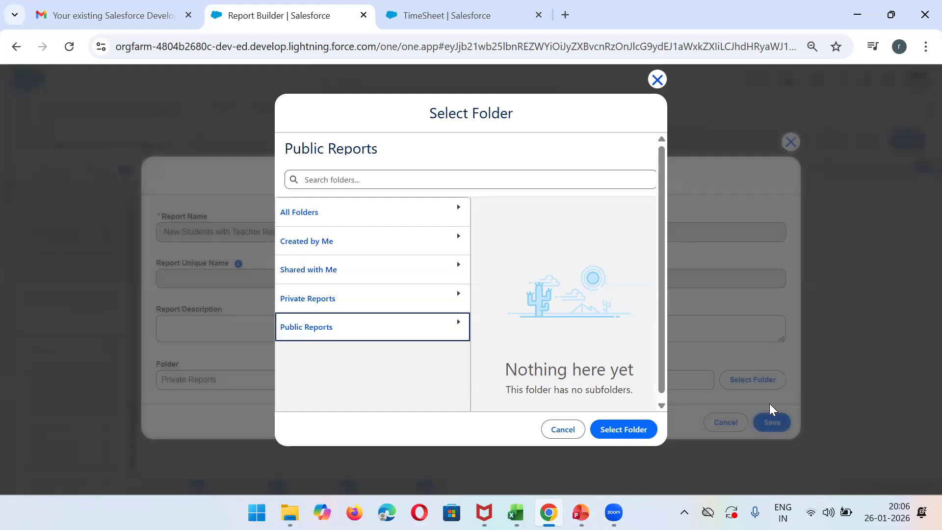
left_click(630, 432)
left_click(773, 423)
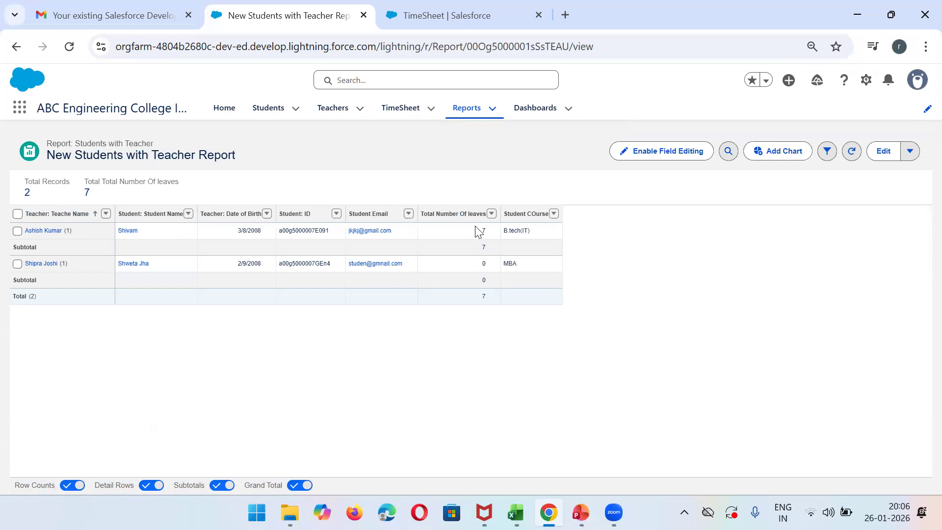
- Search all report types for "stud", start a new report of type Students with TimeSheet, and dismiss the Einstein tip
left_click(479, 106)
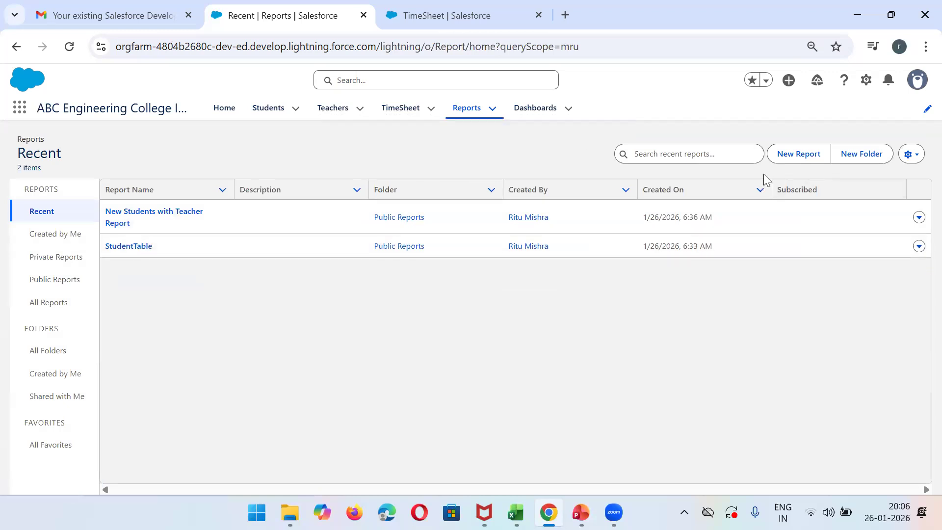
left_click(800, 156)
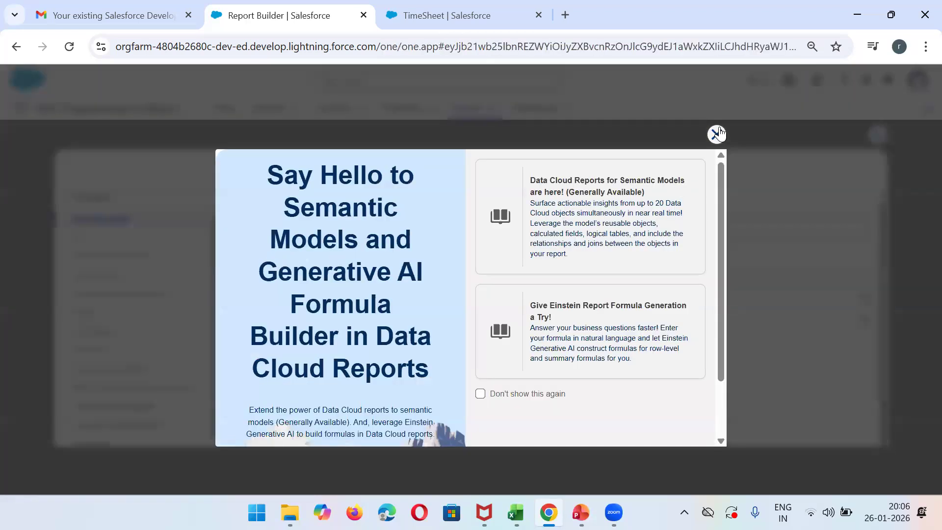
left_click(716, 130)
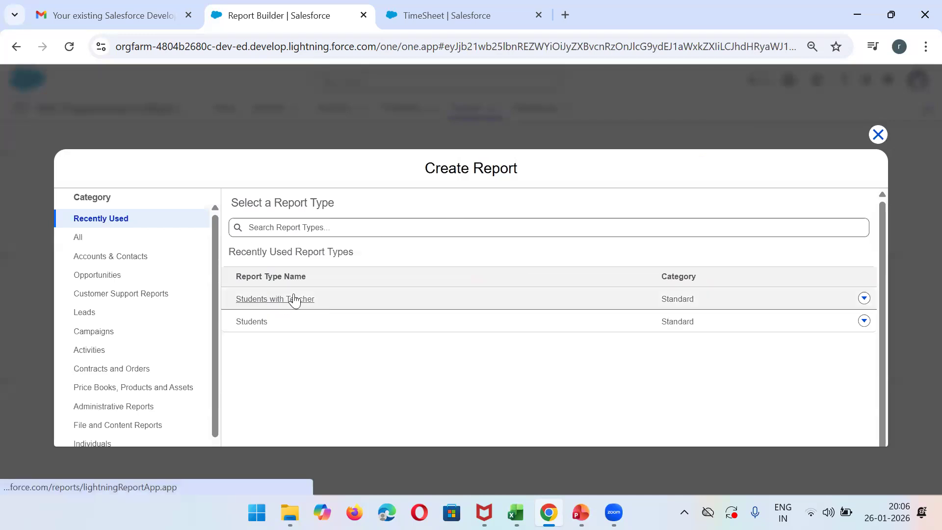
left_click(286, 222)
type("stud")
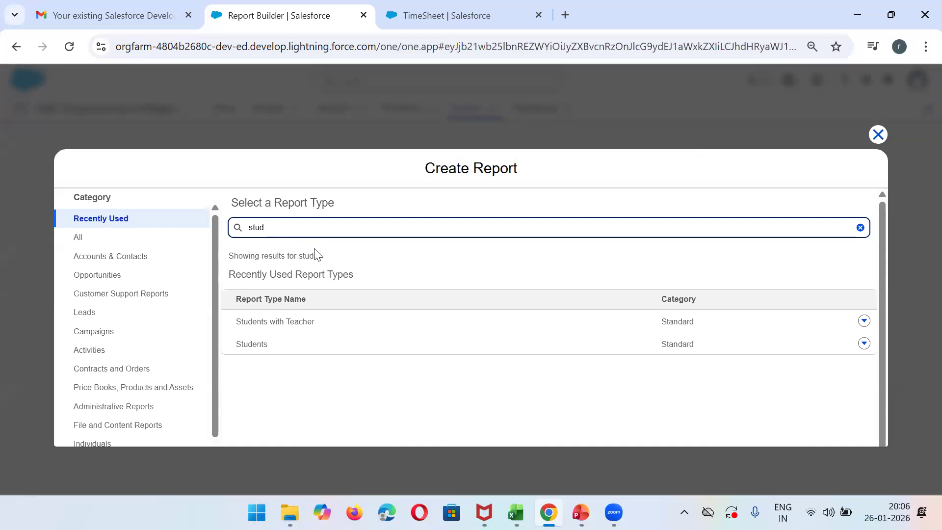
left_click(78, 238)
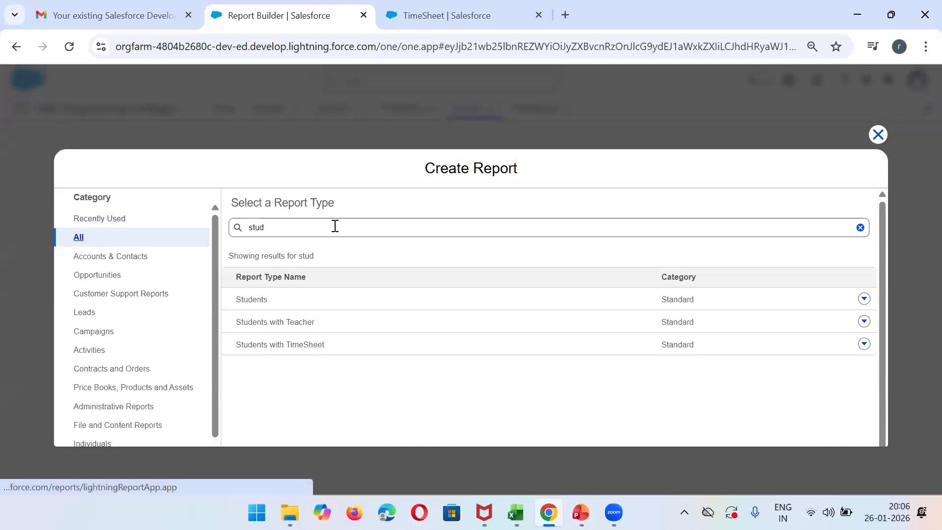
left_click(284, 348)
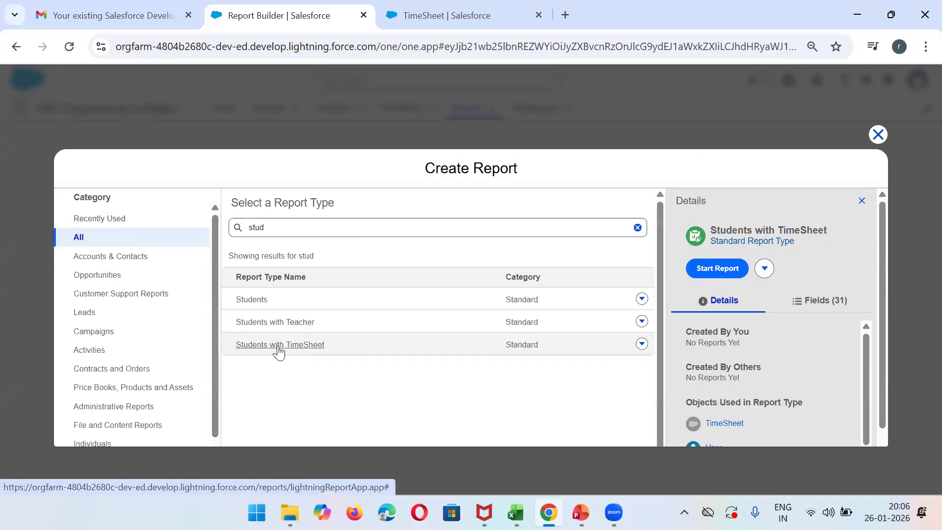
left_click(717, 267)
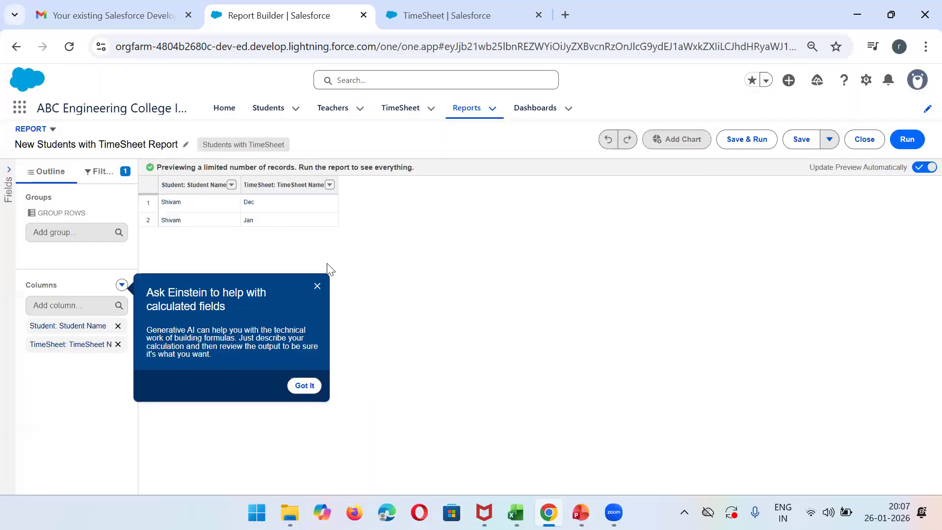
left_click(316, 288)
- Add the TimeSheet columns No Of leave and leave, and group the report's rows by Student: Student Name
left_click(87, 304)
type("leav")
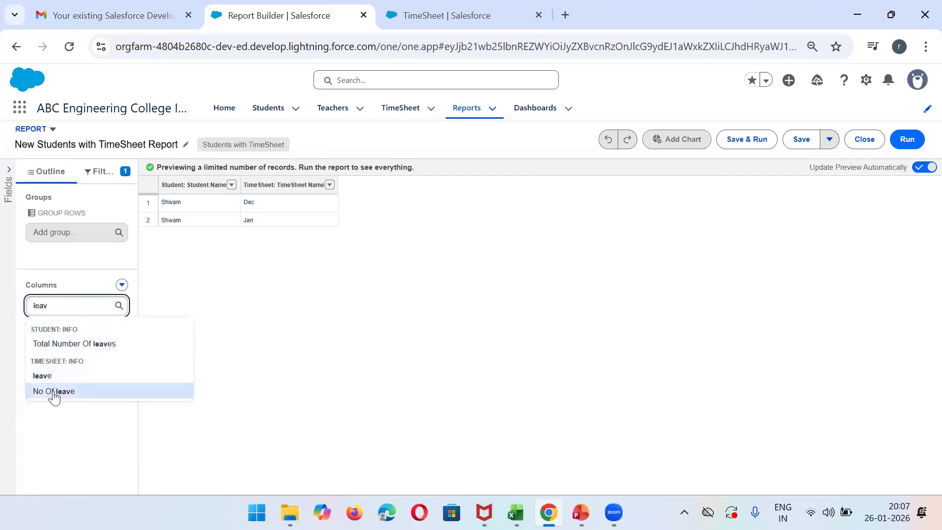
left_click(54, 391)
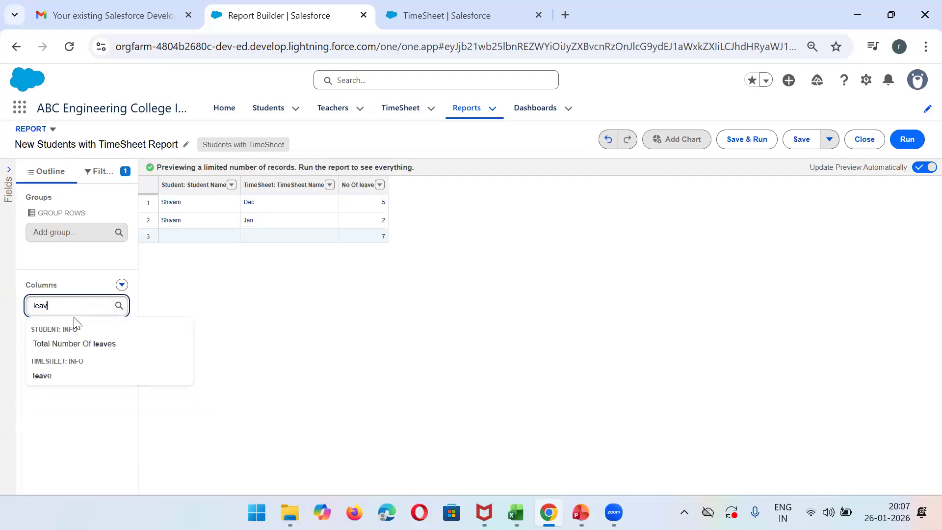
left_click(45, 376)
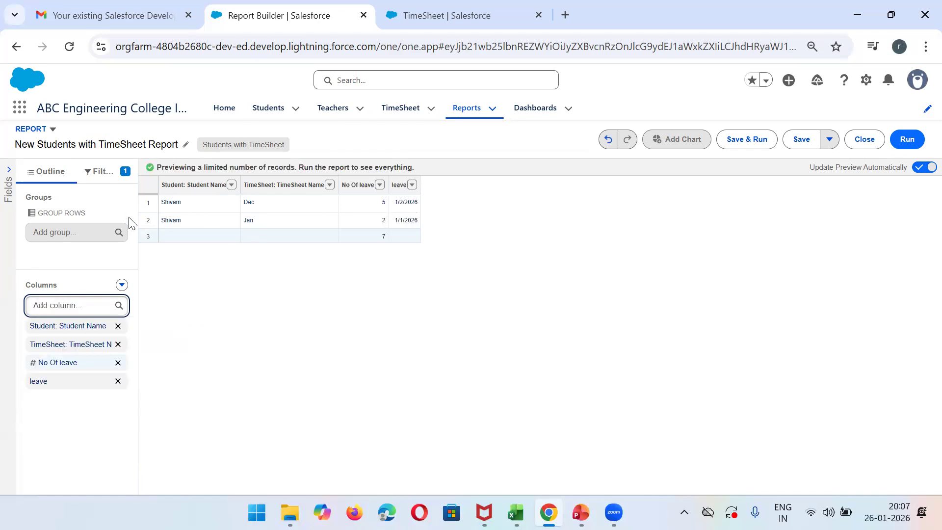
left_click(231, 185)
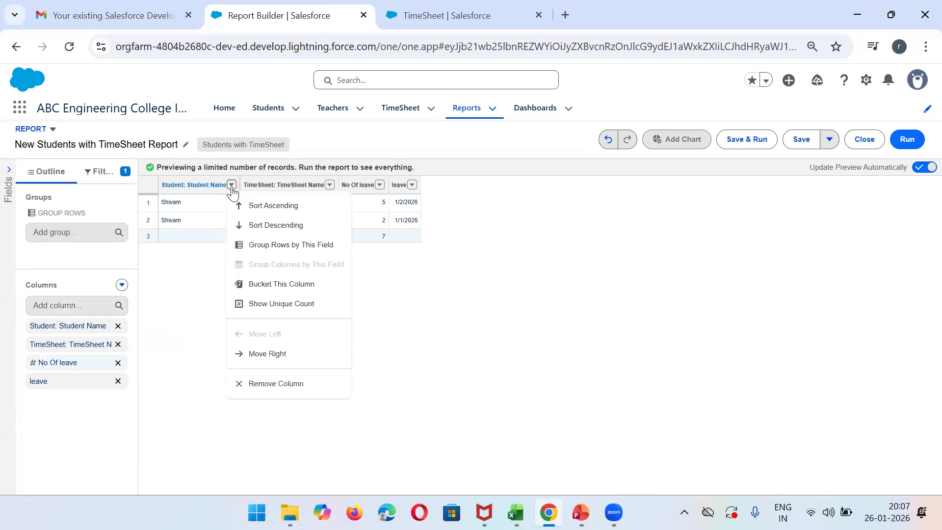
left_click(293, 244)
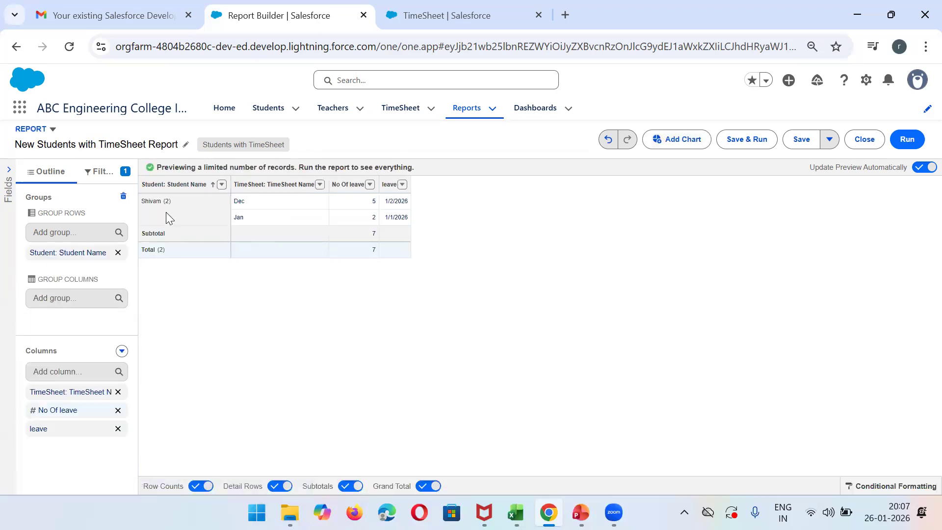
- Save the Students with TimeSheet report in the Public Reports folder under its default name and run it
left_click(732, 139)
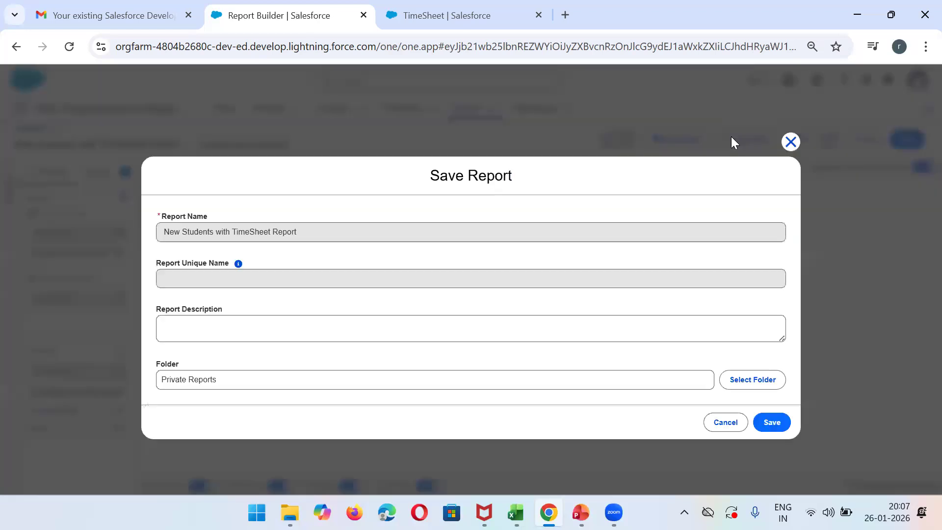
left_click(754, 379)
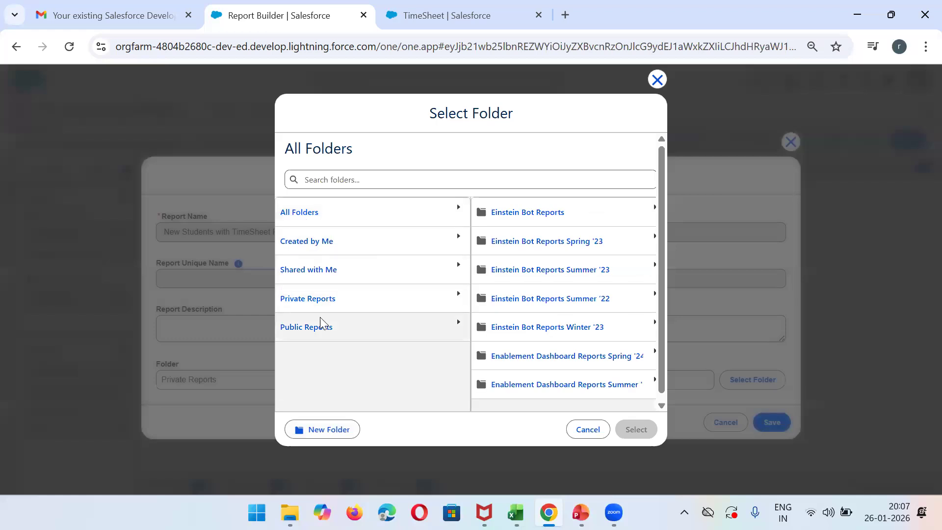
left_click(303, 328)
left_click(617, 434)
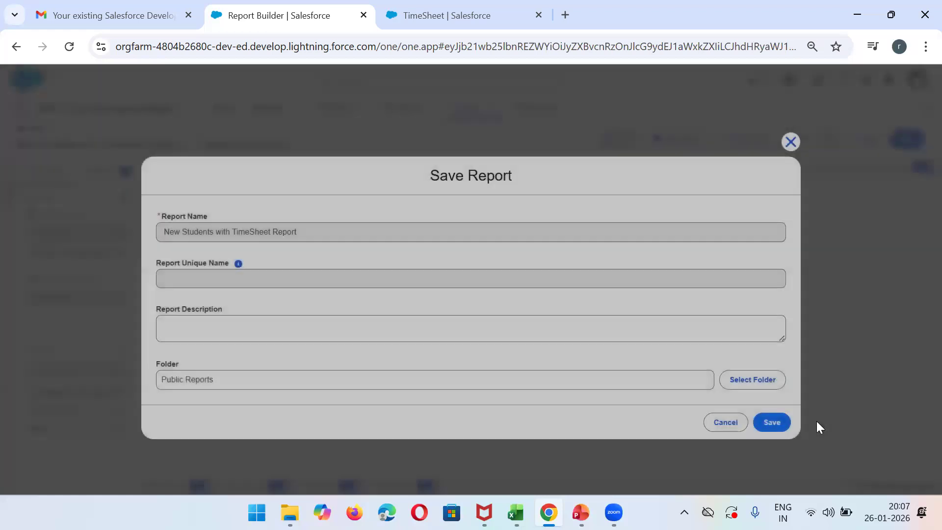
left_click(777, 422)
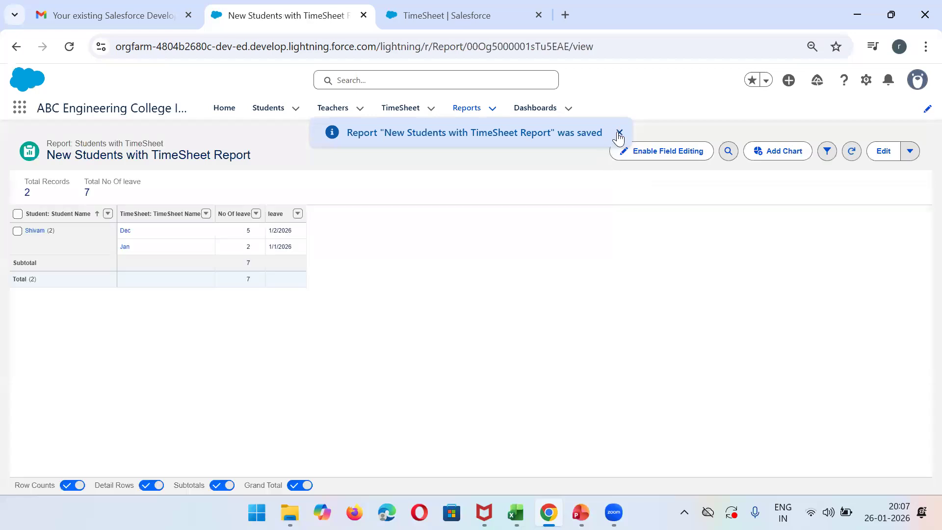
left_click(619, 135)
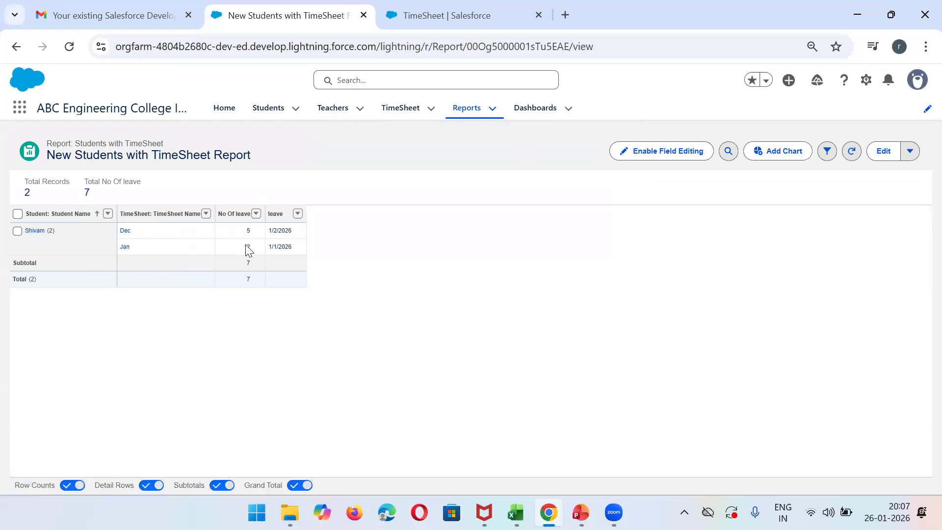
- Start a new dashboard, dismiss the Data Cloud Dashboards notice, and name the dashboard OverallPervormance
left_click(471, 118)
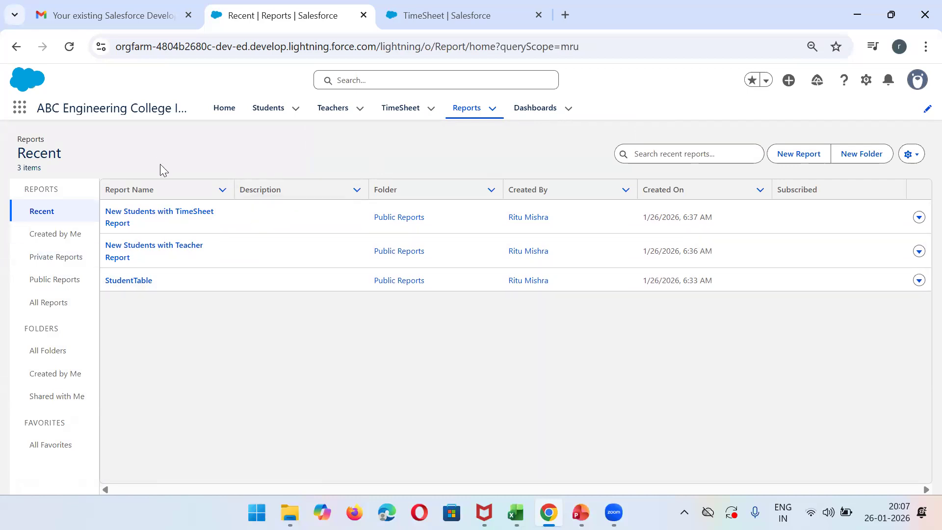
left_click(540, 109)
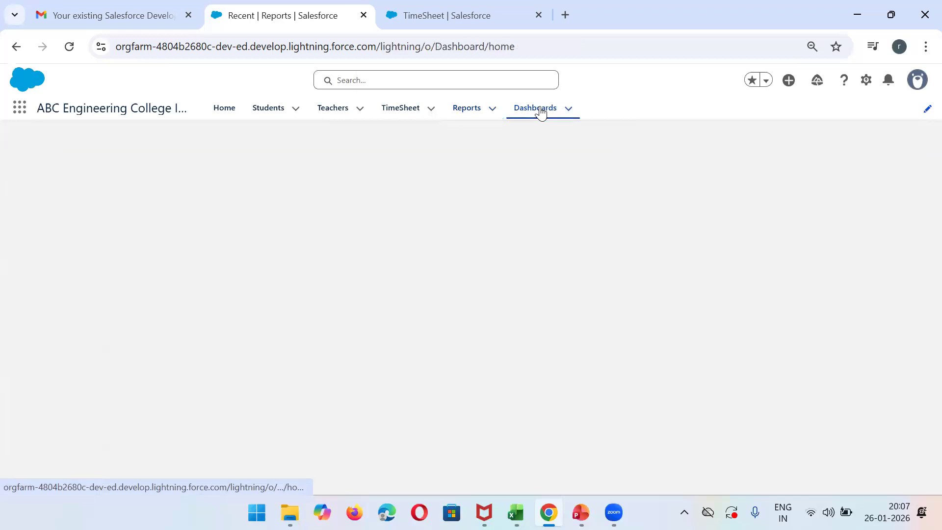
left_click(788, 154)
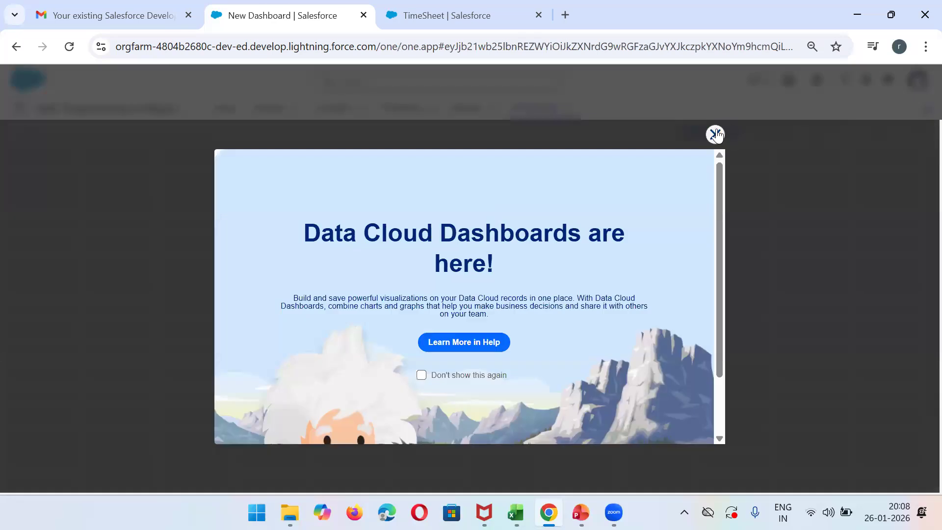
left_click(716, 134)
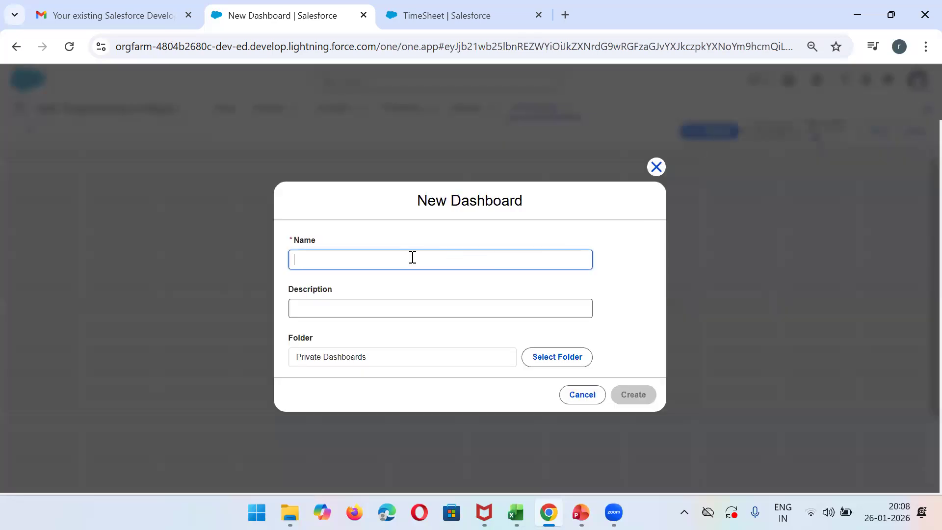
type("OverallPervormance")
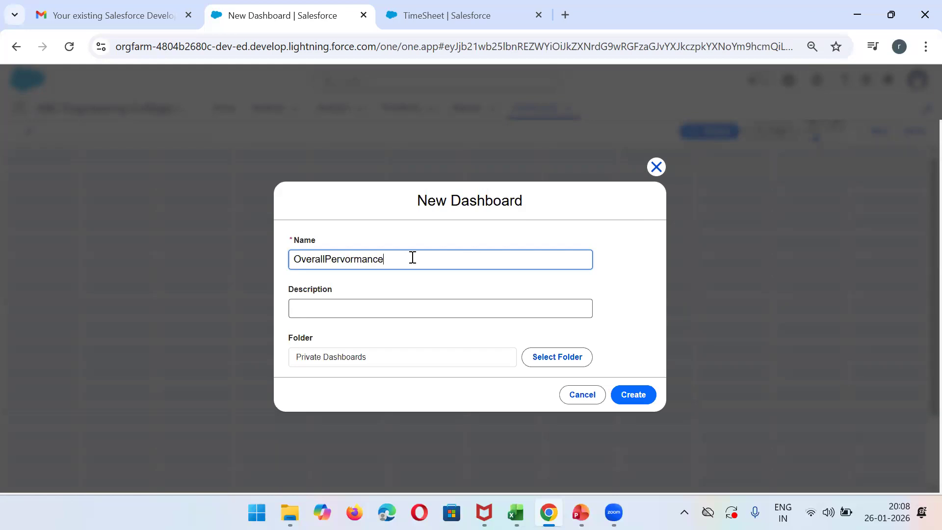
left_click(337, 308)
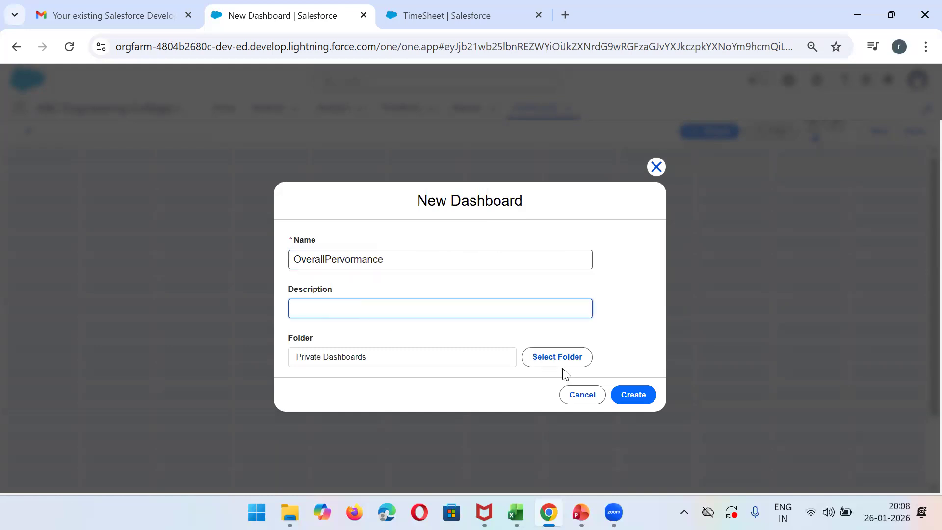
- Search the available dashboard folders for "public", then clear the search and show all folders
left_click(554, 360)
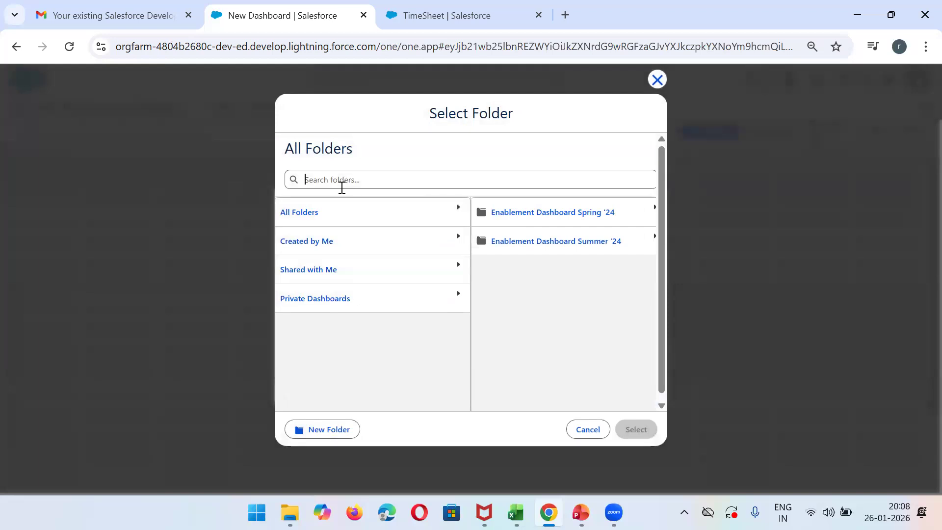
type("public")
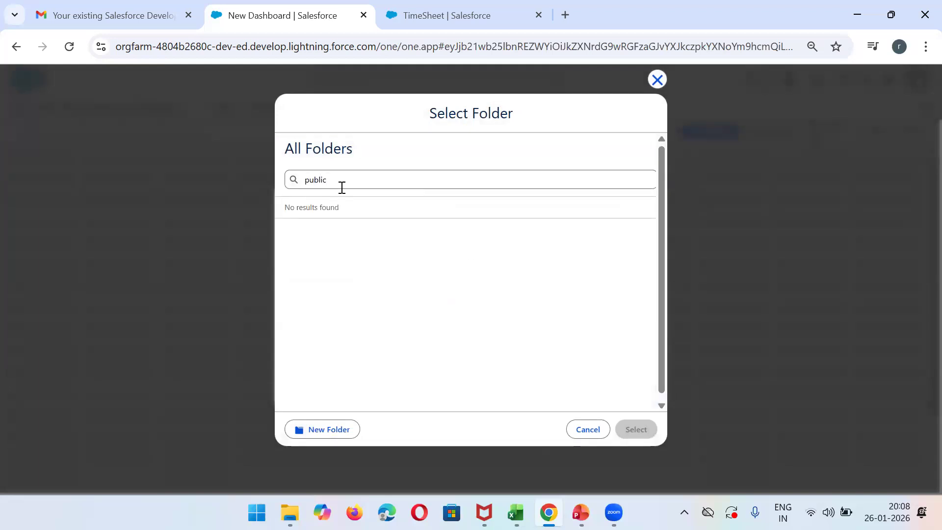
key("BackSpace")
key("BackSpace")
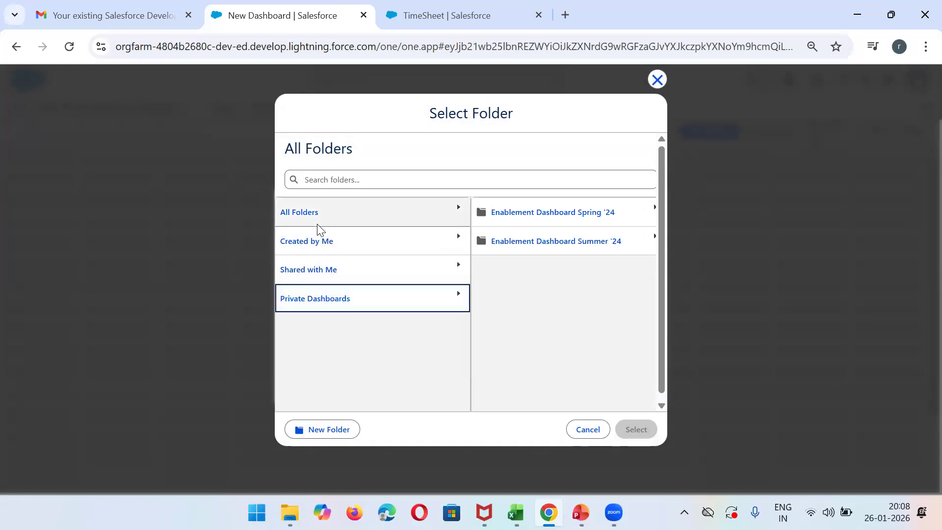
left_click(290, 212)
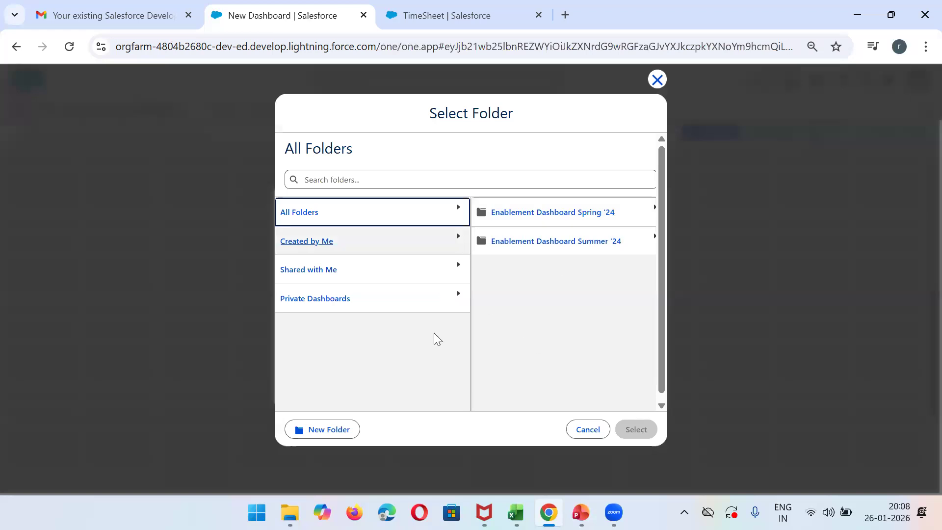
- Create a dashboard folder with the owner's first name as label and unique name, select it, and create the dashboard in it
left_click(337, 434)
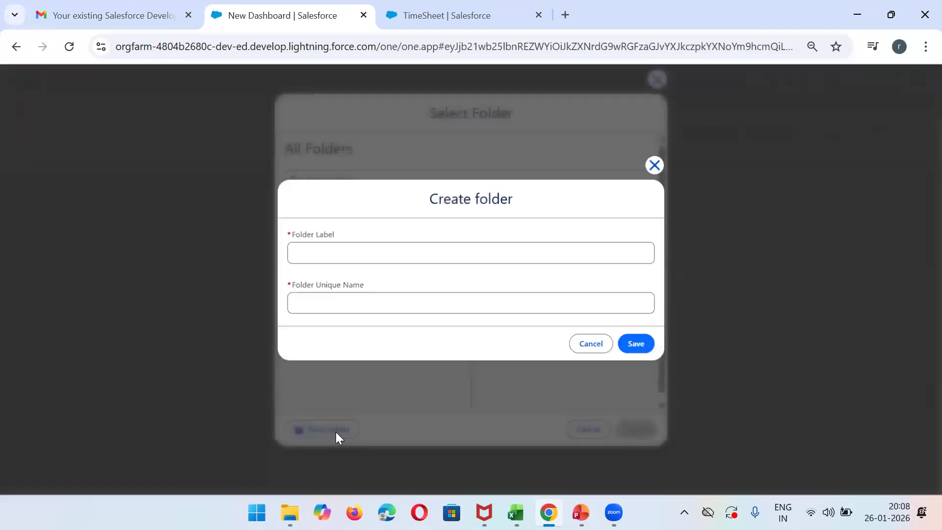
left_click(344, 257)
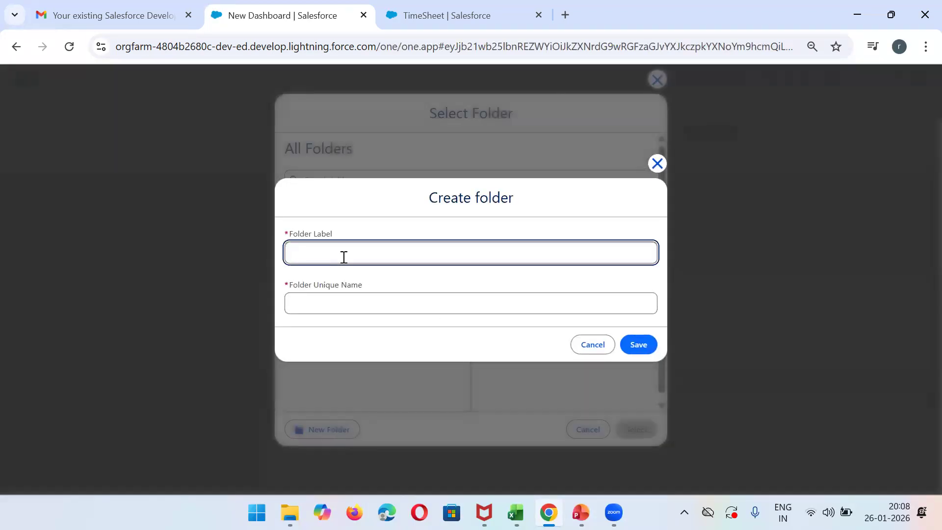
type("Ritu")
left_click(331, 305)
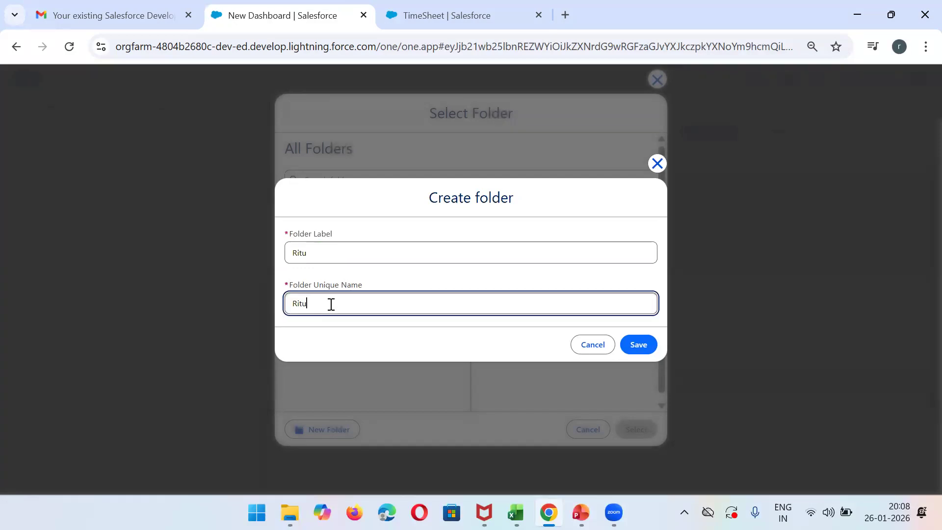
left_click(634, 344)
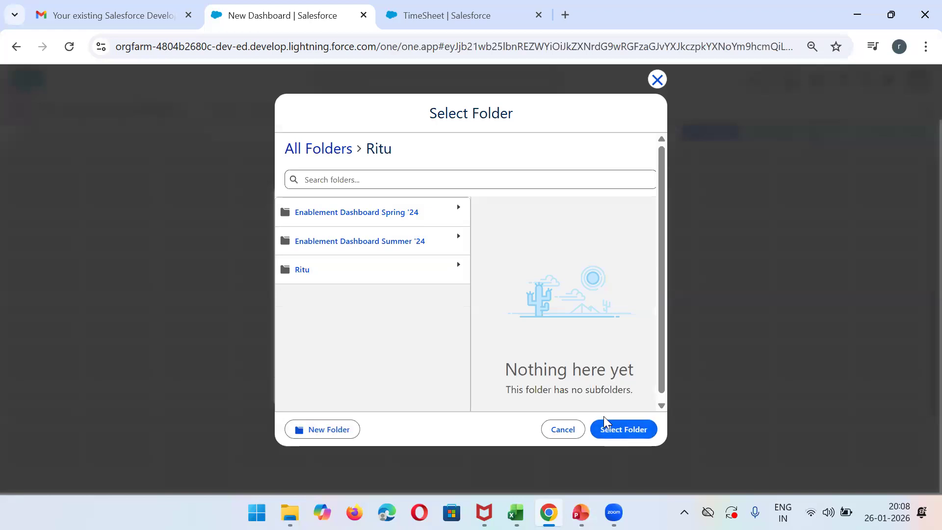
left_click(619, 432)
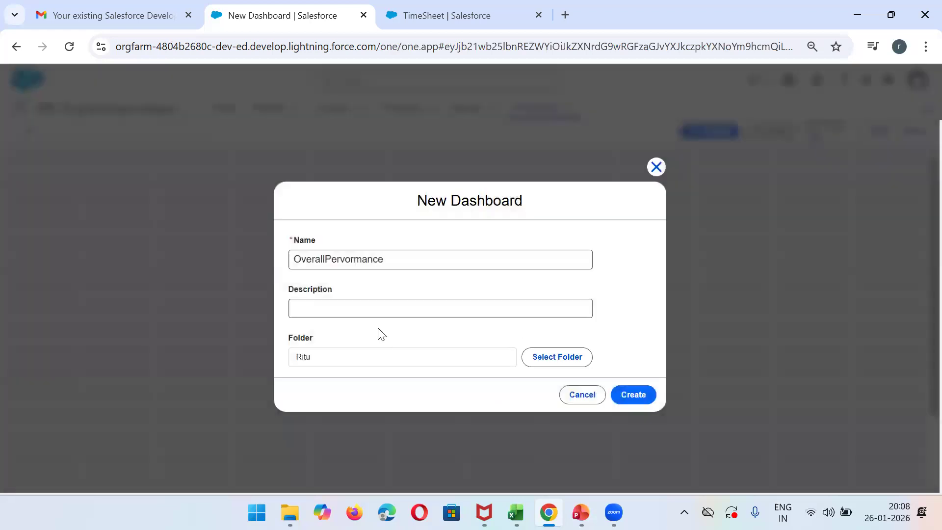
left_click(628, 396)
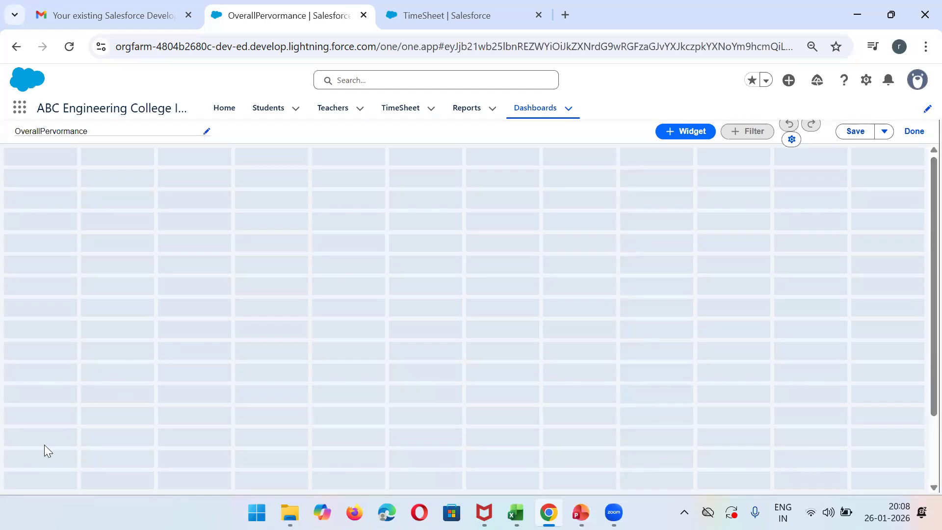
- Start a chart or table widget on the dashboard based on the New Students with TimeSheet Report
left_click(696, 140)
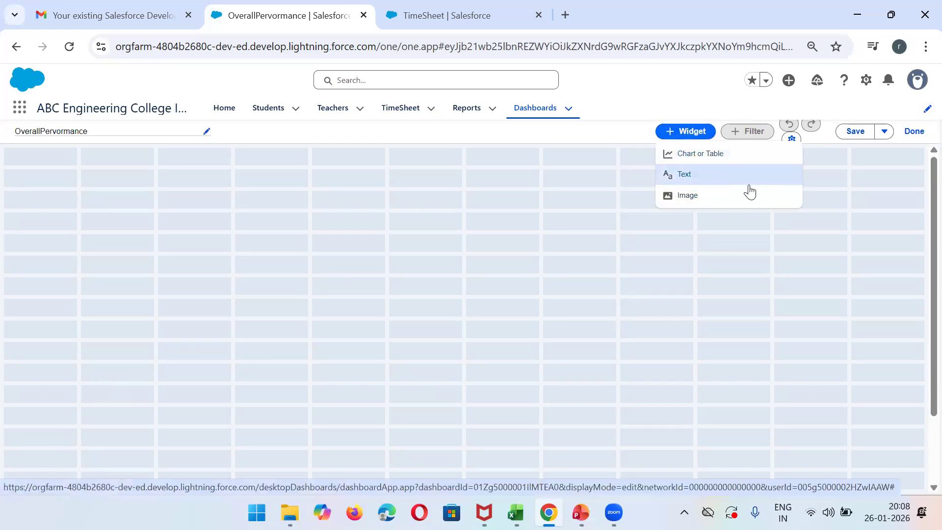
left_click(716, 166)
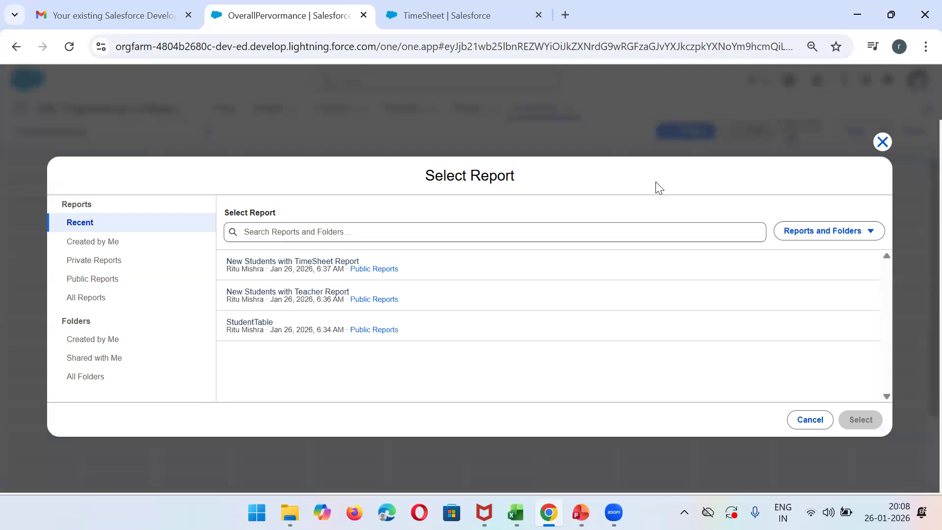
left_click(286, 263)
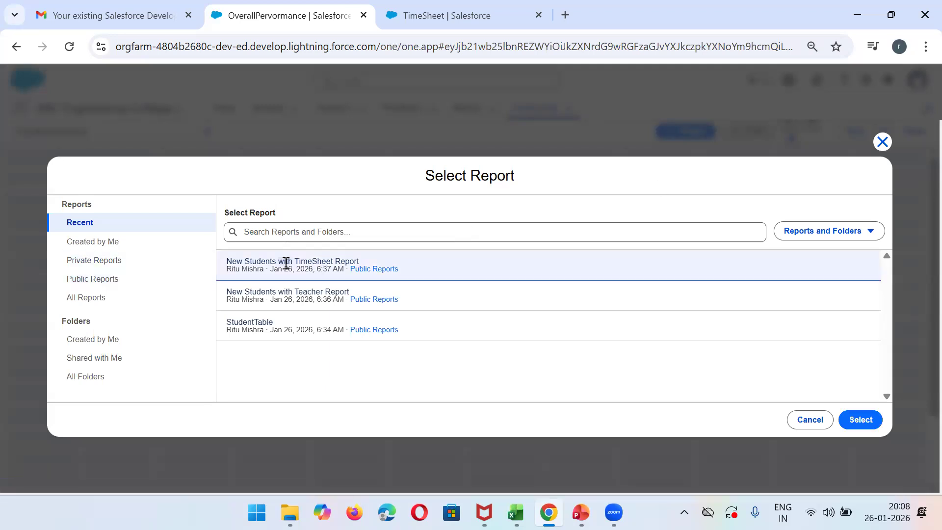
left_click(866, 425)
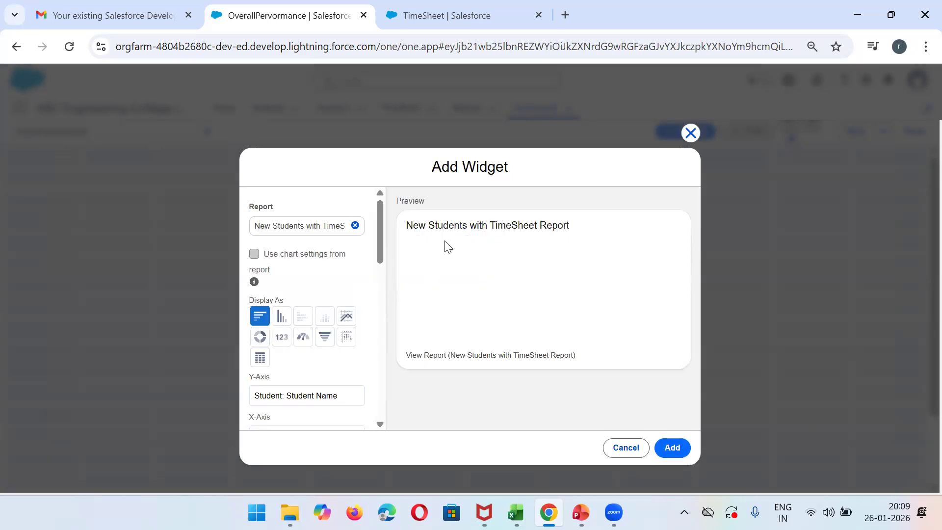
- Preview the TimeSheet widget as a vertical bar chart, donut and table, and add it to the dashboard as a gauge
left_click(280, 319)
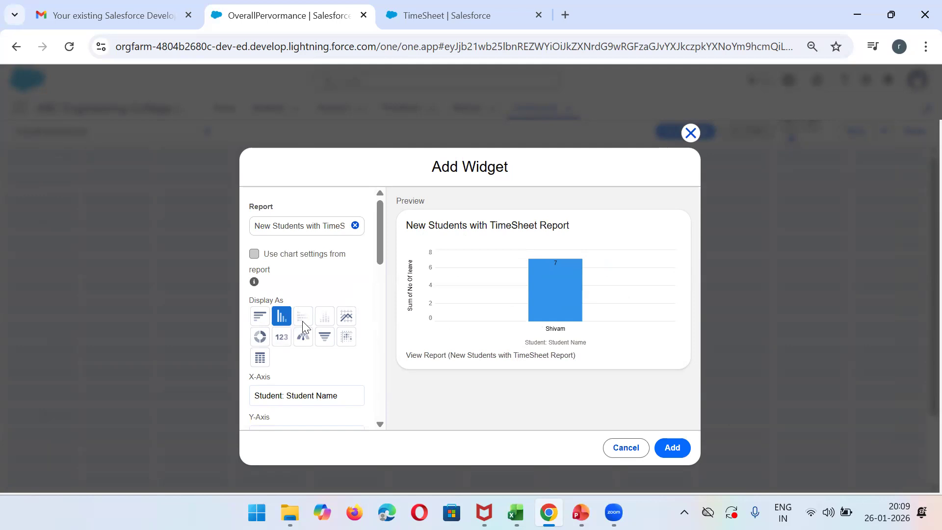
left_click(303, 338)
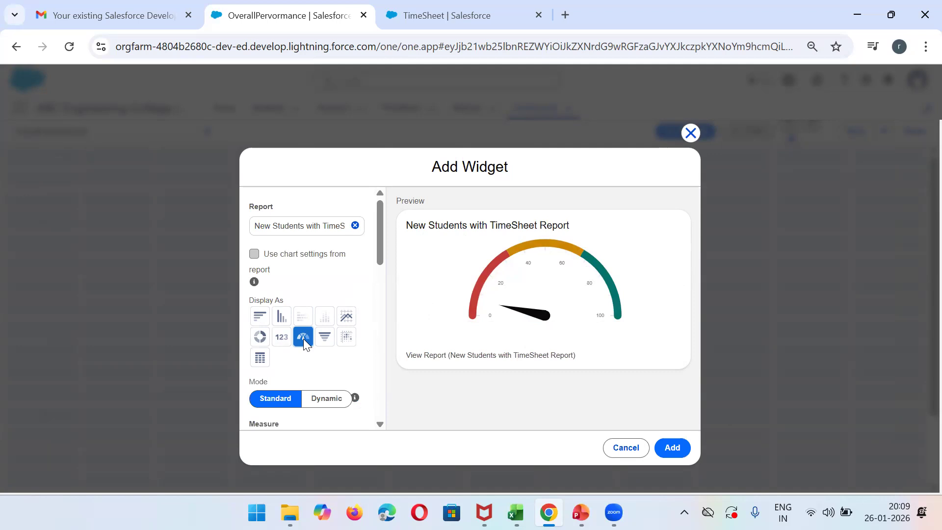
left_click(261, 336)
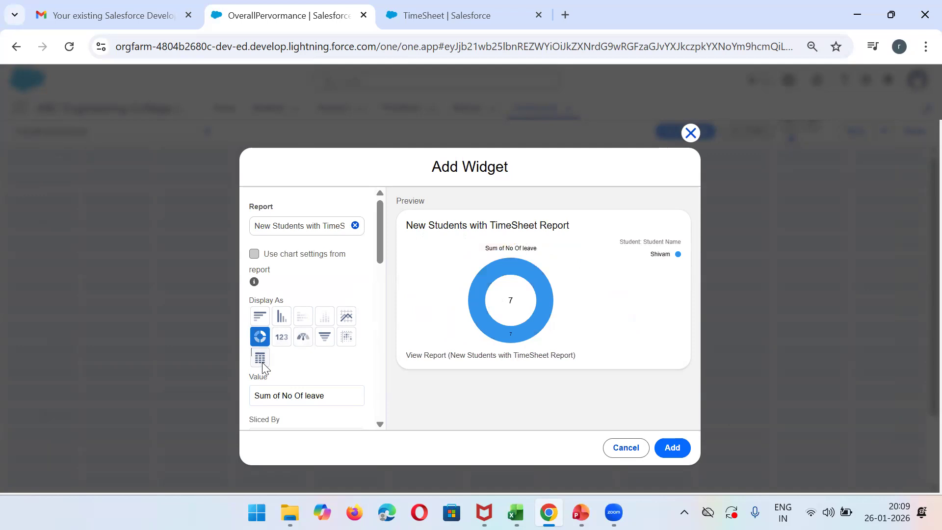
left_click(260, 358)
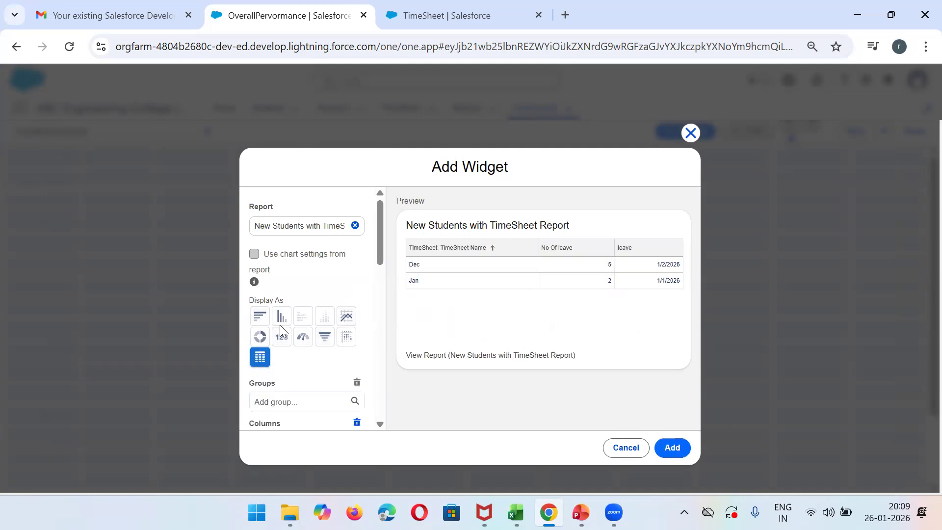
left_click(303, 339)
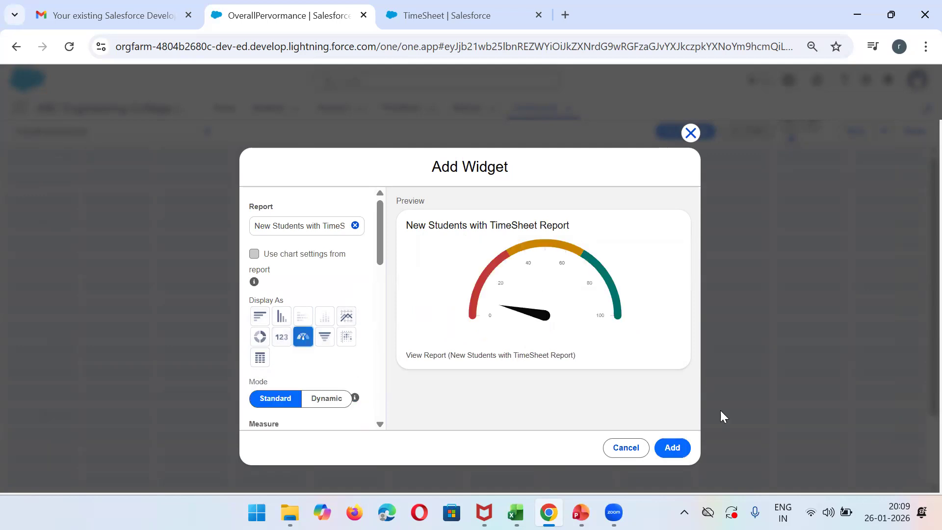
left_click(672, 446)
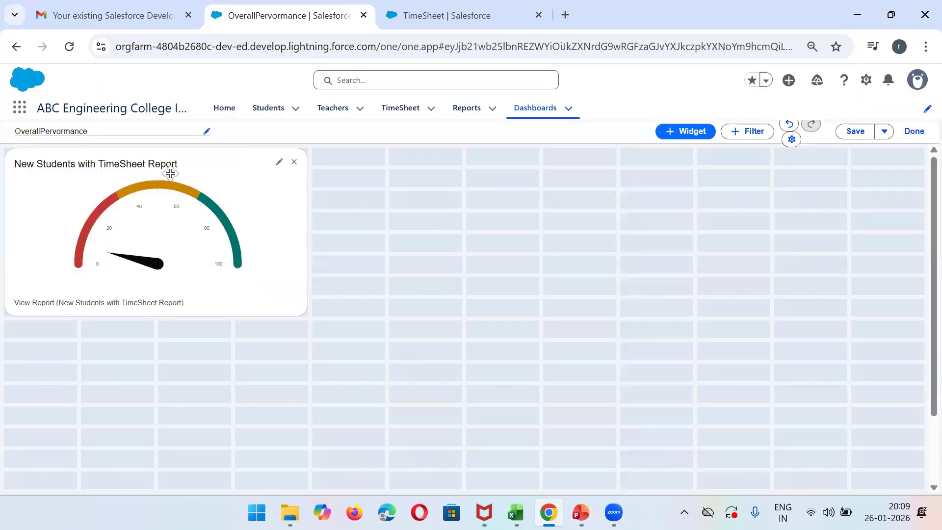
- Add a vertical bar chart widget based on the New Students with Teacher Report to the dashboard
left_click(683, 138)
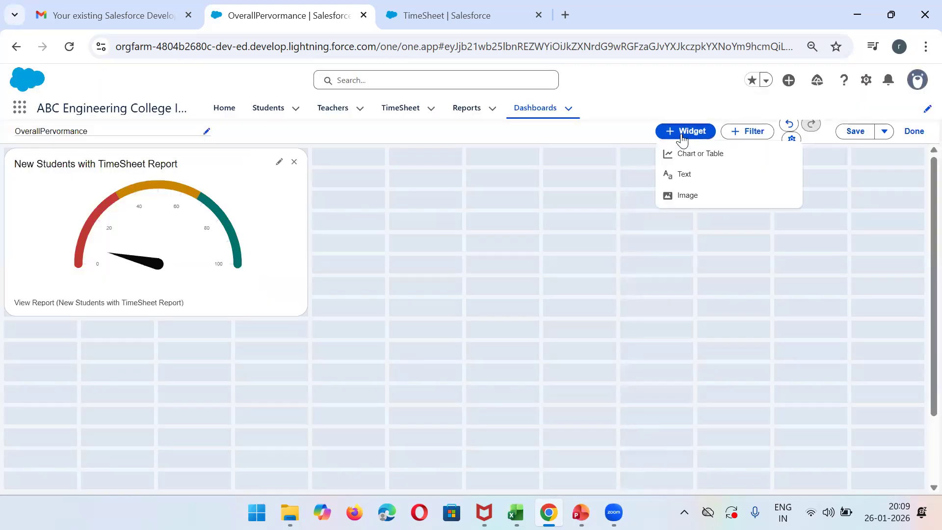
left_click(685, 155)
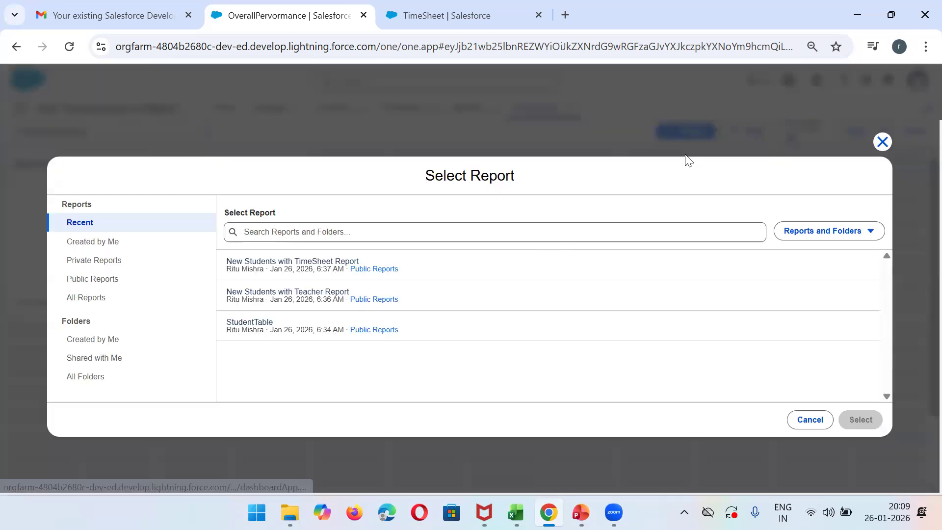
left_click(303, 293)
left_click(879, 420)
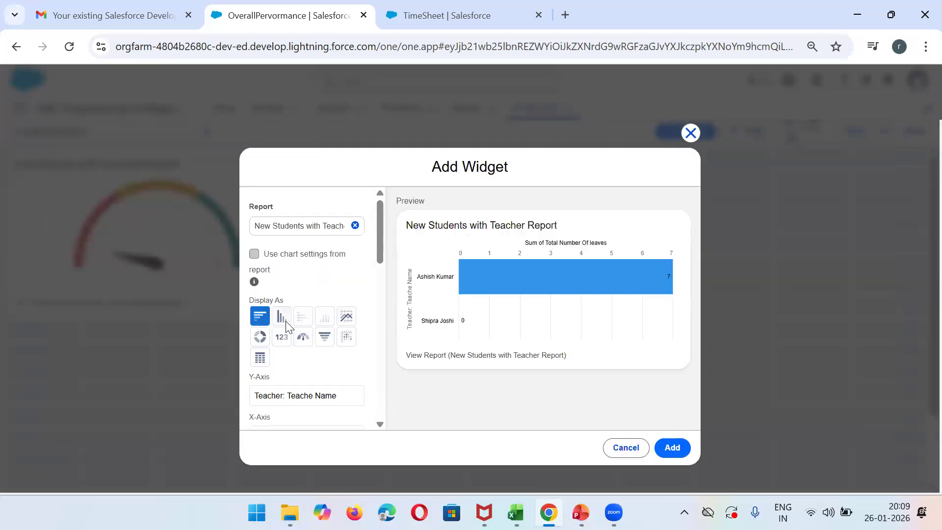
left_click(282, 317)
left_click(669, 448)
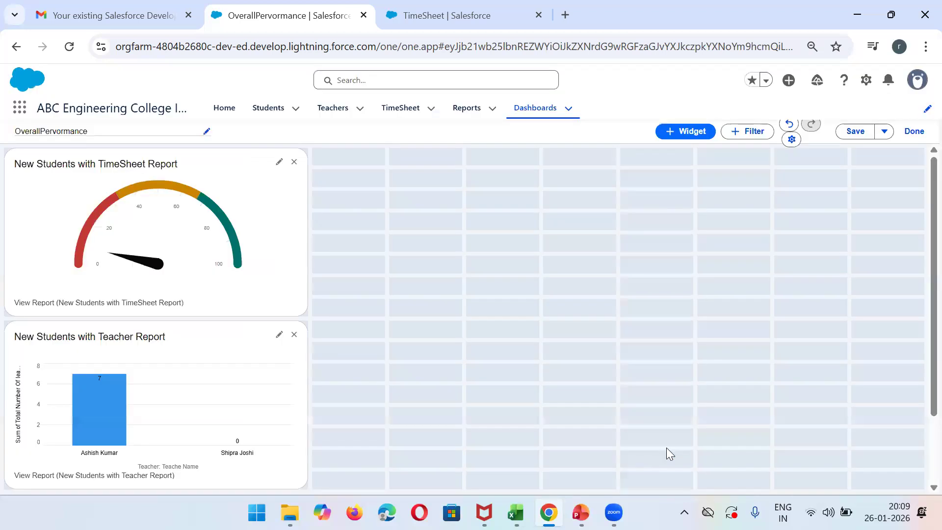
- Arrange the widgets side by side in the dashboard's top row, with the Teacher bar chart to the right of the TimeSheet gauge
left_click_drag(152, 369, 458, 198)
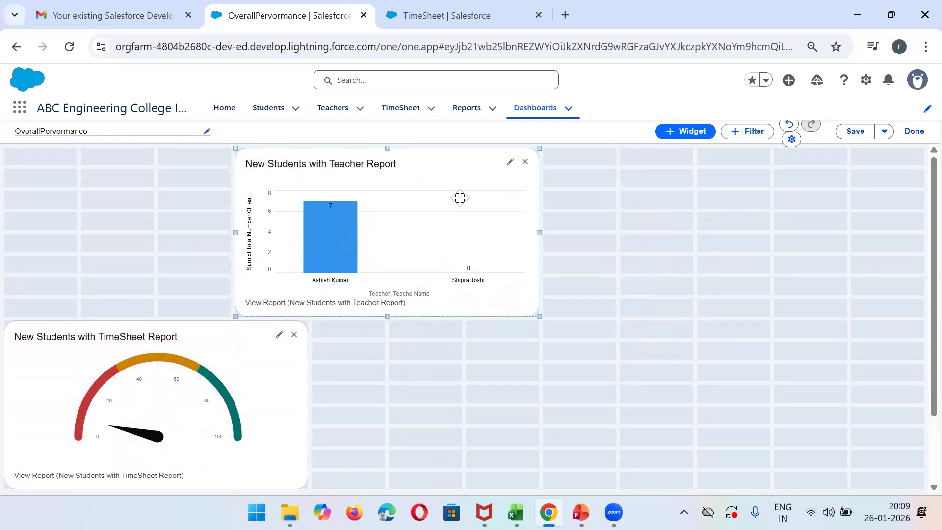
left_click_drag(158, 353, 152, 172)
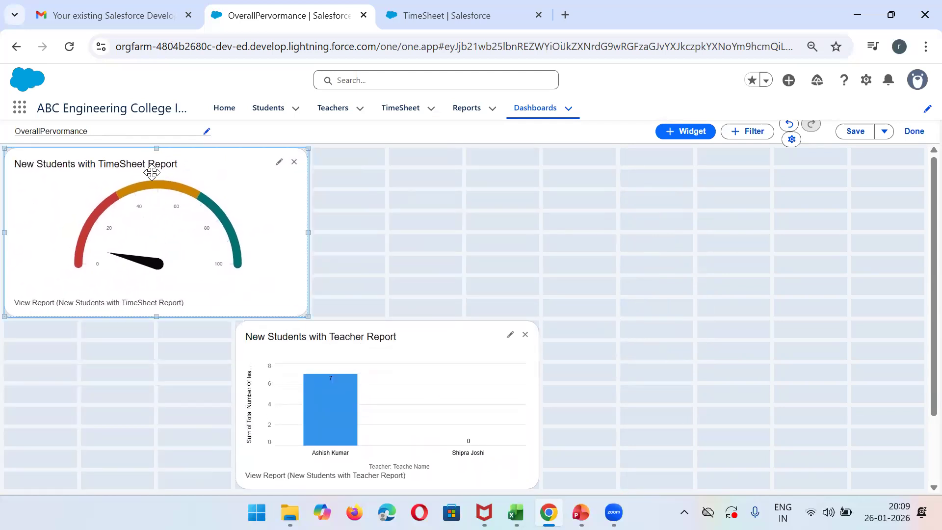
left_click_drag(390, 328, 465, 156)
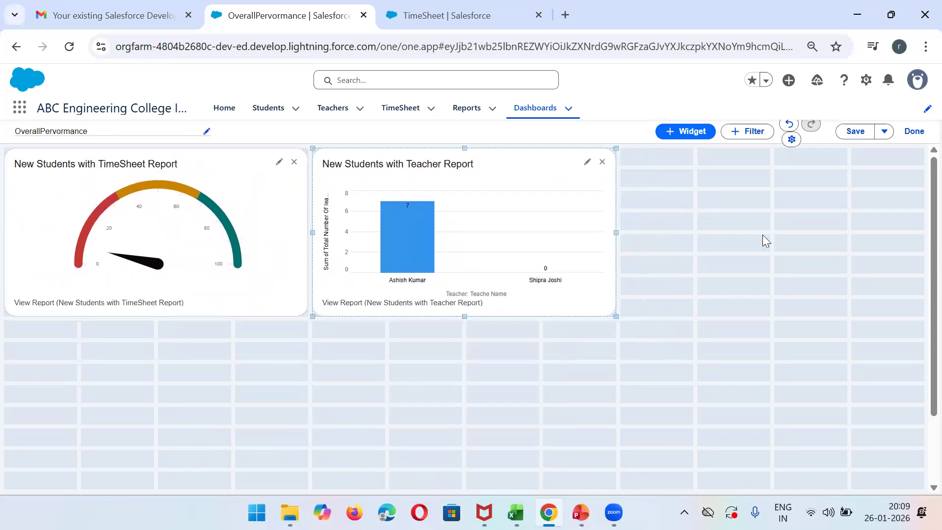
- Add a table widget based on the StudentTable report and place it in the dashboard's top row, beside the Teacher bar chart
left_click(689, 139)
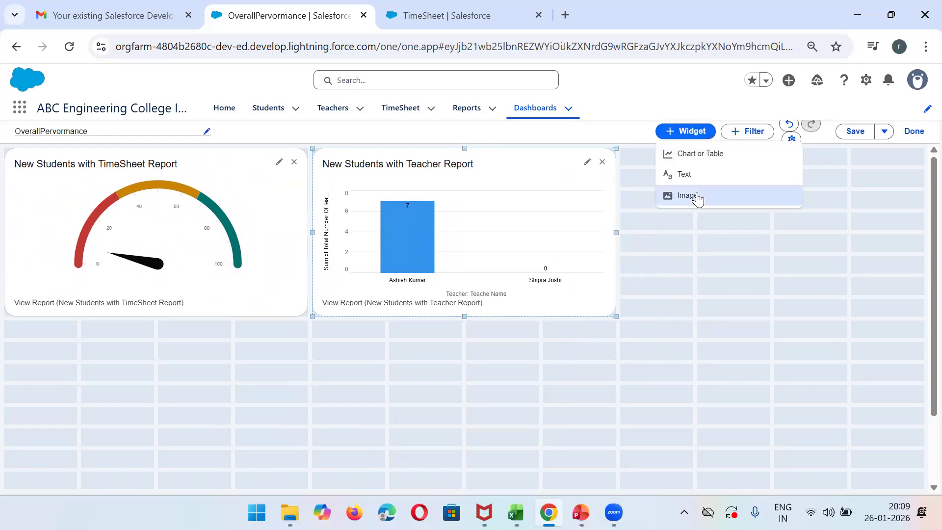
left_click(690, 154)
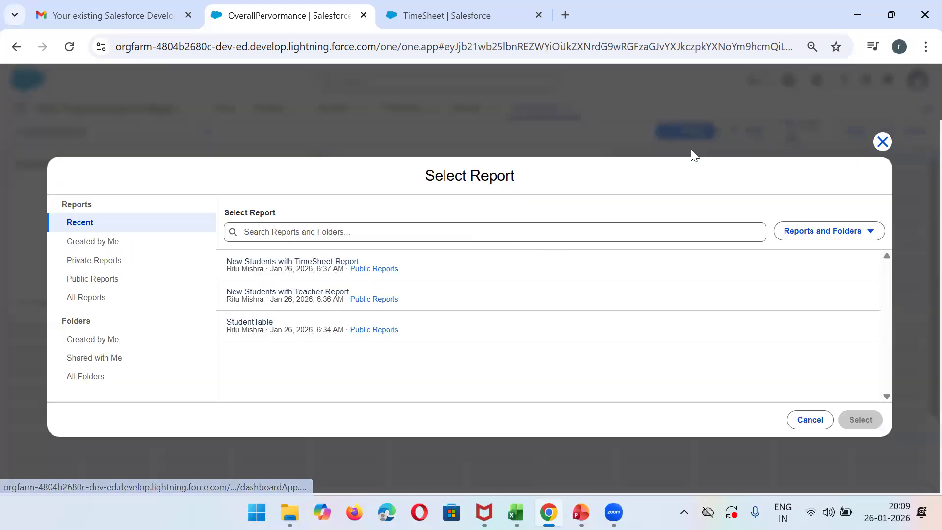
left_click(278, 327)
left_click(861, 420)
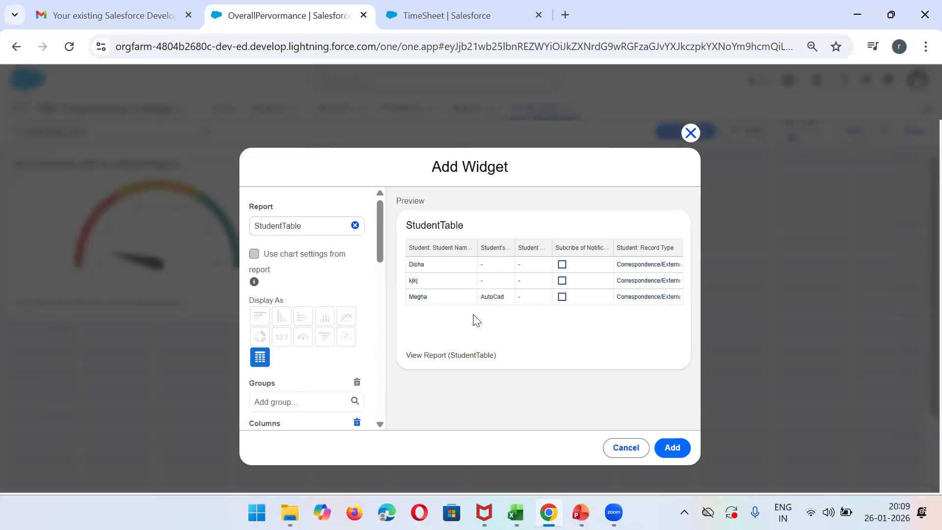
mouse_move(378, 242)
left_mouse_down()
mouse_move(389, 342)
mouse_move(381, 253)
left_mouse_up()
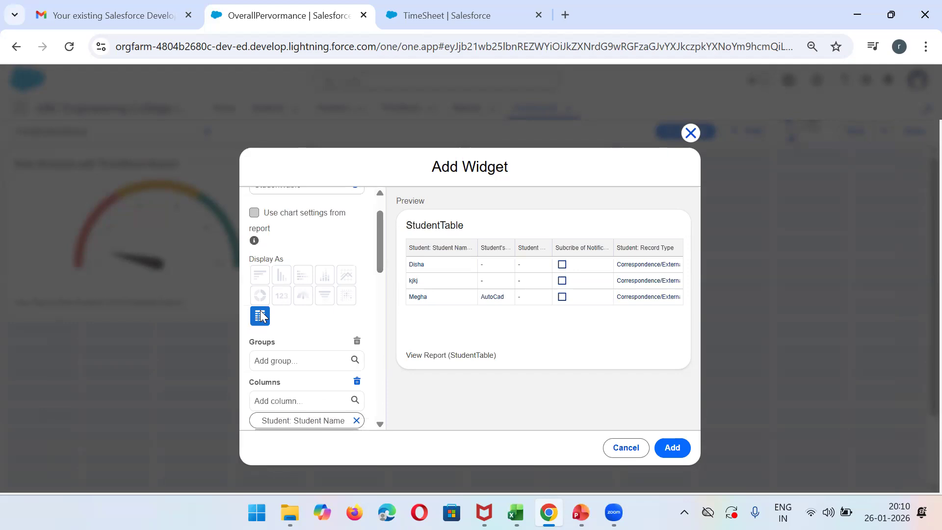
left_click(673, 448)
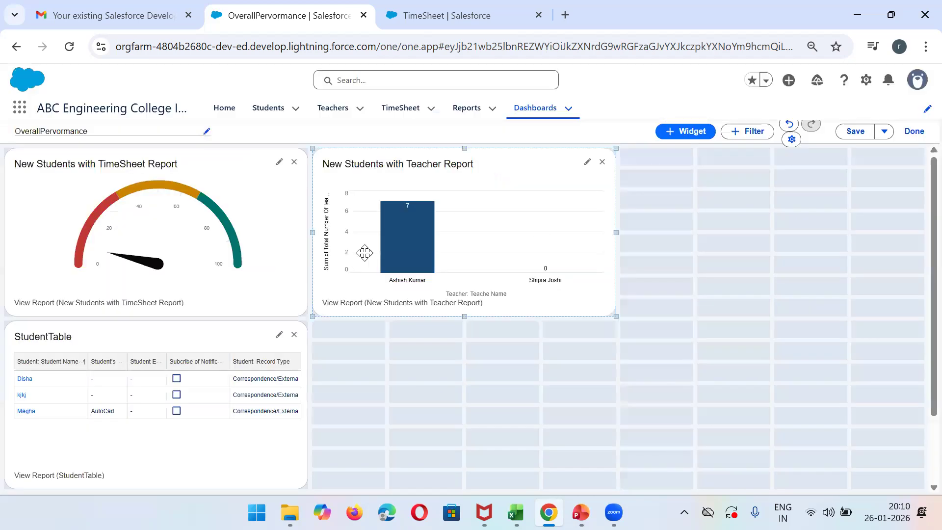
left_click_drag(210, 322, 817, 158)
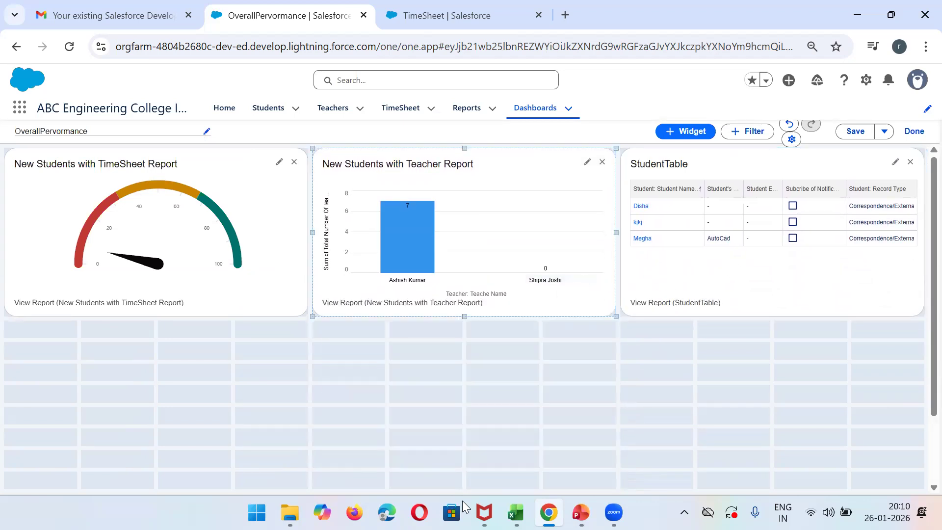
- Stretch the TimeSheet gauge, Teacher bar chart and StudentTable widgets downward to about twice their height
left_click(138, 290)
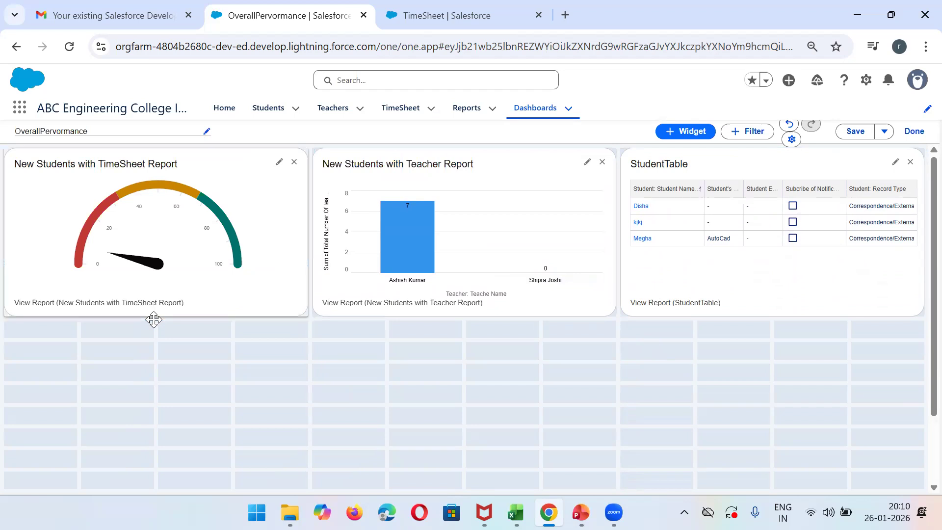
left_click_drag(154, 318, 172, 479)
left_click(452, 273)
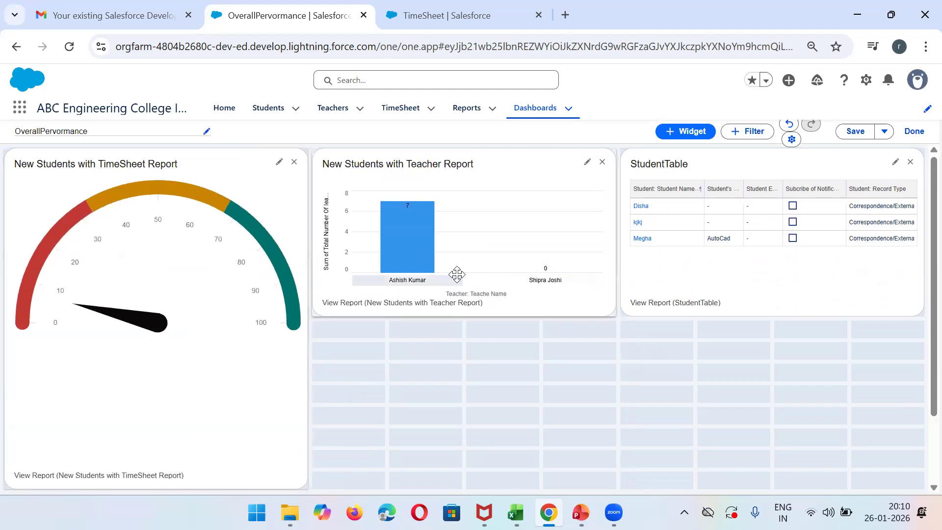
left_click_drag(465, 317, 464, 475)
left_click(795, 294)
left_click_drag(774, 315, 772, 471)
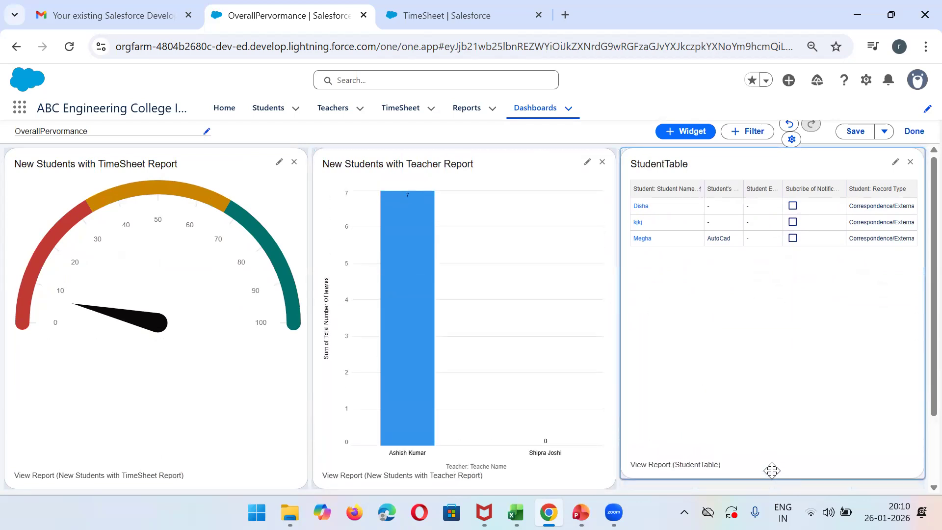
- Save the dashboard and open OverallPervormance from the recent dashboards for viewing
left_click(854, 132)
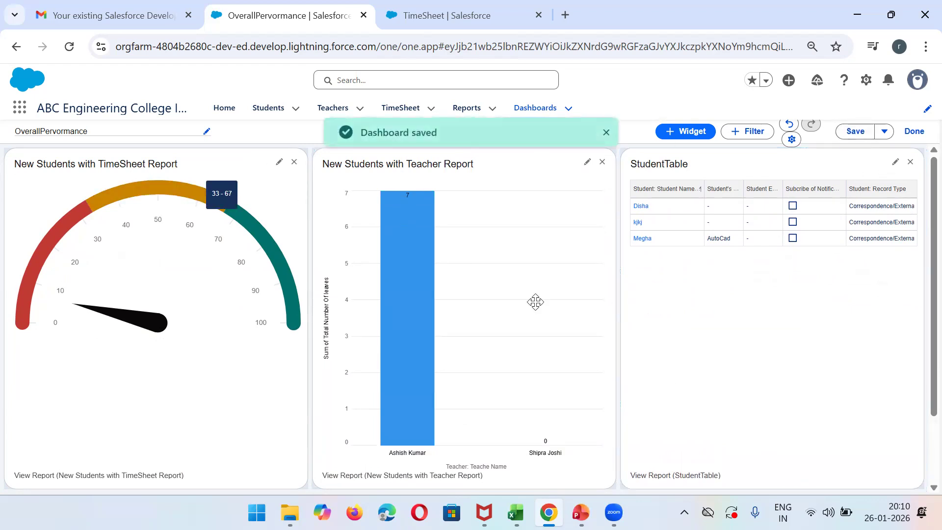
left_click(542, 117)
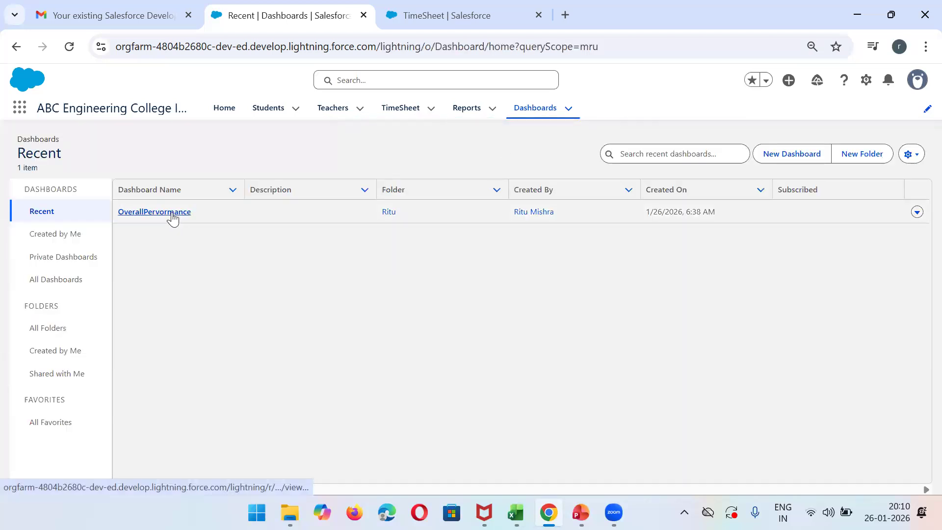
left_click(173, 213)
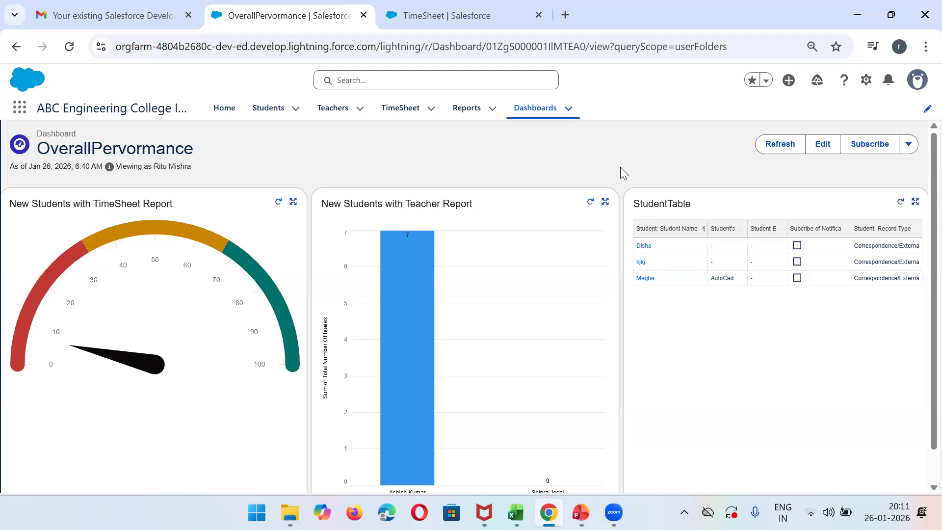
left_click(834, 479)
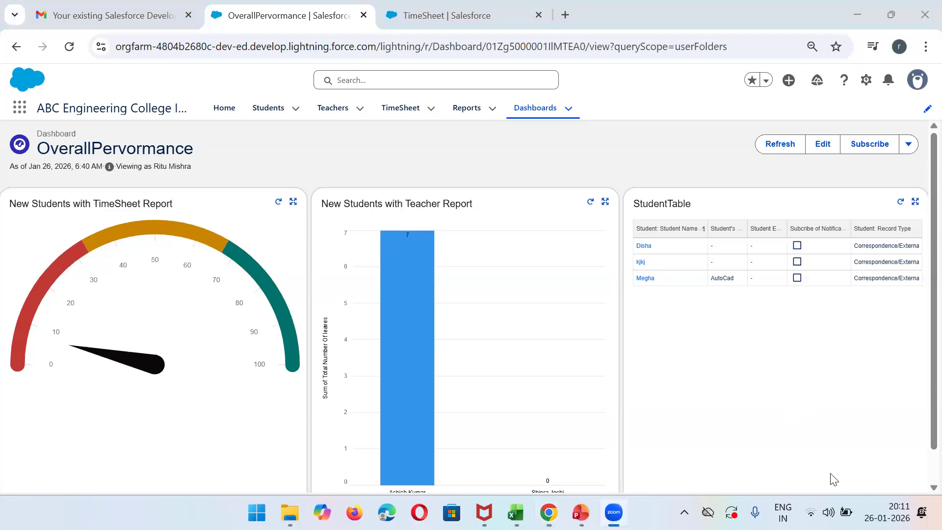